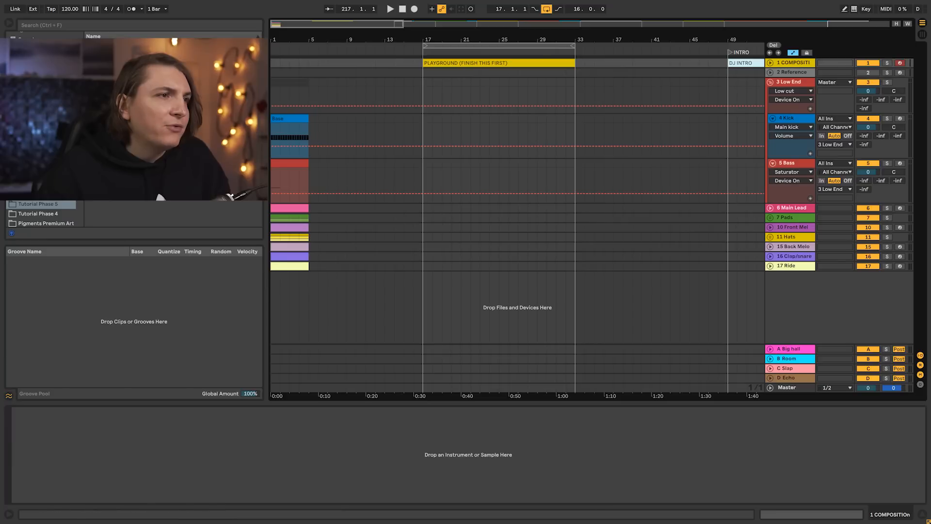
Move the kick clip to bar 17 at the start of the PLAYGROUND section and loop its four bars
{"action": "left_click_drag", "start_coordinate": [299, 119], "coordinate": [451, 130]}
{"action": "key", "text": "ctrl+l"}
{"action": "left_click_drag", "start_coordinate": [438, 40], "coordinate": [438, 42]}
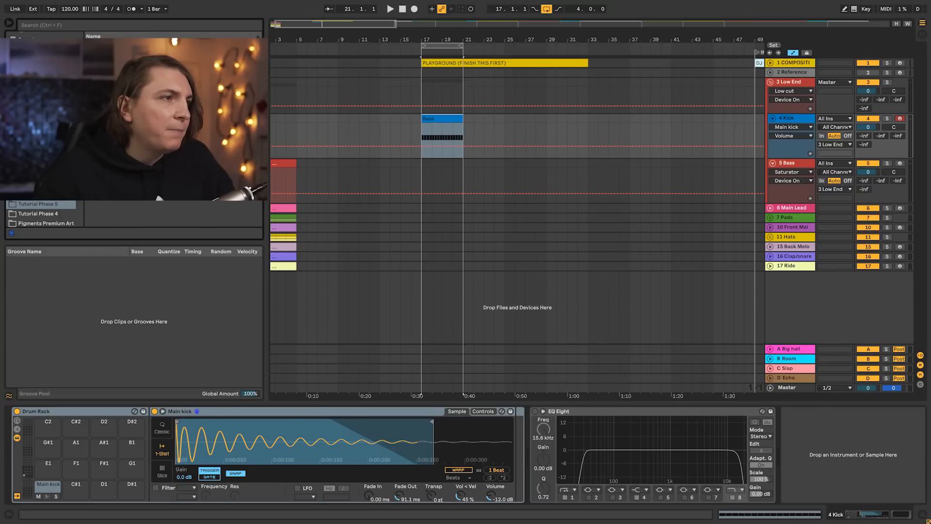
Replace the main kick sample in the Kick track's Drum Rack with the Joris (Freeze) sample and audition it
{"action": "scroll", "coordinate": [42, 194], "scroll_direction": "down", "scroll_amount": 3}
{"action": "left_click", "coordinate": [39, 181]}
{"action": "scroll", "coordinate": [165, 194], "scroll_direction": "down", "scroll_amount": 10}
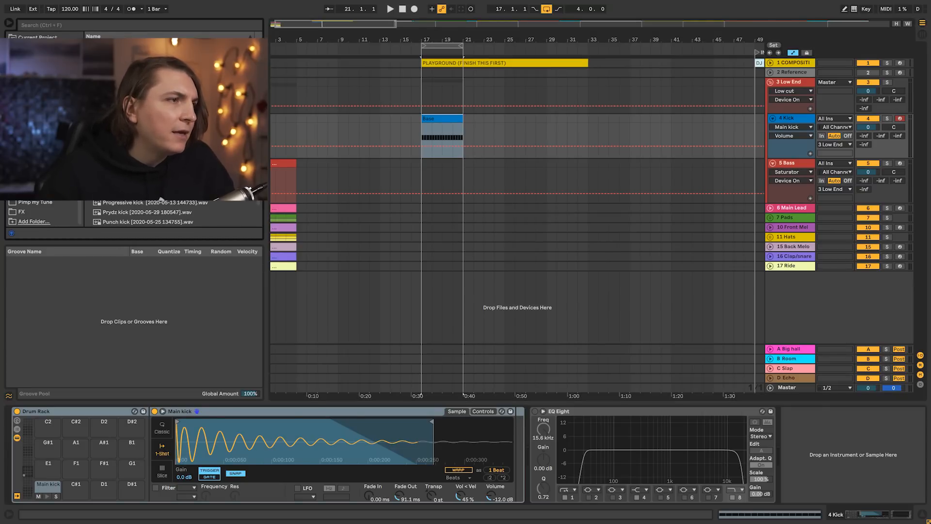
{"action": "scroll", "coordinate": [165, 185], "scroll_direction": "up", "scroll_amount": 1}
{"action": "left_click", "coordinate": [145, 184]}
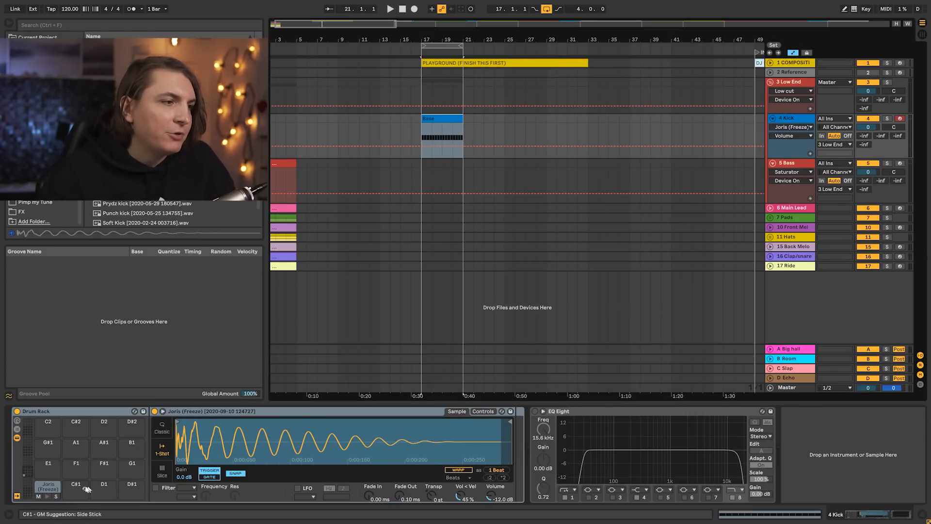
{"action": "left_click", "coordinate": [47, 496]}
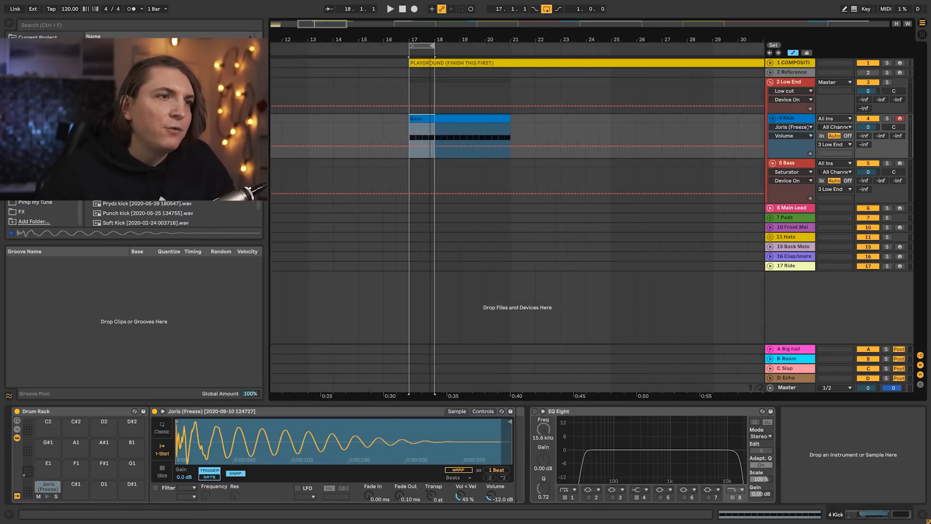
Delete every note in the kick clip except the first one at 1.1.1
{"action": "scroll", "coordinate": [417, 138], "scroll_direction": "up", "scroll_amount": 4}
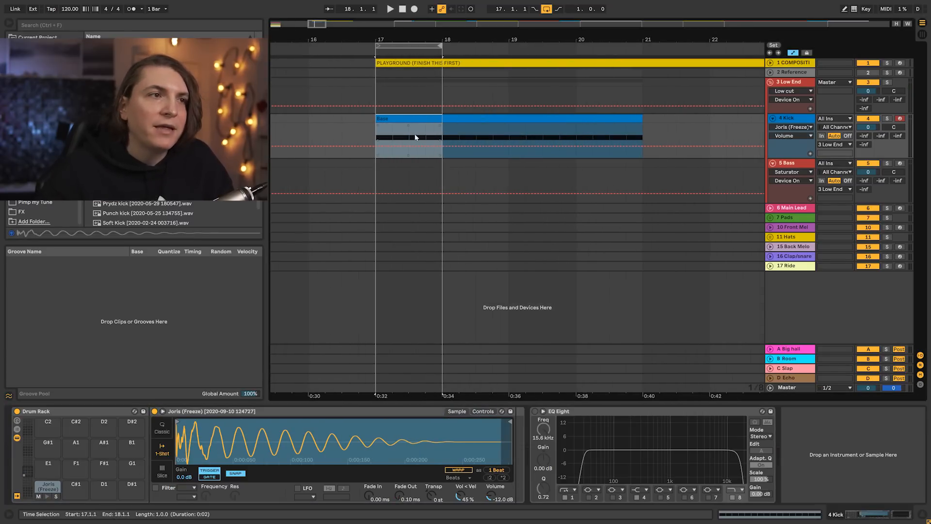
{"action": "double_click", "coordinate": [412, 120]}
{"action": "left_click_drag", "start_coordinate": [918, 254], "coordinate": [212, 197]}
{"action": "key", "text": "Delete"}
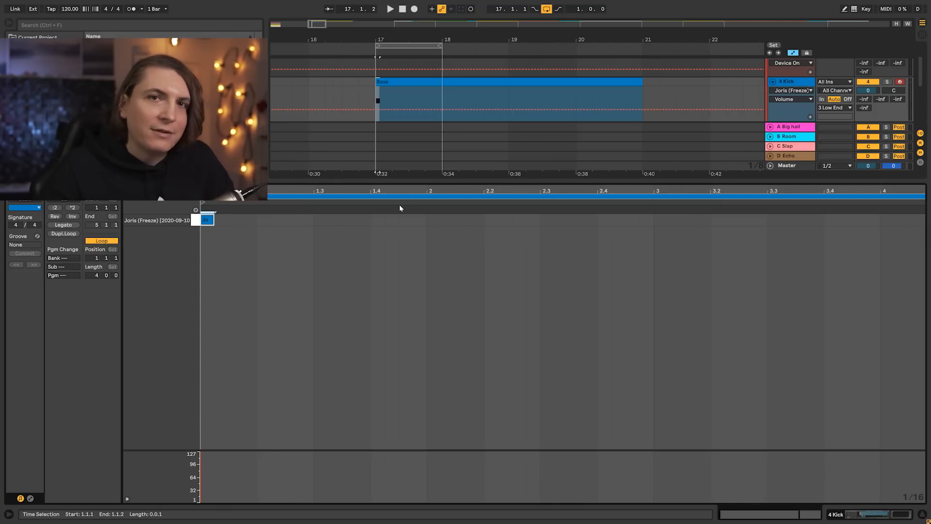
Shorten the kick clip's loop length to two bars
{"action": "scroll", "coordinate": [401, 209], "scroll_direction": "down", "scroll_amount": 2}
{"action": "left_click_drag", "start_coordinate": [920, 197], "coordinate": [559, 231]}
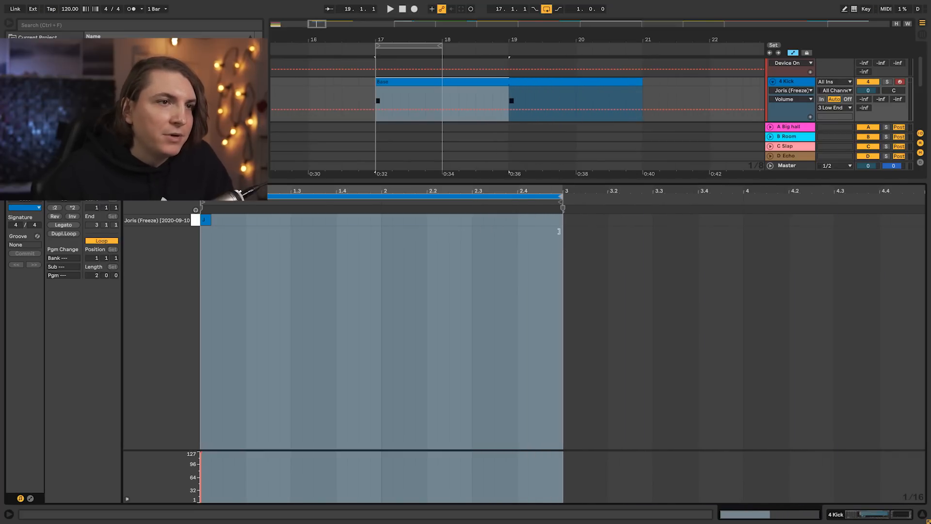
{"action": "left_click_drag", "start_coordinate": [285, 190], "coordinate": [304, 228]}
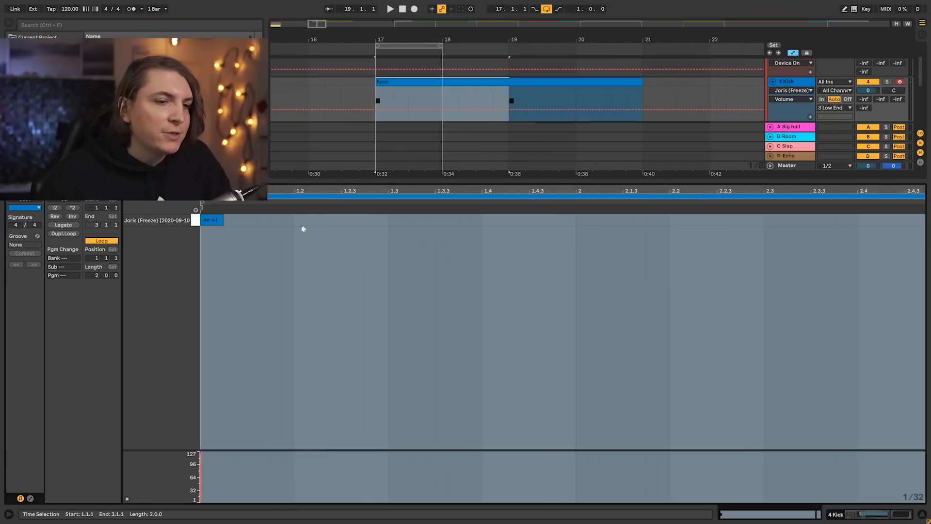
Copy the kick note to 1.3.2, 2.1.1 and 2.2.4, playing the pattern to check it
{"action": "key", "text": "space"}
{"action": "key", "text": "space"}
{"action": "left_click_drag", "start_coordinate": [215, 222], "coordinate": [423, 232]}
{"action": "key", "text": "space"}
{"action": "key", "text": "space"}
{"action": "left_click_drag", "start_coordinate": [426, 226], "coordinate": [590, 226]}
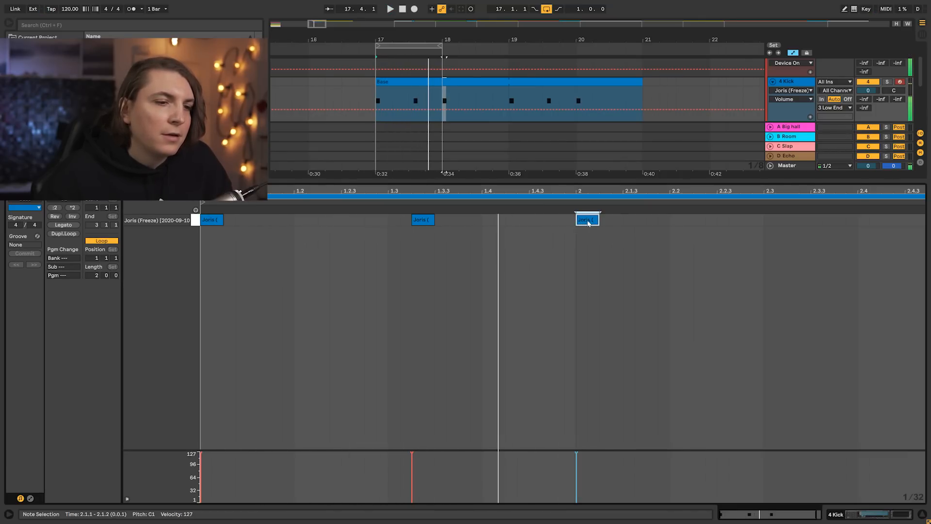
{"action": "left_click_drag", "start_coordinate": [591, 221], "coordinate": [753, 223]}
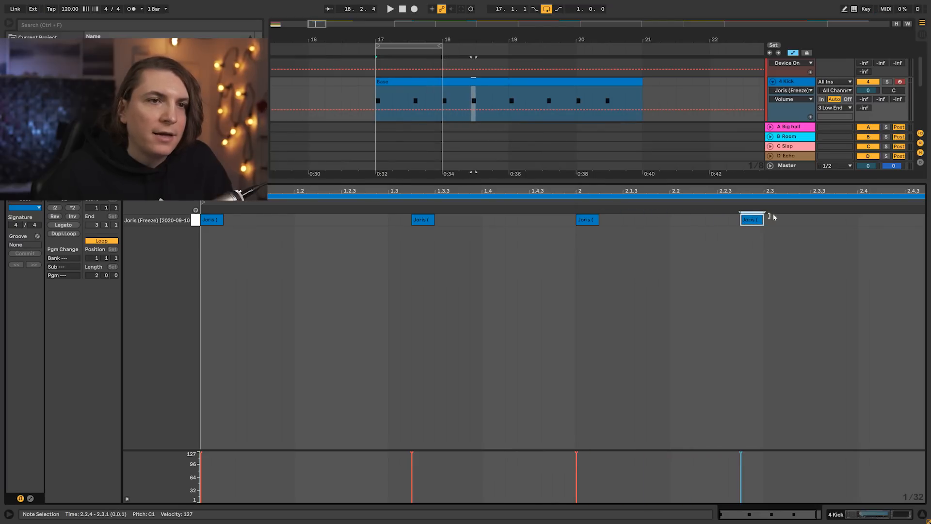
{"action": "left_click_drag", "start_coordinate": [770, 193], "coordinate": [769, 187]}
{"action": "key", "text": "space"}
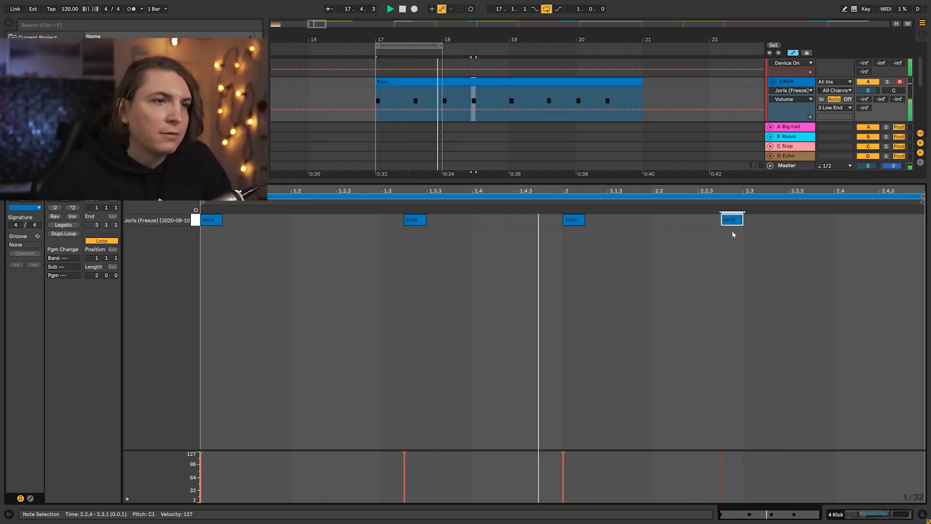
{"action": "key", "text": "space"}
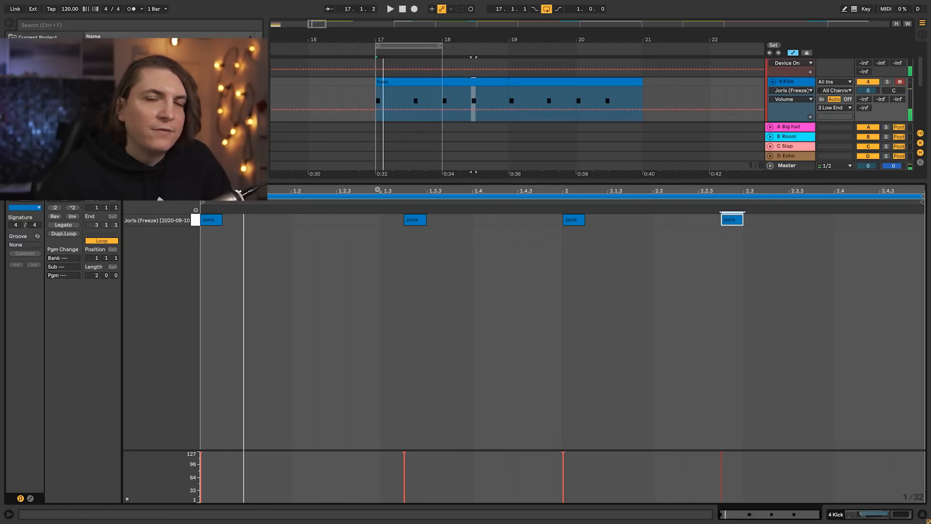
Set the project tempo to 128 BPM and play the kick pattern
{"action": "left_click", "coordinate": [69, 8]}
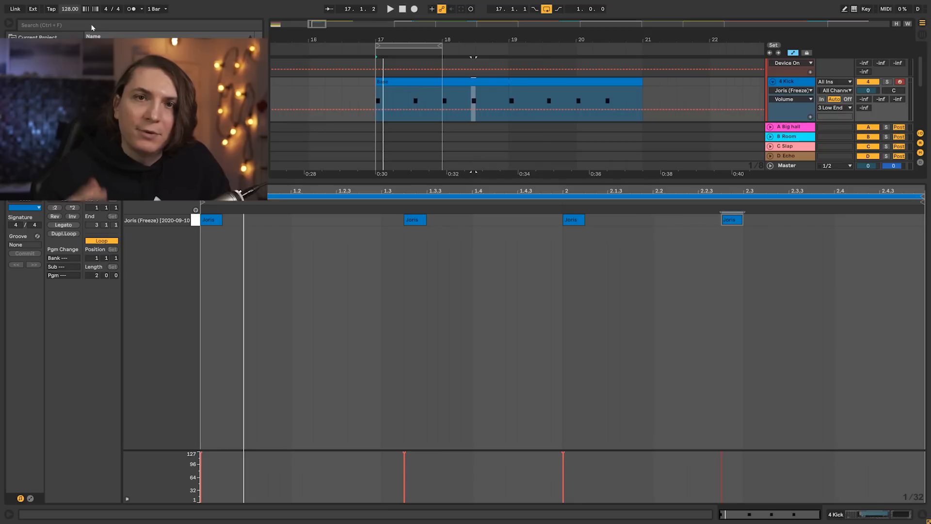
{"action": "key", "text": "space"}
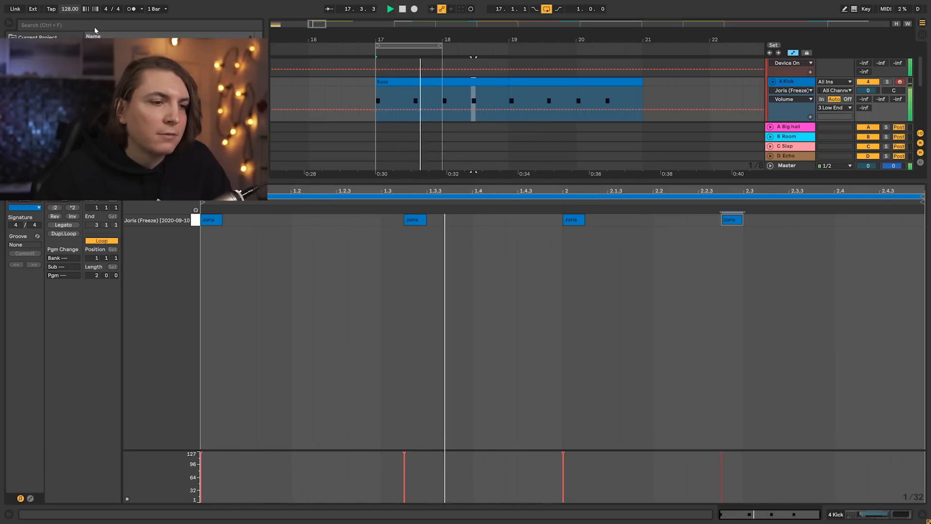
{"action": "key", "text": "space"}
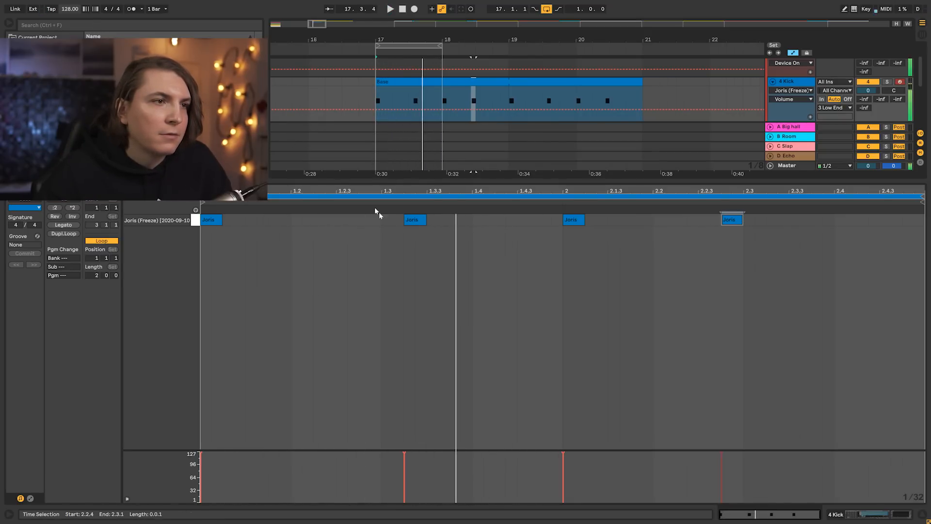
Move the second kick note to 1.3.3 and the last kick note to 2.3.3 while checking playback
{"action": "left_click_drag", "start_coordinate": [414, 220], "coordinate": [437, 226]}
{"action": "key", "text": "space"}
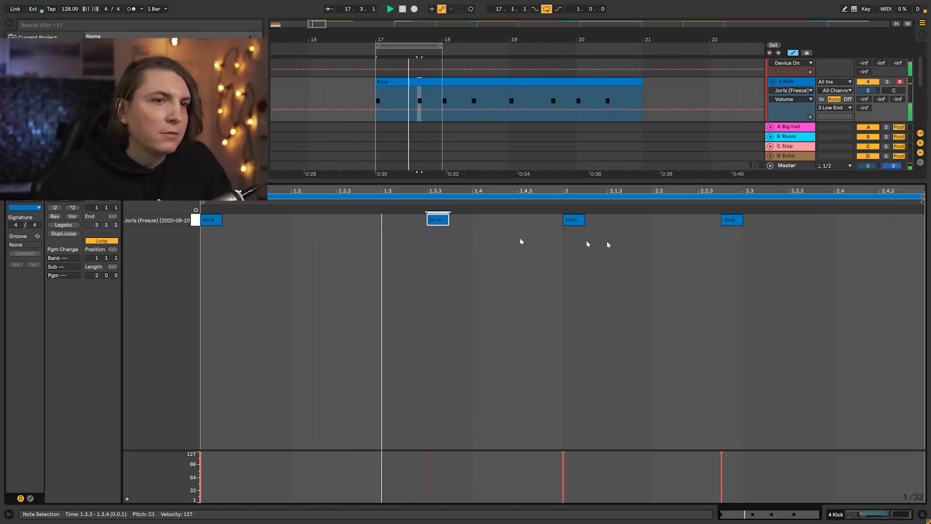
{"action": "left_click", "coordinate": [730, 223]}
{"action": "key", "text": "space"}
{"action": "left_click_drag", "start_coordinate": [731, 222], "coordinate": [805, 223]}
{"action": "key", "text": "space"}
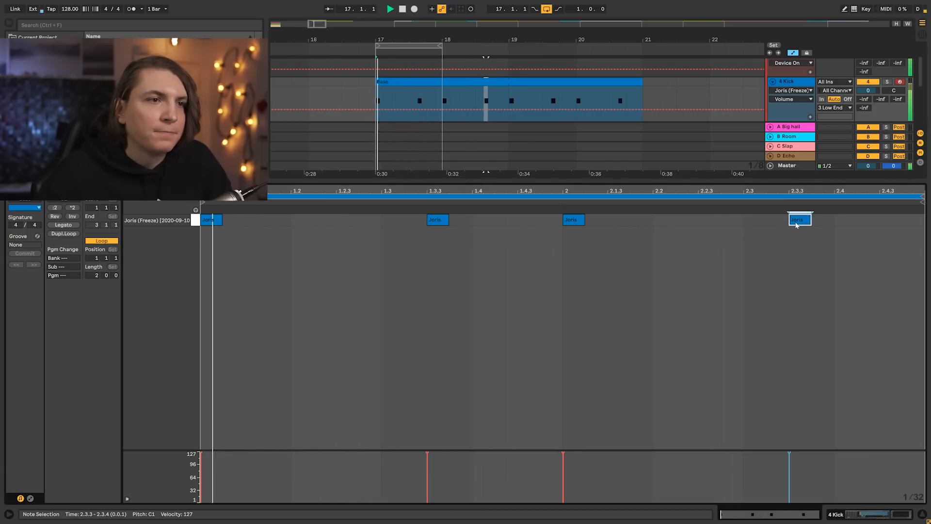
Extend the arrangement loop to two bars, from bar 17 to 19, and play it back
{"action": "key", "text": "shift+Tab"}
{"action": "key", "text": "space"}
{"action": "left_click_drag", "start_coordinate": [440, 46], "coordinate": [513, 42]}
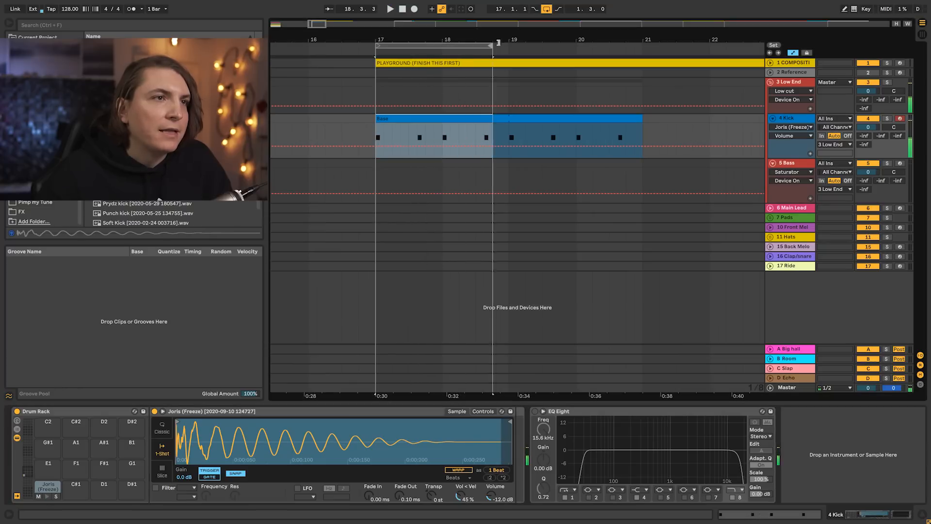
{"action": "key", "text": "space"}
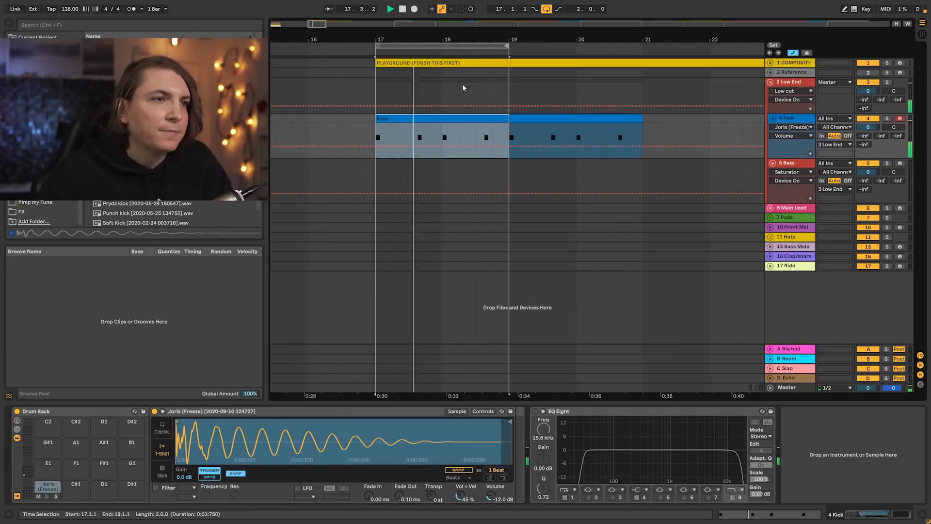
{"action": "key", "text": "space"}
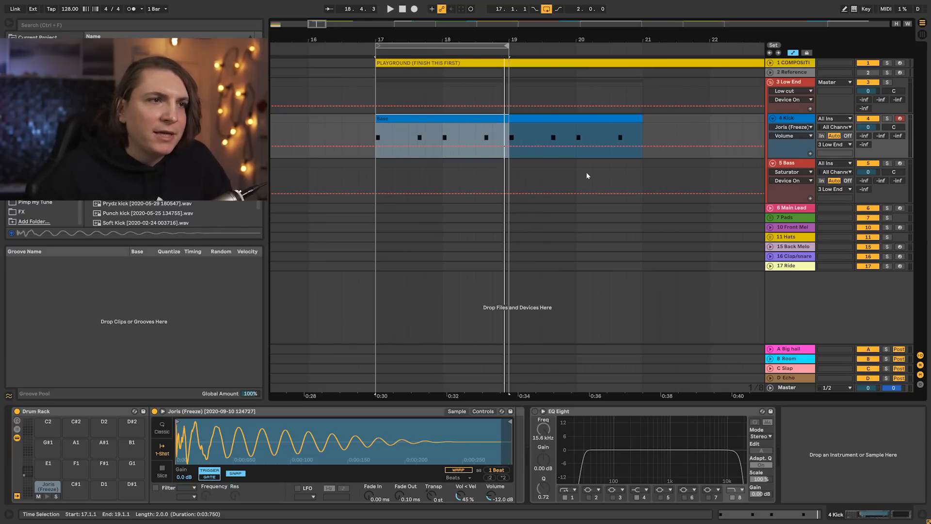
Create a one-bar MIDI clip at bar 17 on the Bass track with G1 and G0 notes, deleting the extra C1 note
{"action": "left_click", "coordinate": [787, 165]}
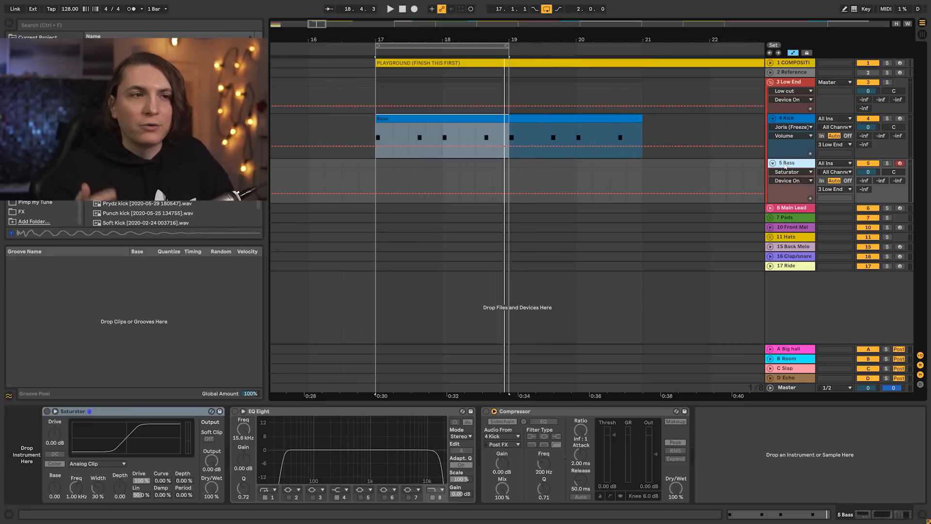
{"action": "left_click_drag", "start_coordinate": [378, 176], "coordinate": [428, 168]}
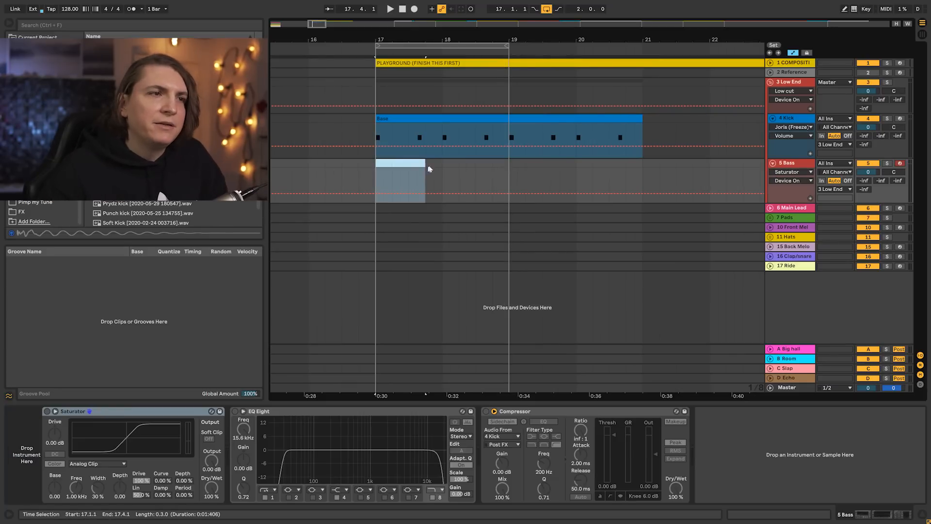
{"action": "key", "text": "ctrl+shift+m"}
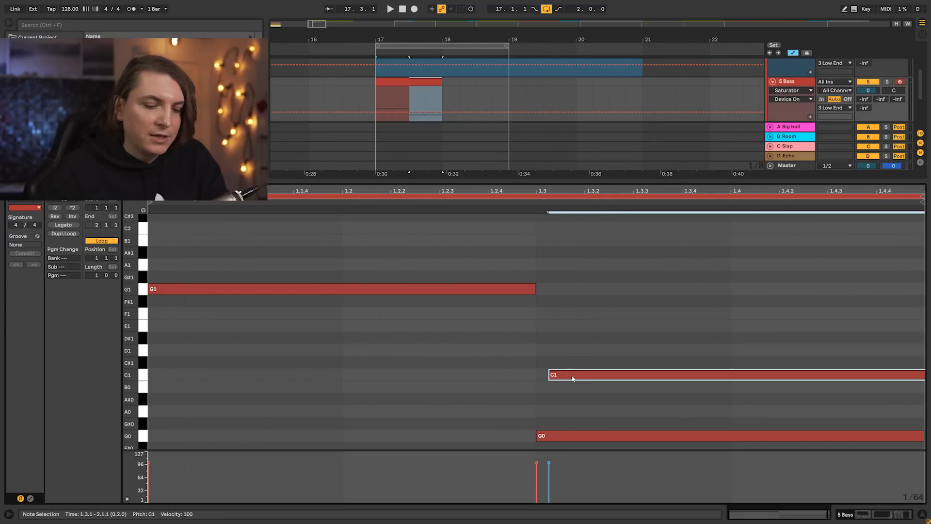
{"action": "key", "text": "Delete"}
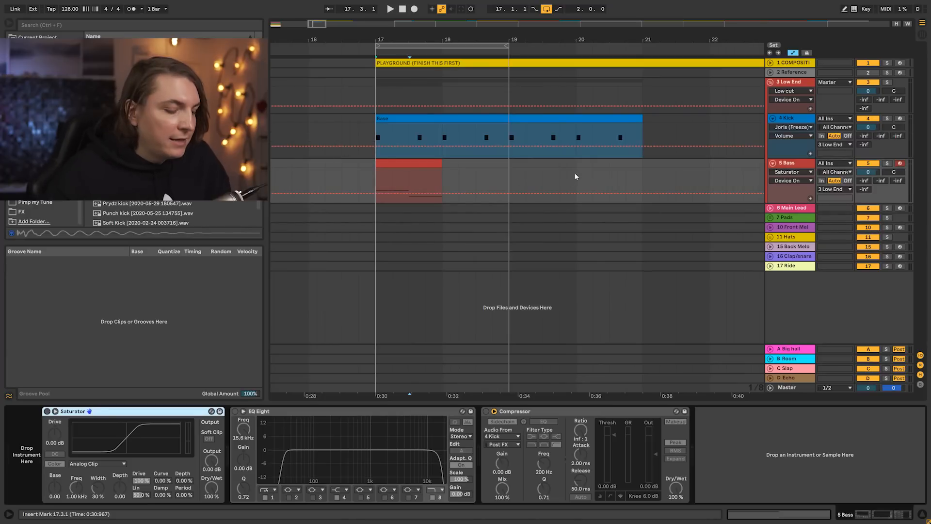
Load Serum onto the Bass track and enable its oscillator B, set one octave up
{"action": "key", "text": "ctrl+f"}
{"action": "type", "text": "serum"}
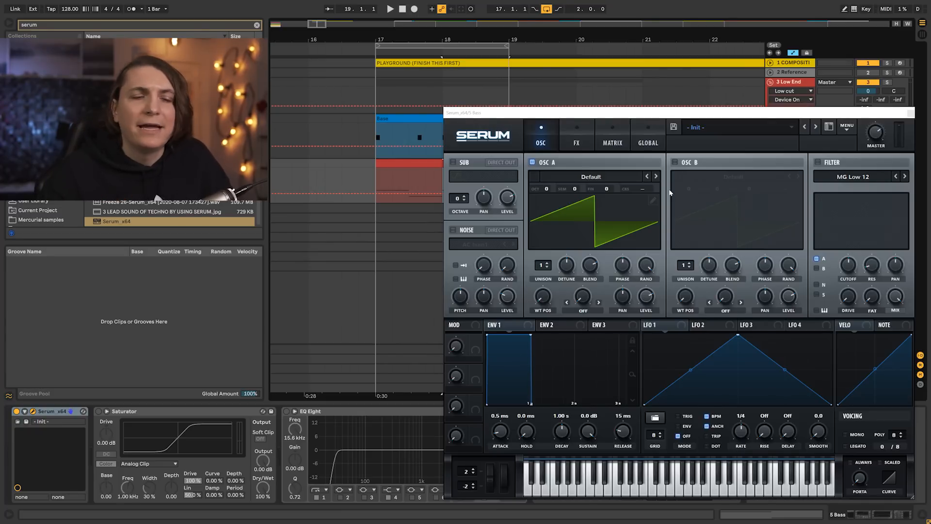
{"action": "left_click", "coordinate": [675, 162]}
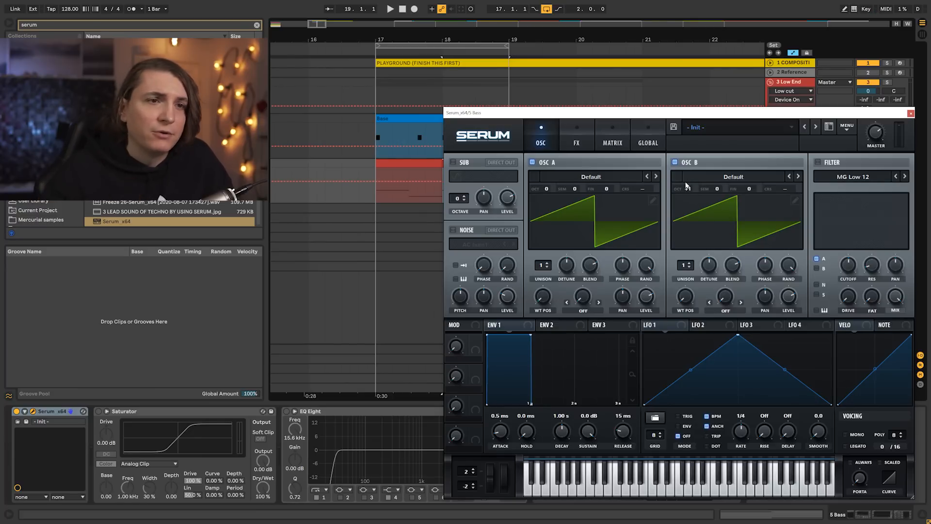
Enable Serum's MG Low 12 filter for oscillators A and B and lower its cutoff to about 173 Hz during playback
{"action": "left_click", "coordinate": [817, 163]}
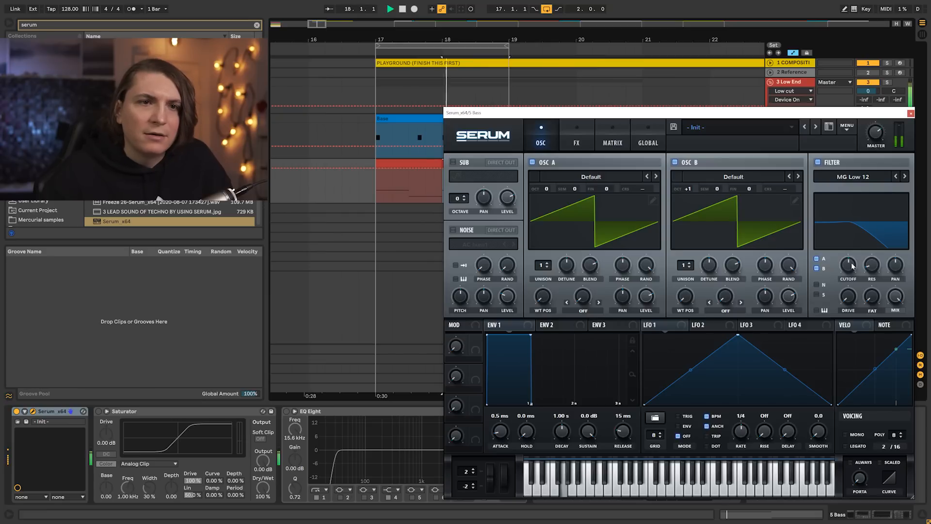
{"action": "left_click_drag", "start_coordinate": [852, 265], "coordinate": [851, 275]}
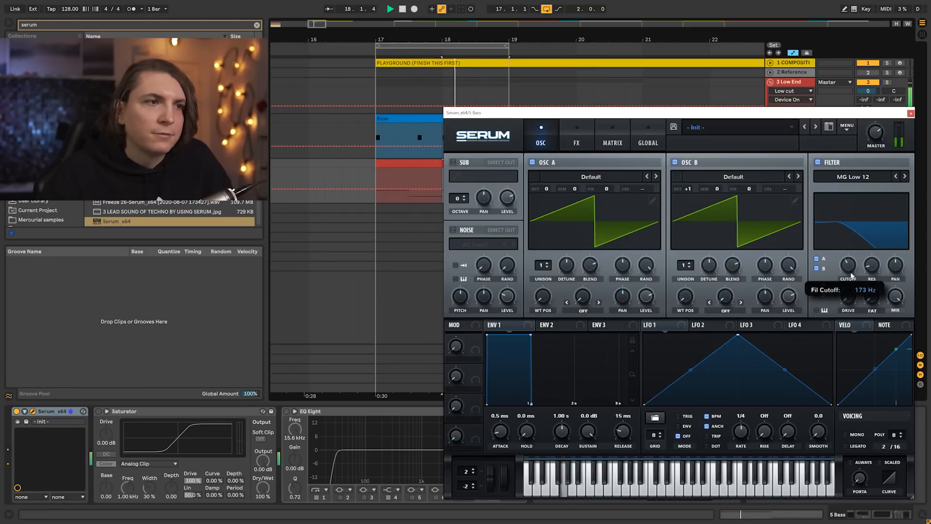
{"action": "left_click", "coordinate": [910, 114]}
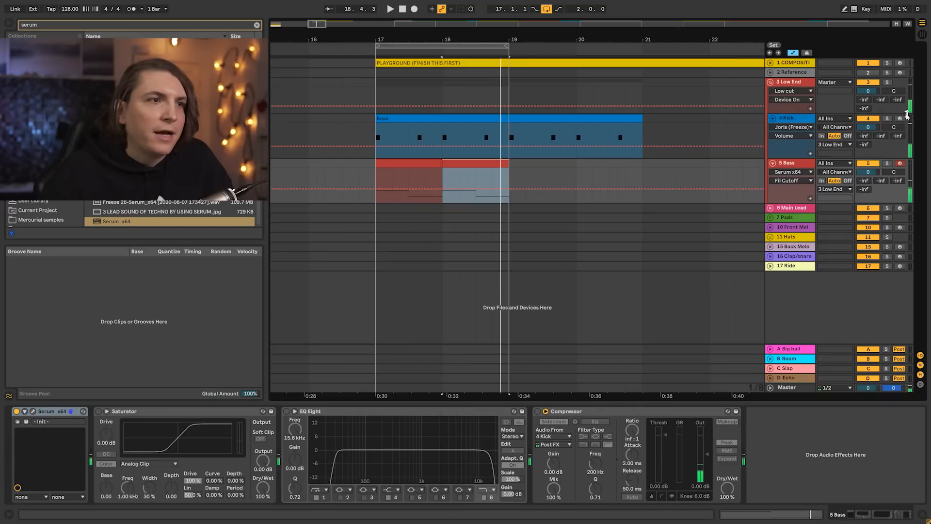
{"action": "key", "text": "space"}
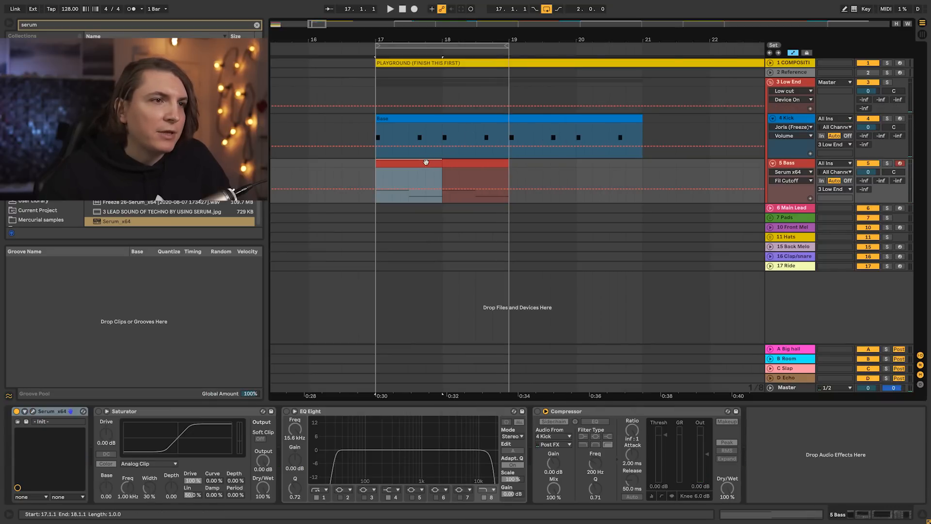
Double the length of all notes in the first bass clip so each lasts one bar
{"action": "double_click", "coordinate": [426, 162]}
{"action": "left_click", "coordinate": [236, 283]}
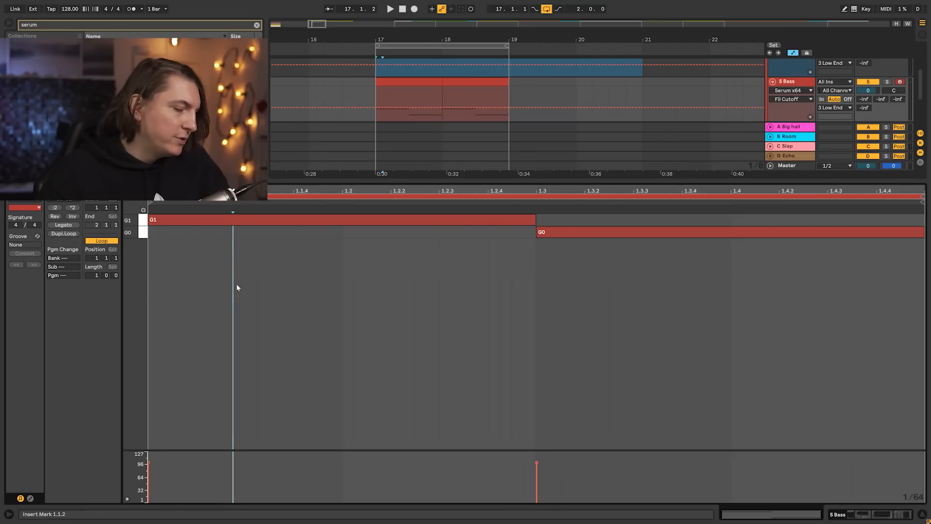
{"action": "key", "text": "ctrl+a"}
{"action": "left_click", "coordinate": [75, 208]}
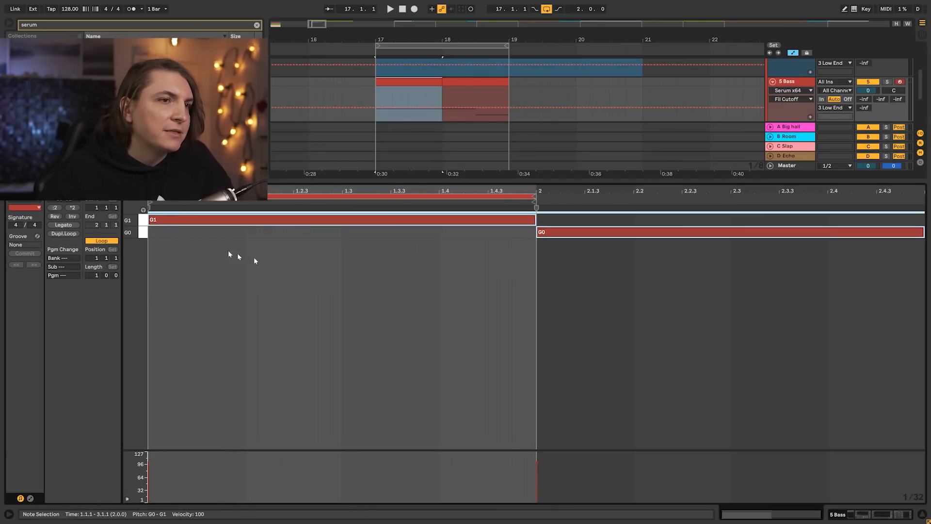
Extend the bass clip to bar 19 and set its loop length to two bars
{"action": "key", "text": "shift+Tab"}
{"action": "left_click_drag", "start_coordinate": [439, 163], "coordinate": [509, 168]}
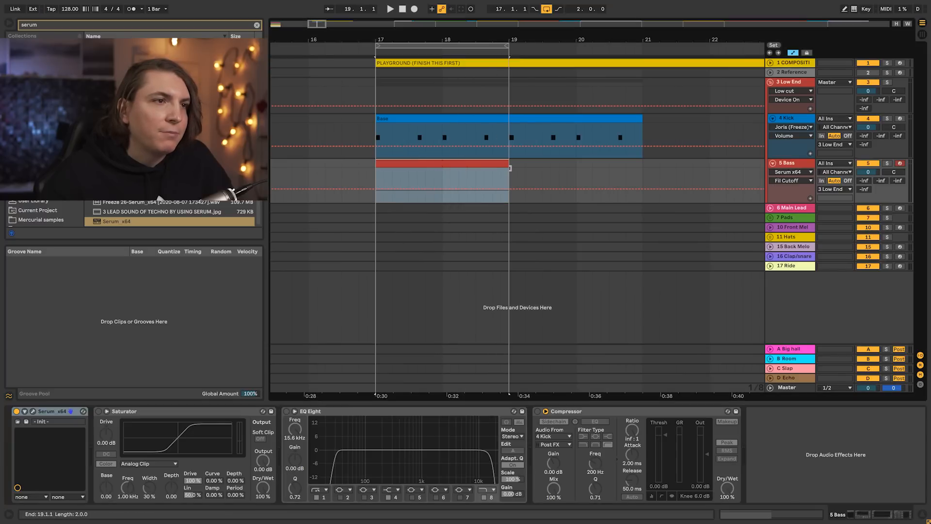
{"action": "double_click", "coordinate": [464, 163]}
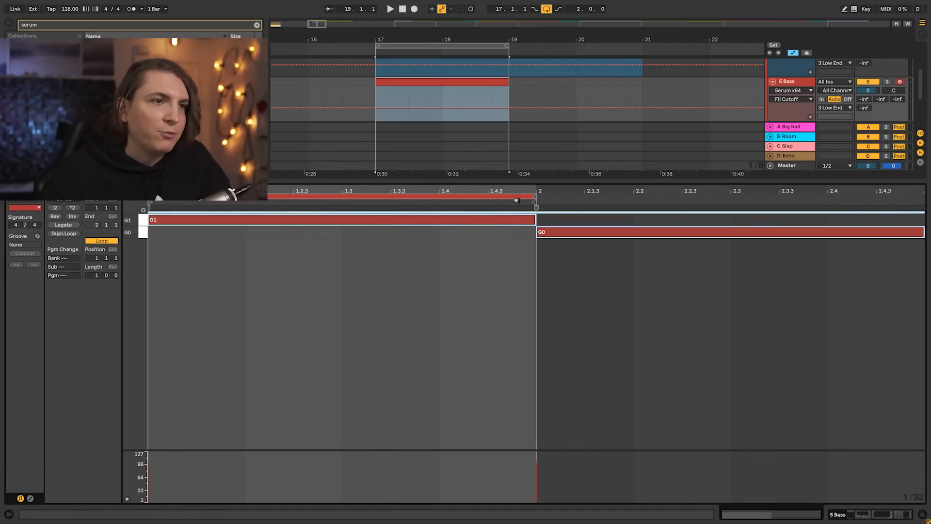
{"action": "left_click_drag", "start_coordinate": [534, 197], "coordinate": [924, 207]}
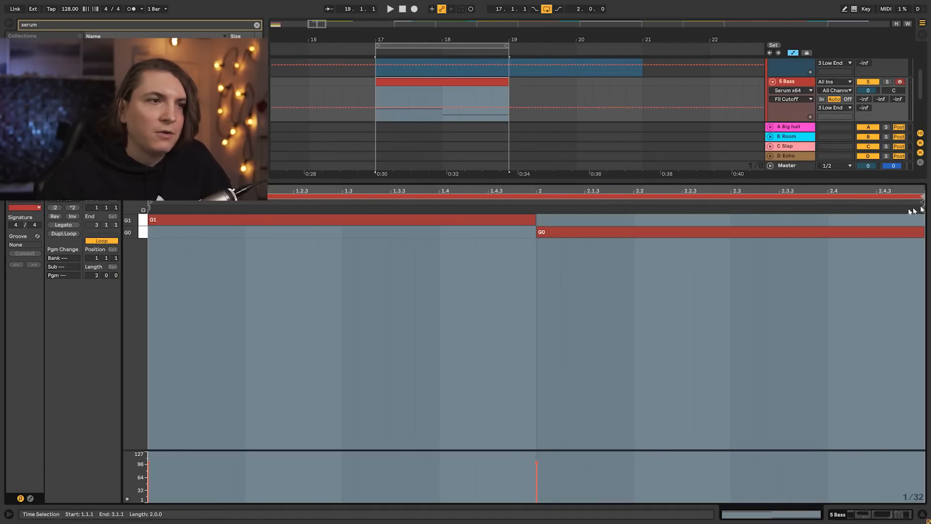
Return to the device view and play back the two-bar kick and bass loop from bar 17
{"action": "key", "text": "shift+Tab"}
{"action": "key", "text": "space"}
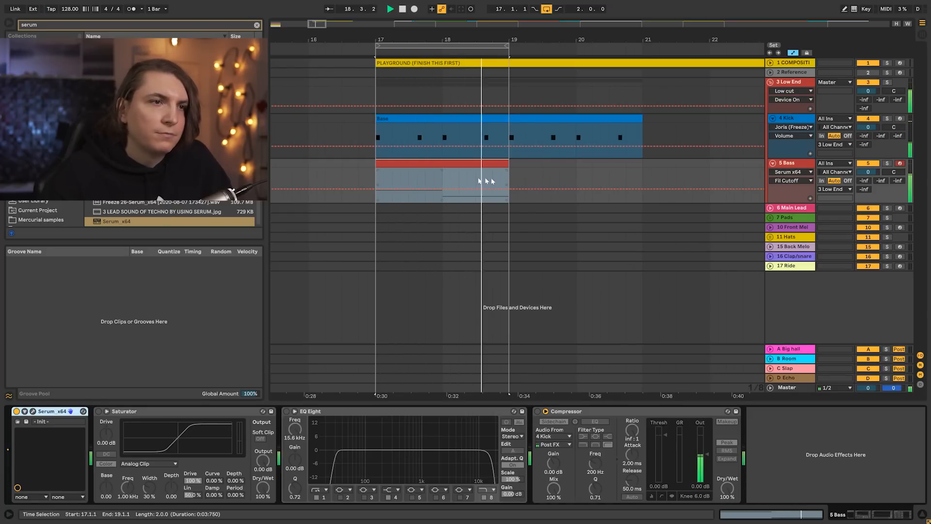
{"action": "key", "text": "space"}
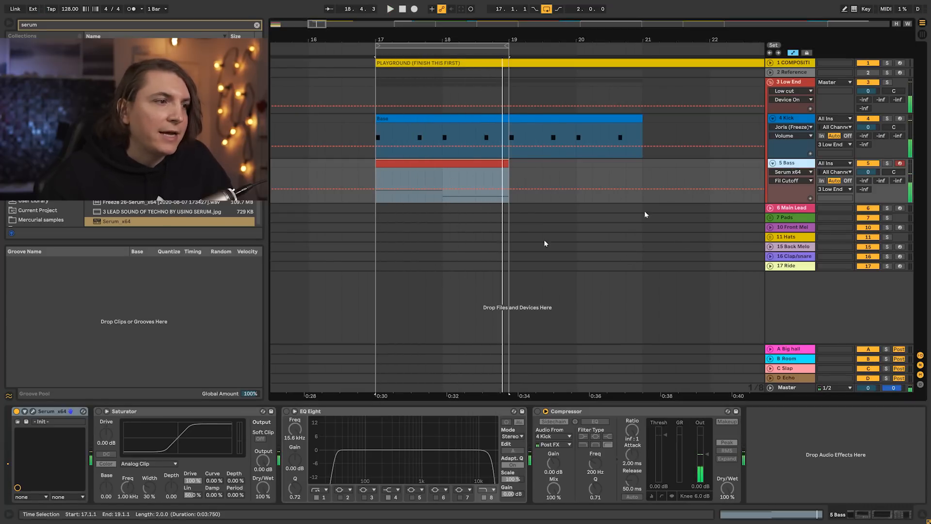
Give both Serum oscillators the Basic Mini wavetable, with A at octave -1 and B at octave 0 with 3 unison voices
{"action": "left_click", "coordinate": [34, 411]}
{"action": "left_click", "coordinate": [655, 177]}
{"action": "left_click", "coordinate": [655, 176]}
{"action": "left_click", "coordinate": [656, 177]}
{"action": "left_click", "coordinate": [656, 177]}
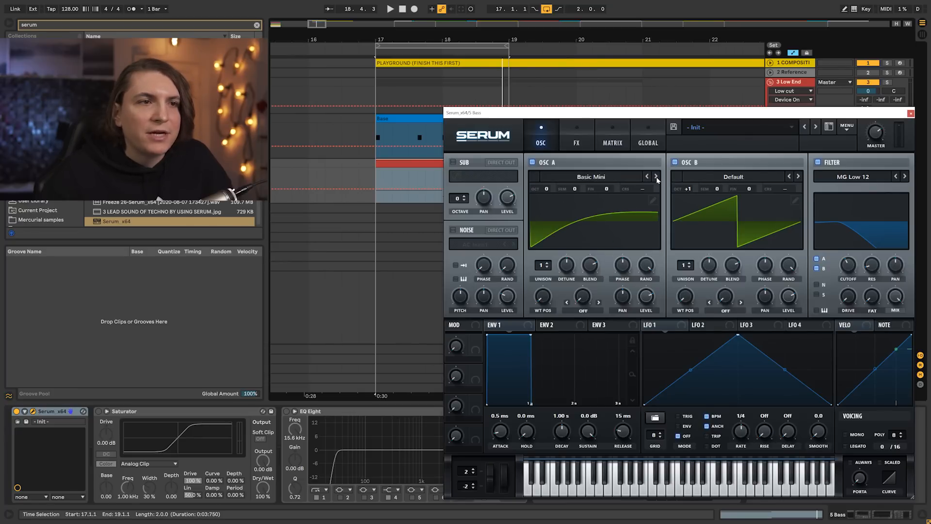
{"action": "left_click", "coordinate": [798, 177]}
{"action": "left_click", "coordinate": [799, 176]}
{"action": "left_click", "coordinate": [799, 176]}
{"action": "left_click", "coordinate": [799, 176]}
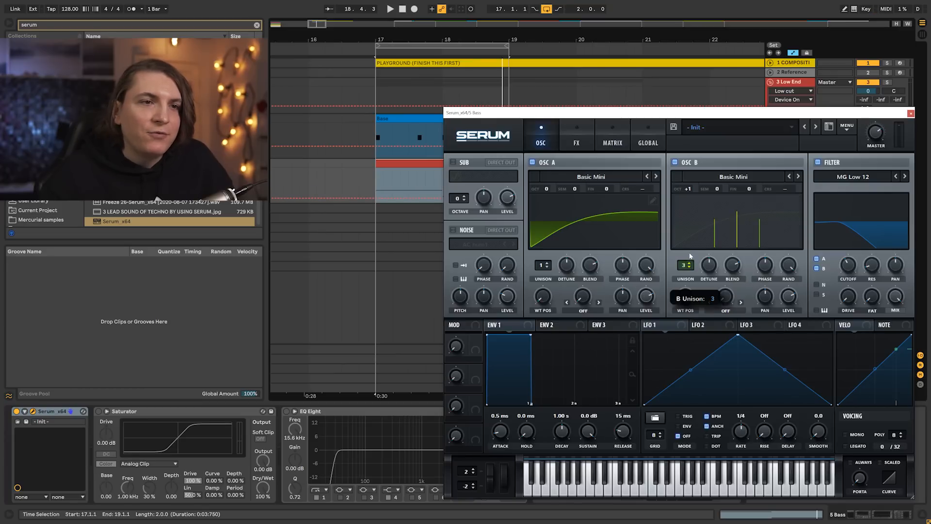
{"action": "left_click_drag", "start_coordinate": [549, 189], "coordinate": [546, 197]}
{"action": "left_click_drag", "start_coordinate": [689, 190], "coordinate": [690, 194]}
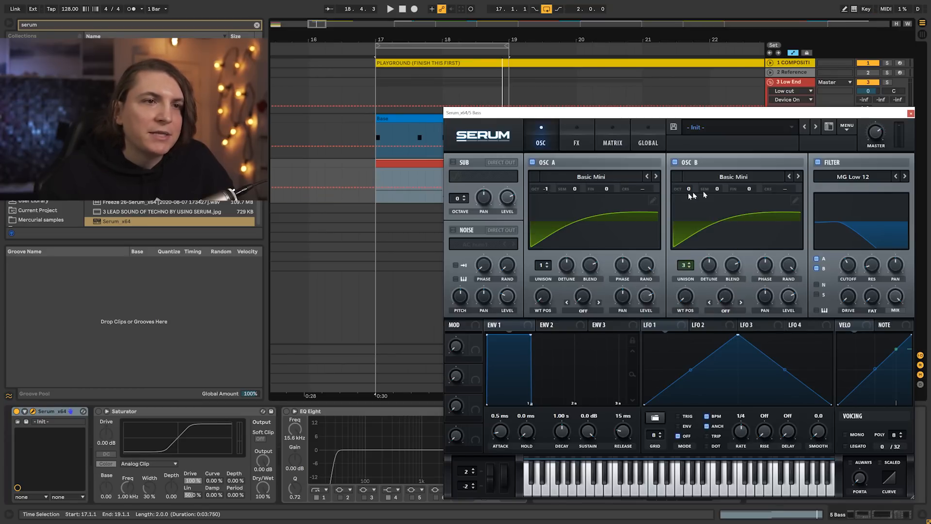
Turn off Serum's oscillator A, then lower oscillator B's detune and raise the filter drive during playback
{"action": "left_click", "coordinate": [533, 162]}
{"action": "key", "text": "space"}
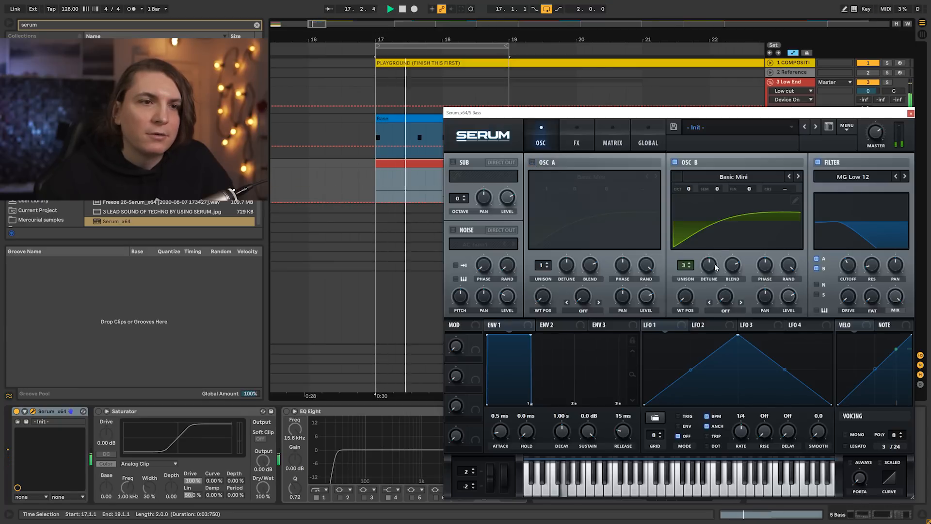
{"action": "left_click_drag", "start_coordinate": [712, 270], "coordinate": [710, 276]}
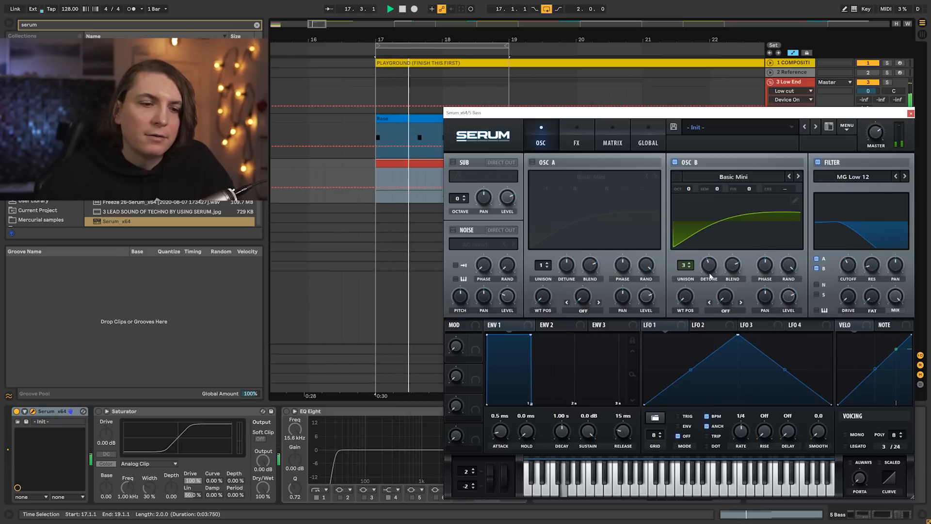
{"action": "left_click_drag", "start_coordinate": [858, 297], "coordinate": [852, 273]}
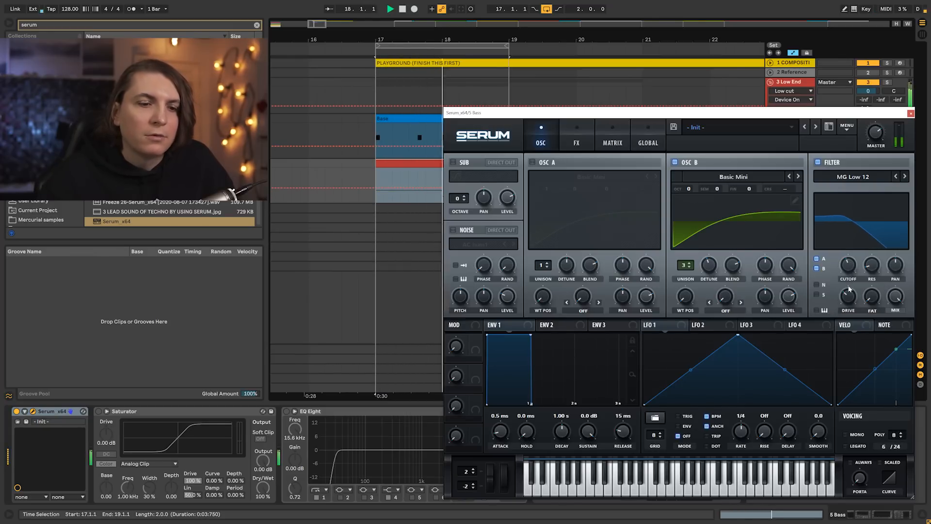
{"action": "key", "text": "space"}
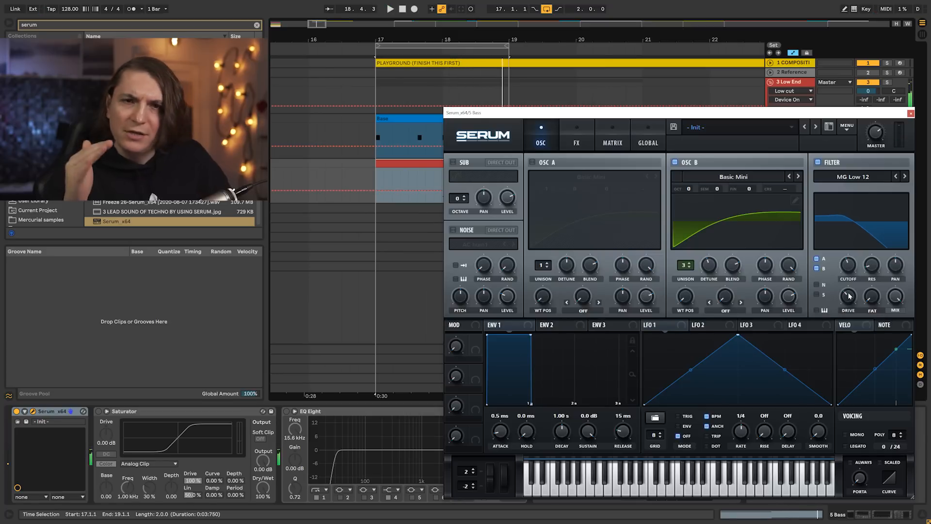
Re-enable oscillator A with 5 unison voices and reduced detune, and turn on the sub oscillator at octave -1
{"action": "left_click", "coordinate": [532, 163]}
{"action": "left_click_drag", "start_coordinate": [550, 272], "coordinate": [541, 263]}
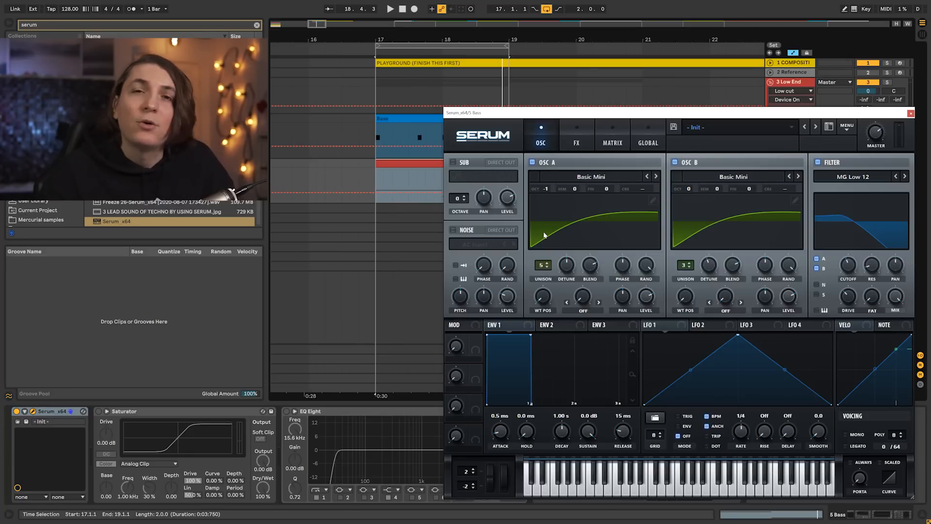
{"action": "key", "text": "space"}
{"action": "left_click_drag", "start_coordinate": [566, 268], "coordinate": [572, 290]}
{"action": "left_click", "coordinate": [454, 163]}
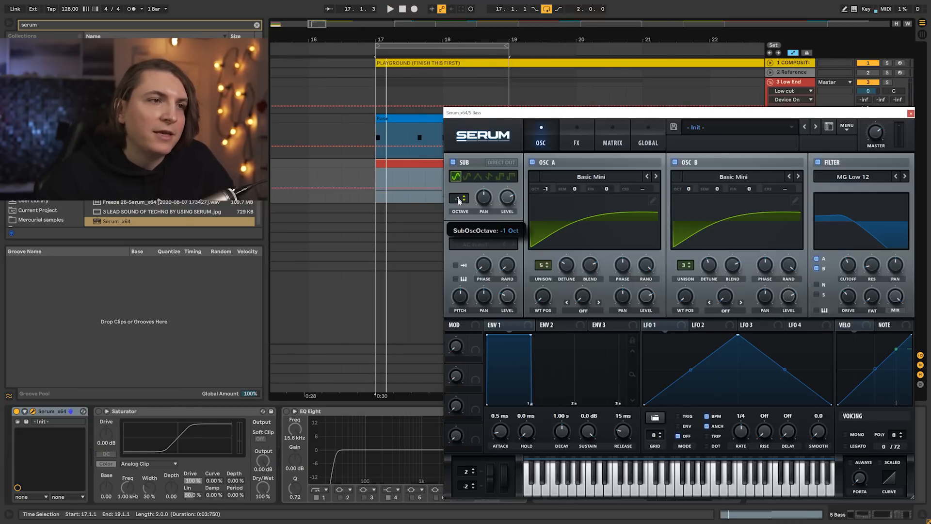
{"action": "key", "text": "space"}
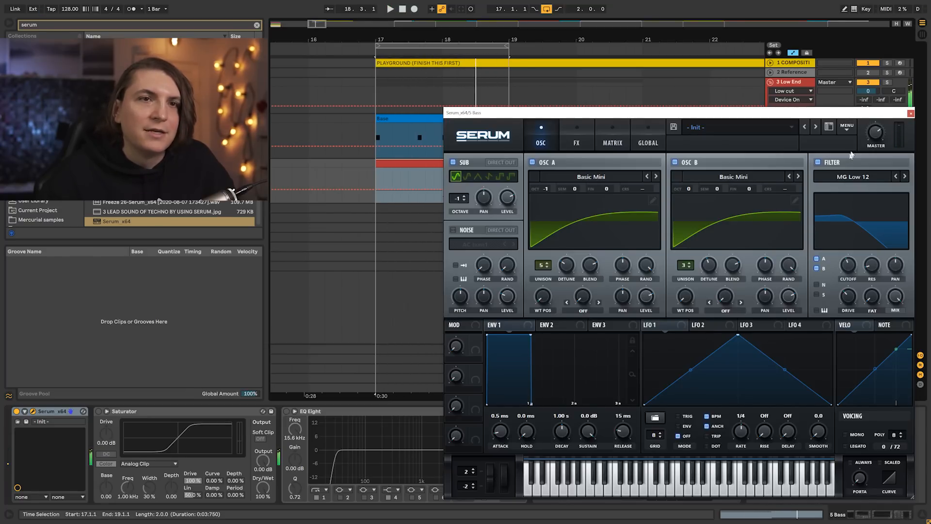
Close Serum and balance the low end during playback, with the Kick track at 0 dB and the Bass track at -7.1 dB
{"action": "left_click", "coordinate": [911, 113]}
{"action": "key", "text": "space"}
{"action": "left_click_drag", "start_coordinate": [873, 127], "coordinate": [873, 131]}
{"action": "double_click", "coordinate": [873, 127]}
{"action": "key", "text": "space"}
{"action": "left_click", "coordinate": [872, 172]}
{"action": "left_click_drag", "start_coordinate": [872, 172], "coordinate": [872, 179]}
{"action": "key", "text": "space"}
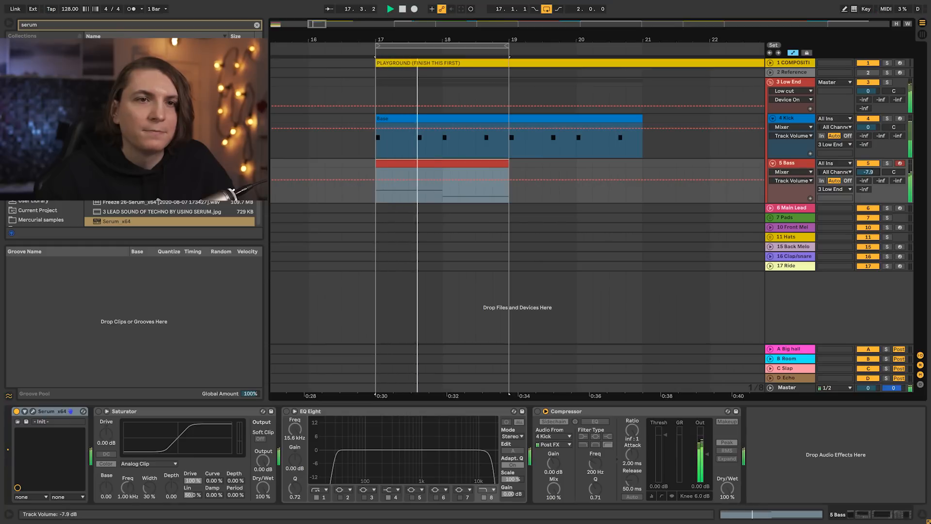
{"action": "key", "text": "space"}
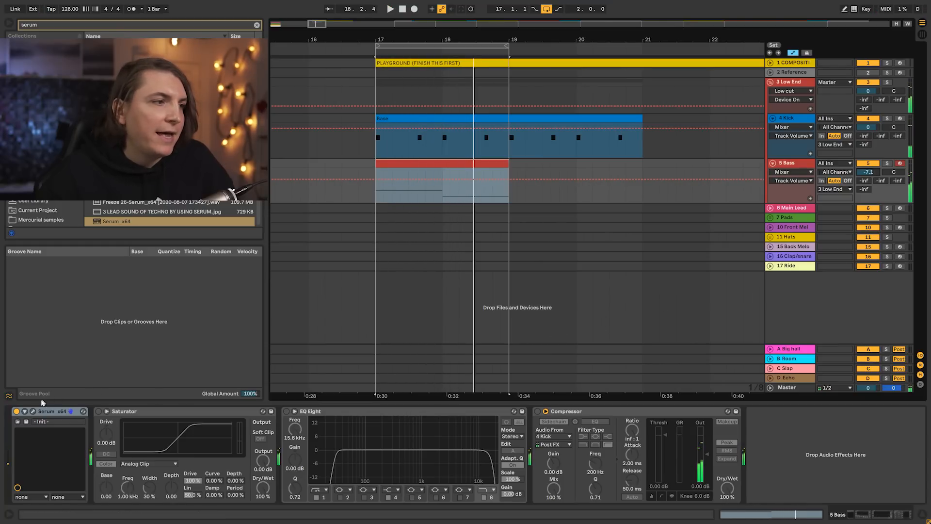
Enable Serum's Tube distortion effect on the bass and adjust its mix while listening to the loop
{"action": "left_click", "coordinate": [33, 412]}
{"action": "left_click", "coordinate": [581, 134]}
{"action": "left_click", "coordinate": [451, 181]}
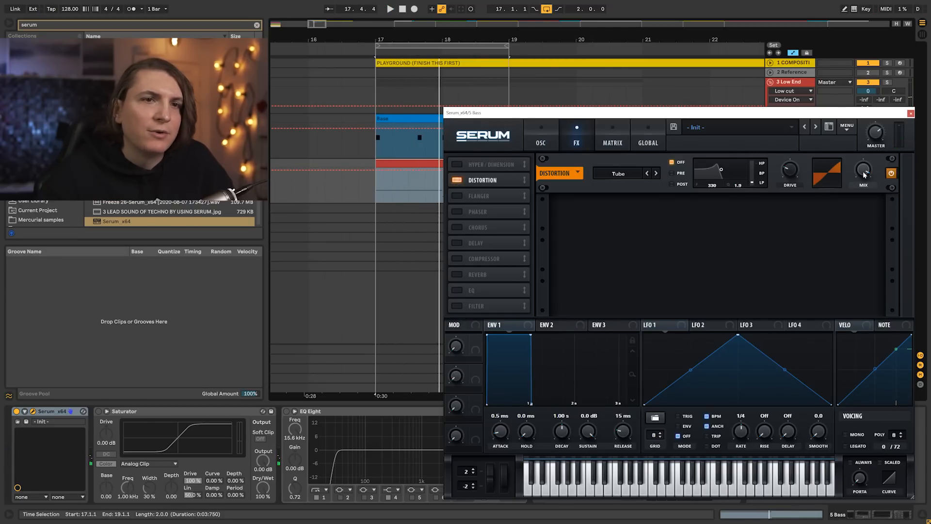
{"action": "key", "text": "space"}
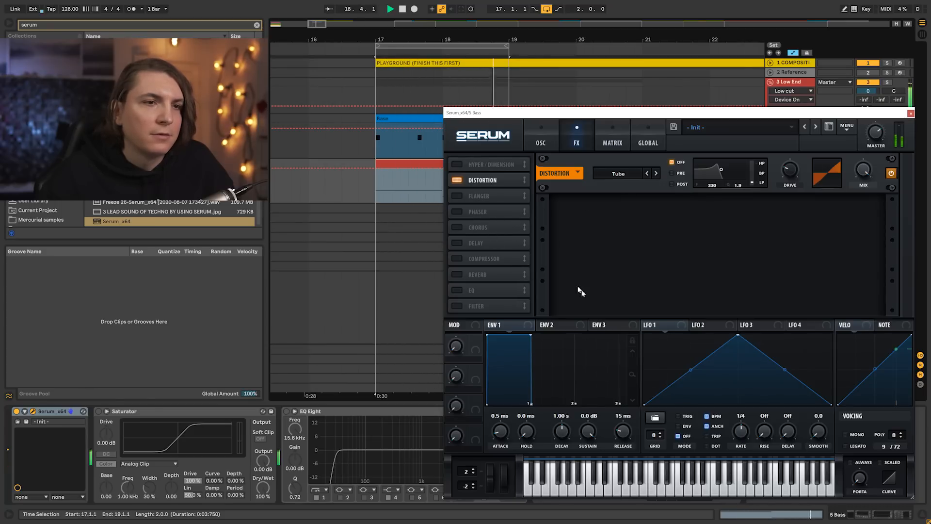
{"action": "left_click", "coordinate": [910, 114]}
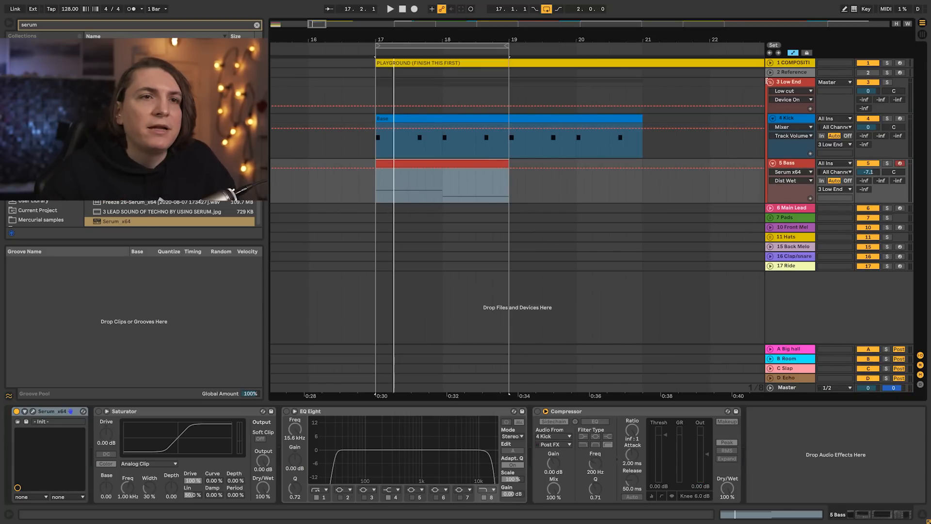
Collapse the Low End group, move the Clap/snare track directly below it and unfold that track
{"action": "left_click", "coordinate": [771, 83]}
{"action": "left_click_drag", "start_coordinate": [794, 142], "coordinate": [791, 93]}
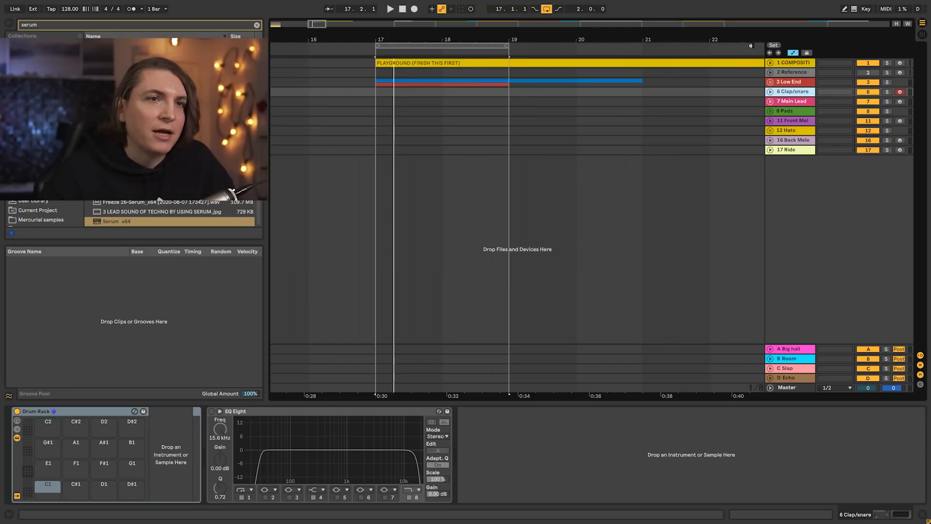
{"action": "left_click", "coordinate": [771, 92]}
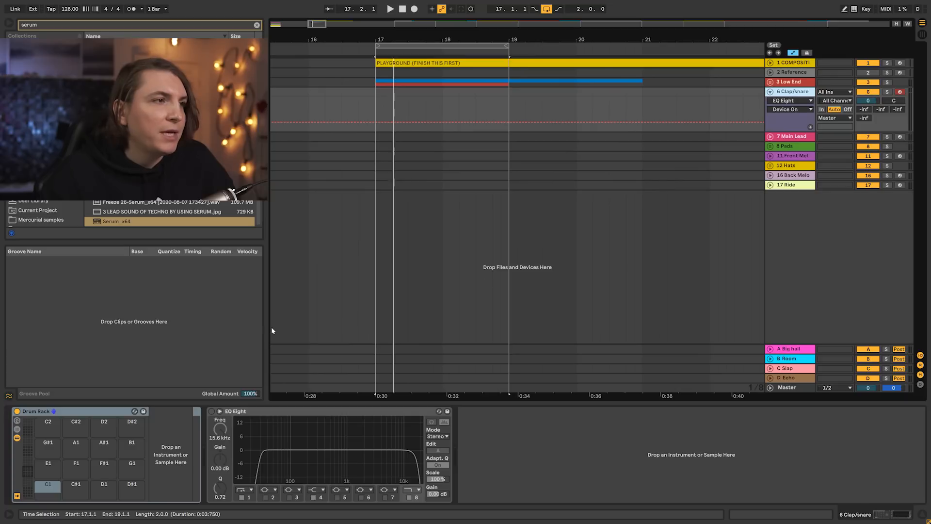
Clear the browser search and load snare samples onto the C1, C#1 and D1 pads of the Clap/snare Drum Rack
{"action": "left_click", "coordinate": [257, 25]}
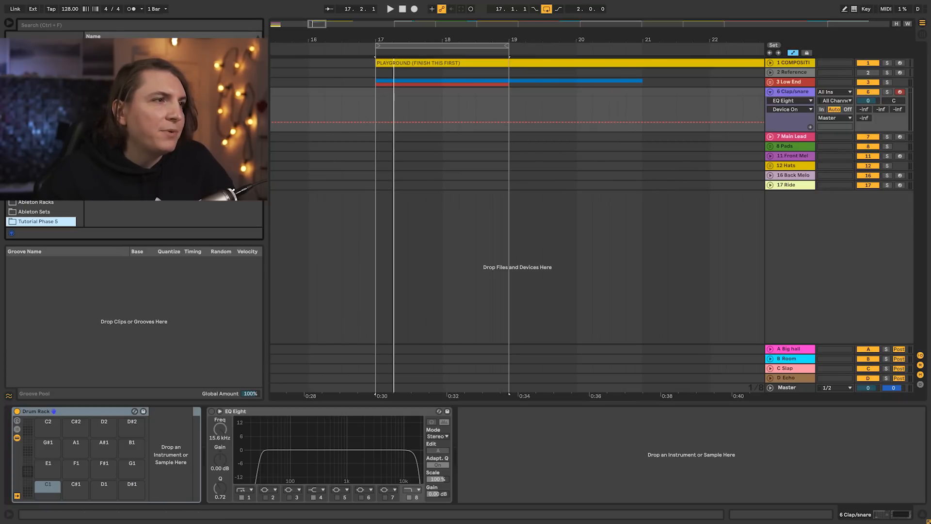
{"action": "left_click", "coordinate": [146, 87]}
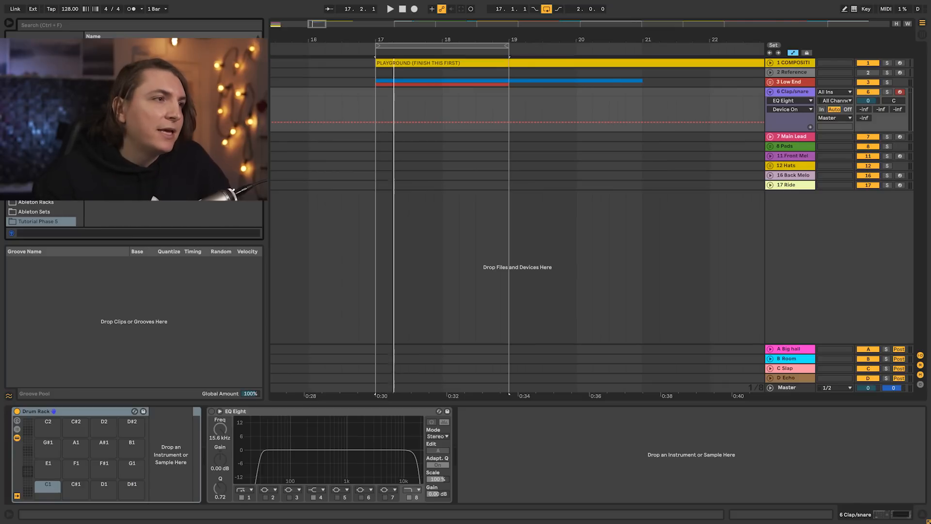
{"action": "left_click_drag", "start_coordinate": [52, 478], "coordinate": [104, 487]}
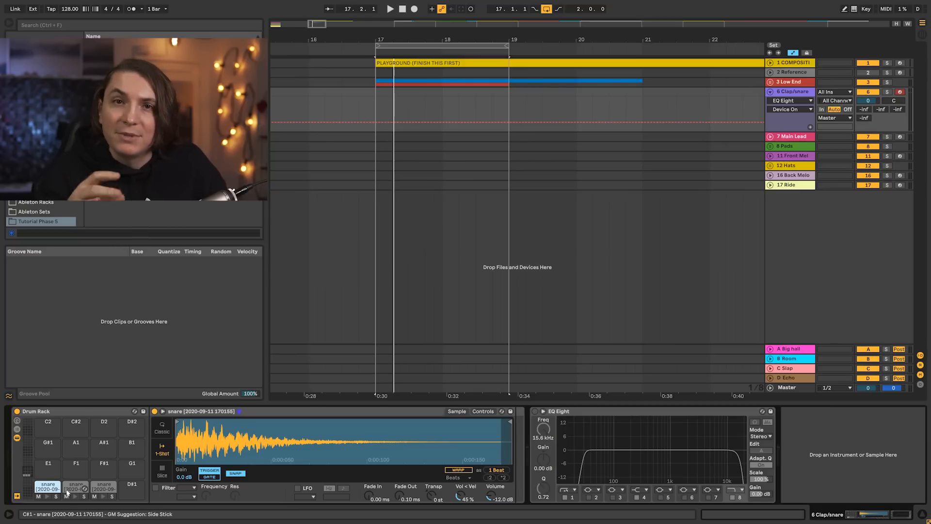
Insert a one-bar MIDI clip at bar 17 on the Clap/snare track and add a C1 snare note at 1.2
{"action": "left_click_drag", "start_coordinate": [392, 105], "coordinate": [442, 91]}
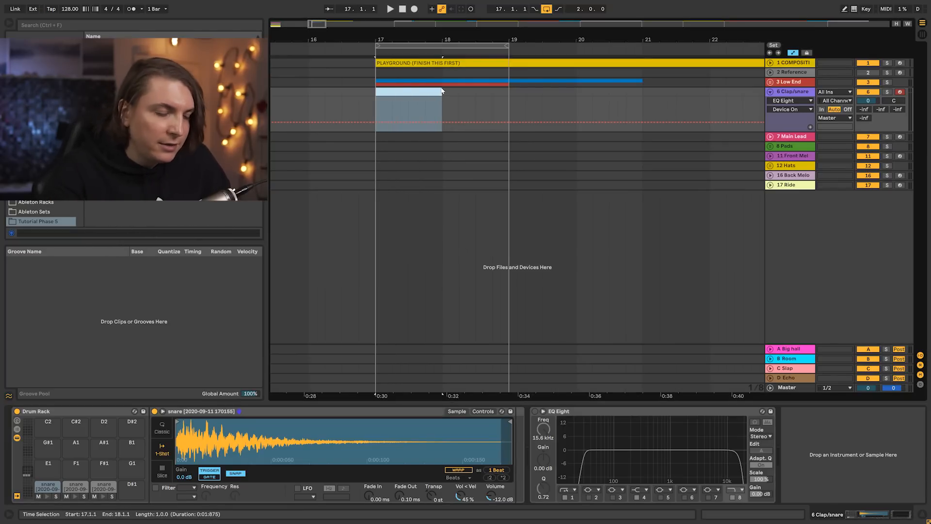
{"action": "key", "text": "ctrl+shift+m"}
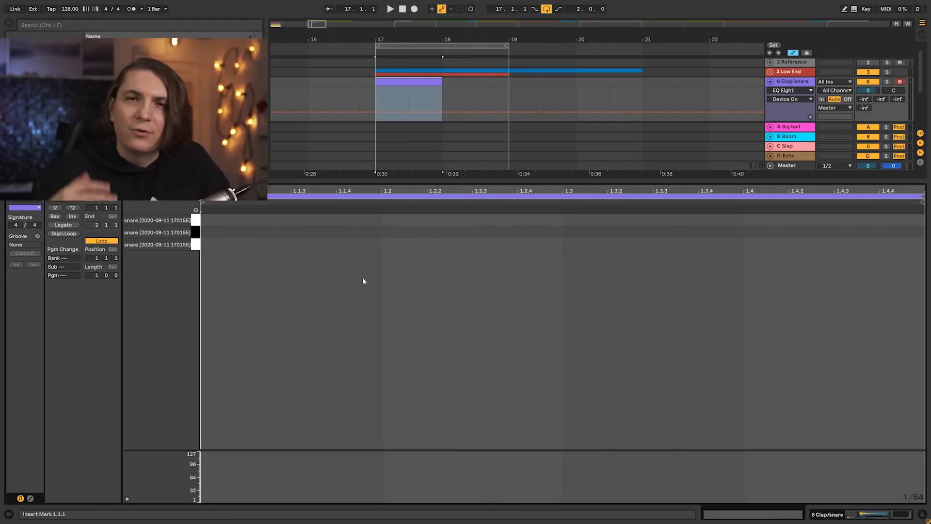
{"action": "key", "text": "space"}
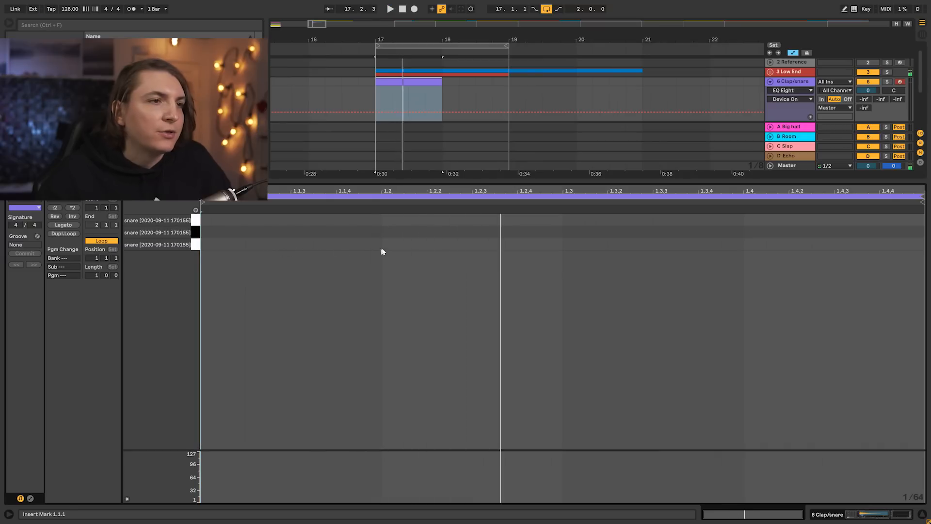
{"action": "key", "text": "space"}
{"action": "double_click", "coordinate": [381, 249]}
{"action": "key", "text": "space"}
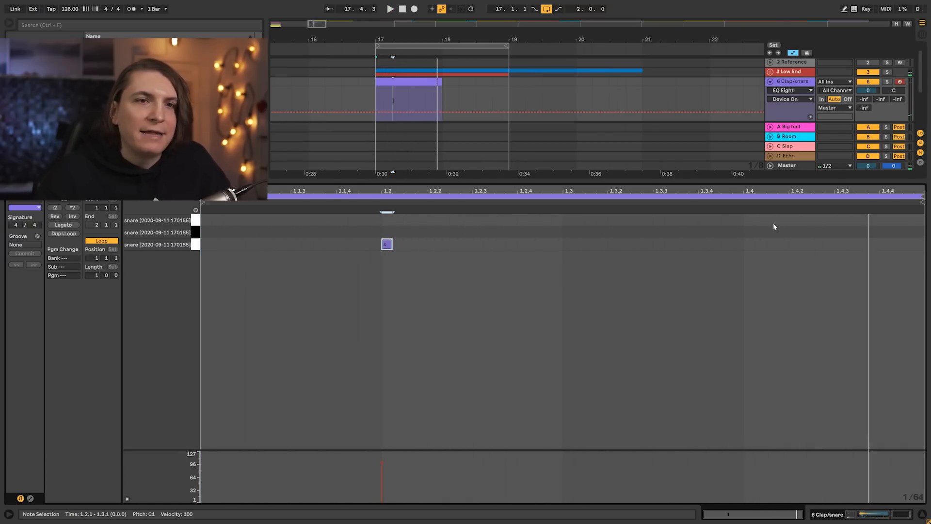
Play the loop and add a second C1 snare note at 1.4.3
{"action": "key", "text": "space"}
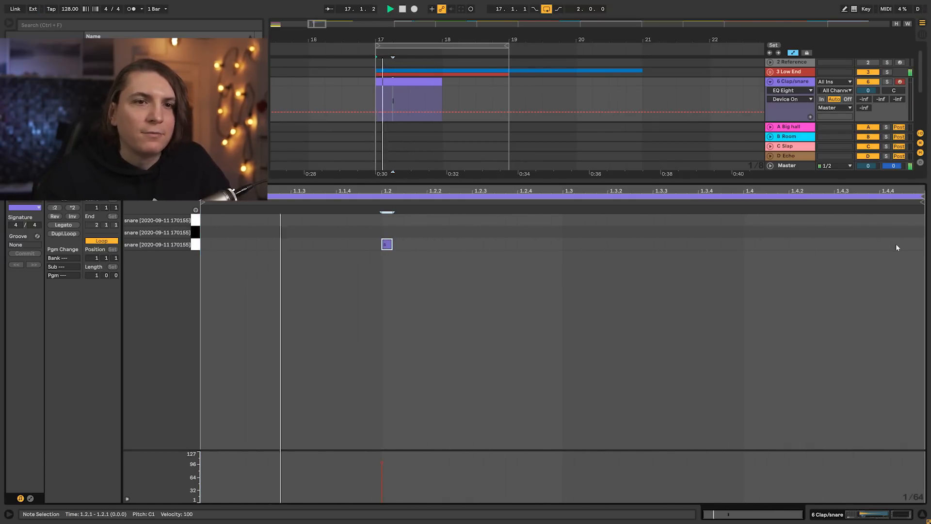
{"action": "key", "text": "space"}
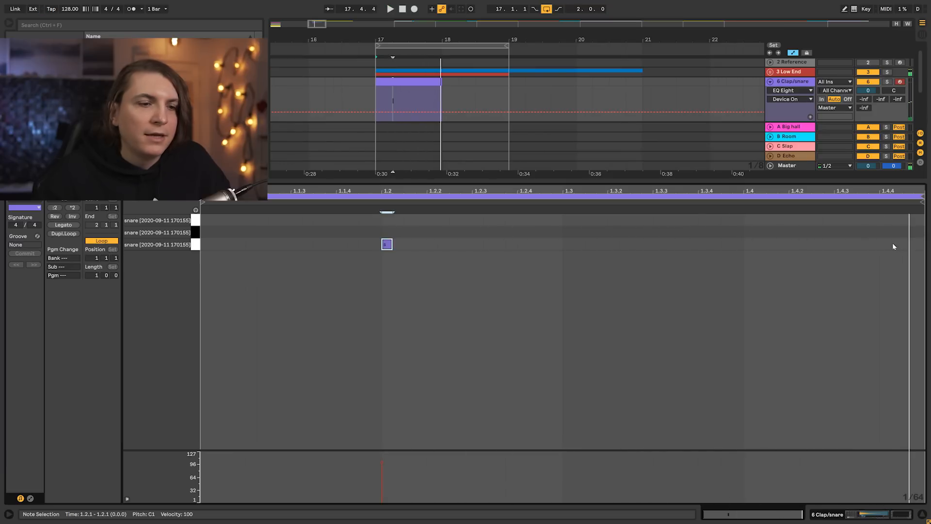
{"action": "double_click", "coordinate": [839, 245]}
{"action": "key", "text": "space"}
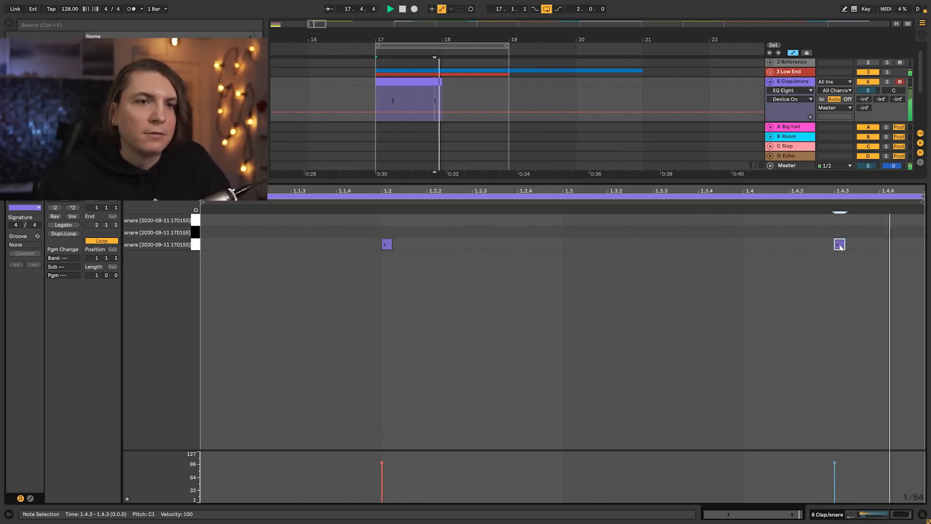
{"action": "key", "text": "space"}
Extend the Clap/snare clip to bar 19 and reopen its notes for editing
{"action": "key", "text": "shift+Tab"}
{"action": "left_click_drag", "start_coordinate": [436, 91], "coordinate": [510, 91]}
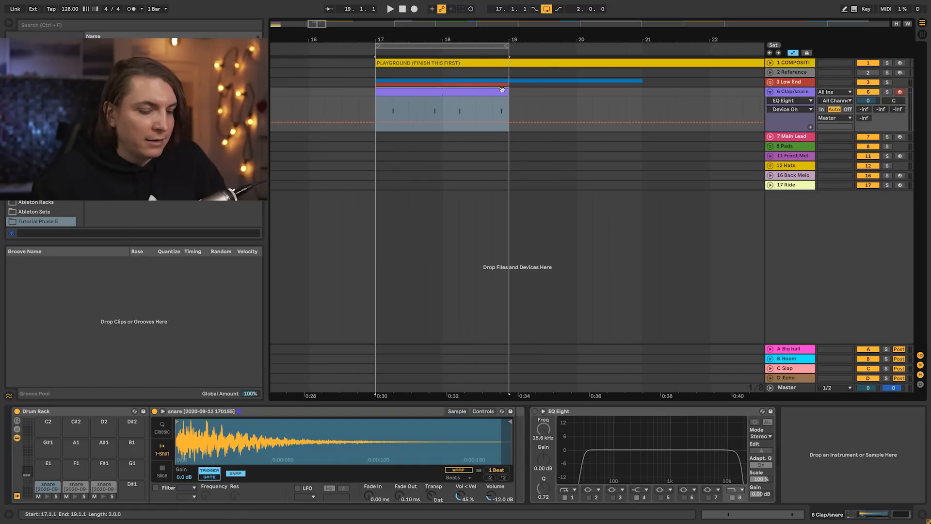
{"action": "key", "text": "shift+Tab"}
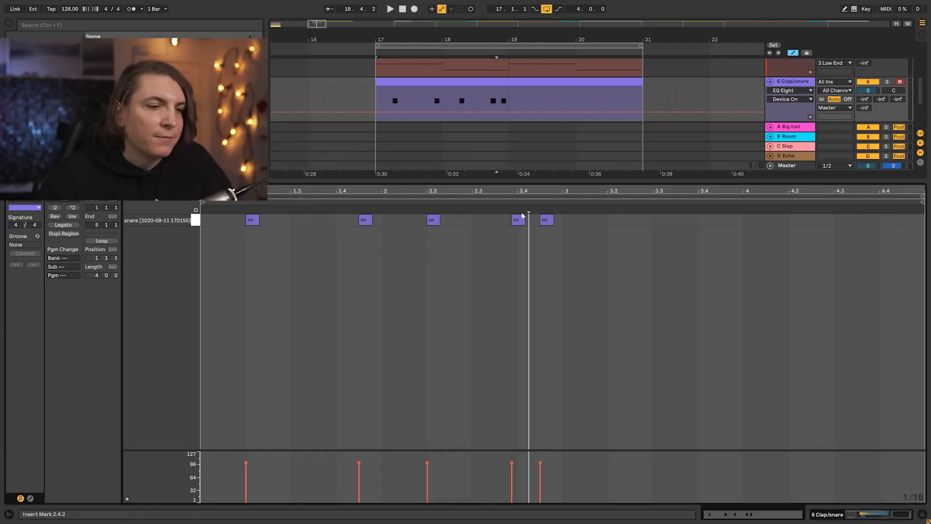
Deactivate the snare notes at 2.3.4 and 2.4.3 during playback
{"action": "key", "text": "space"}
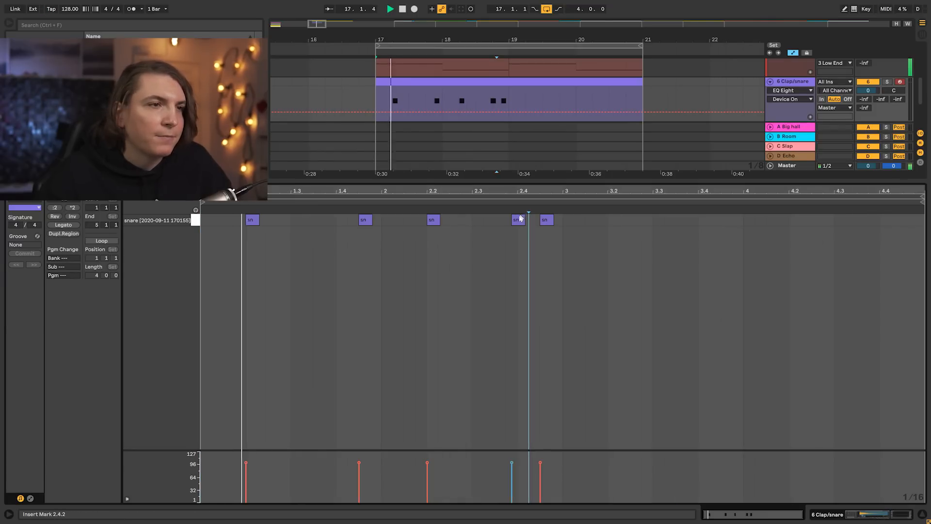
{"action": "left_click_drag", "start_coordinate": [585, 245], "coordinate": [504, 219]}
{"action": "key", "text": "0"}
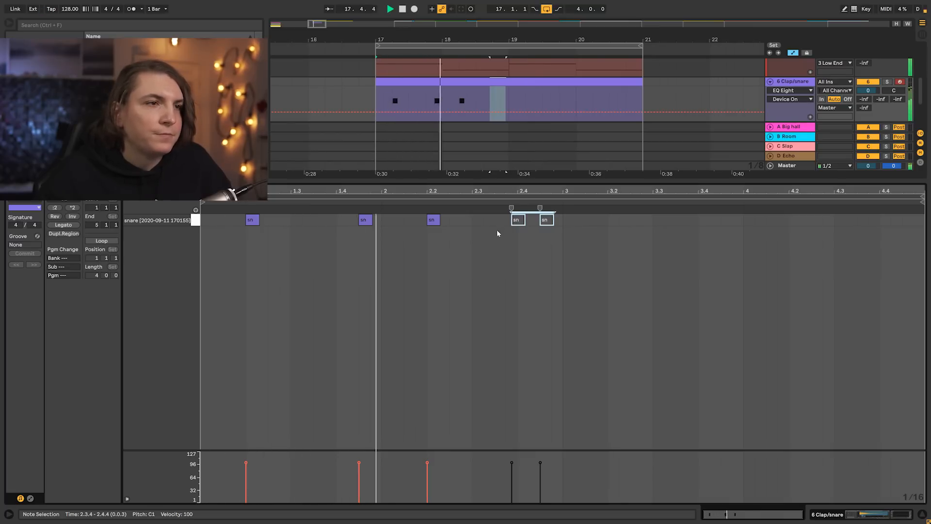
Copy snare notes into the clip's third bar, placing them at 3.2 and 3.4.3
{"action": "left_click_drag", "start_coordinate": [436, 223], "coordinate": [616, 223], "text": "ctrl"}
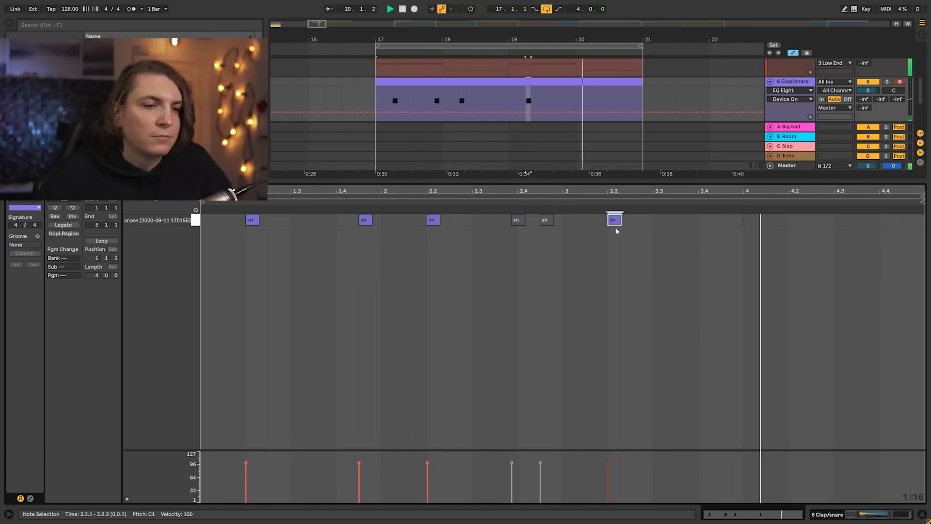
{"action": "mouse_move", "coordinate": [619, 221]}
{"action": "left_mouse_down", "text": "ctrl"}
{"action": "mouse_move", "coordinate": [731, 223]}
{"action": "mouse_move", "coordinate": [618, 221]}
{"action": "left_mouse_up", "text": "ctrl"}
{"action": "key", "text": "space"}
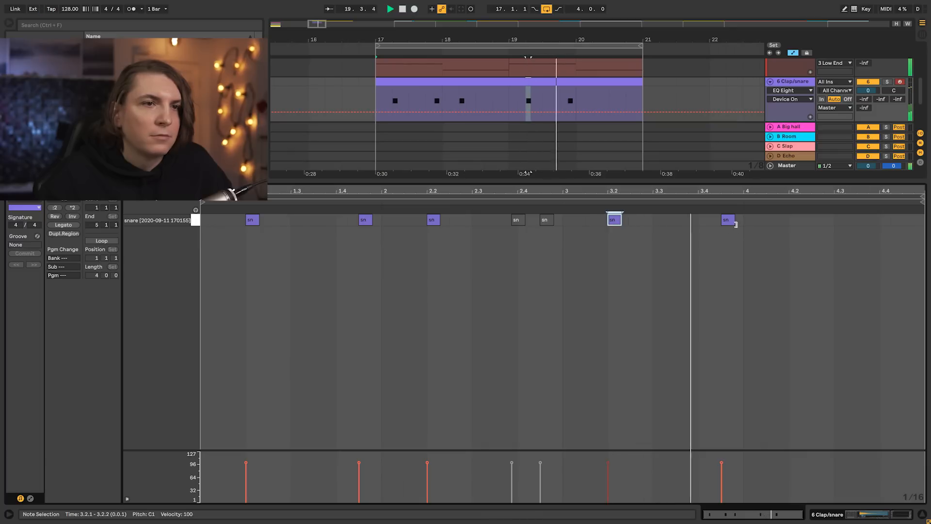
Copy a C1 snare note to 4.2 in the clip's fourth bar, play the loop, and return to the drum rack
{"action": "left_click_drag", "start_coordinate": [733, 222], "coordinate": [806, 230], "text": "ctrl"}
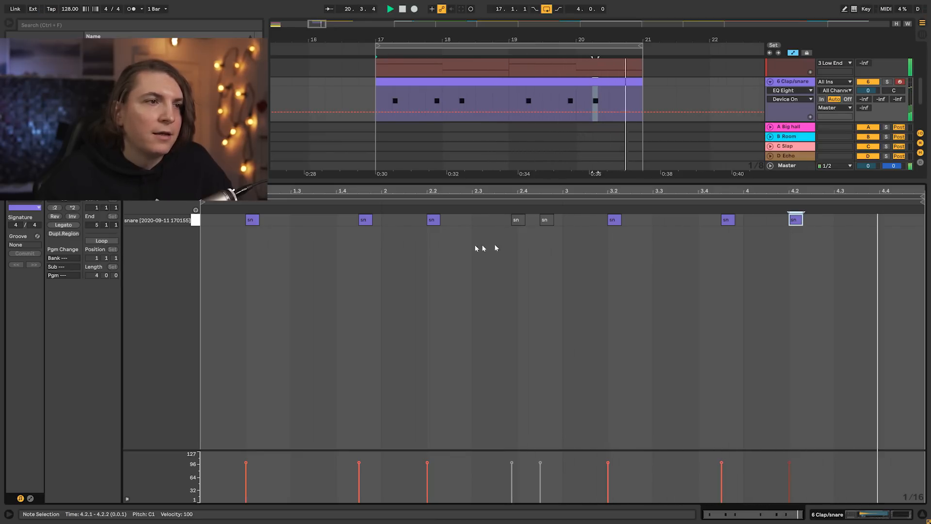
{"action": "key", "text": "space"}
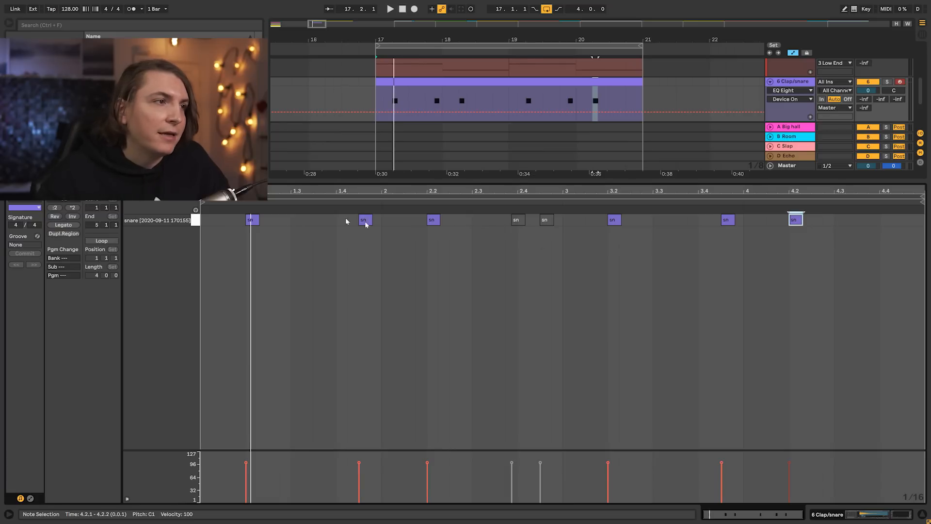
{"action": "left_click", "coordinate": [159, 191]}
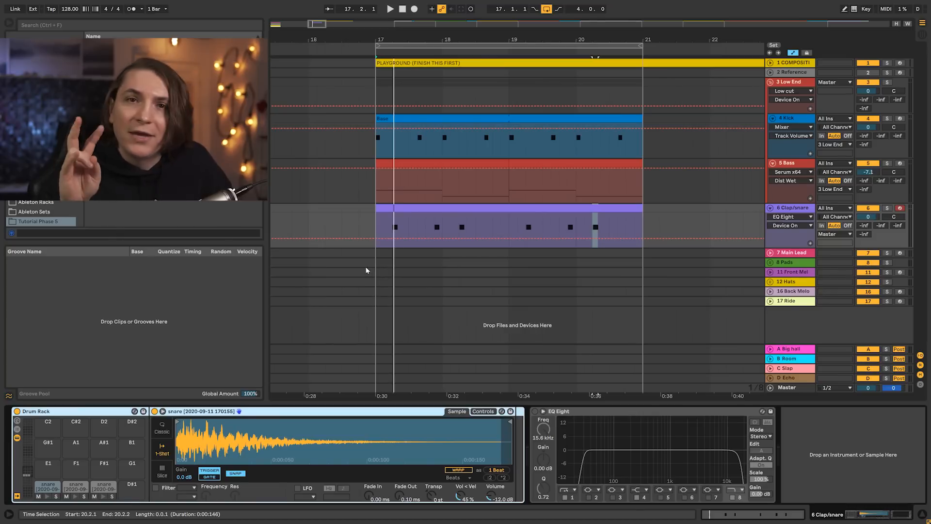
Trim the D1 pad's snare sample so it starts past the initial hit, and set its fade-in to 20.9 ms
{"action": "left_click", "coordinate": [102, 487]}
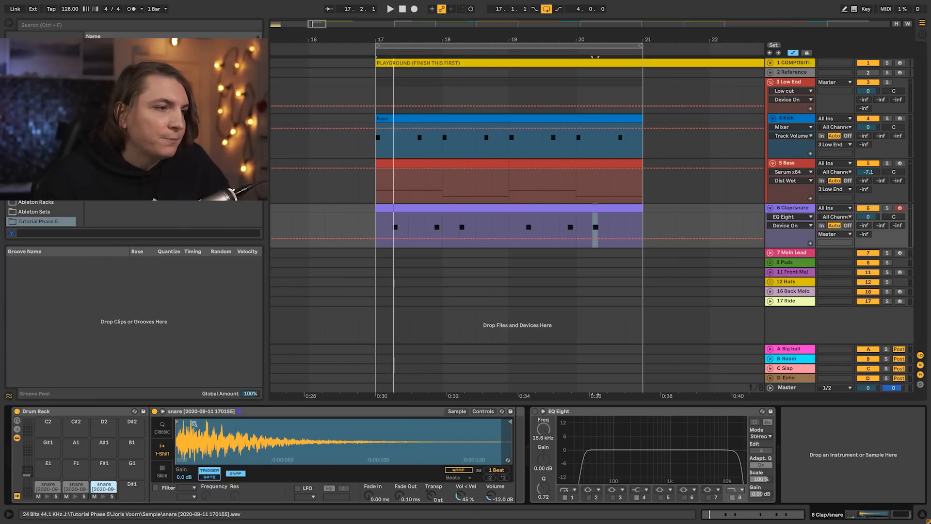
{"action": "left_click", "coordinate": [113, 488]}
{"action": "left_click", "coordinate": [112, 488]}
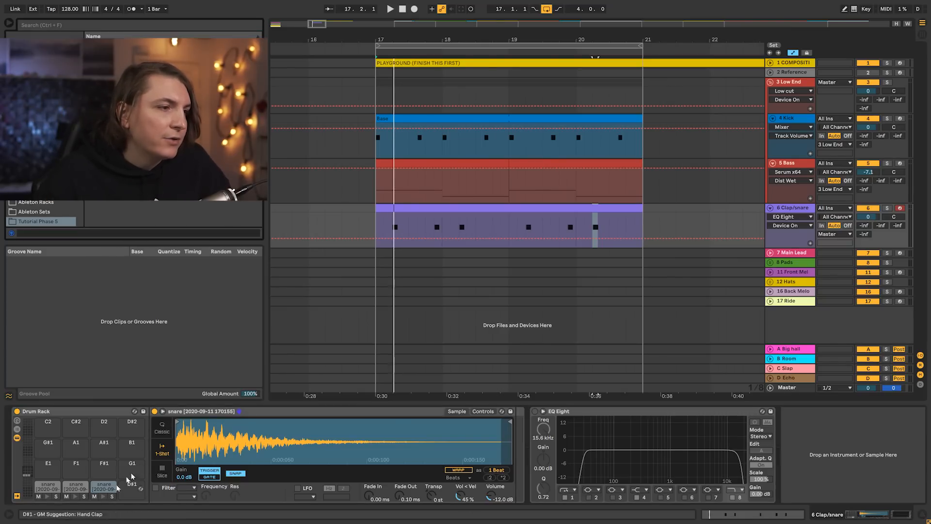
{"action": "left_click_drag", "start_coordinate": [177, 421], "coordinate": [222, 425]}
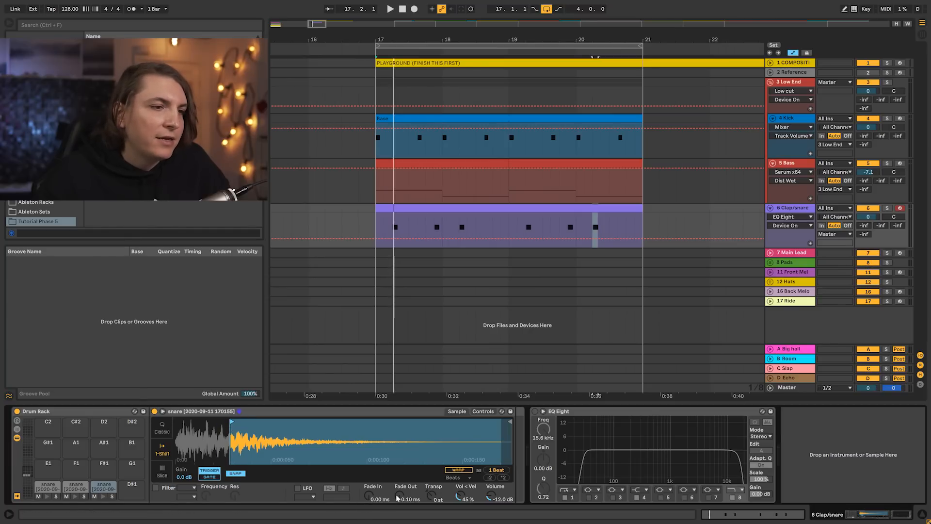
{"action": "mouse_move", "coordinate": [373, 499]}
{"action": "left_mouse_down"}
{"action": "mouse_move", "coordinate": [373, 485]}
{"action": "mouse_move", "coordinate": [372, 499]}
{"action": "left_mouse_up"}
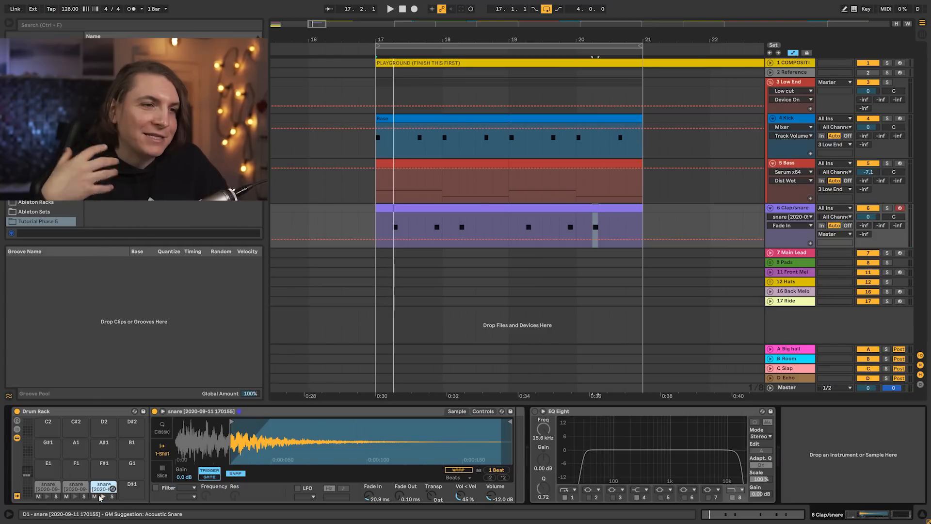
Copy the first C1 snare note in the Clap/snare clip to D1 at 1.2.4 and play the loop
{"action": "double_click", "coordinate": [425, 209]}
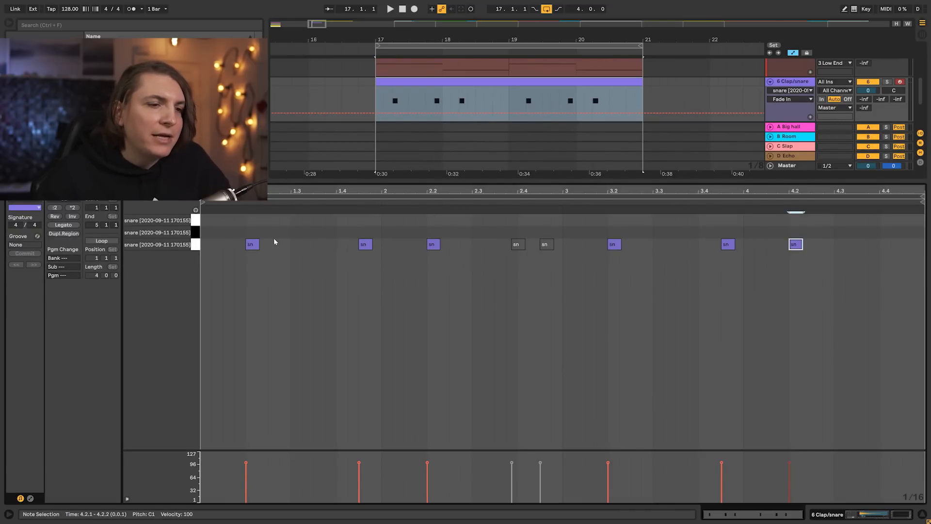
{"action": "left_click_drag", "start_coordinate": [262, 190], "coordinate": [271, 212]}
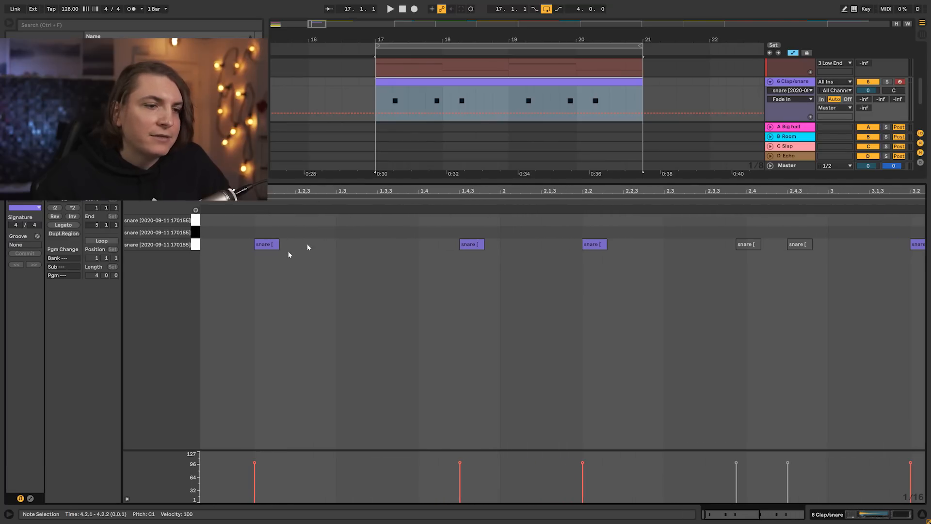
{"action": "left_click_drag", "start_coordinate": [263, 248], "coordinate": [327, 232]}
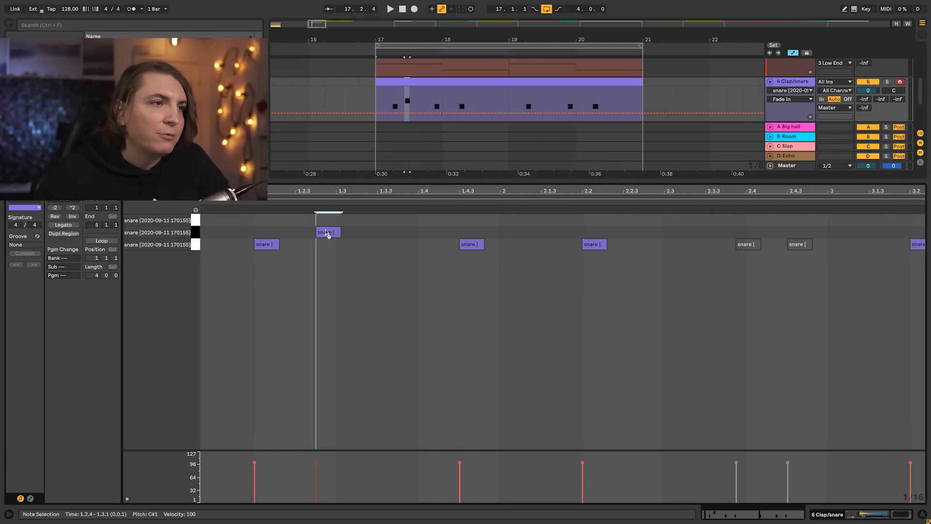
{"action": "key", "text": "space"}
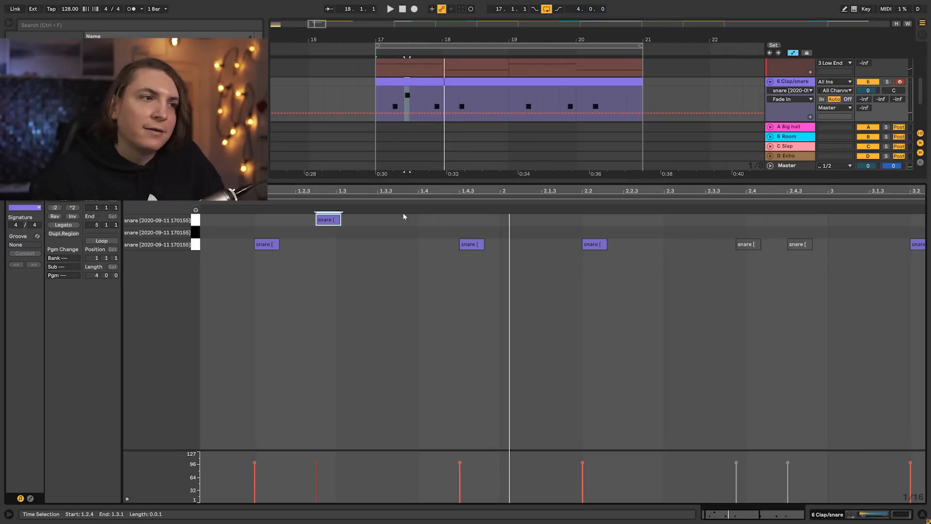
{"action": "key", "text": "space"}
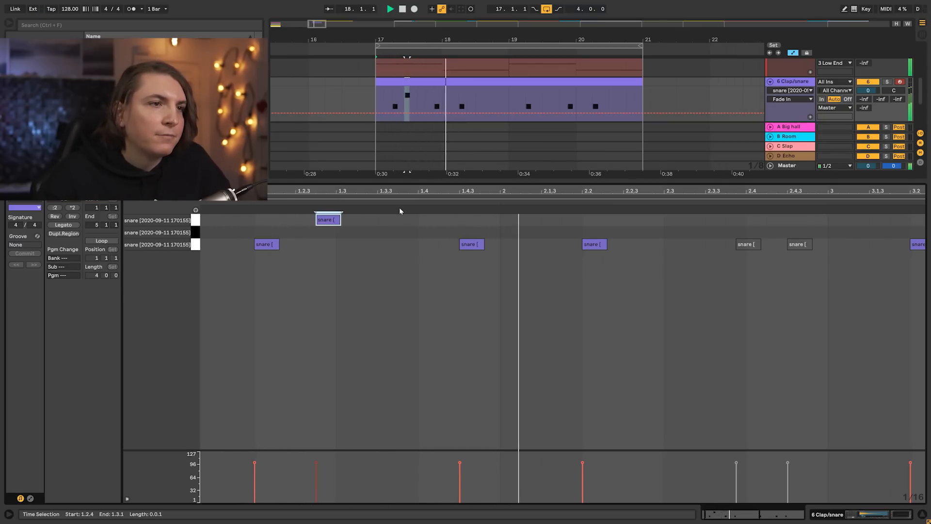
{"action": "key", "text": "space"}
Copy the D1 snare note to 2.2.4, duplicate it right after at 2.3.1, and play the loop
{"action": "mouse_move", "coordinate": [335, 220]}
{"action": "left_mouse_down"}
{"action": "mouse_move", "coordinate": [704, 215]}
{"action": "mouse_move", "coordinate": [659, 219]}
{"action": "left_mouse_up"}
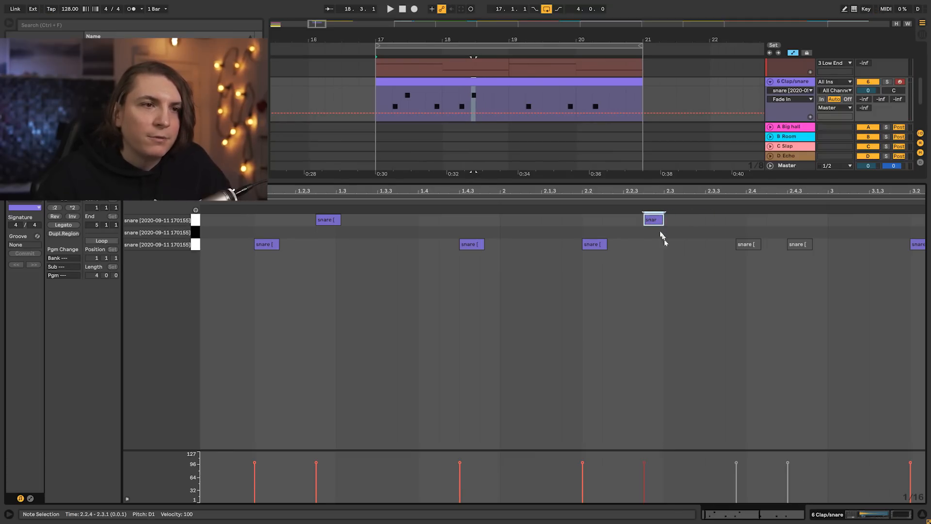
{"action": "key", "text": "ctrl+d"}
{"action": "key", "text": "space"}
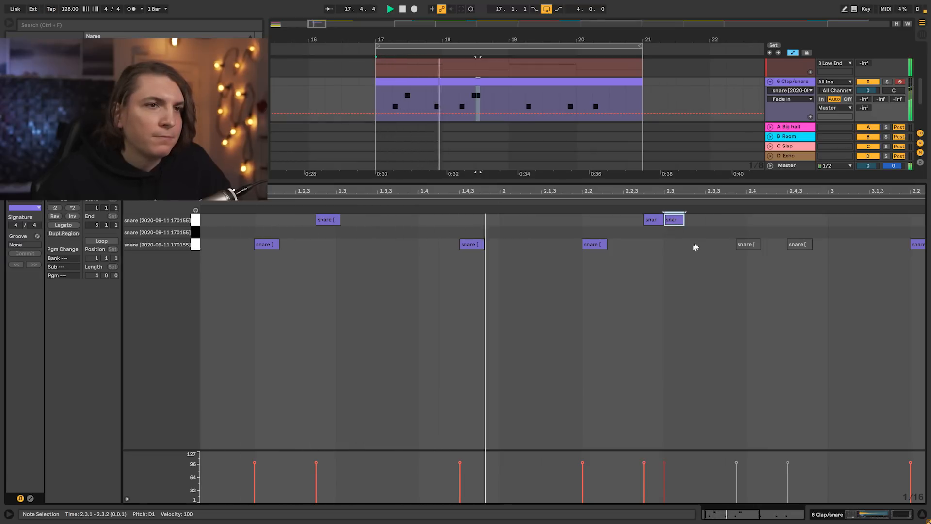
{"action": "key", "text": "space"}
{"action": "left_click_drag", "start_coordinate": [648, 194], "coordinate": [648, 155]}
{"action": "key", "text": "space"}
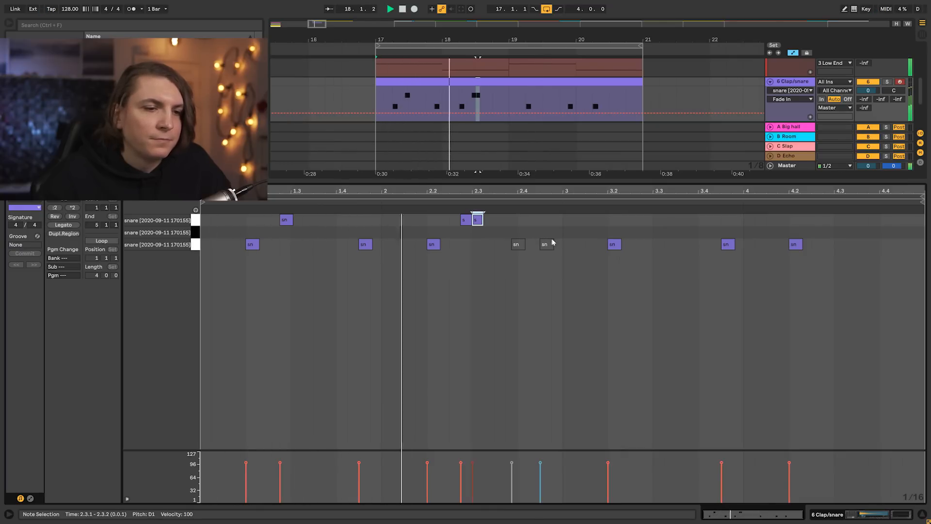
Copy D1 snare notes to 3.2.4 and 4.4.4, play the loop, and return to the drum rack
{"action": "left_click", "coordinate": [287, 220]}
{"action": "left_click_drag", "start_coordinate": [288, 220], "coordinate": [648, 221]}
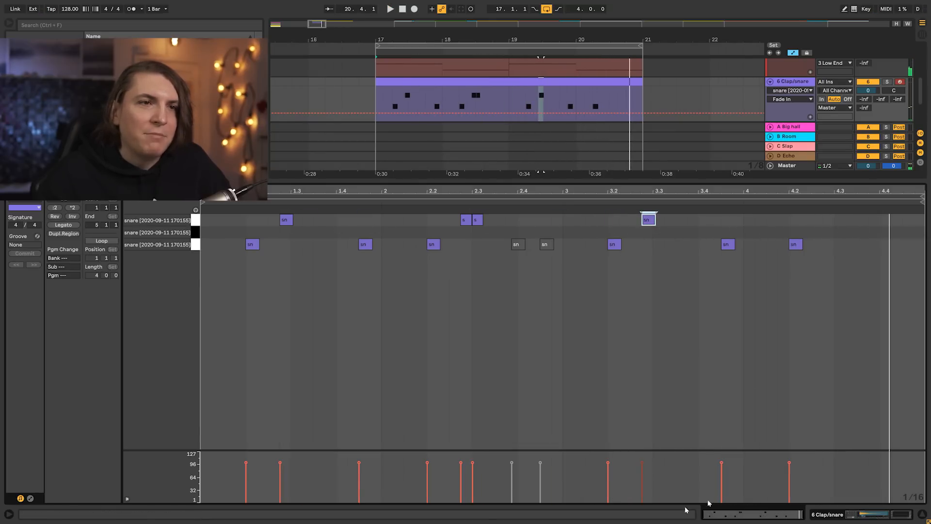
{"action": "left_click_drag", "start_coordinate": [652, 221], "coordinate": [856, 221]}
{"action": "left_click", "coordinate": [739, 234]}
{"action": "key", "text": "space"}
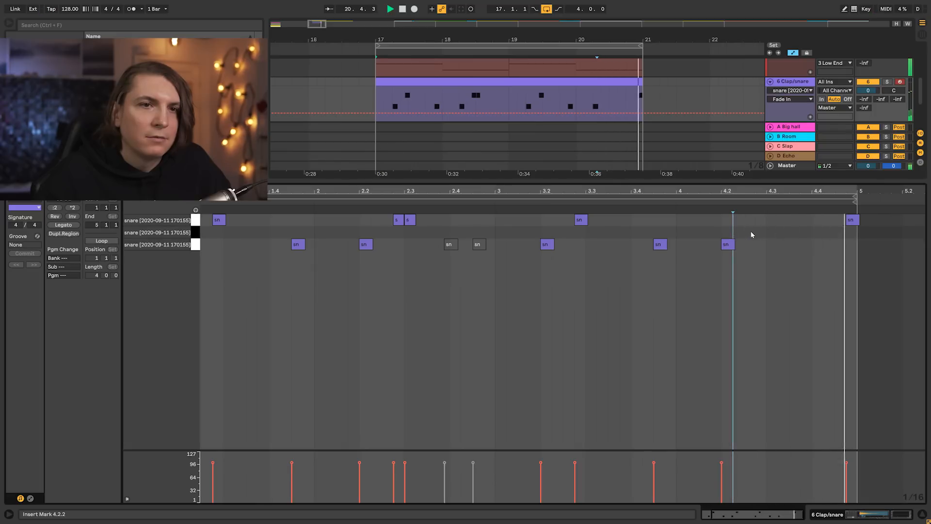
{"action": "left_click", "coordinate": [853, 219]}
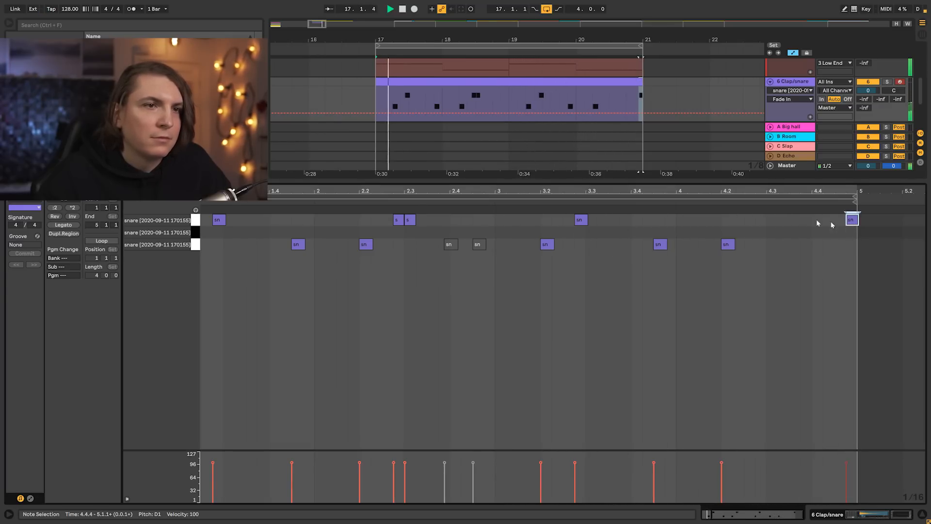
{"action": "left_click_drag", "start_coordinate": [681, 194], "coordinate": [693, 194]}
{"action": "key", "text": "shift+Tab"}
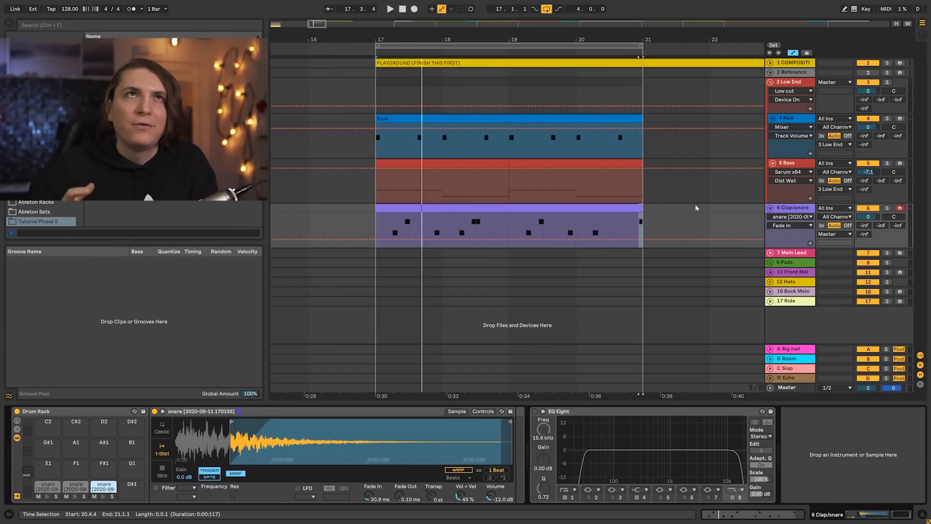
Shorten the C#1 pad's snare sample from its end and set its fade-out to 32.8 ms
{"action": "left_click", "coordinate": [572, 207]}
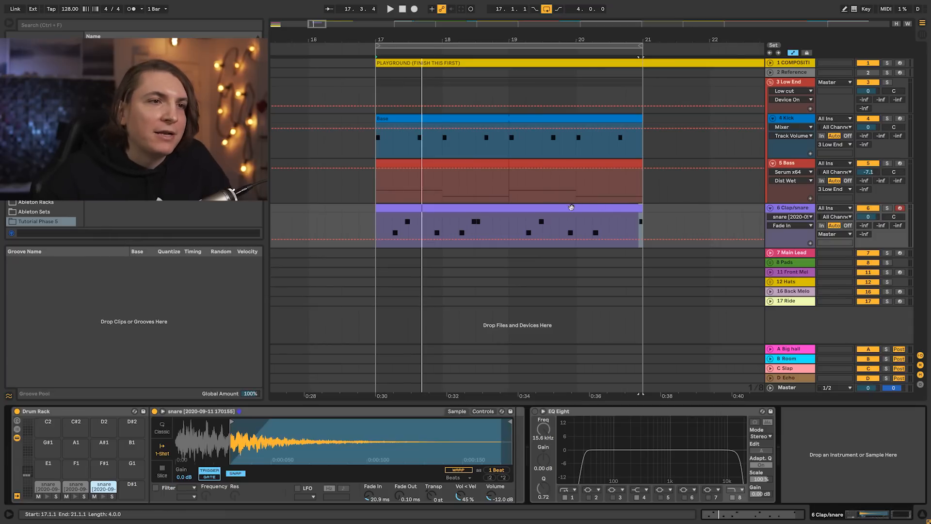
{"action": "left_click", "coordinate": [76, 487]}
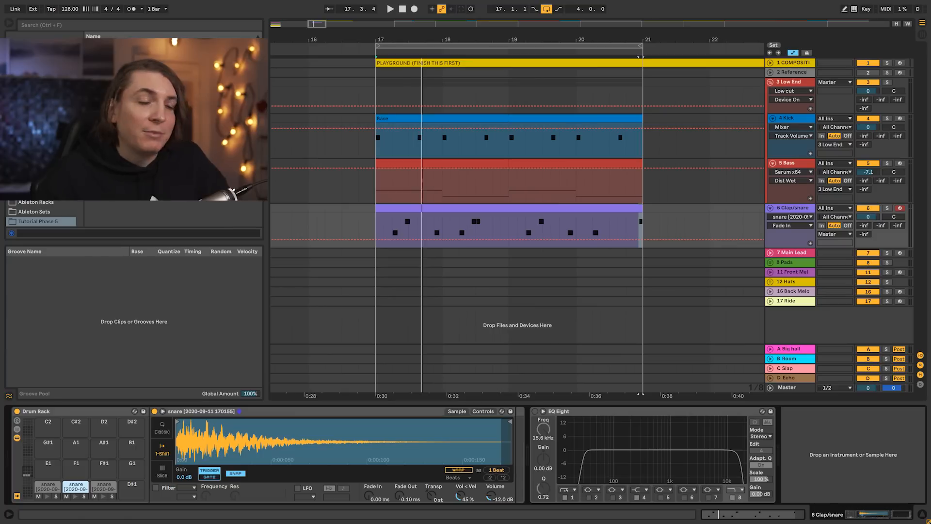
{"action": "left_click_drag", "start_coordinate": [510, 421], "coordinate": [293, 425]}
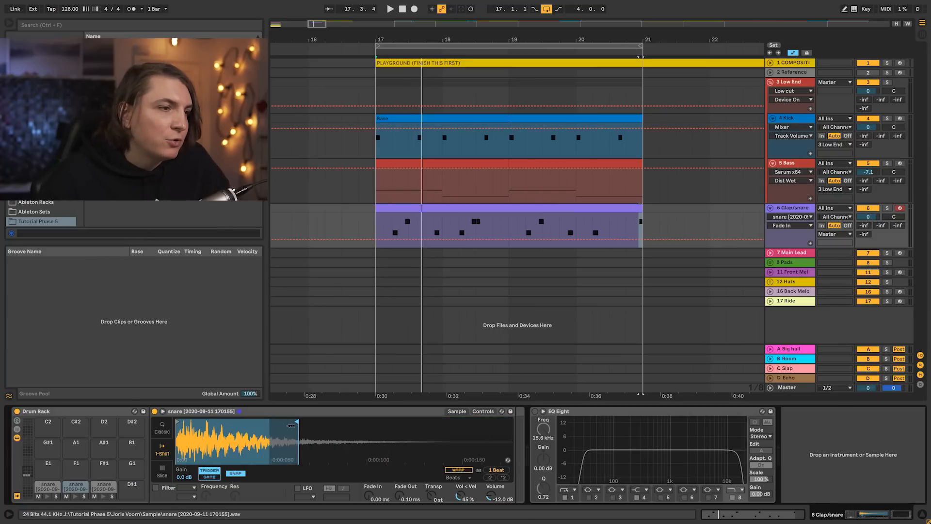
{"action": "left_click_drag", "start_coordinate": [399, 498], "coordinate": [400, 478]}
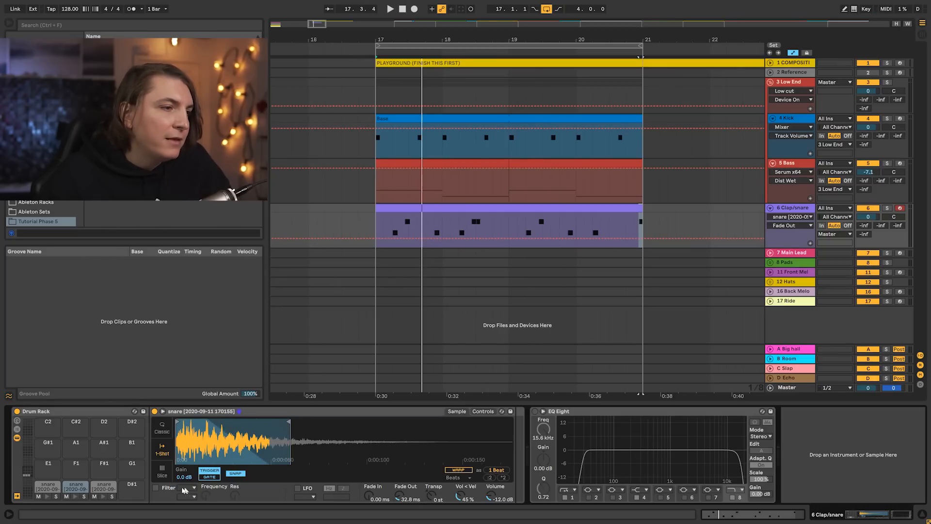
Enable the C#1 snare's filter at 9.52 kHz and set the sample's volume to -16.0 dB
{"action": "left_click_drag", "start_coordinate": [206, 496], "coordinate": [206, 507]}
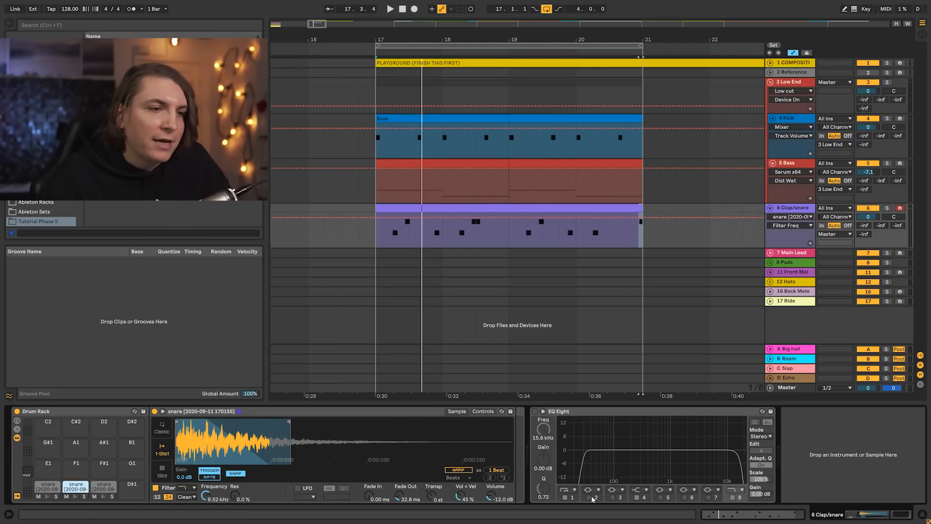
{"action": "left_click_drag", "start_coordinate": [501, 496], "coordinate": [501, 500]}
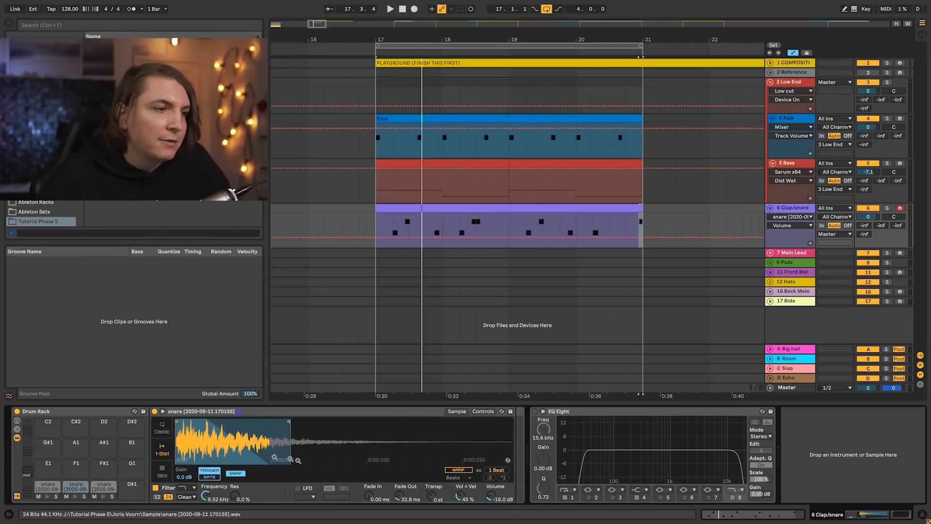
{"action": "left_click", "coordinate": [74, 498]}
Reopen the Clap/snare clip's notes and add a C#1 snare note at 3.2.4
{"action": "double_click", "coordinate": [415, 207]}
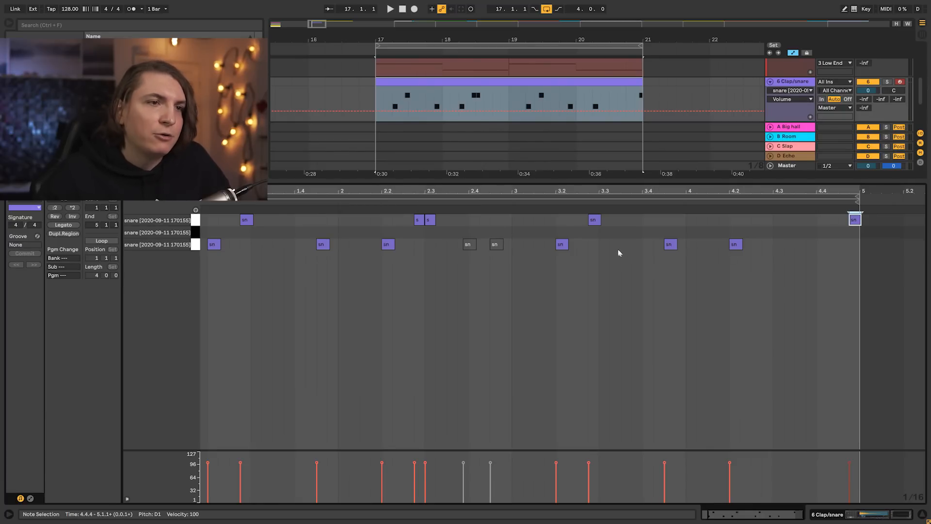
{"action": "double_click", "coordinate": [591, 230]}
{"action": "key", "text": "space"}
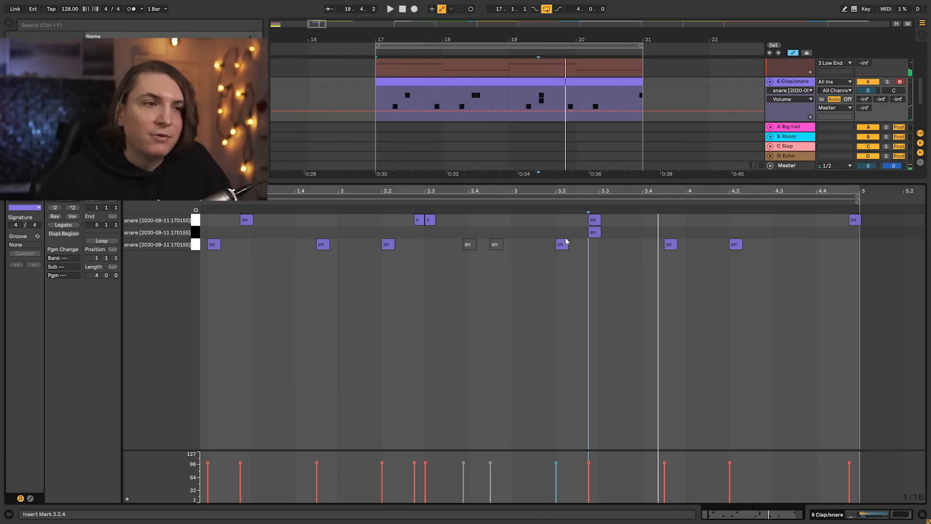
Add four consecutive sixteenth C#1 snare notes from 2.4.1 to 2.4.4 and play the loop
{"action": "double_click", "coordinate": [477, 231]}
{"action": "double_click", "coordinate": [483, 232]}
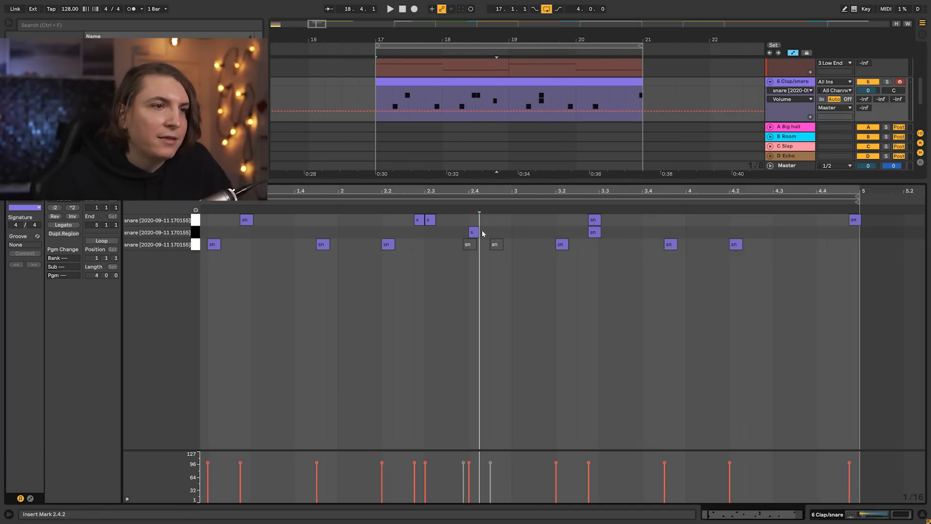
{"action": "double_click", "coordinate": [495, 233]}
{"action": "double_click", "coordinate": [504, 233]}
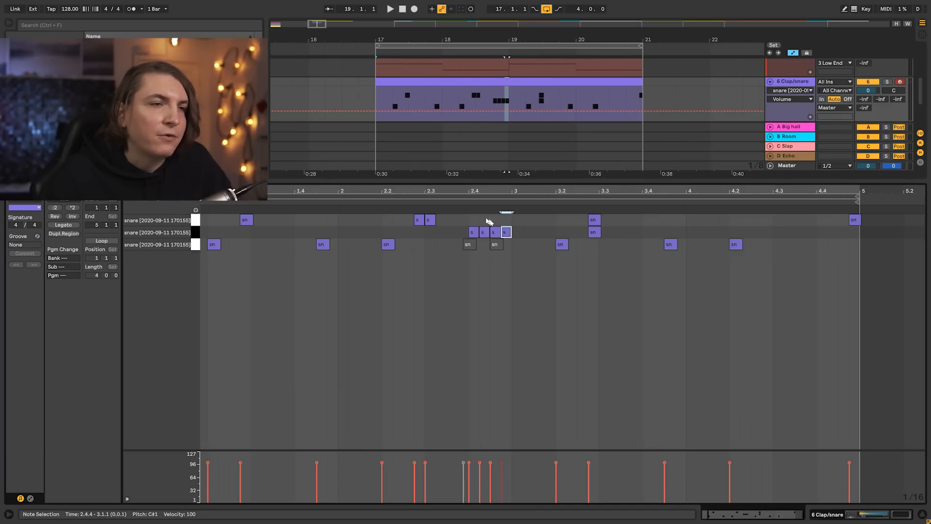
{"action": "left_click_drag", "start_coordinate": [482, 188], "coordinate": [501, 185]}
{"action": "left_click", "coordinate": [248, 209]}
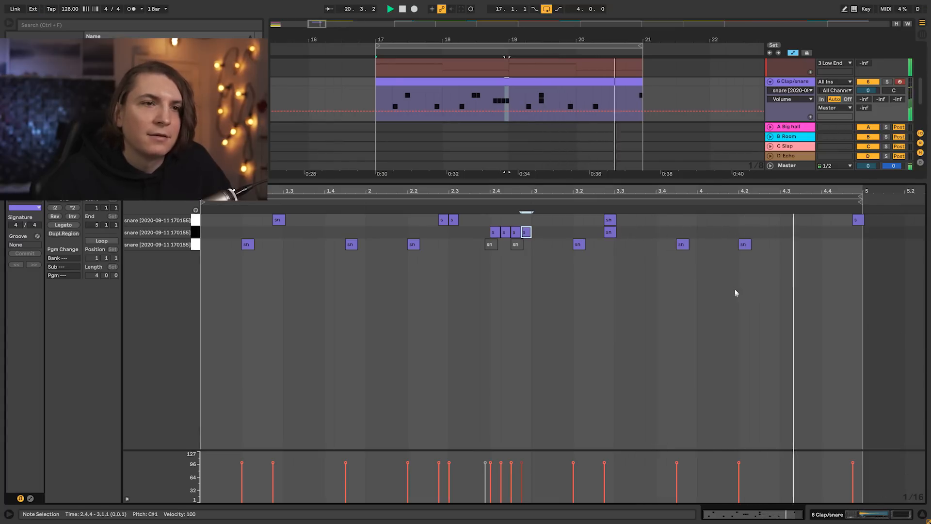
Add a C#1 snare note at 4.4.4 under the last D1 note and play the loop
{"action": "key", "text": "space"}
{"action": "left_click", "coordinate": [769, 234]}
{"action": "key", "text": "space"}
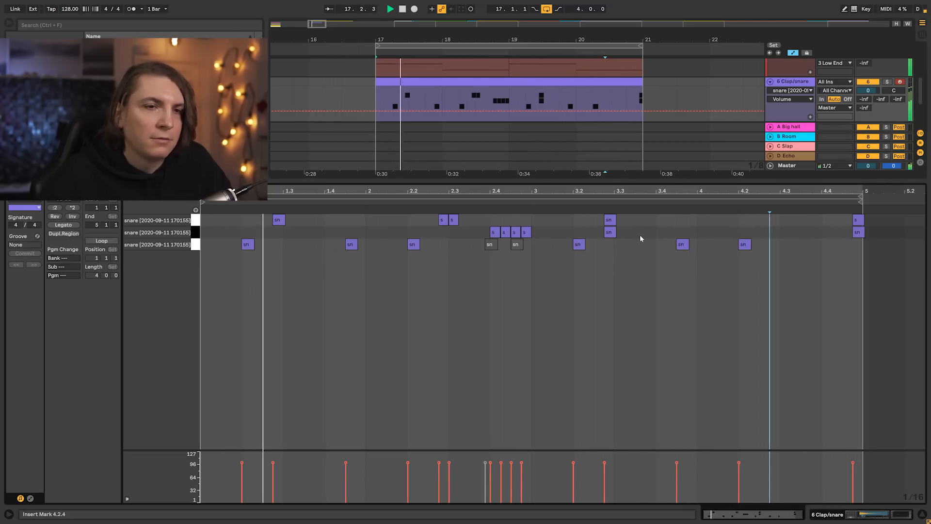
Try an extra C1 snare note at 4.4.1 during playback and take it out of the pattern
{"action": "double_click", "coordinate": [764, 244]}
{"action": "key", "text": "space"}
{"action": "left_click_drag", "start_coordinate": [811, 251], "coordinate": [822, 252]}
{"action": "left_click", "coordinate": [748, 225]}
{"action": "key", "text": "space"}
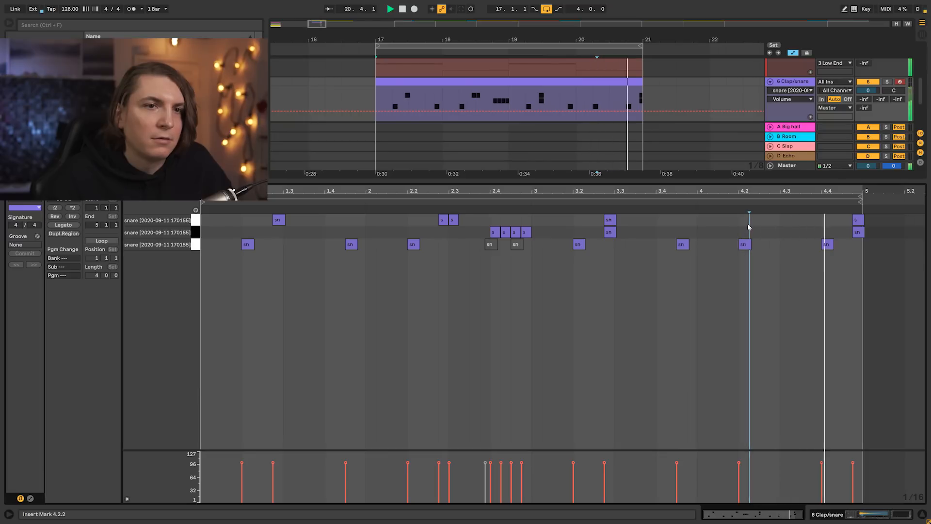
{"action": "left_click", "coordinate": [826, 246]}
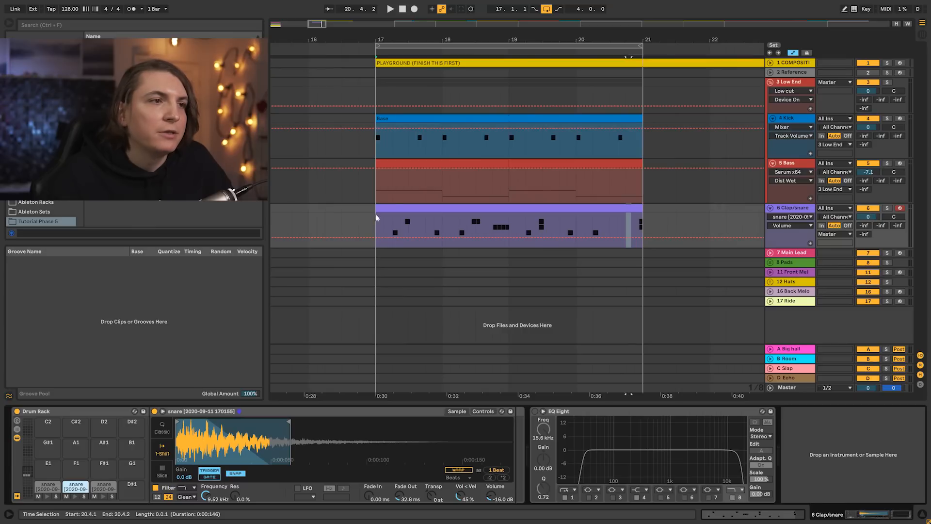
Play the arrangement from bar 17 and lower the Clap/snare track volume to -4.4 dB
{"action": "left_click", "coordinate": [377, 217]}
{"action": "key", "text": "space"}
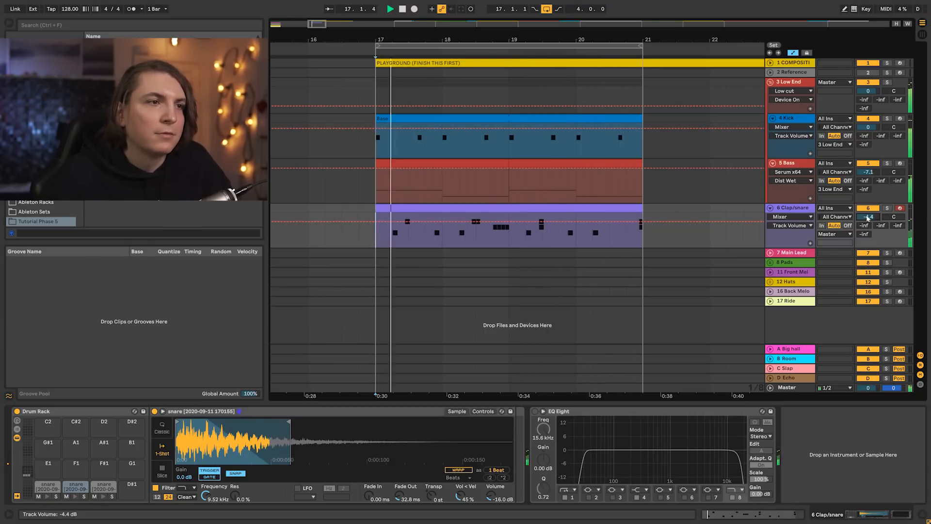
{"action": "key", "text": "space"}
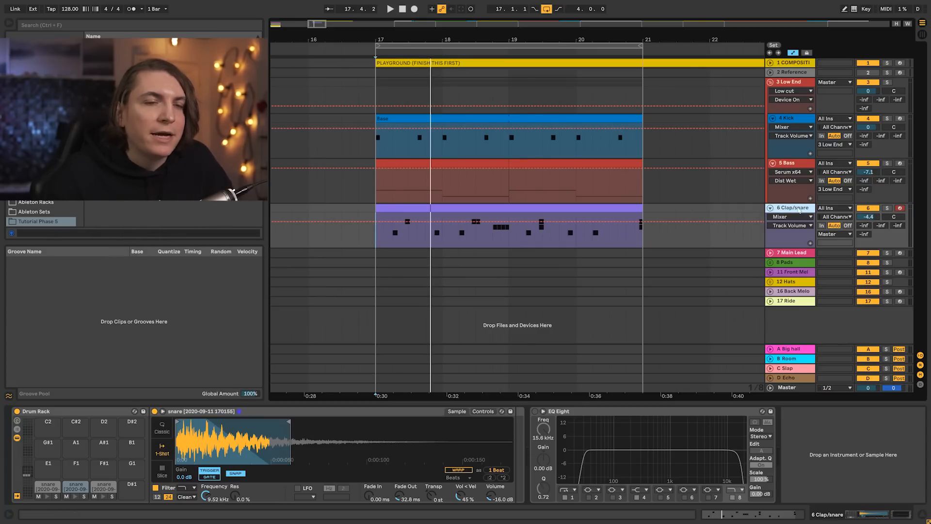
Duplicate the Clap/snare track and clear the C#1 and D1 snare pads from the copy's Drum Rack
{"action": "key", "text": "space"}
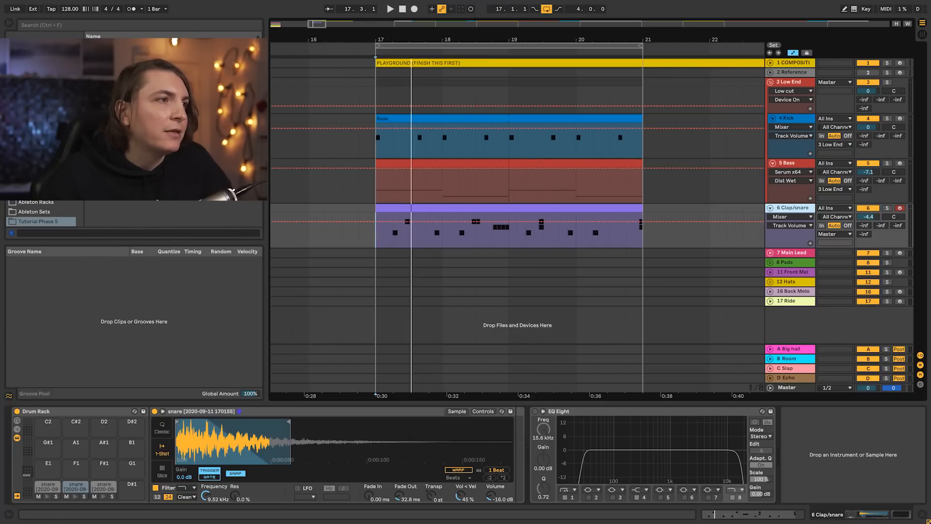
{"action": "left_click", "coordinate": [145, 121]}
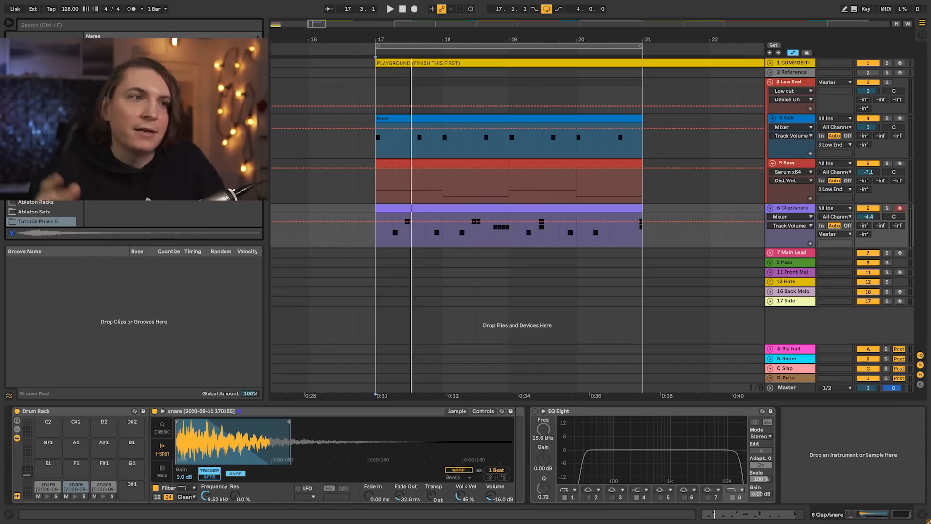
{"action": "left_click", "coordinate": [788, 209]}
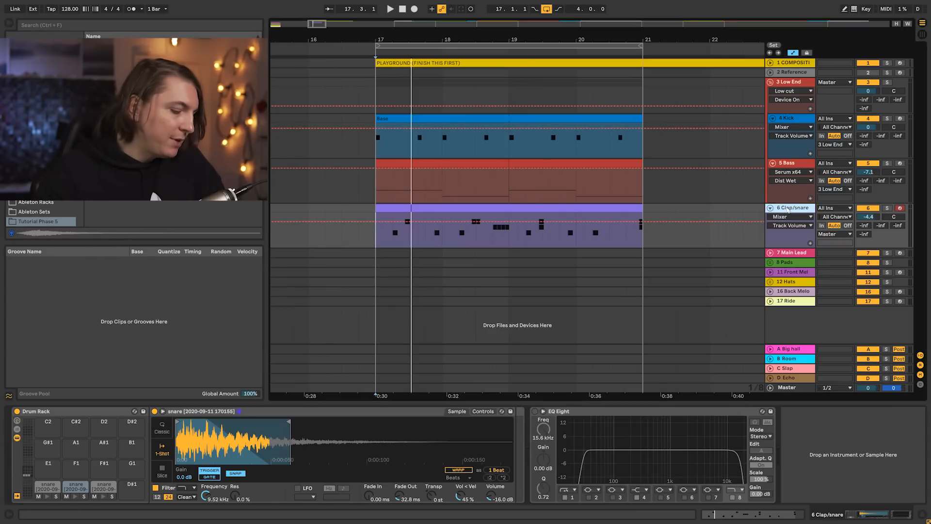
{"action": "key", "text": "ctrl+d"}
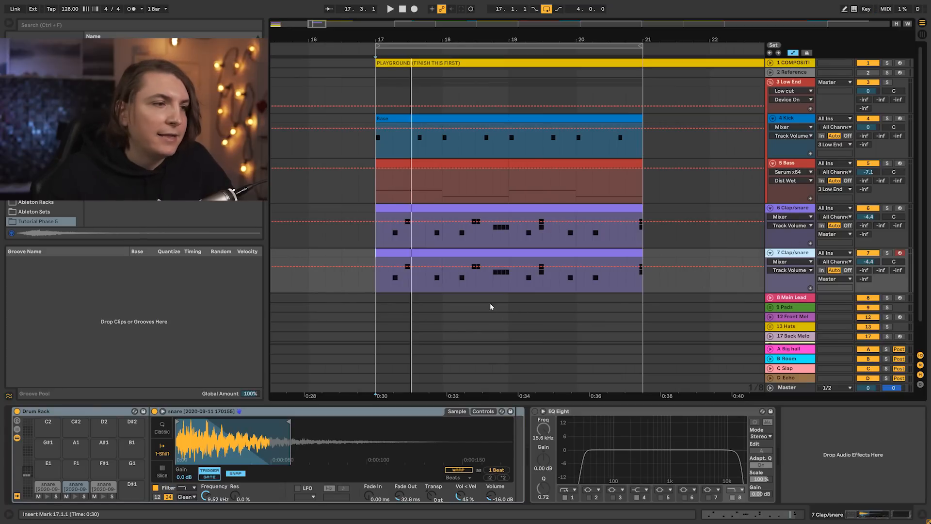
{"action": "left_click", "coordinate": [109, 487]}
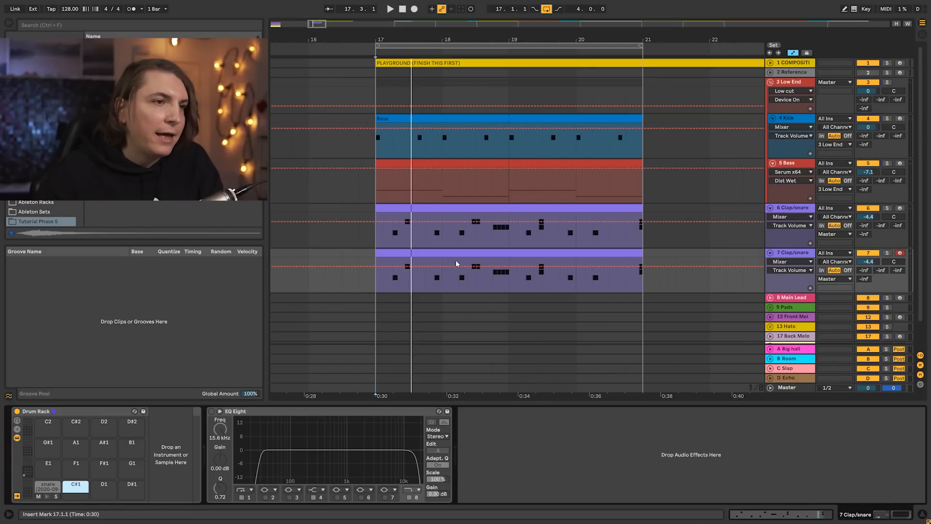
Delete the C#1 and D1 notes from the duplicated snare clip, keeping only its C1 notes
{"action": "double_click", "coordinate": [459, 255]}
{"action": "left_click_drag", "start_coordinate": [225, 234], "coordinate": [924, 209]}
{"action": "key", "text": "Delete"}
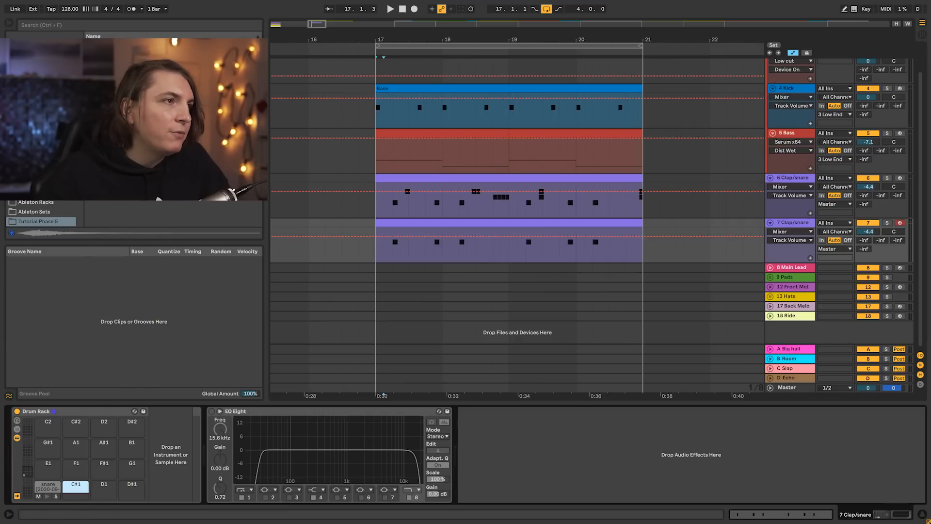
{"action": "left_click", "coordinate": [141, 117]}
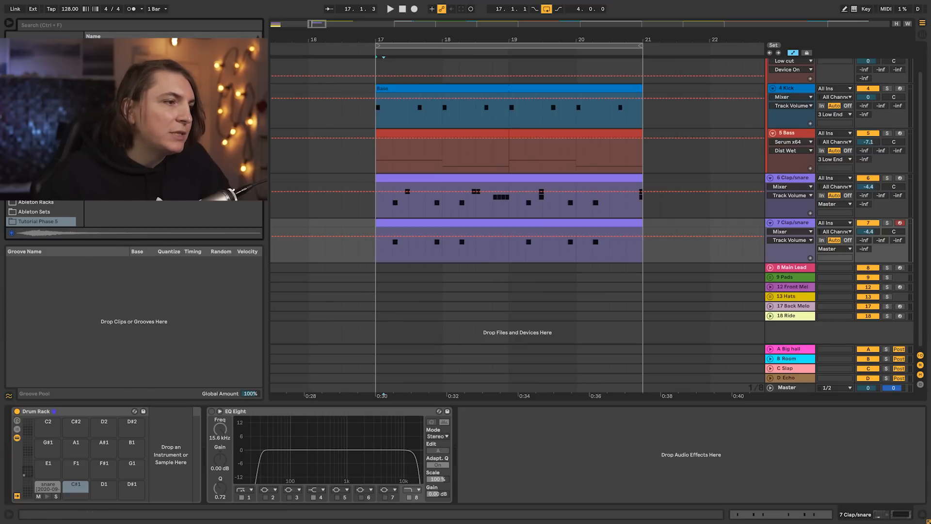
{"action": "left_click_drag", "start_coordinate": [51, 487], "coordinate": [51, 487]}
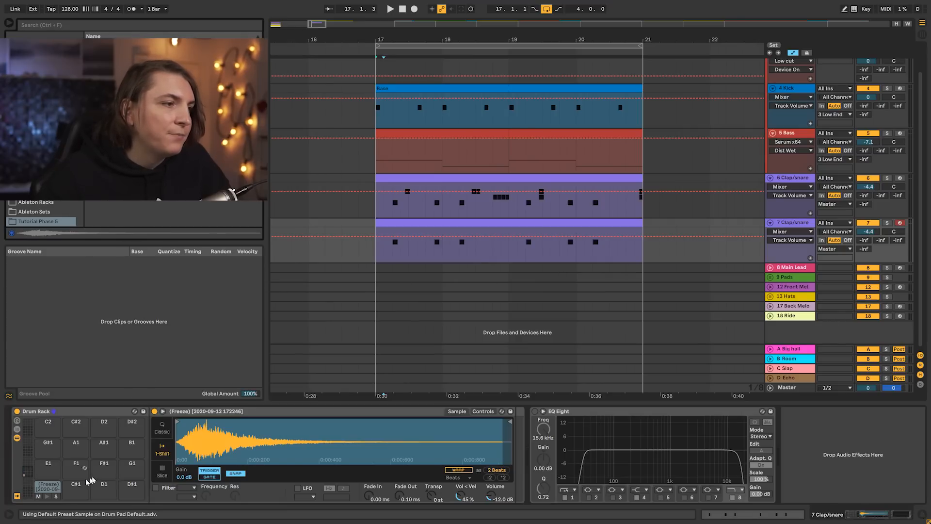
{"action": "left_click", "coordinate": [45, 497]}
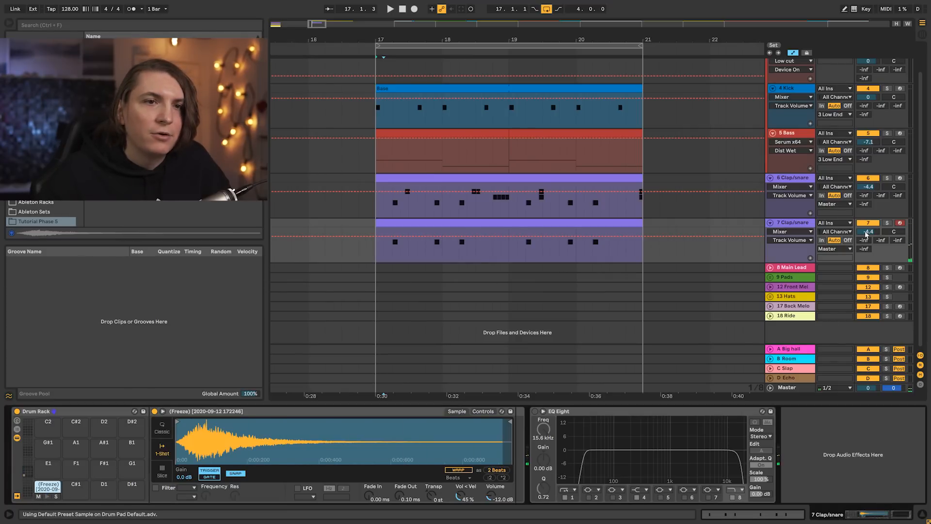
Lower the duplicate Clap/snare track's volume to -23.6 dB while playing the loop
{"action": "left_click_drag", "start_coordinate": [867, 234], "coordinate": [867, 248]}
{"action": "key", "text": "space"}
{"action": "left_click_drag", "start_coordinate": [868, 231], "coordinate": [868, 295]}
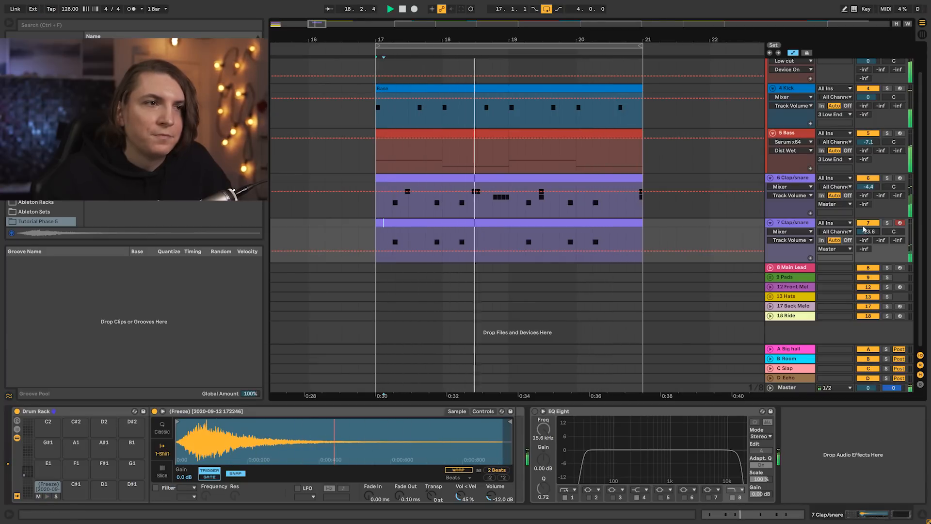
{"action": "key", "text": "space"}
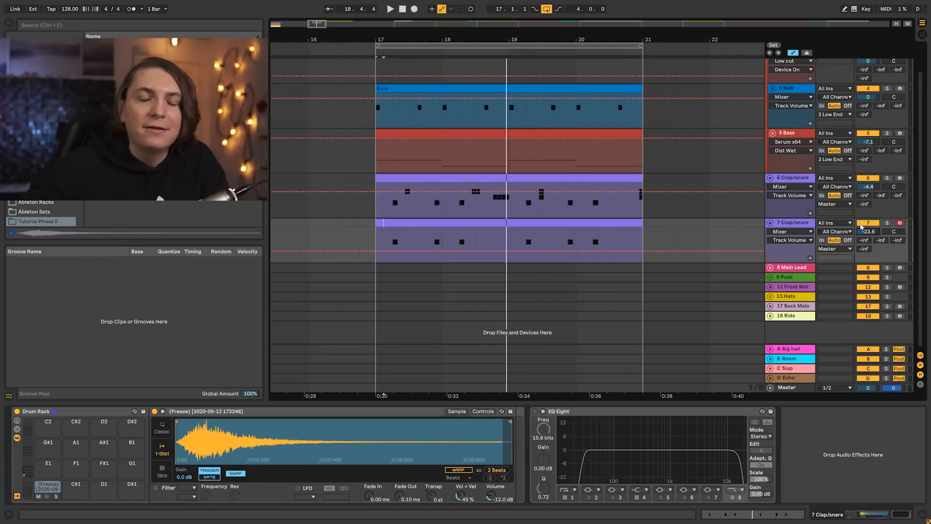
Group the two Clap/snare tracks together
{"action": "left_click", "coordinate": [784, 178]}
{"action": "left_click", "coordinate": [792, 225]}
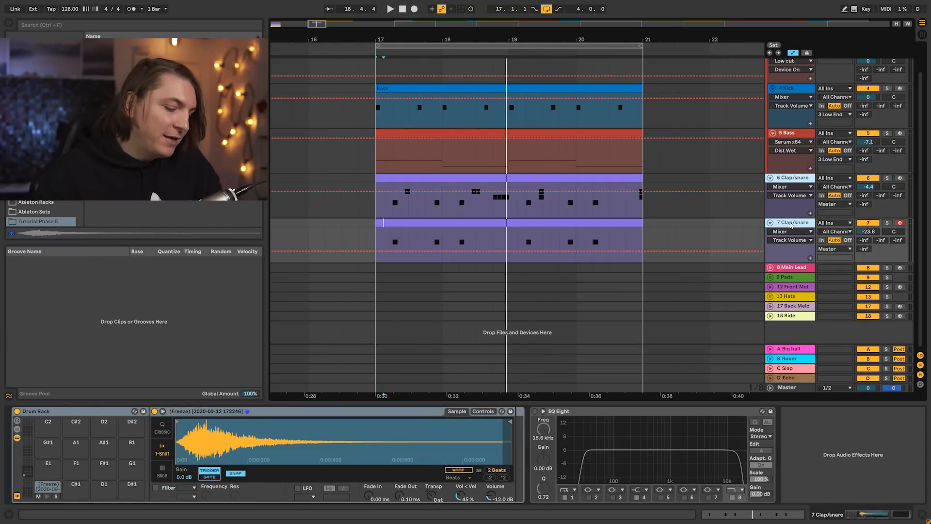
{"action": "key", "text": "ctrl+g"}
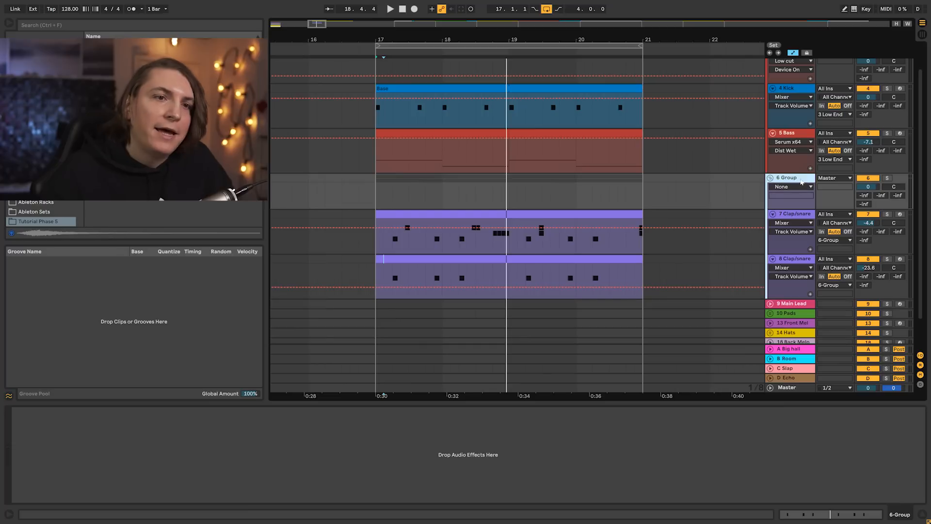
Shape the Room reverb with a 1.48 kHz hi-cut, 2.54 kHz high shelf and 743 ms decay, trying the group's Big hall send at -9.0 dB
{"action": "left_click", "coordinate": [794, 360]}
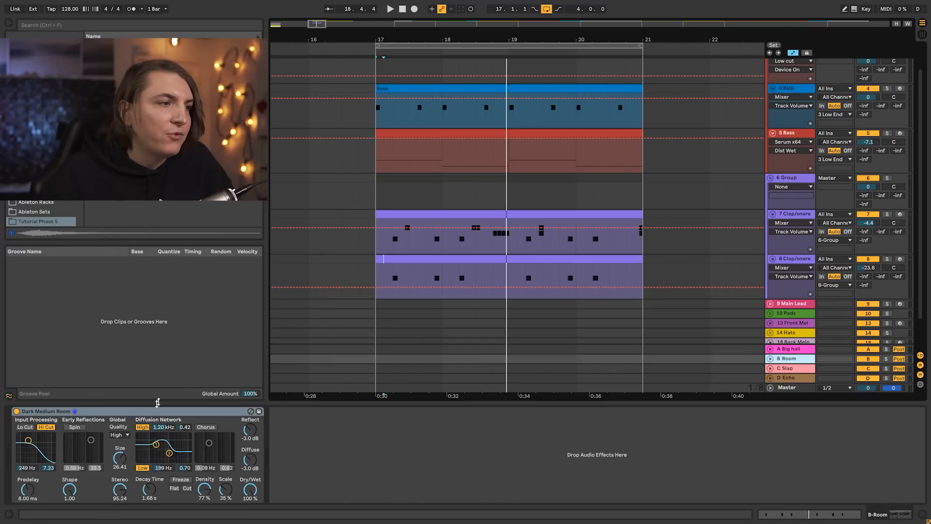
{"action": "left_click_drag", "start_coordinate": [174, 452], "coordinate": [176, 450]}
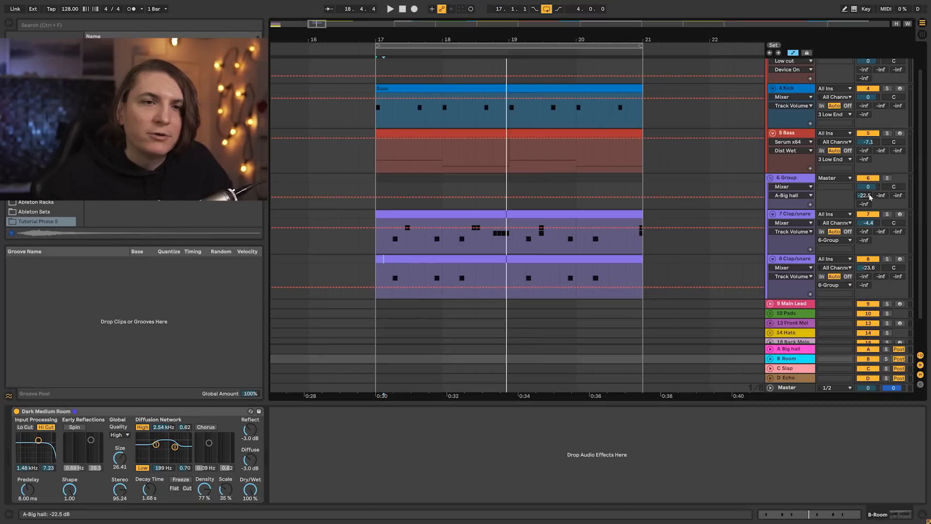
{"action": "key", "text": "space"}
{"action": "left_click_drag", "start_coordinate": [864, 196], "coordinate": [864, 182]}
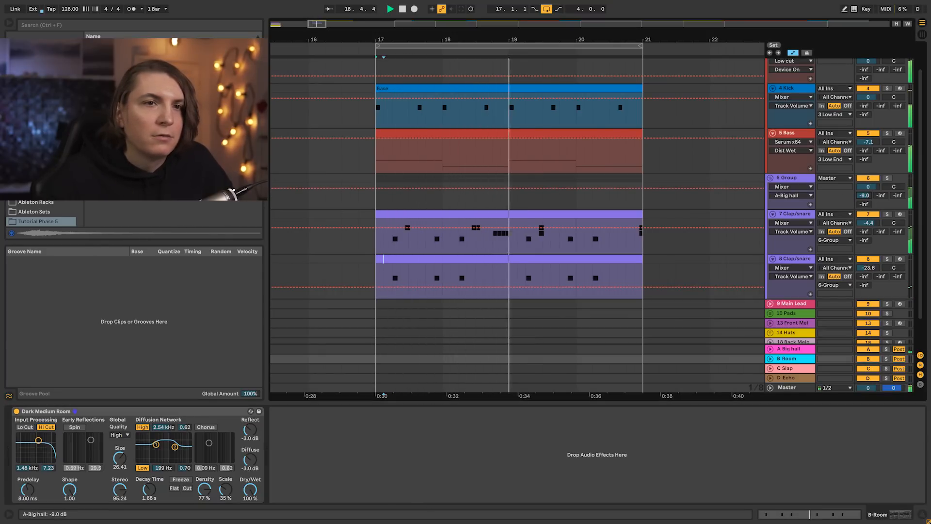
{"action": "left_click_drag", "start_coordinate": [160, 482], "coordinate": [160, 504]}
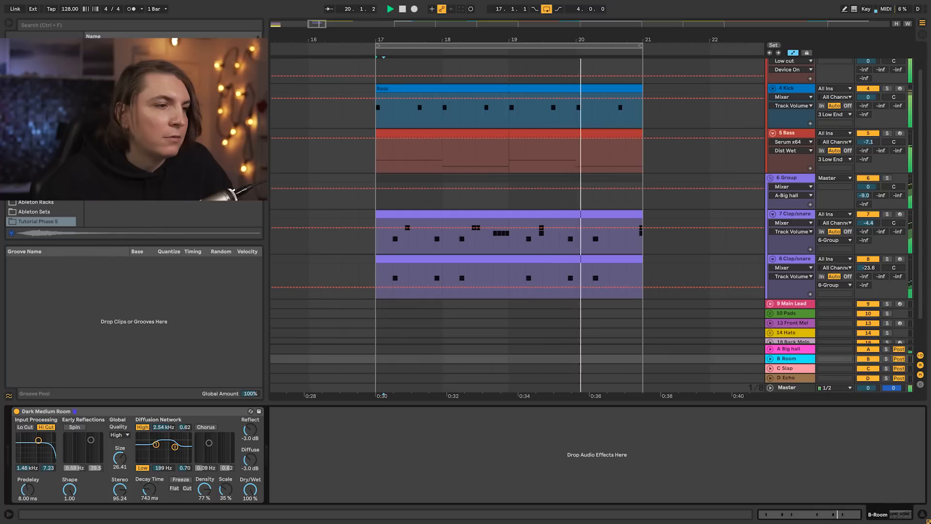
Solo the Room return, remove the group's Big hall send and play the loop with its Room send at -3.0 dB
{"action": "key", "text": "space"}
{"action": "left_click", "coordinate": [886, 360]}
{"action": "key", "text": "space"}
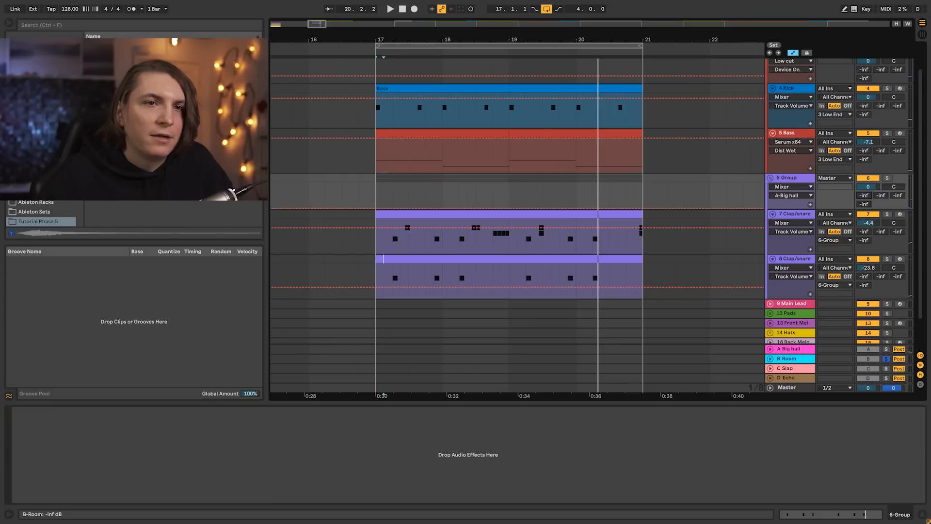
{"action": "key", "text": "space"}
{"action": "left_click_drag", "start_coordinate": [880, 195], "coordinate": [880, 162]}
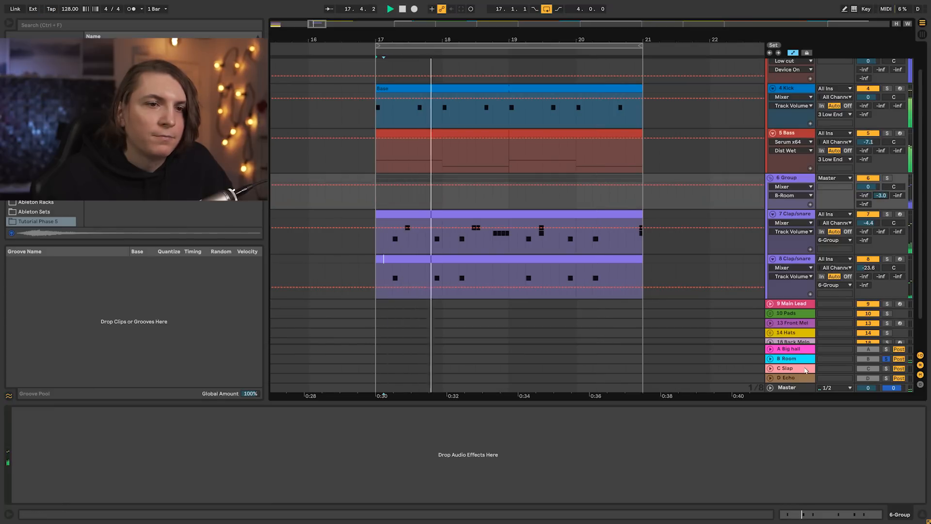
Set the Room reverb's Reflect to 4.2 dB, Diffuse to -3.9 dB, shelves to 186 Hz and 4.38 kHz, and turn off Hi Cut
{"action": "left_click", "coordinate": [800, 359]}
{"action": "left_click_drag", "start_coordinate": [250, 459], "coordinate": [250, 480]}
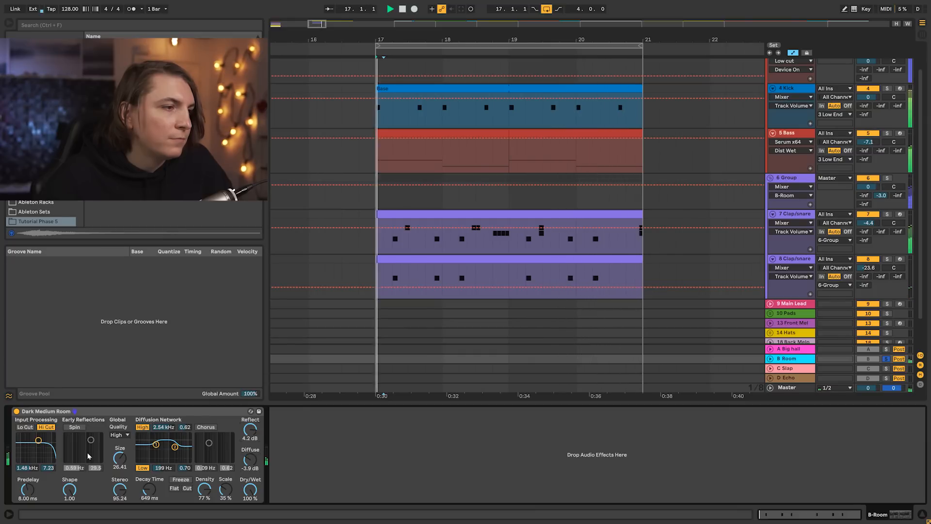
{"action": "left_click_drag", "start_coordinate": [175, 447], "coordinate": [155, 459]}
{"action": "left_click", "coordinate": [45, 427]}
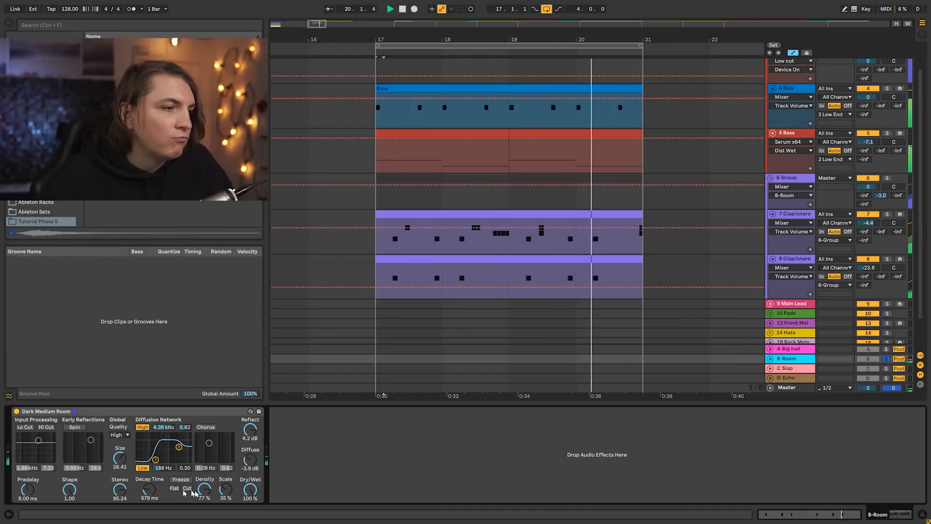
Set the Room reverb's Density to 29 %, Scale to 38 %, Stereo to 104.76, Size to 17.20 and high shelf to 4.09 kHz
{"action": "left_click_drag", "start_coordinate": [226, 490], "coordinate": [204, 492]}
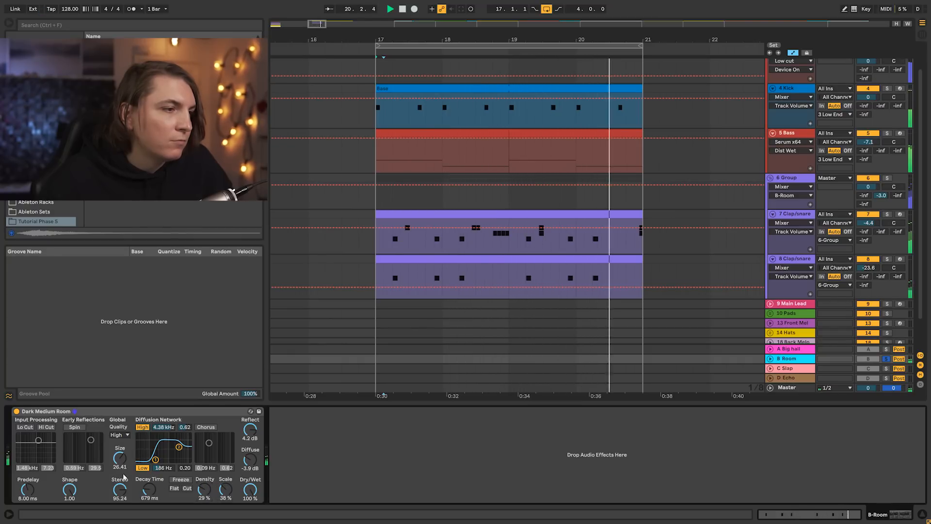
{"action": "left_click_drag", "start_coordinate": [121, 489], "coordinate": [122, 501]}
{"action": "left_click_drag", "start_coordinate": [120, 458], "coordinate": [120, 472]}
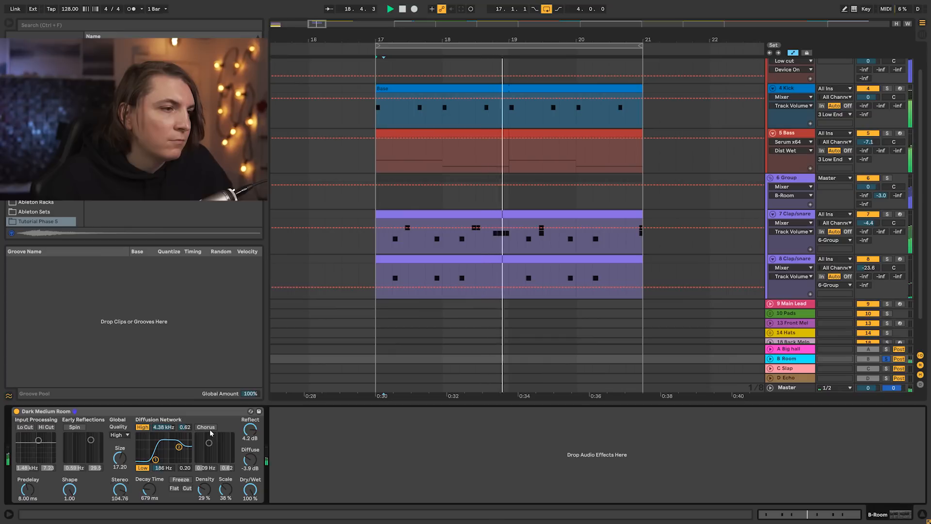
{"action": "left_click_drag", "start_coordinate": [179, 446], "coordinate": [178, 447]}
{"action": "key", "text": "space"}
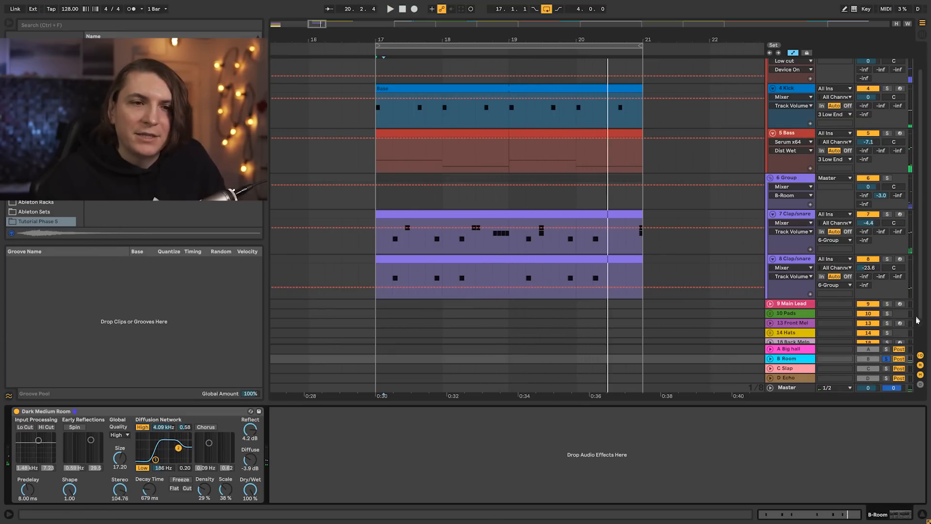
Unsolo the Room return and lower the snare group's Room send to -8.0 dB and its volume to -1.3 dB during playback
{"action": "left_click", "coordinate": [886, 360]}
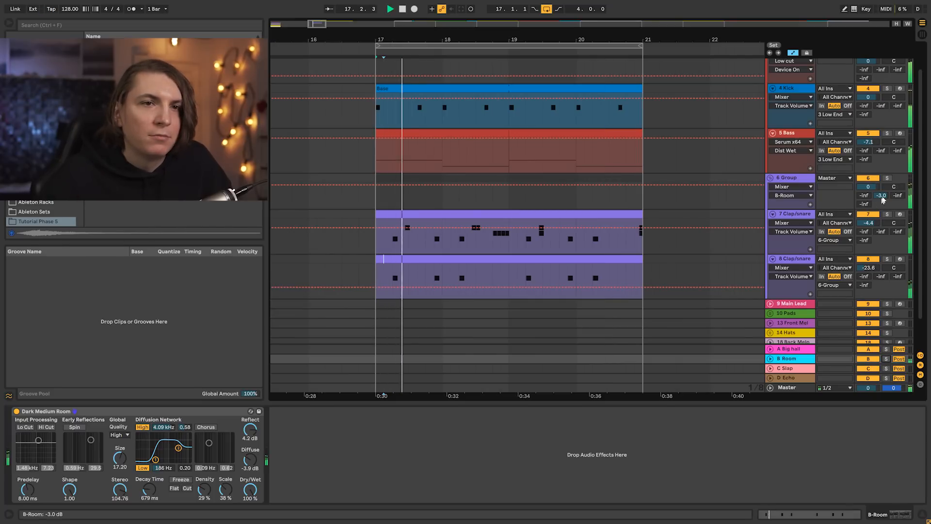
{"action": "left_click_drag", "start_coordinate": [881, 196], "coordinate": [870, 185]}
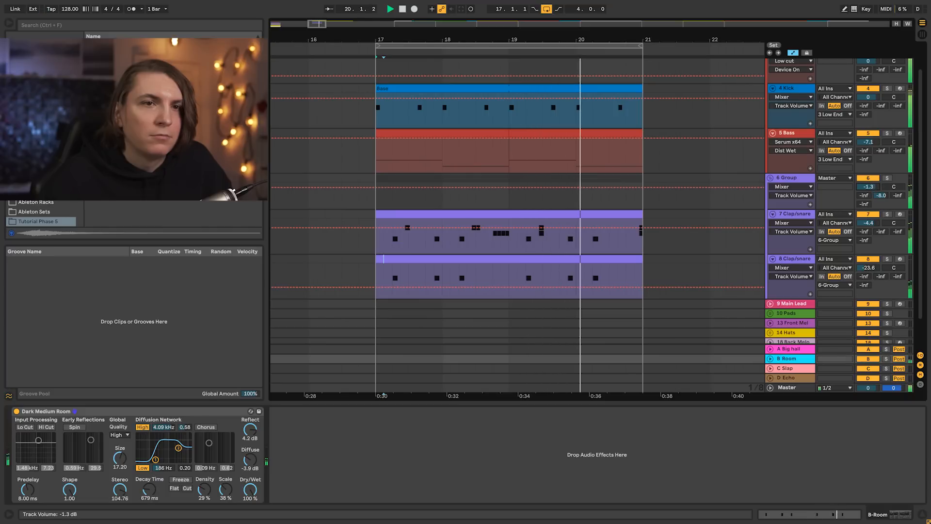
Rename the snare group track as Snares
{"action": "left_click", "coordinate": [791, 181]}
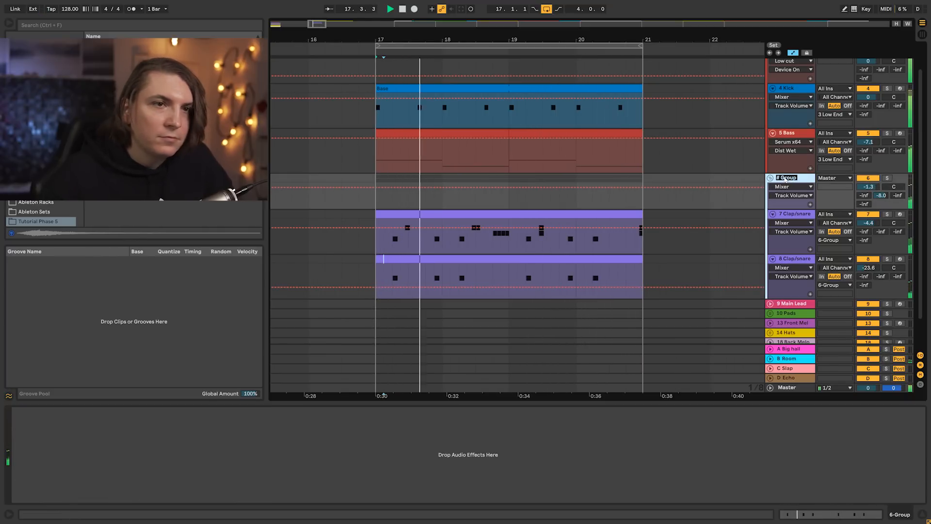
{"action": "key", "text": "ctrl+r"}
{"action": "type", "text": "Snares"}
{"action": "key", "text": "Return"}
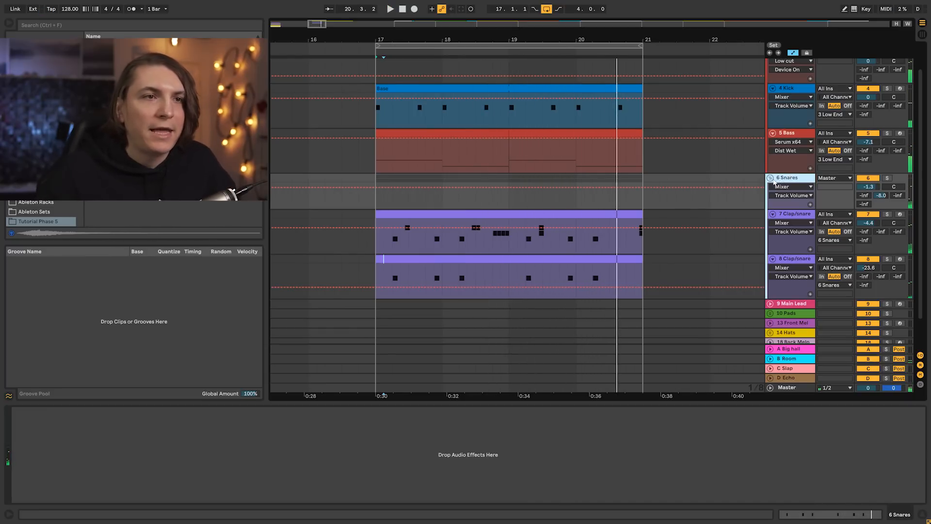
Collapse all tracks in the arrangement and unfold only the Snares group
{"action": "left_click", "coordinate": [773, 180], "text": "alt"}
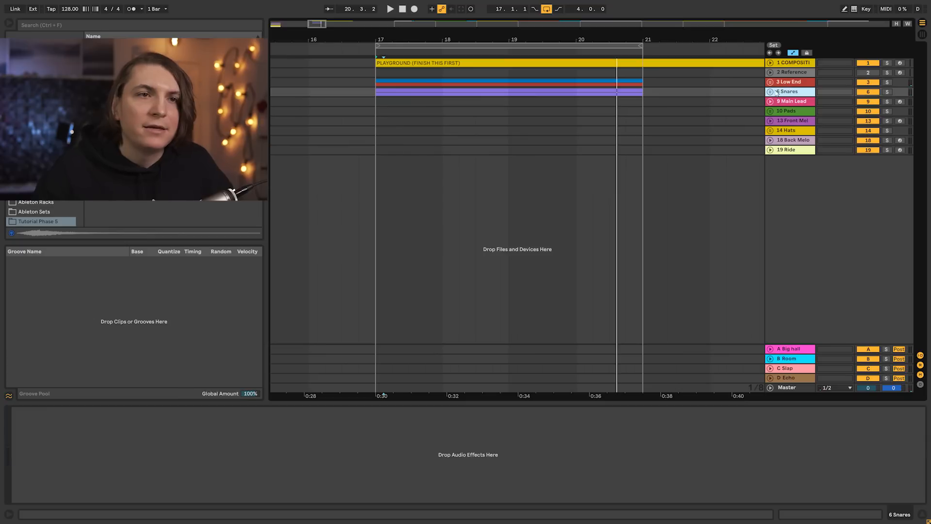
{"action": "left_click", "coordinate": [770, 93]}
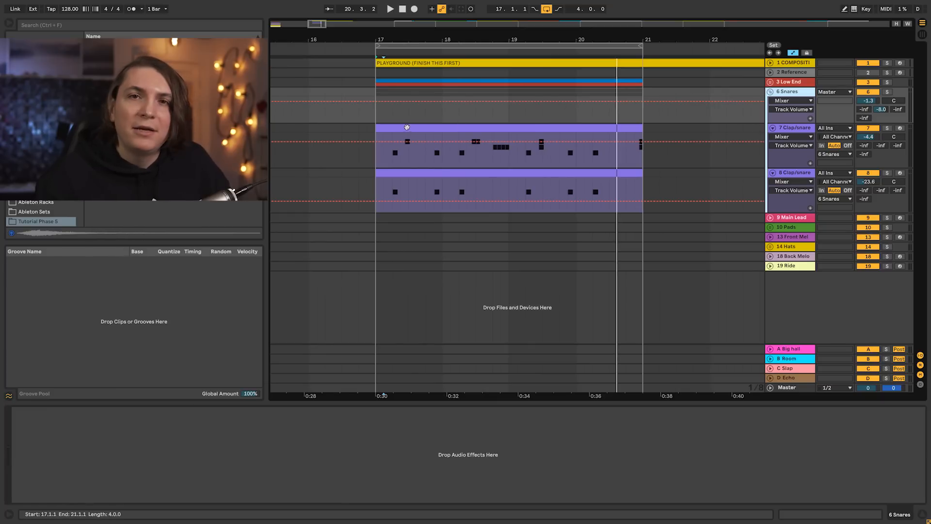
{"action": "left_click", "coordinate": [406, 142]}
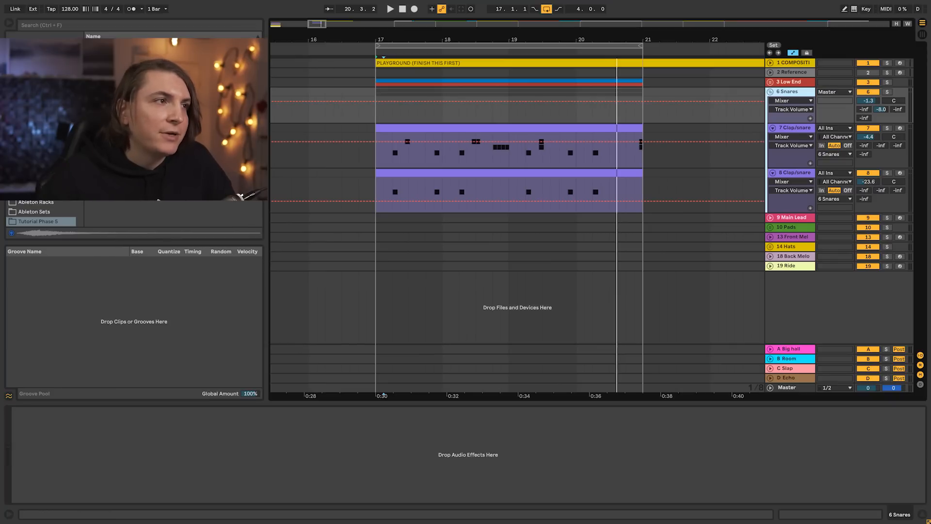
Preview the 072_5_GirlOnGirl_F#m_HatShaker_01_PL loop and place it on a new audio track below the Snares group at bar 17
{"action": "left_click", "coordinate": [146, 107]}
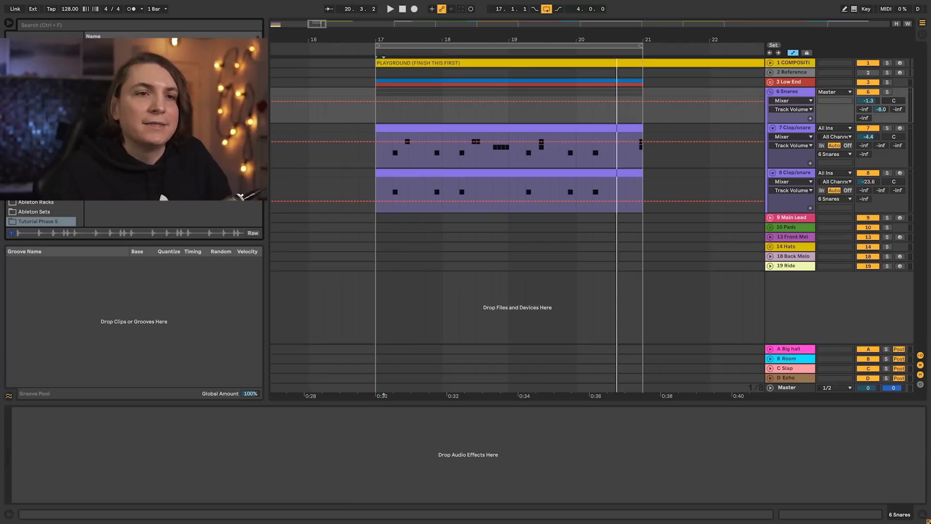
{"action": "left_click", "coordinate": [785, 93]}
{"action": "key", "text": "ctrl+t"}
{"action": "left_click_drag", "start_coordinate": [145, 145], "coordinate": [377, 226]}
Solo the new HatShaker track and play it from 17.4.1
{"action": "left_click_drag", "start_coordinate": [427, 226], "coordinate": [437, 224]}
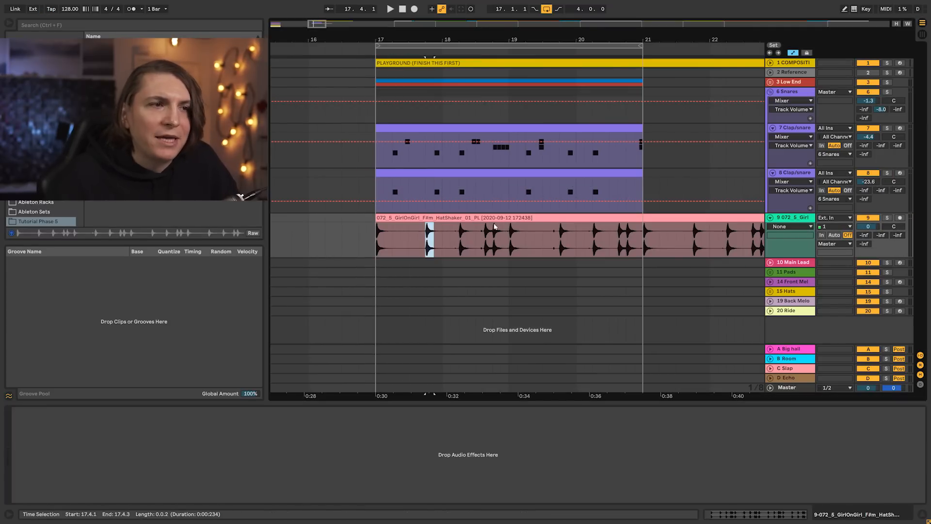
{"action": "left_click", "coordinate": [887, 218]}
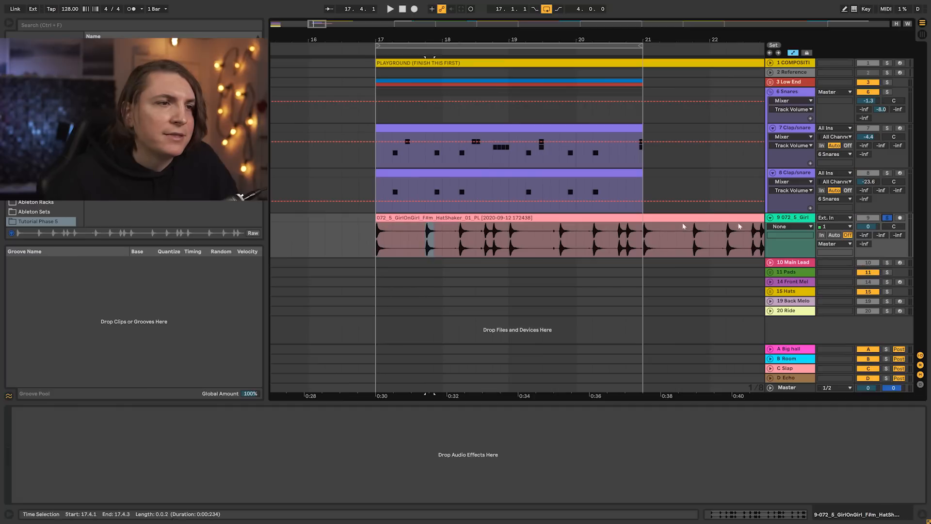
{"action": "left_click", "coordinate": [378, 237]}
{"action": "key", "text": "space"}
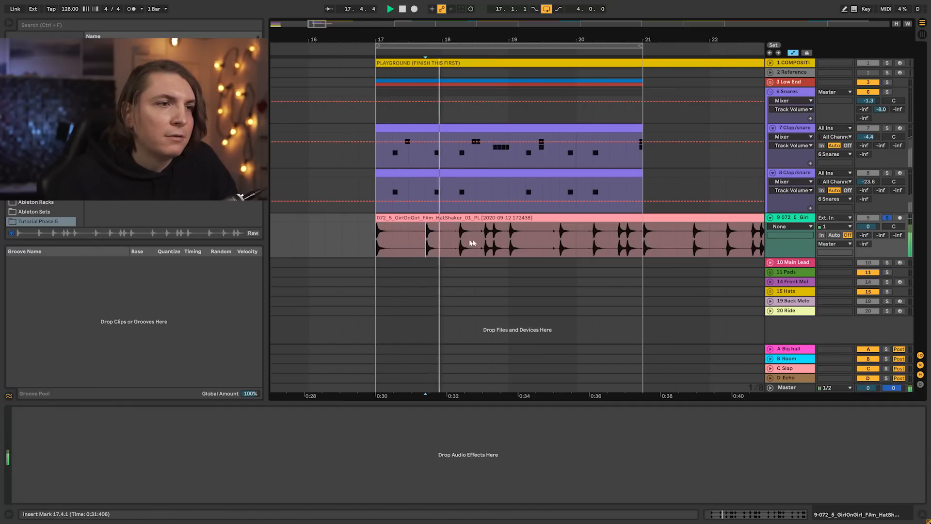
Lower the HatShaker track's volume to -4.7 dB and audition the gap between the hits from 18.4.3 to 19.1.1
{"action": "left_click_drag", "start_coordinate": [868, 227], "coordinate": [868, 233]}
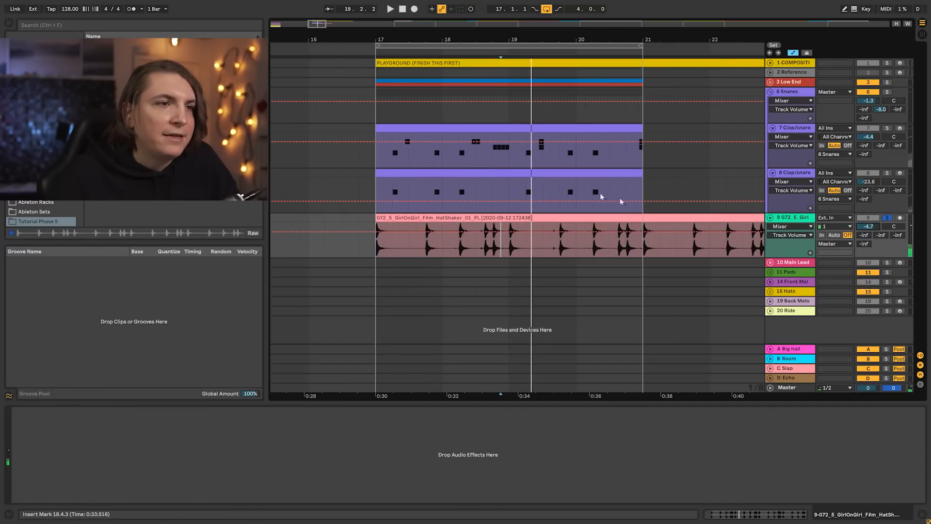
{"action": "left_click_drag", "start_coordinate": [506, 37], "coordinate": [506, 95]}
{"action": "left_click_drag", "start_coordinate": [494, 235], "coordinate": [507, 232]}
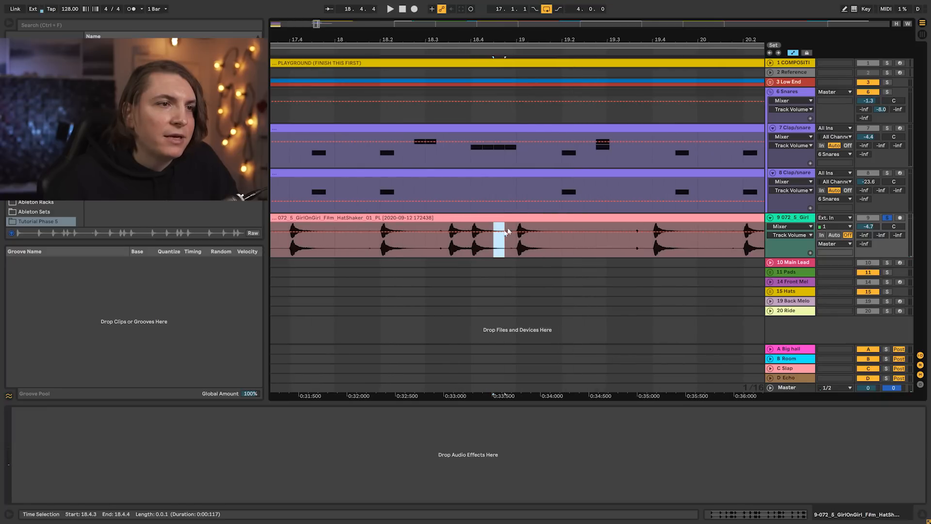
{"action": "key", "text": "space"}
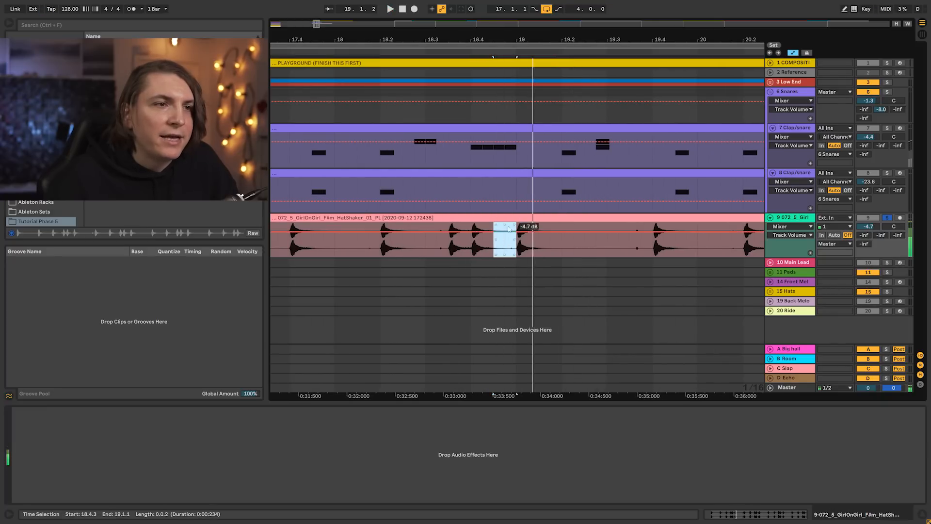
{"action": "left_click_drag", "start_coordinate": [518, 35], "coordinate": [519, 34]}
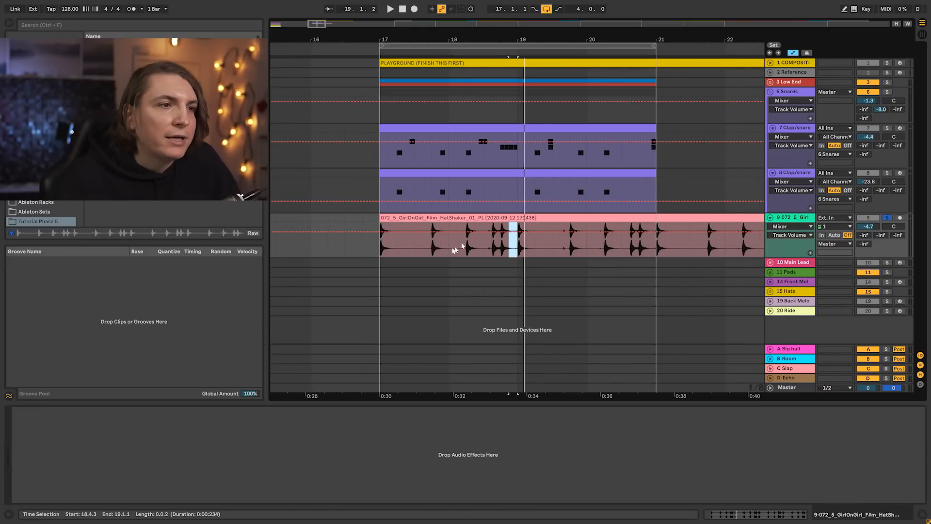
Isolate a single one-beat shaker hit at 17.2.1 and delete the rest of the HatShaker loop
{"action": "left_click_drag", "start_coordinate": [431, 243], "coordinate": [388, 223]}
{"action": "key", "text": "ctrl+e"}
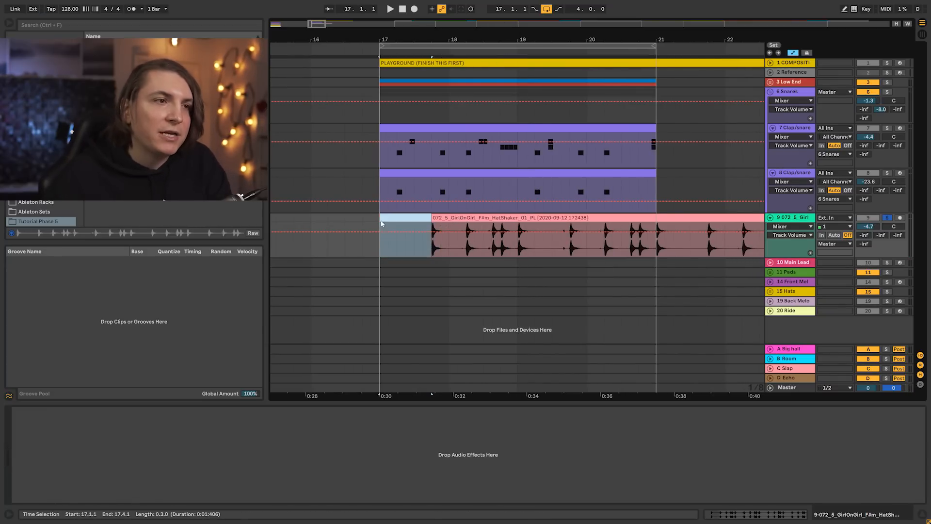
{"action": "left_click_drag", "start_coordinate": [433, 244], "coordinate": [415, 227]}
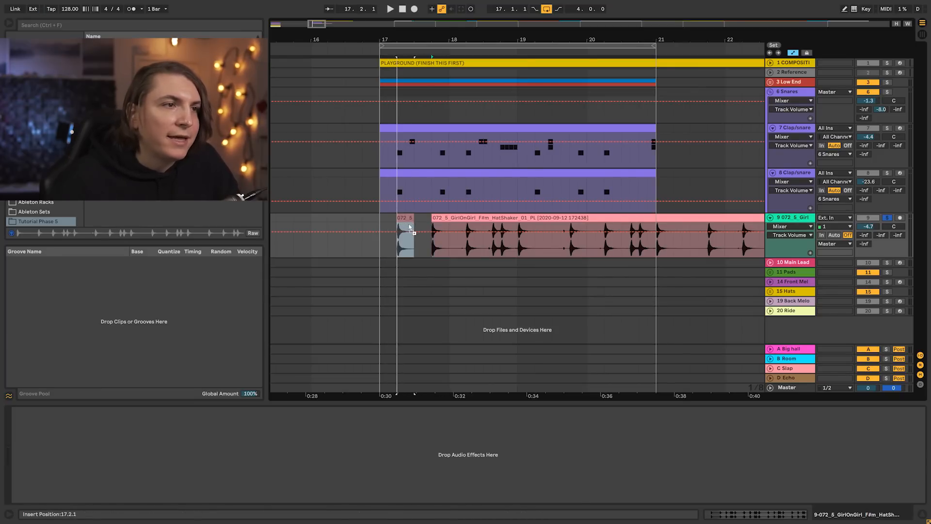
{"action": "left_click", "coordinate": [705, 219]}
{"action": "key", "text": "Delete"}
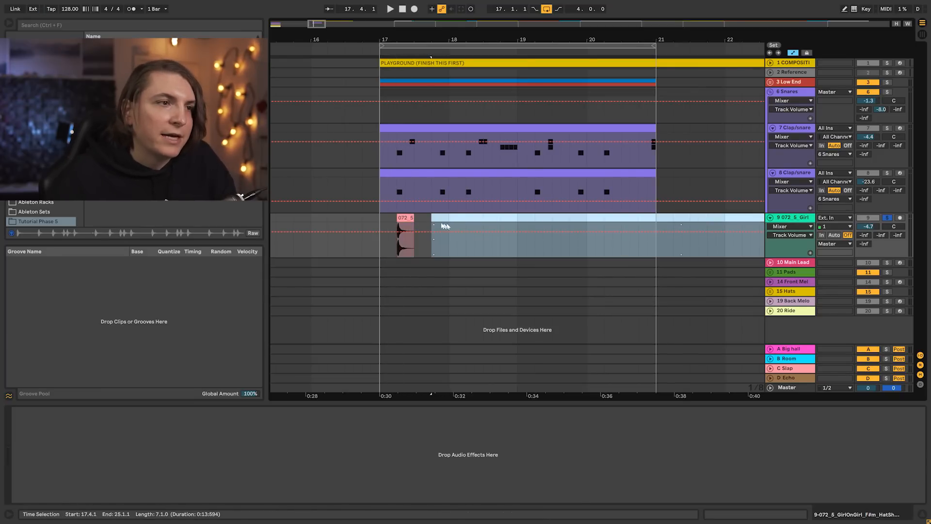
Unsolo the HatShaker track and lower its volume to -12.0 dB while playing the mix from bar 17
{"action": "left_click_drag", "start_coordinate": [390, 36], "coordinate": [390, 82]}
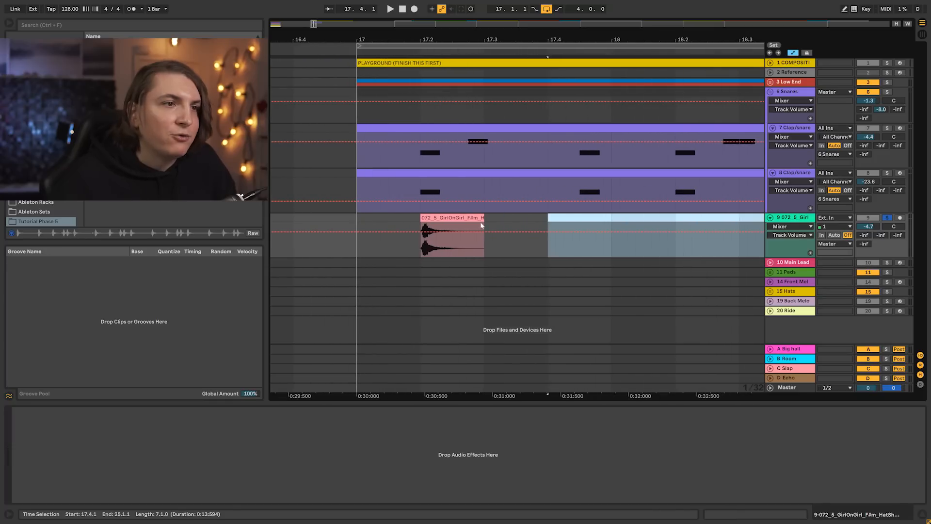
{"action": "left_click_drag", "start_coordinate": [870, 228], "coordinate": [870, 240]}
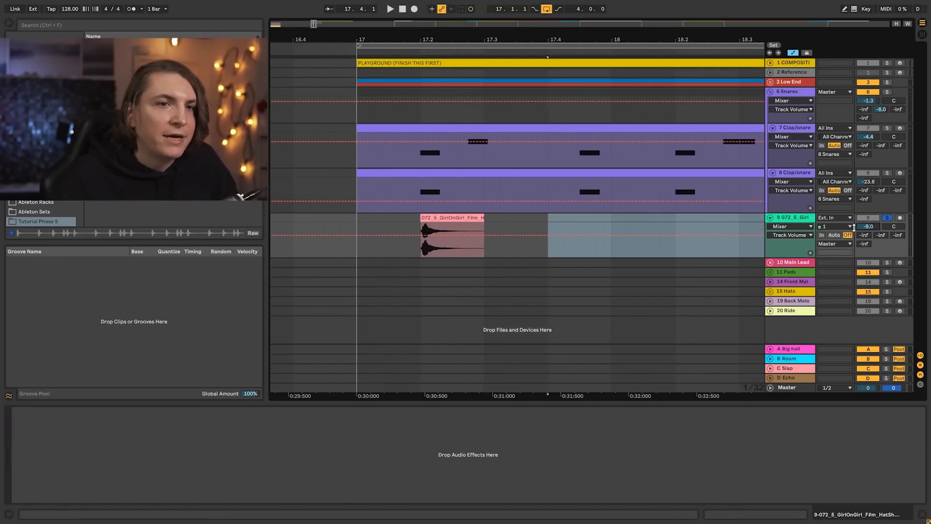
{"action": "left_click", "coordinate": [888, 218]}
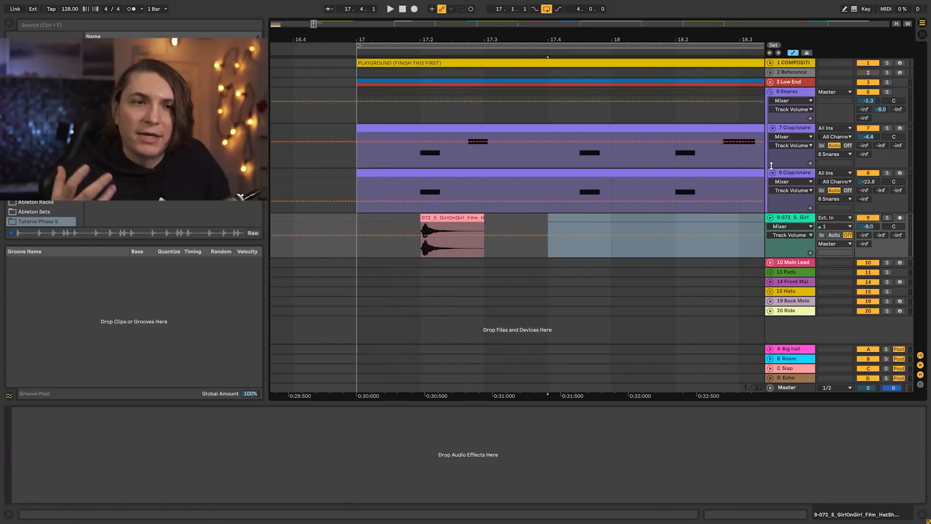
{"action": "scroll", "coordinate": [513, 59], "scroll_direction": "down", "scroll_amount": 3}
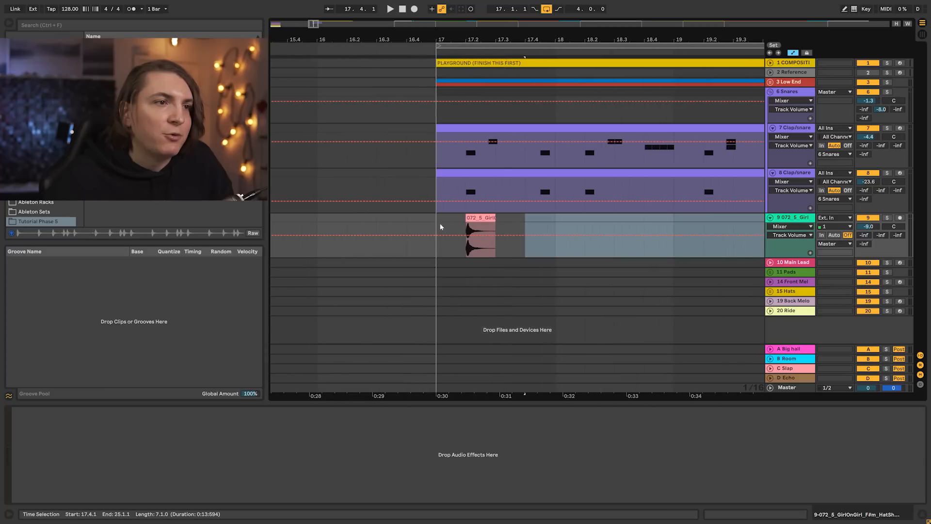
{"action": "left_click", "coordinate": [442, 228]}
{"action": "key", "text": "space"}
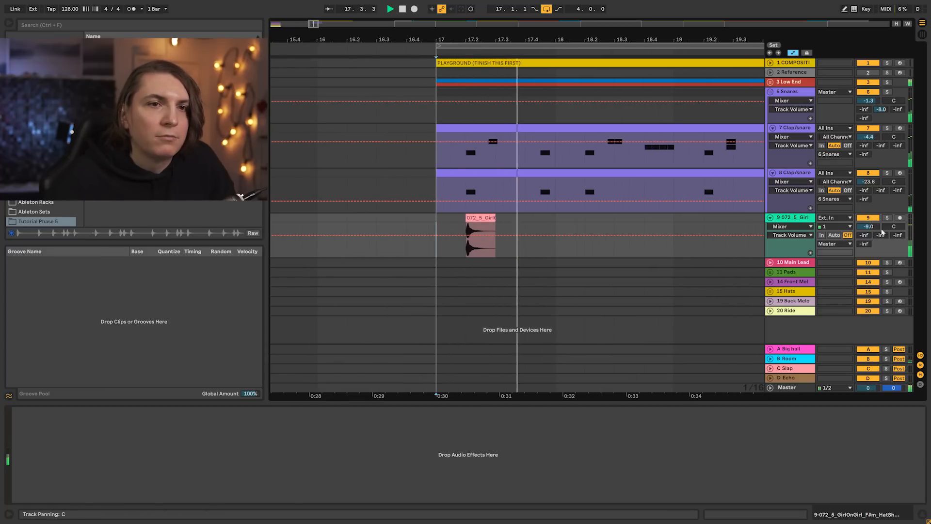
{"action": "key", "text": "space"}
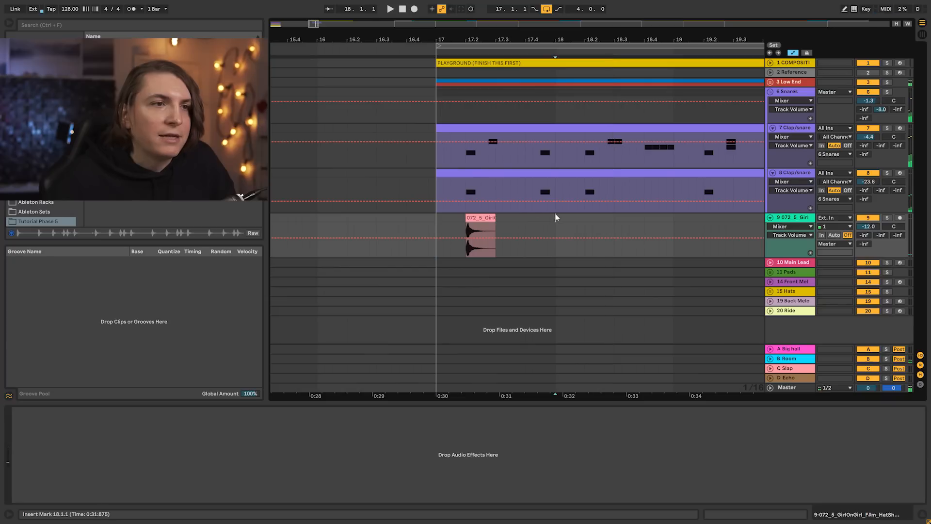
Loop bar 17 alone to play the shaker hit in the mix, and extend the loop back to four bars
{"action": "left_click_drag", "start_coordinate": [555, 216], "coordinate": [423, 217]}
{"action": "key", "text": "ctrl+l"}
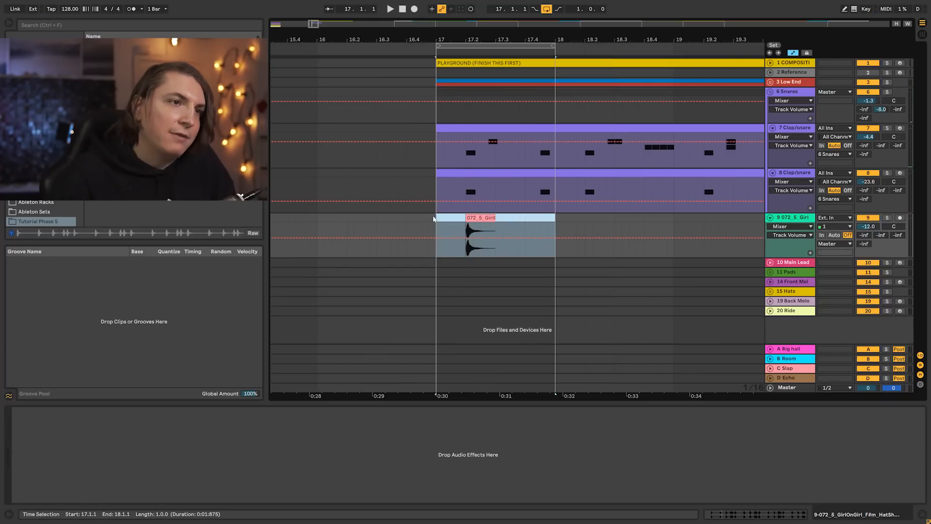
{"action": "key", "text": "space"}
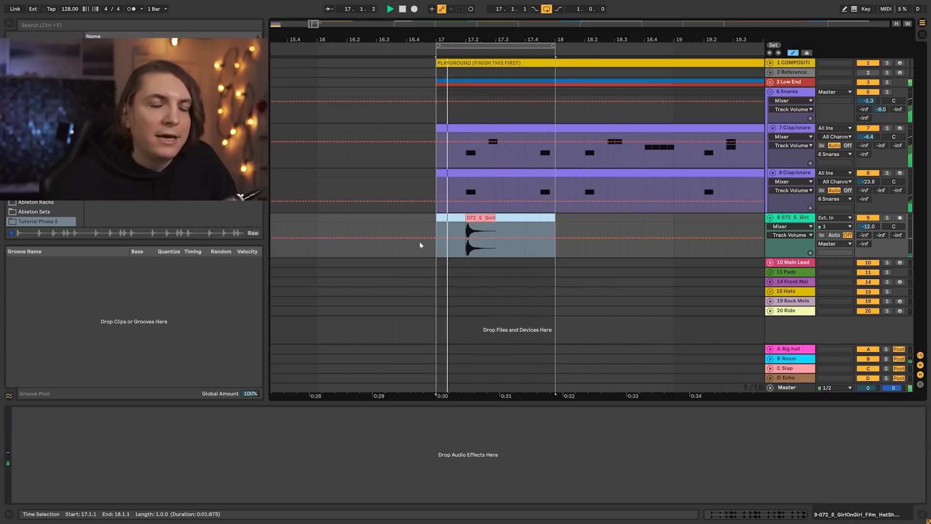
{"action": "key", "text": "space"}
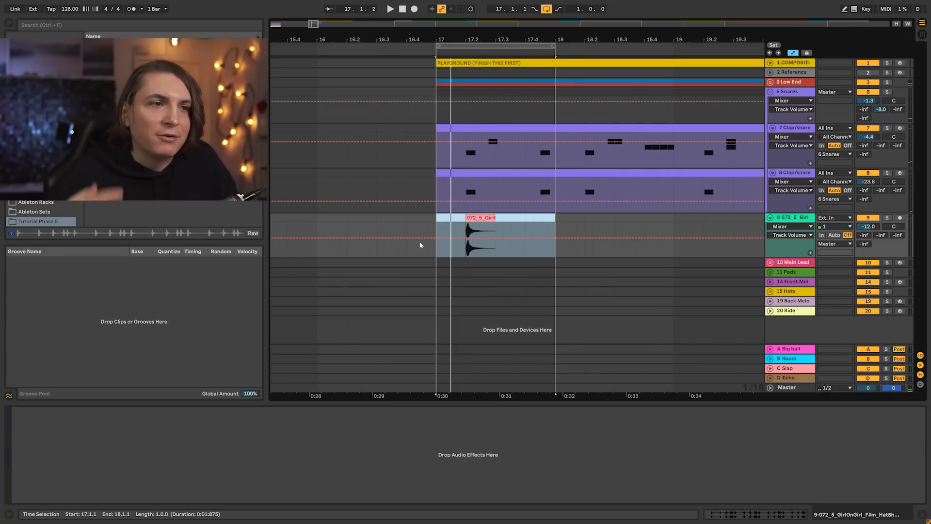
{"action": "key", "text": "minus"}
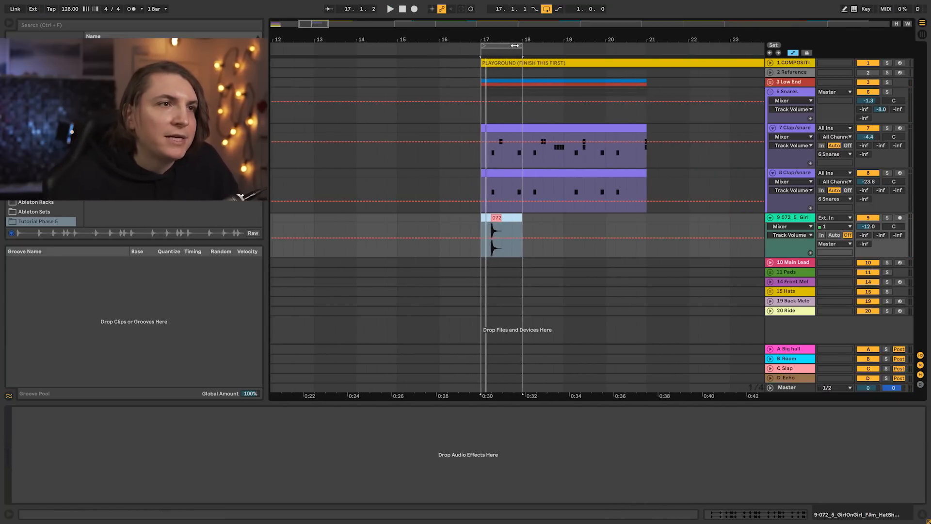
{"action": "left_click_drag", "start_coordinate": [523, 47], "coordinate": [636, 48]}
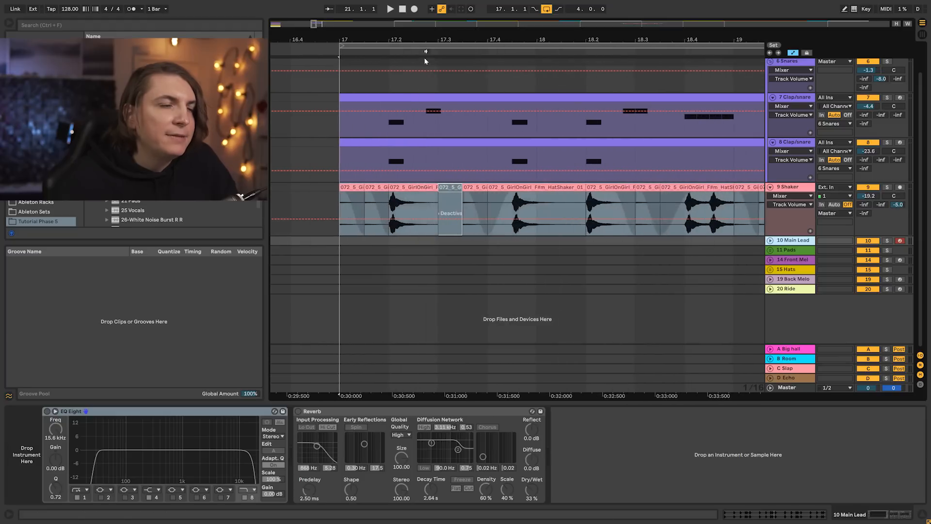
Solo the Shaker track and play its chopped pattern from bar 17
{"action": "key", "text": "minus"}
{"action": "key", "text": "minus"}
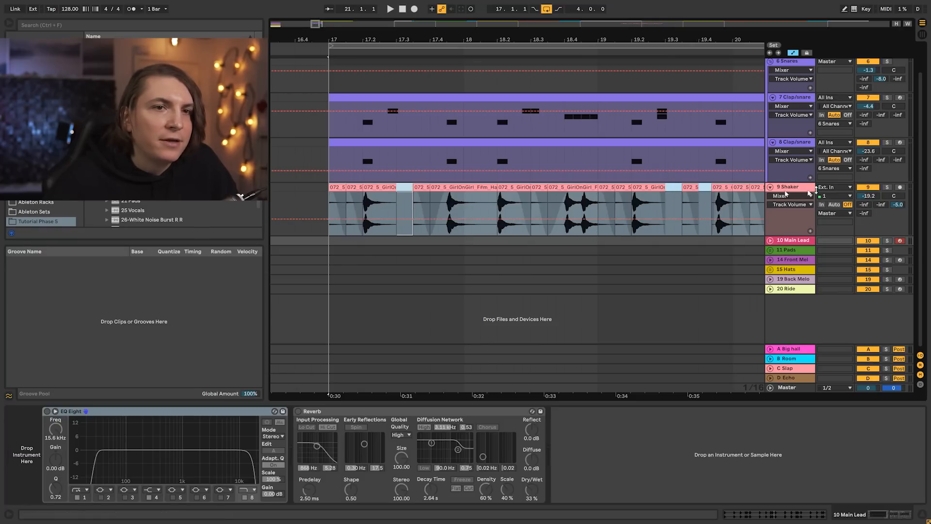
{"action": "left_click", "coordinate": [887, 190]}
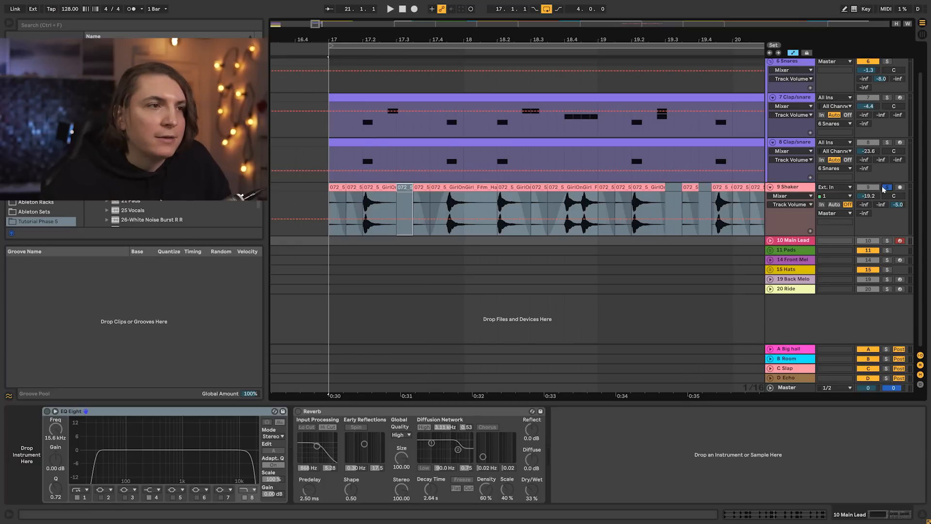
{"action": "key", "text": "ctrl+l"}
{"action": "key", "text": "space"}
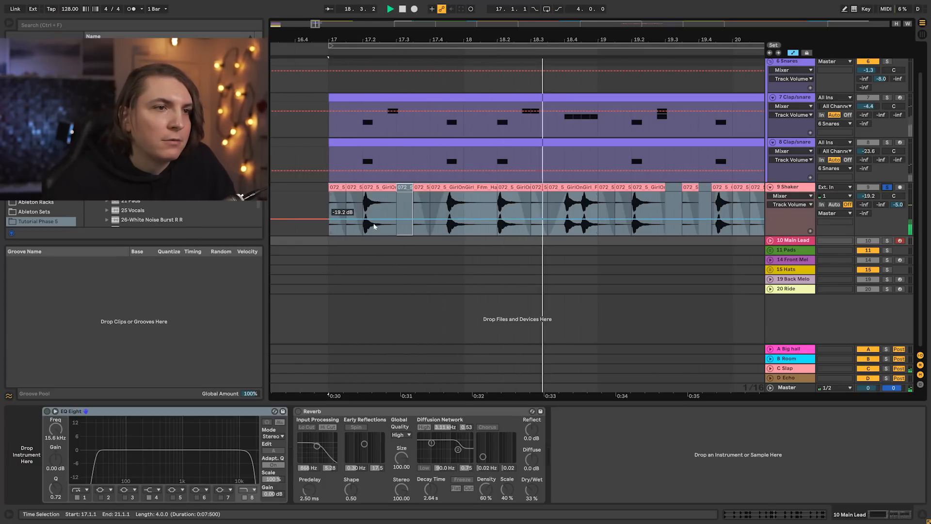
{"action": "key", "text": "space"}
{"action": "key", "text": "ctrl+l"}
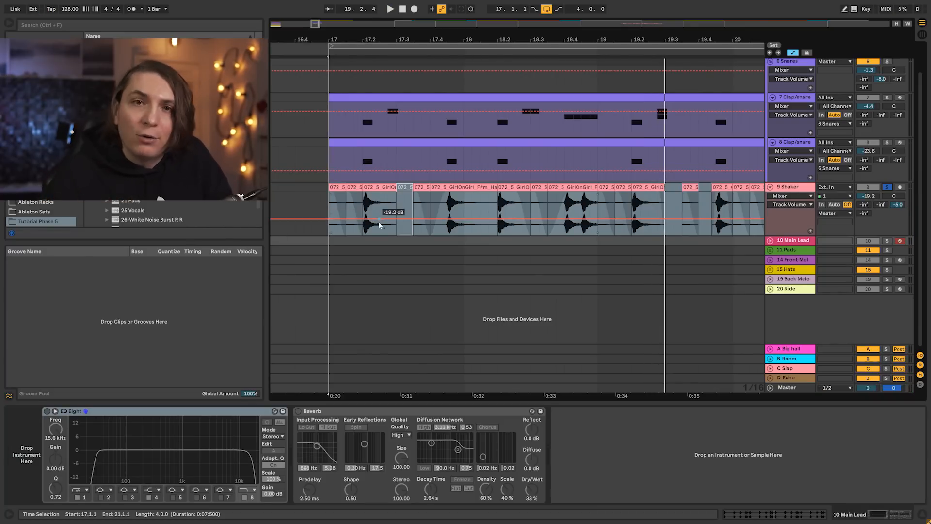
Unsolo the Shaker track and play its pattern together with the rest of the groove
{"action": "left_click", "coordinate": [888, 188]}
{"action": "key", "text": "space"}
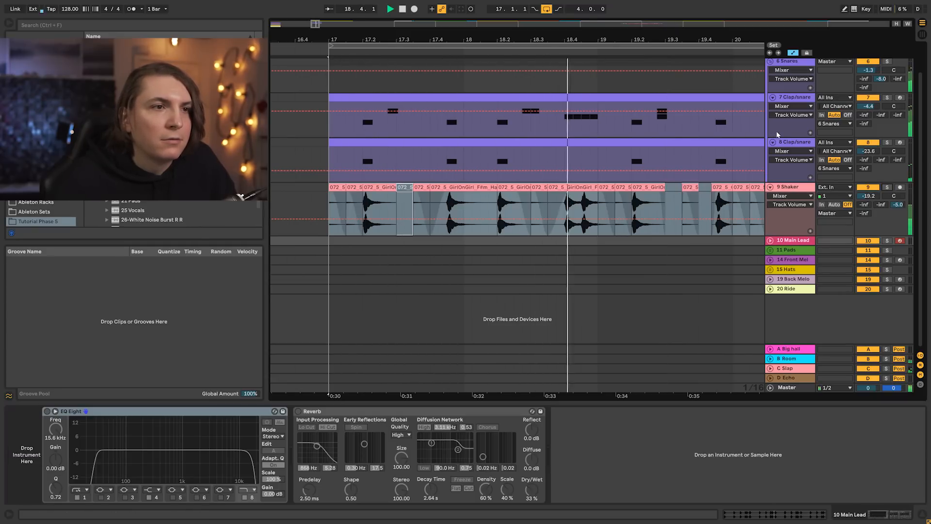
{"action": "left_click_drag", "start_coordinate": [552, 39], "coordinate": [538, 39]}
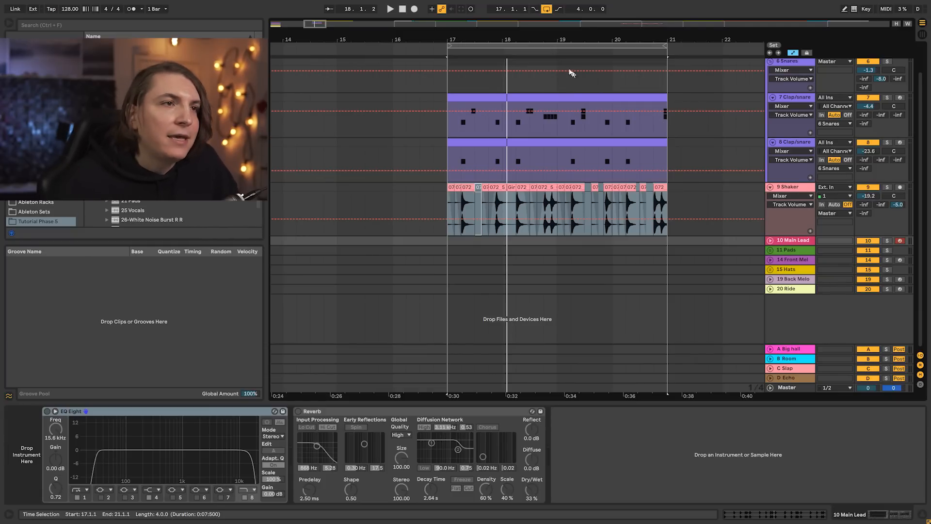
{"action": "key", "text": "space"}
Insert a new audio track and move it out of the Snares group to directly below the Shaker track
{"action": "left_click", "coordinate": [455, 154]}
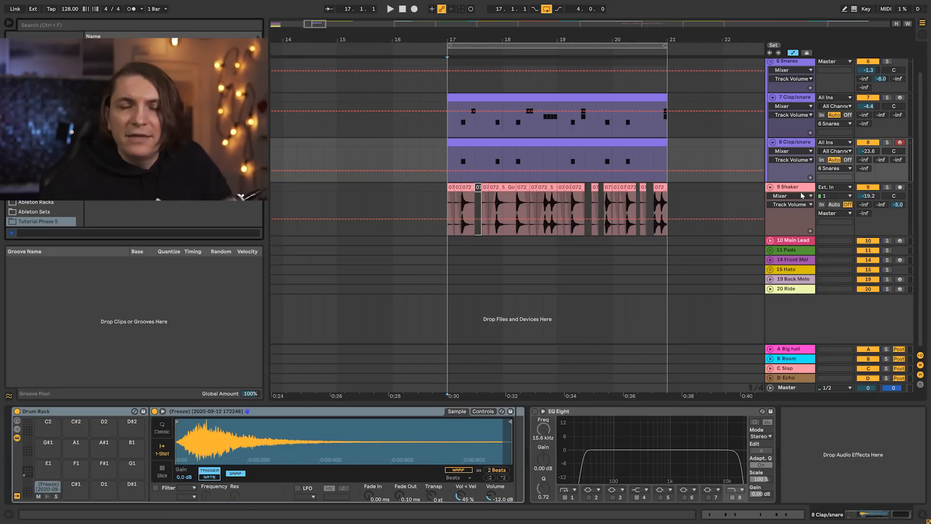
{"action": "left_click", "coordinate": [802, 195]}
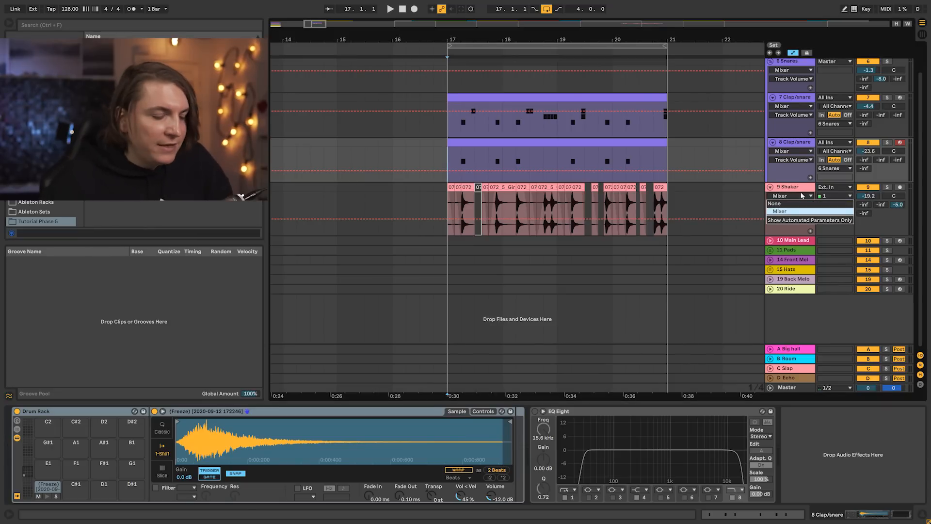
{"action": "left_click", "coordinate": [800, 190]}
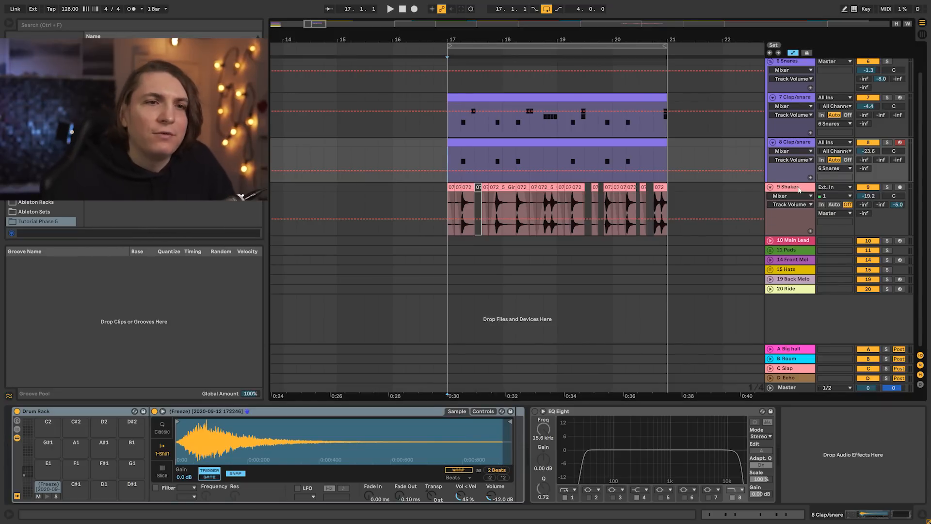
{"action": "key", "text": "ctrl+t"}
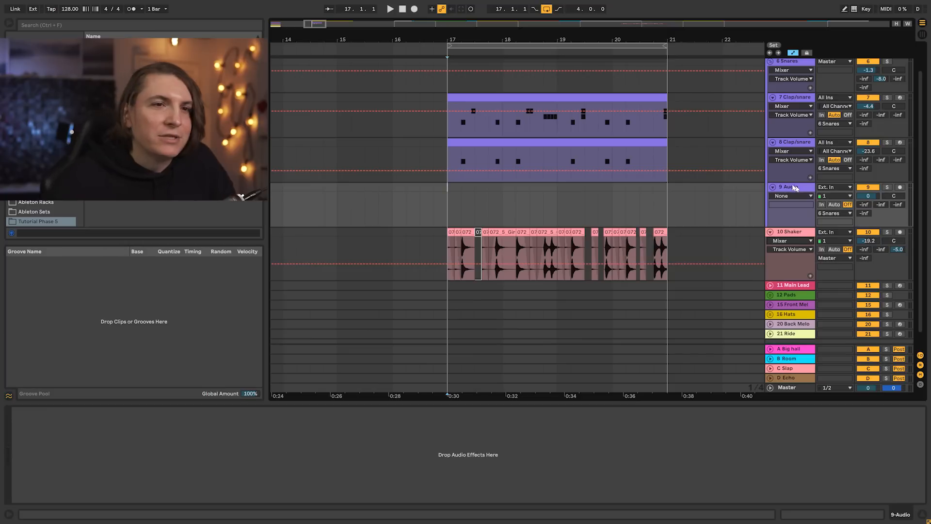
{"action": "left_click_drag", "start_coordinate": [795, 190], "coordinate": [798, 271]}
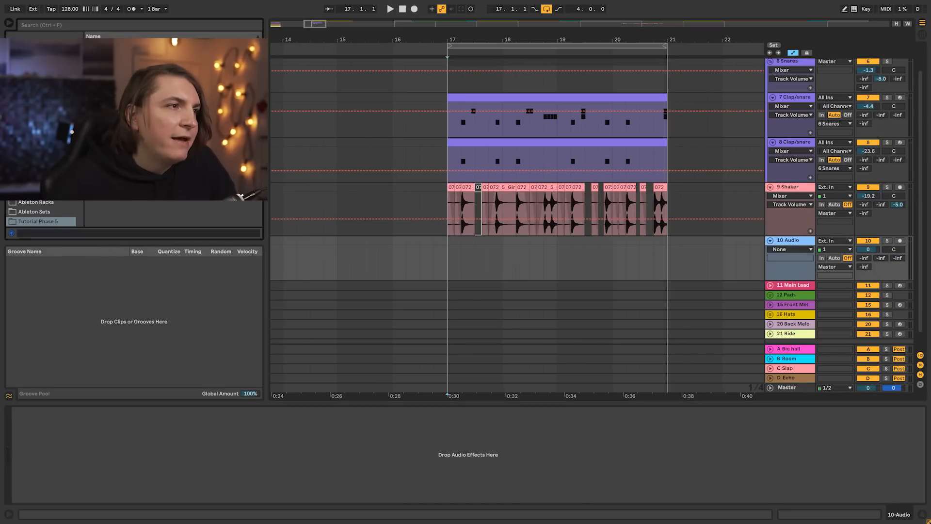
Place the Shak_RnB_Smooth_Sensation_PL sample on the new audio track at 17.2.1
{"action": "left_click_drag", "start_coordinate": [492, 259], "coordinate": [462, 252]}
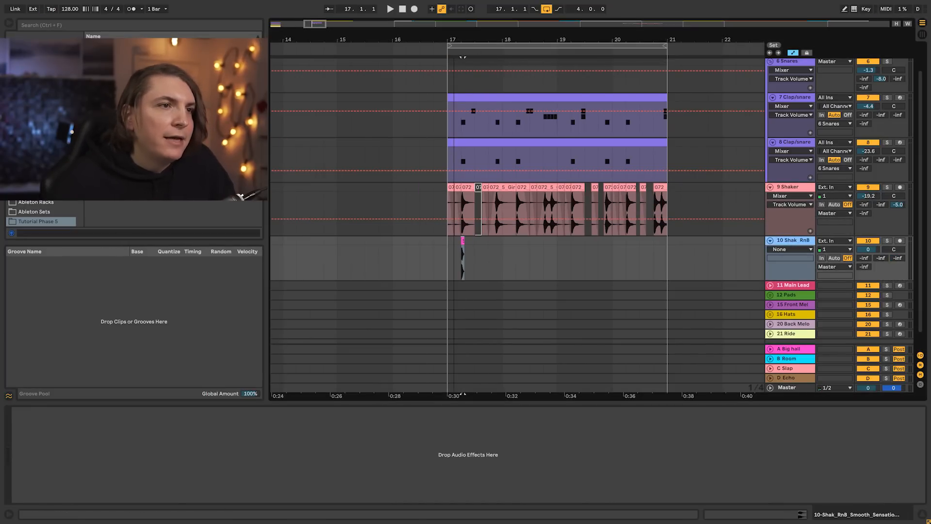
{"action": "left_click_drag", "start_coordinate": [454, 40], "coordinate": [454, 87]}
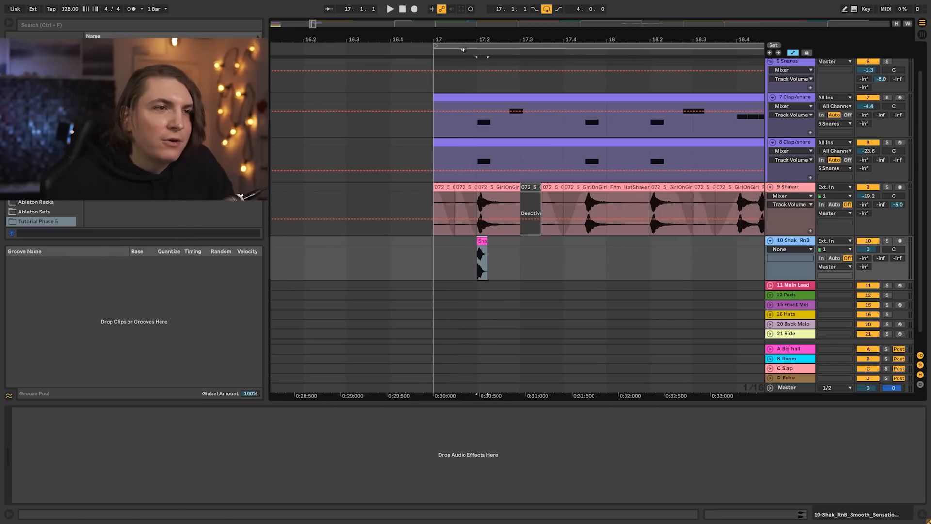
{"action": "left_click_drag", "start_coordinate": [531, 41], "coordinate": [531, 24]}
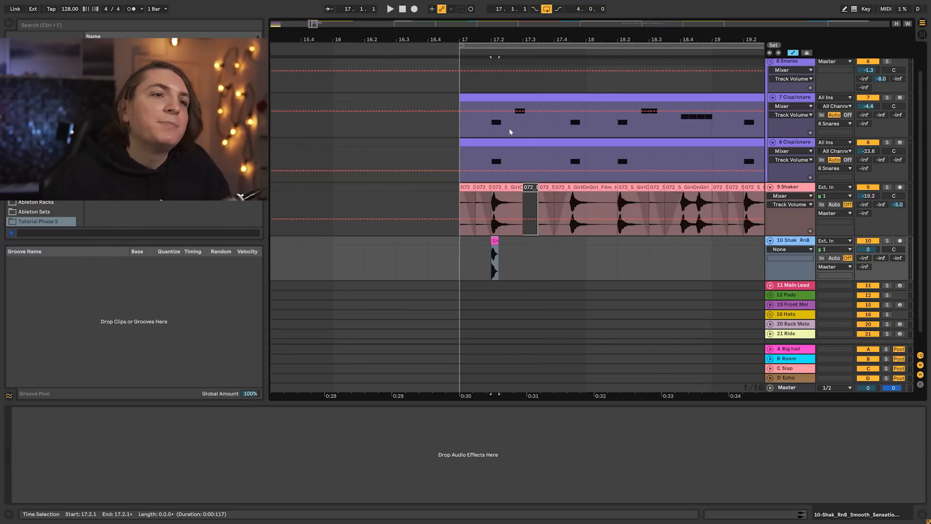
Move the Shak_RnB hit to 17.4.1 and play it with the loop set to bar 17
{"action": "left_click_drag", "start_coordinate": [461, 246], "coordinate": [586, 257]}
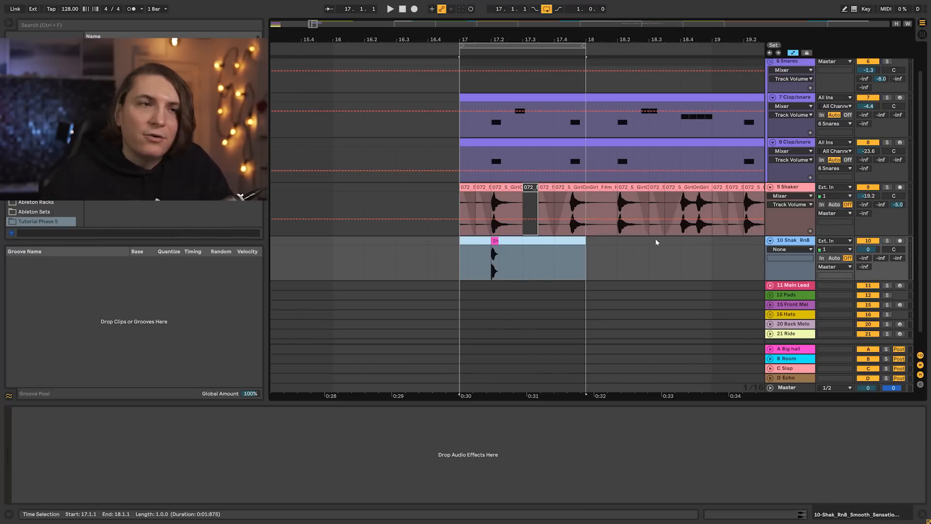
{"action": "left_click_drag", "start_coordinate": [516, 37], "coordinate": [512, 41]}
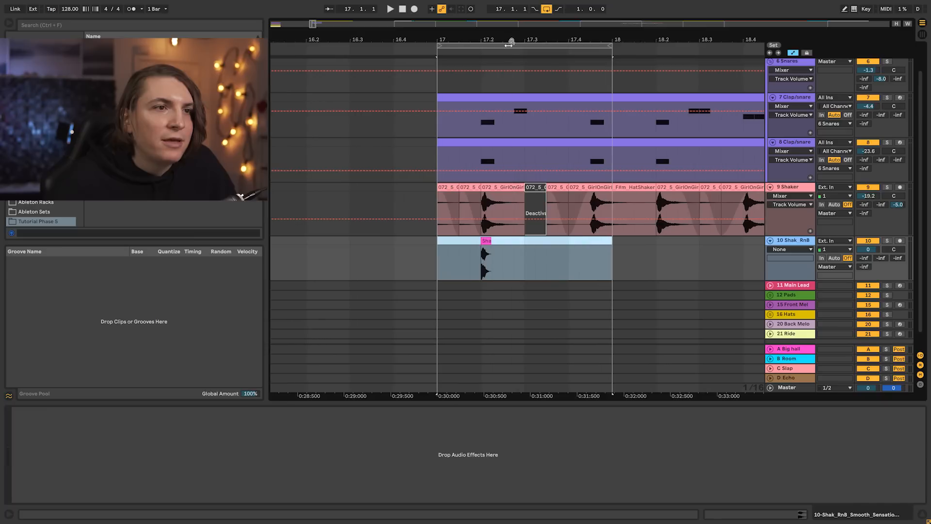
{"action": "left_click_drag", "start_coordinate": [485, 241], "coordinate": [572, 244]}
{"action": "left_click", "coordinate": [439, 248]}
{"action": "key", "text": "space"}
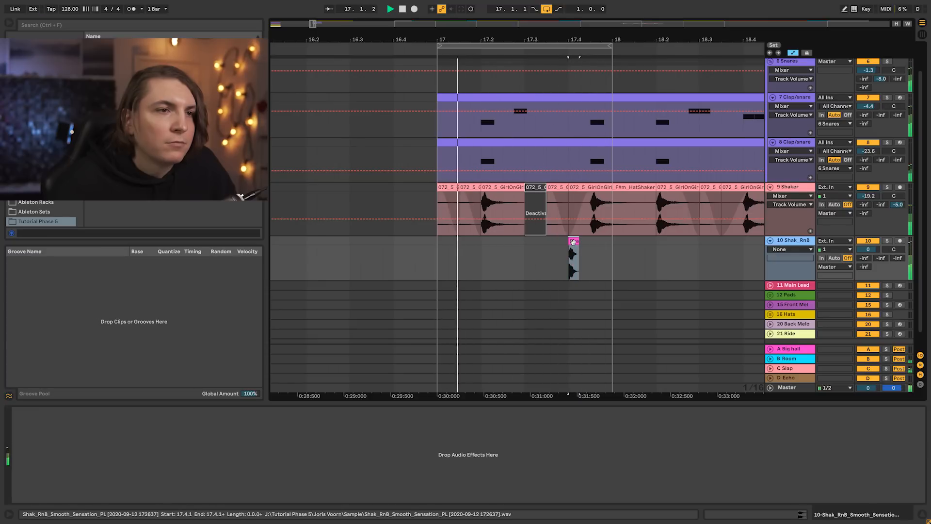
Lower the volume of the Shak_RnB track to -12.7 dB
{"action": "left_click_drag", "start_coordinate": [868, 249], "coordinate": [868, 268]}
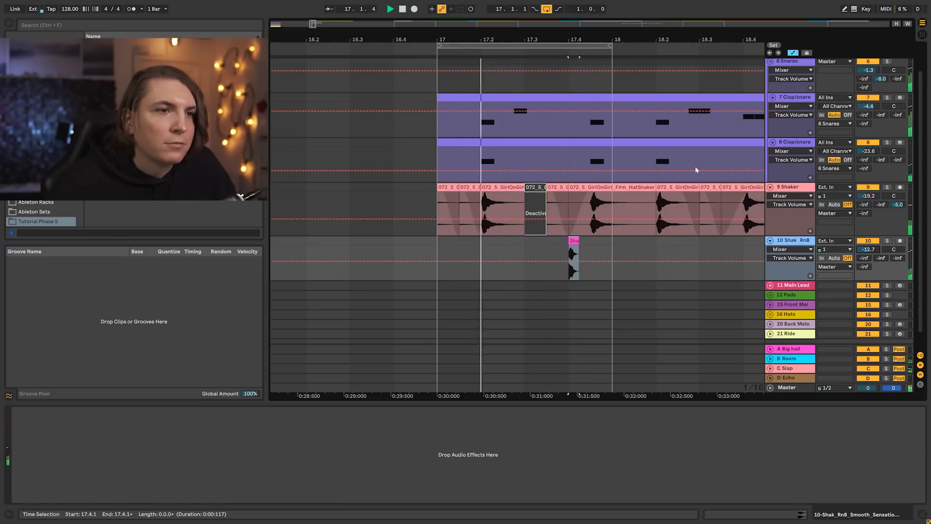
Try the Shak_RnB hit at 17.4.4 while the loop plays, then return it to 17.4.1 and stop playback
{"action": "left_click_drag", "start_coordinate": [583, 41], "coordinate": [584, 67]}
{"action": "left_click_drag", "start_coordinate": [572, 242], "coordinate": [626, 246]}
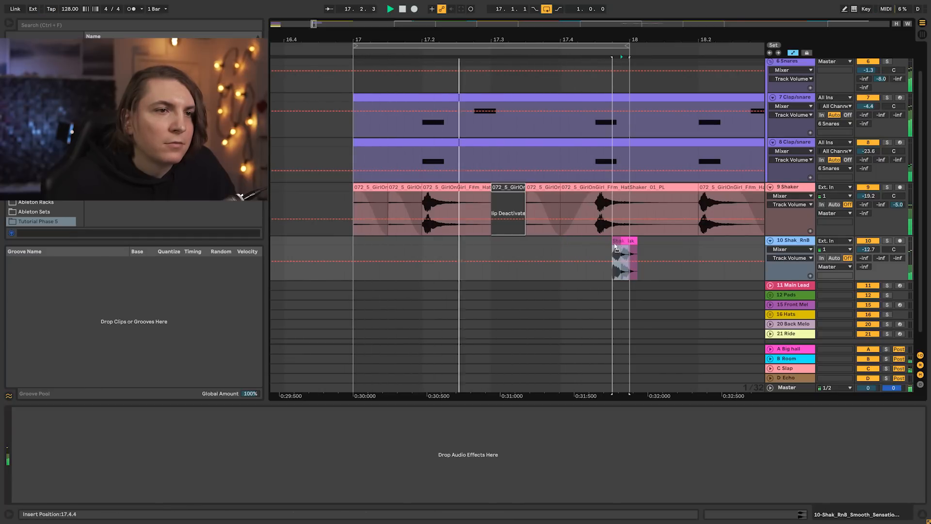
{"action": "left_click_drag", "start_coordinate": [617, 242], "coordinate": [566, 242]}
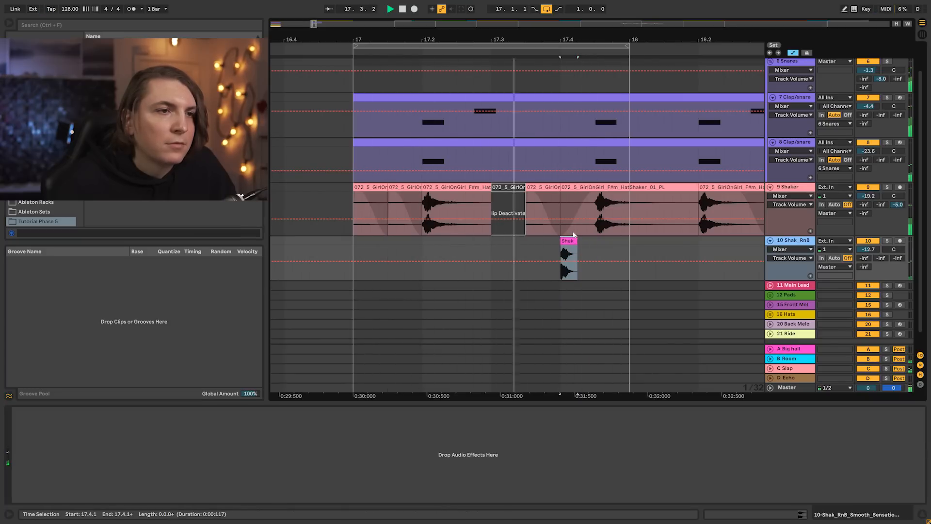
{"action": "mouse_move", "coordinate": [571, 240]}
{"action": "left_mouse_down"}
{"action": "mouse_move", "coordinate": [551, 241]}
{"action": "mouse_move", "coordinate": [567, 241]}
{"action": "left_mouse_up"}
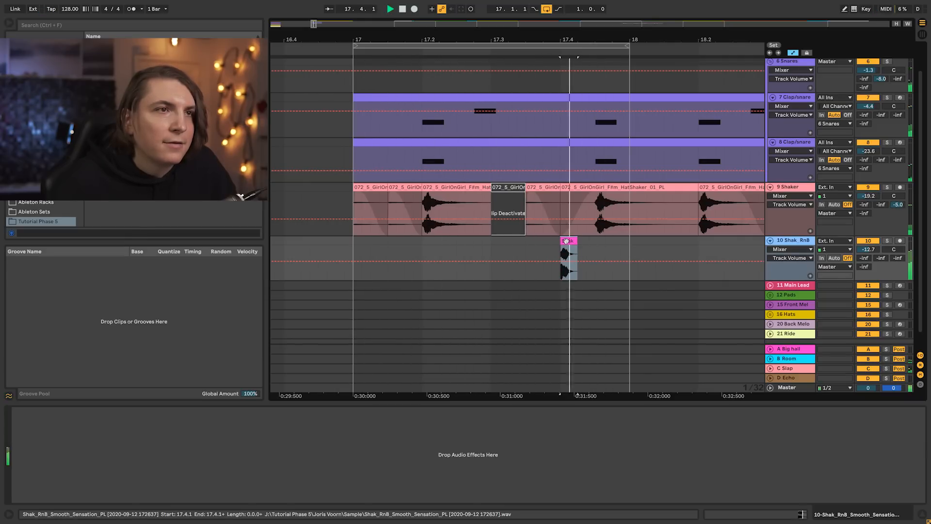
{"action": "left_click_drag", "start_coordinate": [542, 28], "coordinate": [533, 14]}
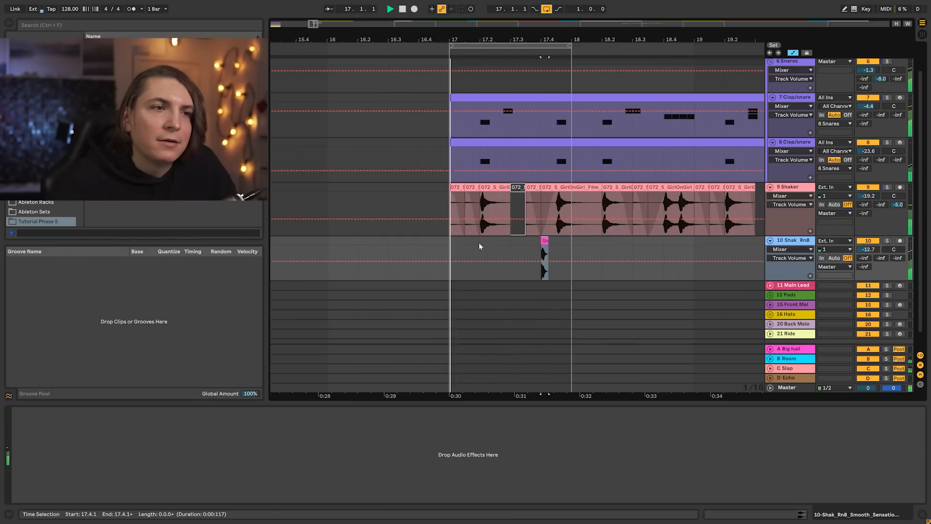
{"action": "key", "text": "space"}
Play the four-bar groove from 17.1.1 with the Answer perc pattern included
{"action": "left_click_drag", "start_coordinate": [524, 37], "coordinate": [714, 58]}
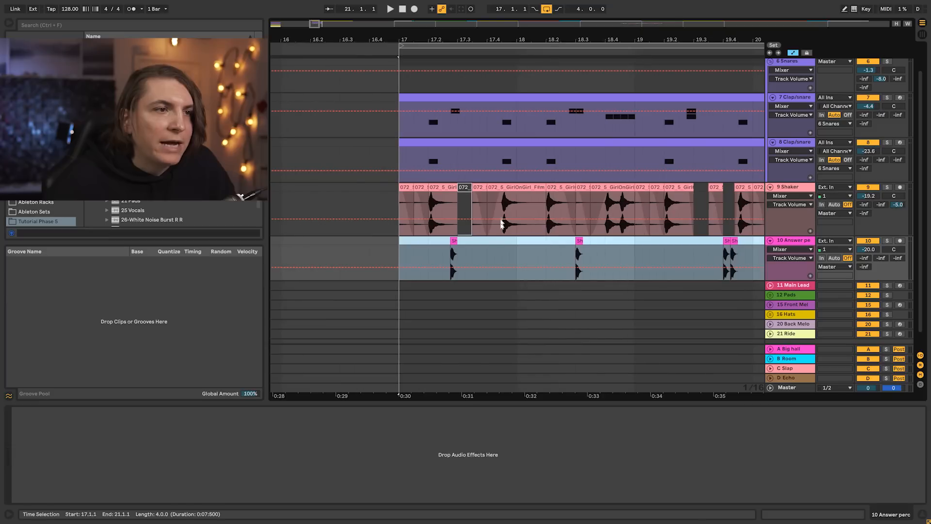
{"action": "left_click", "coordinate": [471, 250]}
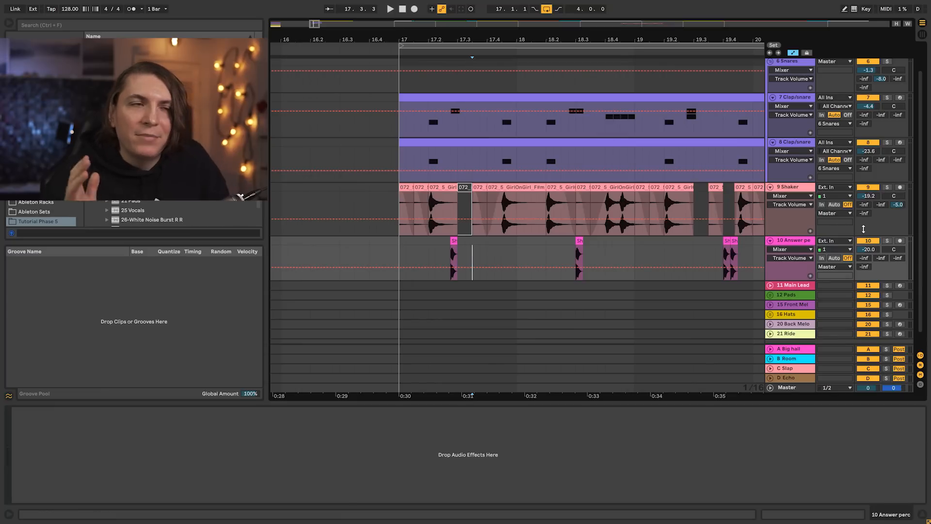
{"action": "left_click", "coordinate": [400, 246]}
{"action": "key", "text": "space"}
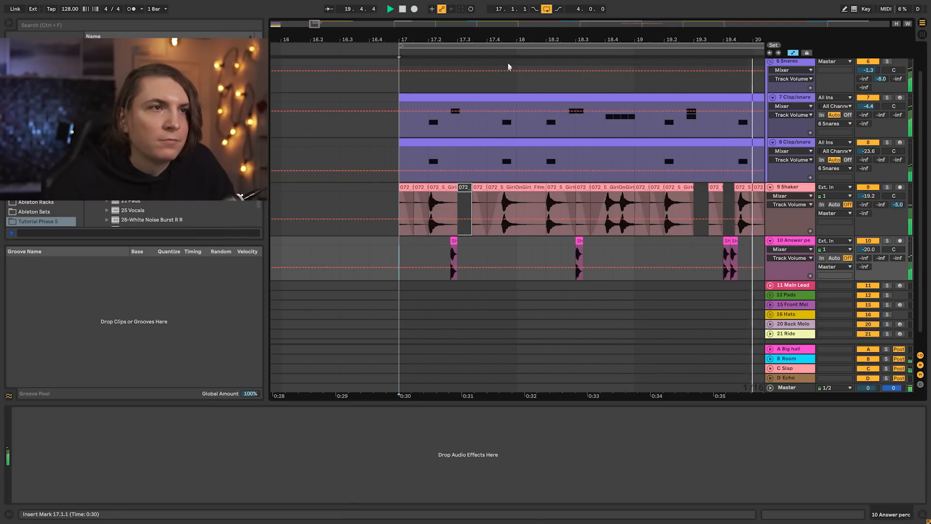
{"action": "left_click_drag", "start_coordinate": [502, 41], "coordinate": [489, 23]}
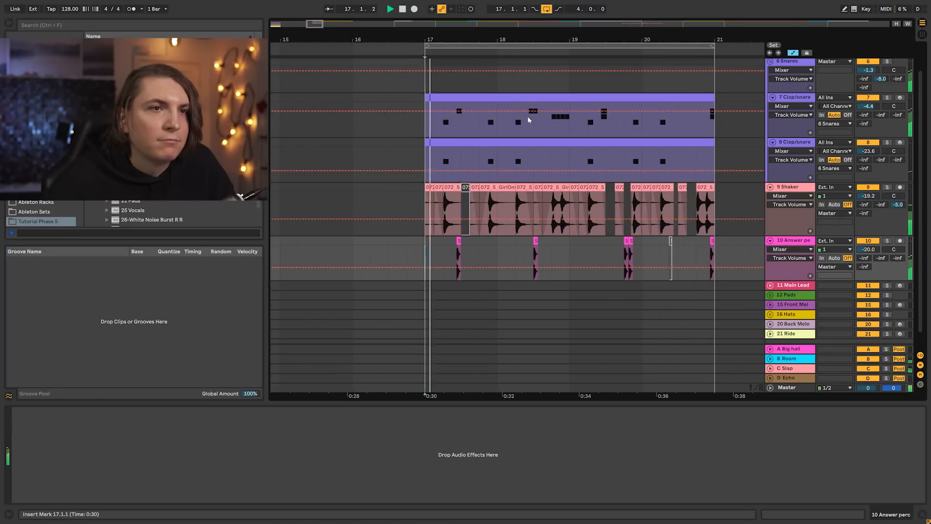
{"action": "left_click_drag", "start_coordinate": [500, 40], "coordinate": [500, 50]}
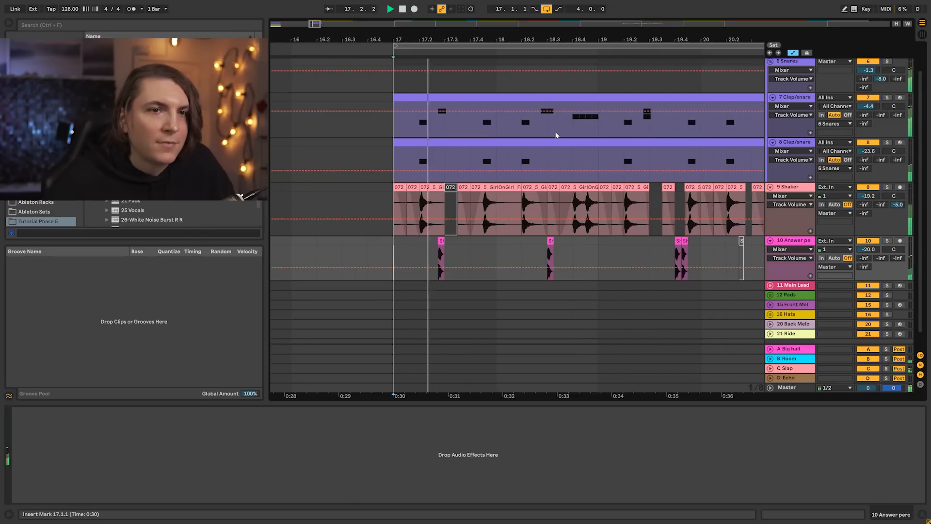
{"action": "left_click_drag", "start_coordinate": [602, 39], "coordinate": [557, 39]}
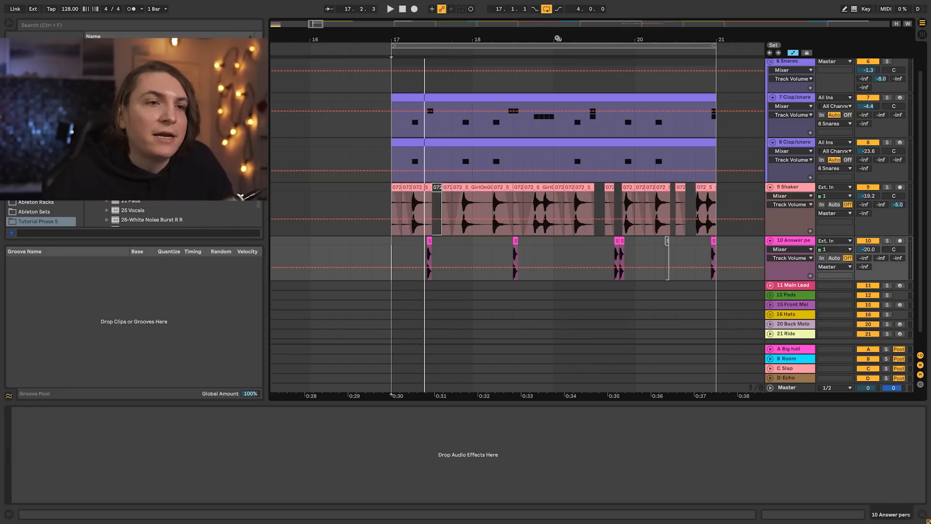
Insert a new audio track directly below the Answer perc track
{"action": "scroll", "coordinate": [797, 211], "scroll_direction": "down", "scroll_amount": 1}
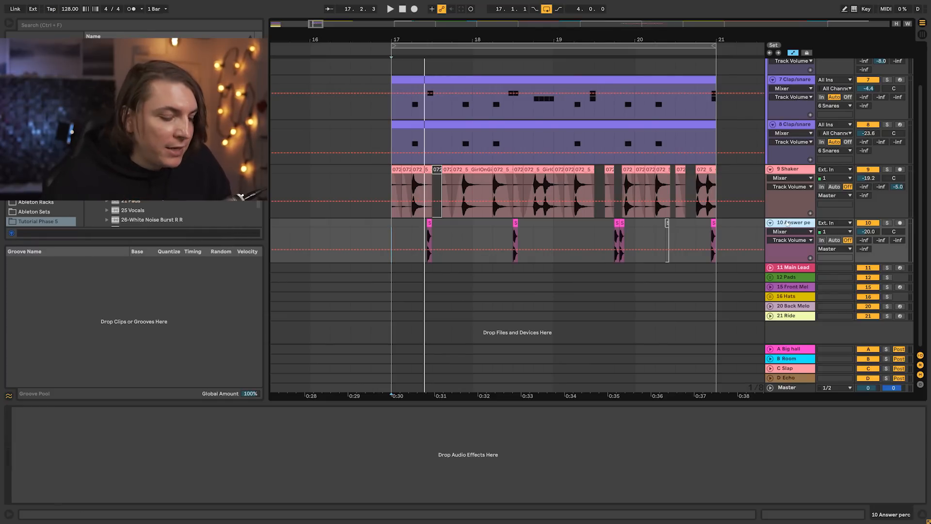
{"action": "key", "text": "ctrl+shift+t"}
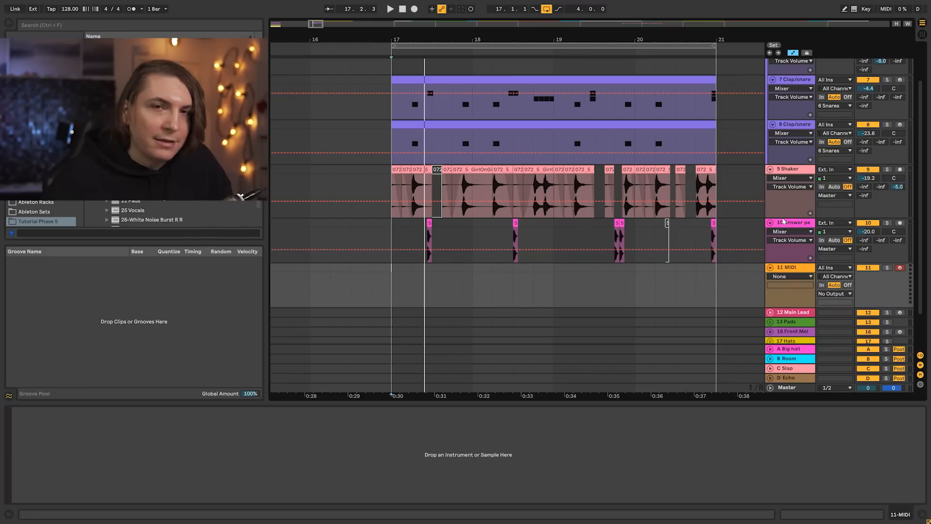
{"action": "key", "text": "Delete"}
{"action": "left_click", "coordinate": [782, 222]}
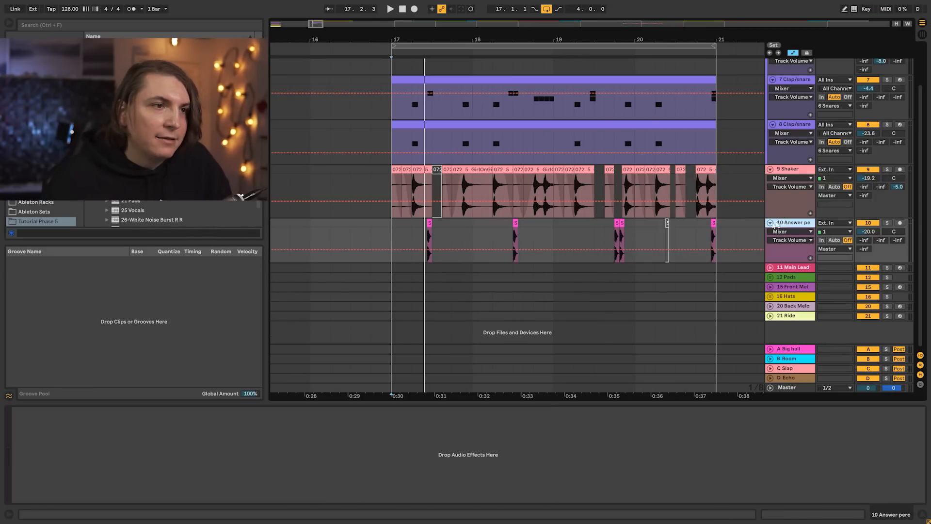
{"action": "key", "text": "ctrl+t"}
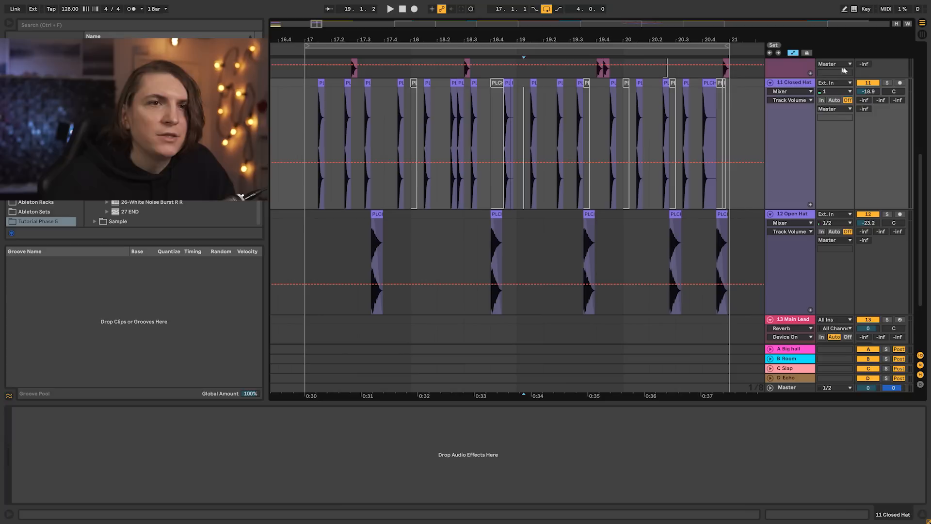
Solo the Closed Hat track and play its pattern from 17.1.3
{"action": "left_click", "coordinate": [887, 82]}
{"action": "left_click", "coordinate": [316, 100]}
{"action": "key", "text": "space"}
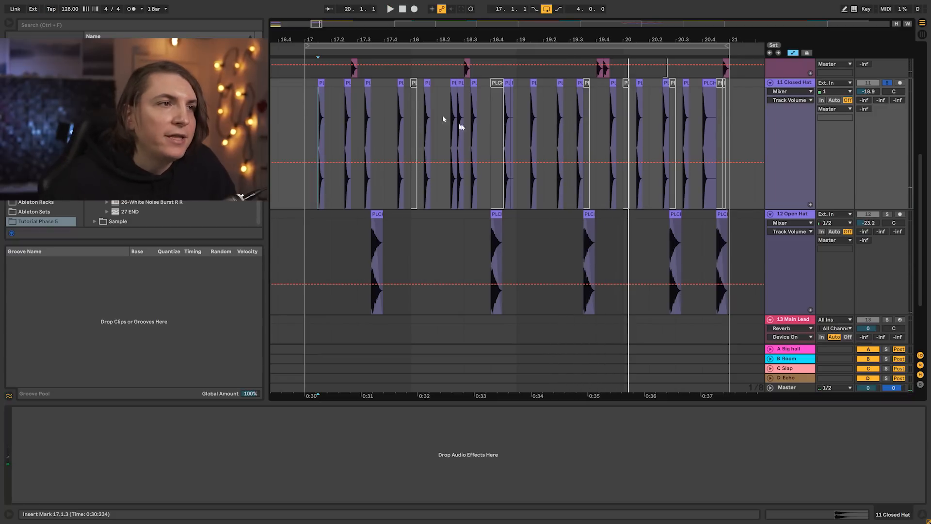
Play the soloed Open Hat track from 17.3.3, then audition the hats from 17.3.2
{"action": "left_click_drag", "start_coordinate": [369, 38], "coordinate": [504, 202]}
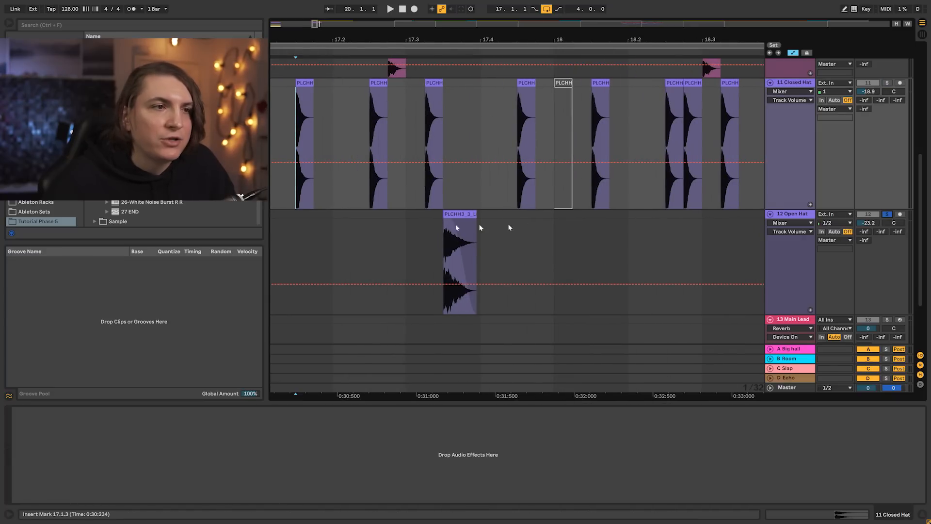
{"action": "left_click", "coordinate": [444, 228]}
{"action": "key", "text": "space"}
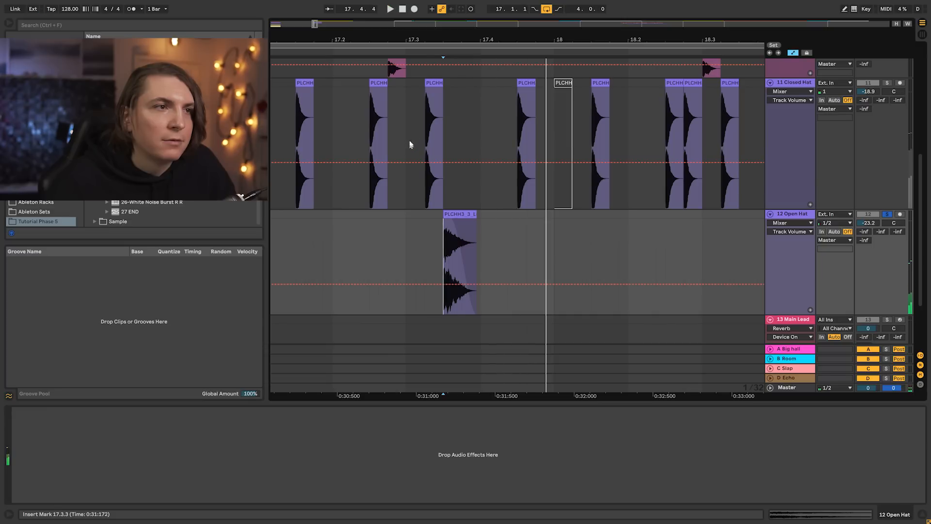
{"action": "key", "text": "space"}
{"action": "left_click", "coordinate": [425, 145]}
{"action": "key", "text": "space"}
{"action": "key", "text": "space"}
Clear the hat solo and play the Closed Hat and Open Hat patterns with the whole groove
{"action": "left_click", "coordinate": [887, 84]}
{"action": "left_click_drag", "start_coordinate": [524, 40], "coordinate": [458, 25]}
{"action": "left_click_drag", "start_coordinate": [555, 41], "coordinate": [522, 39]}
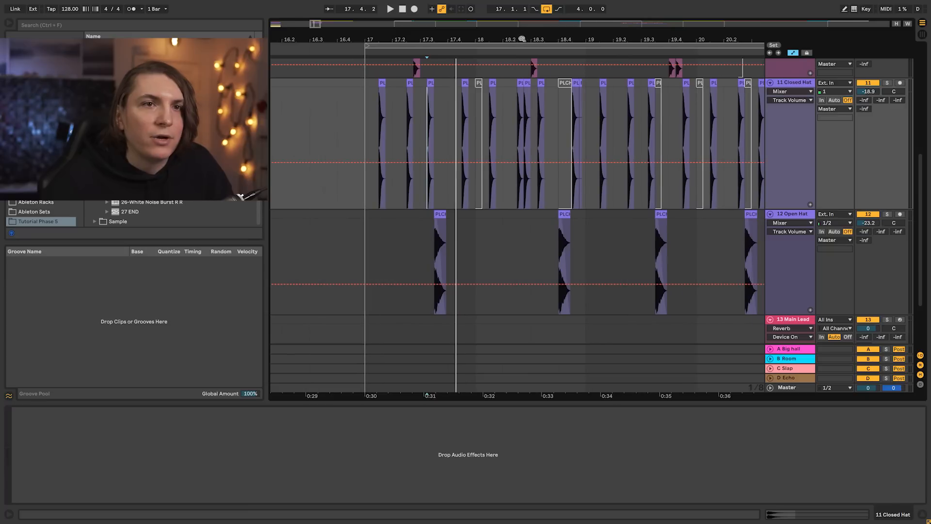
{"action": "key", "text": "space"}
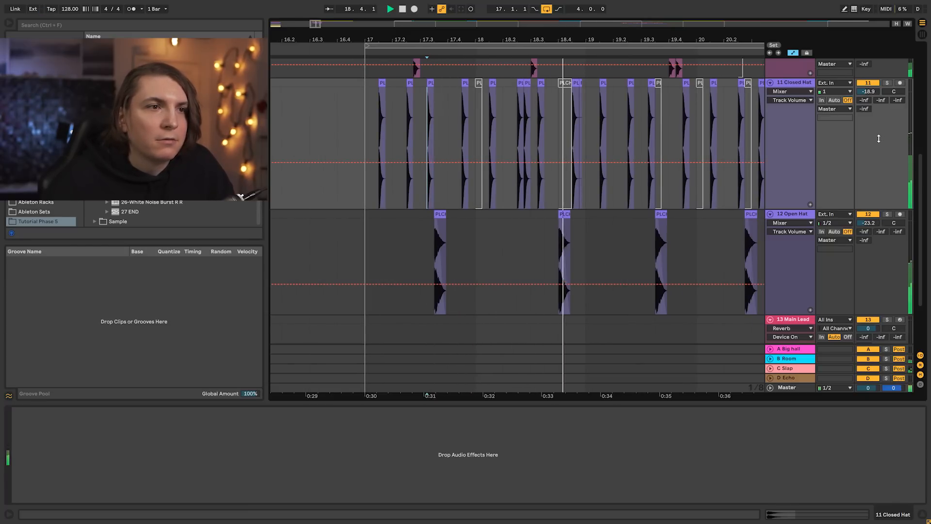
{"action": "left_click_drag", "start_coordinate": [562, 38], "coordinate": [553, 35]}
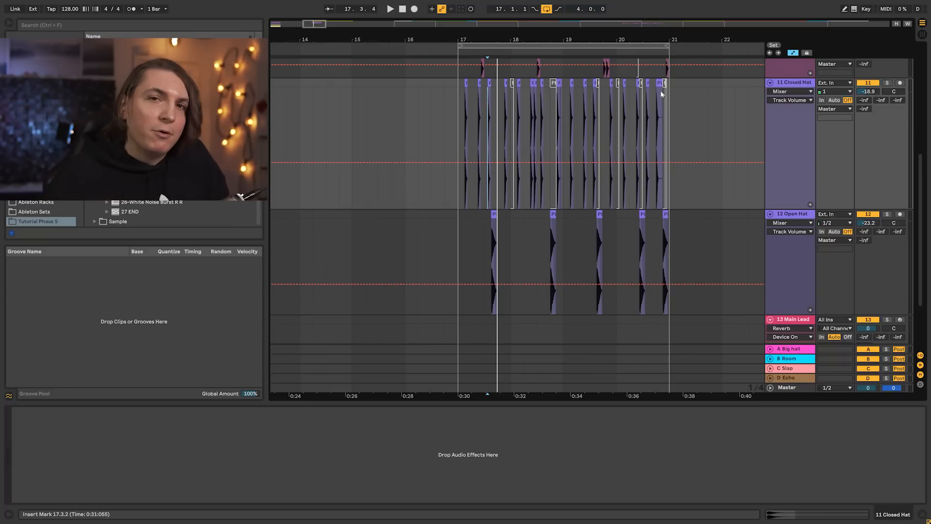
Collapse the Closed Hat and Open Hat tracks
{"action": "left_click", "coordinate": [771, 83]}
{"action": "left_click", "coordinate": [771, 92]}
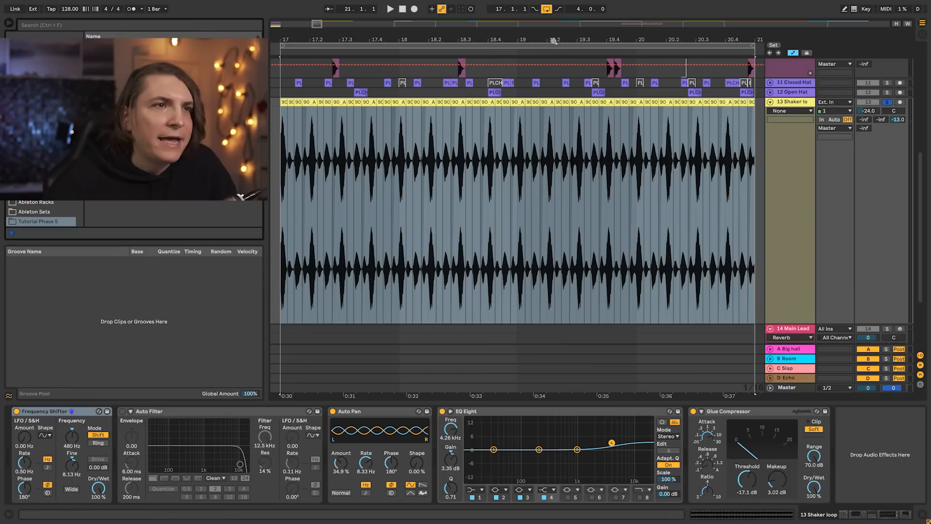
Copy the first Shaker loop slice to 16.3.1 and extend its start back to 15.2.3
{"action": "left_click_drag", "start_coordinate": [689, 36], "coordinate": [764, 35]}
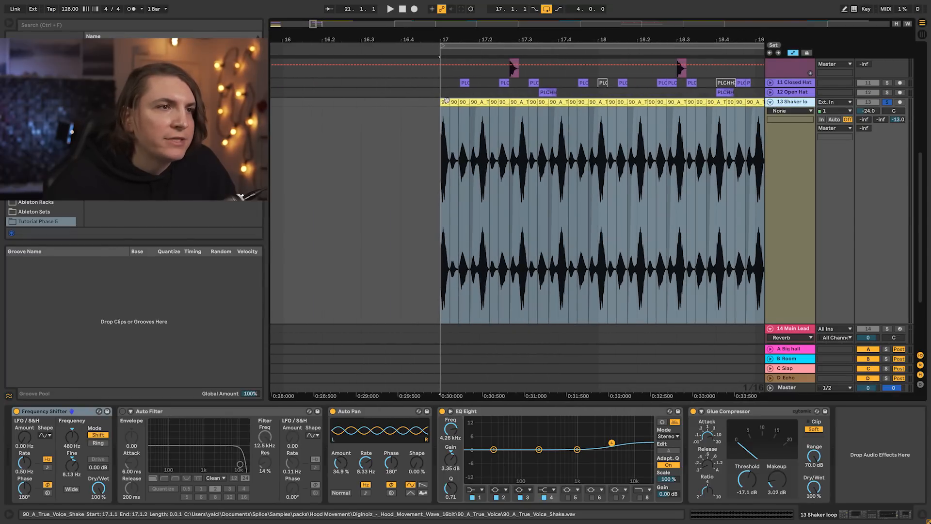
{"action": "left_click_drag", "start_coordinate": [445, 102], "coordinate": [369, 103]}
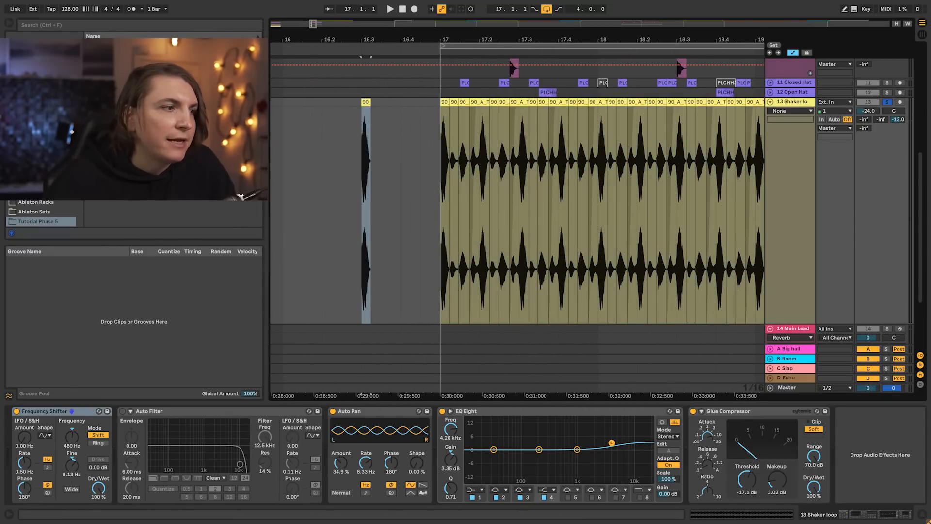
{"action": "left_click_drag", "start_coordinate": [647, 109], "coordinate": [394, 109]}
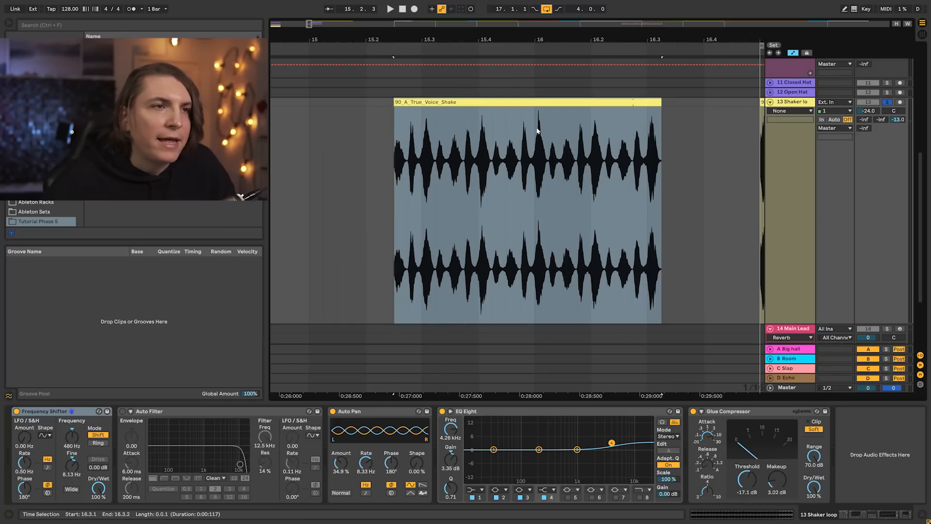
Play the extended 90_A_True_Voice_Shake copy from 15.4.1, then delete it
{"action": "left_click", "coordinate": [476, 126]}
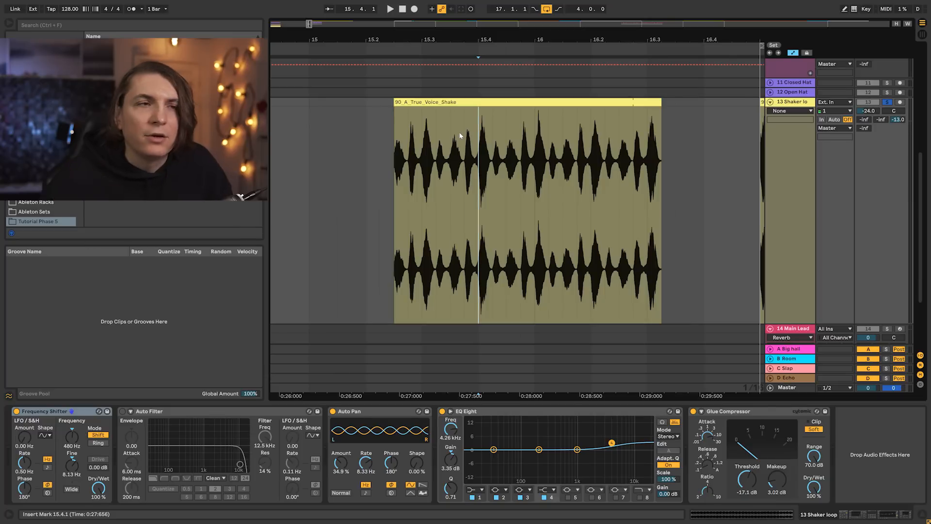
{"action": "key", "text": "space"}
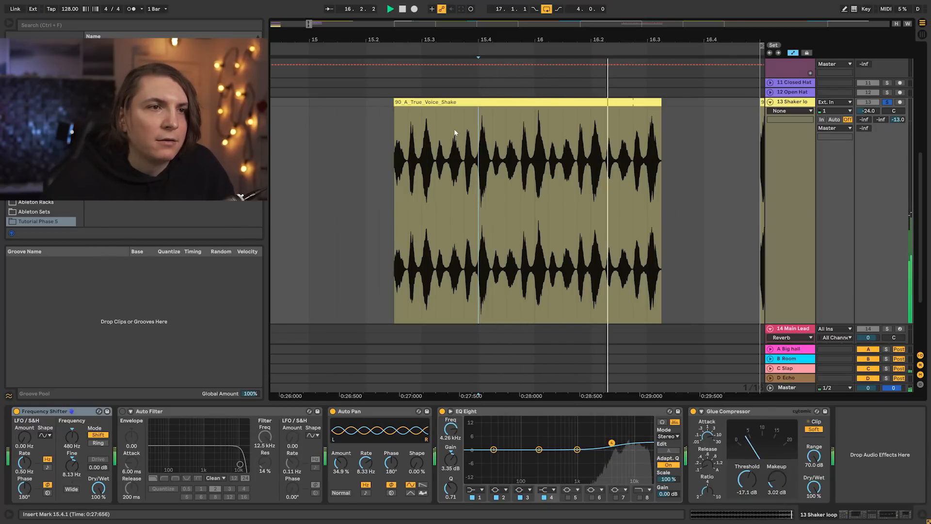
{"action": "left_click", "coordinate": [649, 104]}
{"action": "key", "text": "space"}
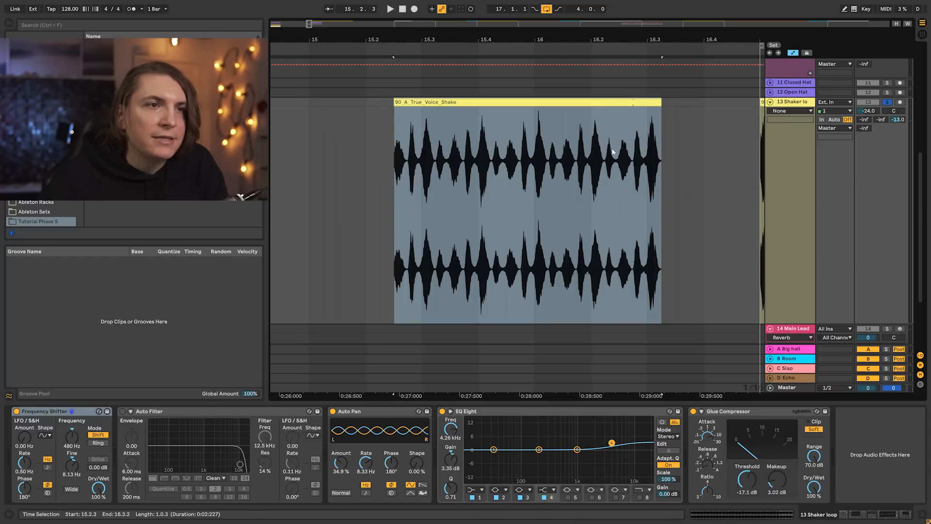
{"action": "key", "text": "Delete"}
Examine the slices and crossfades of the Shaker loop at bar 17 and play the soloed loop from 17.1.1
{"action": "left_click_drag", "start_coordinate": [616, 41], "coordinate": [277, 41]}
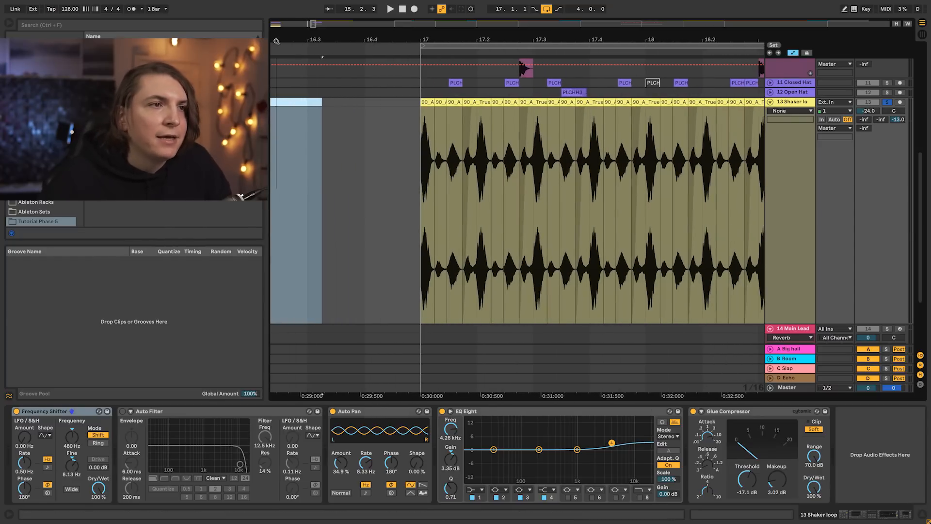
{"action": "left_click_drag", "start_coordinate": [420, 37], "coordinate": [420, 111]}
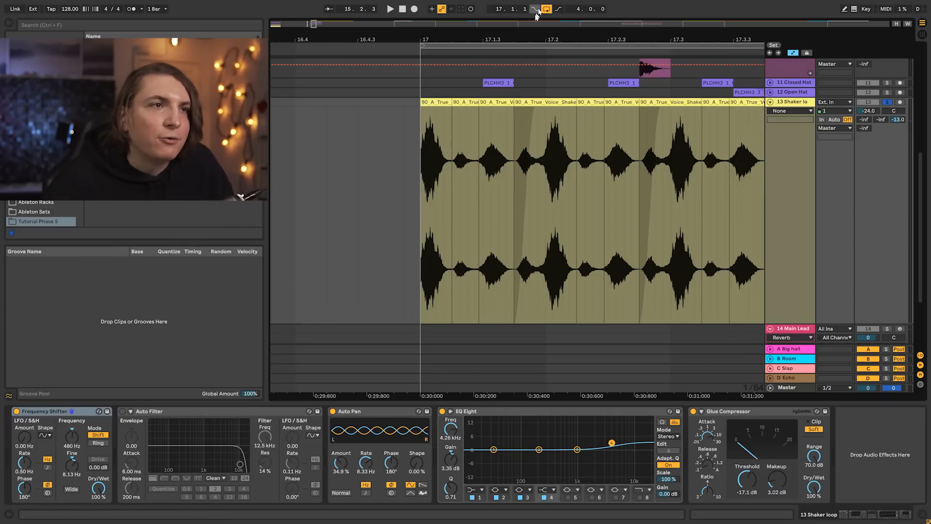
{"action": "left_click_drag", "start_coordinate": [532, 36], "coordinate": [435, 25]}
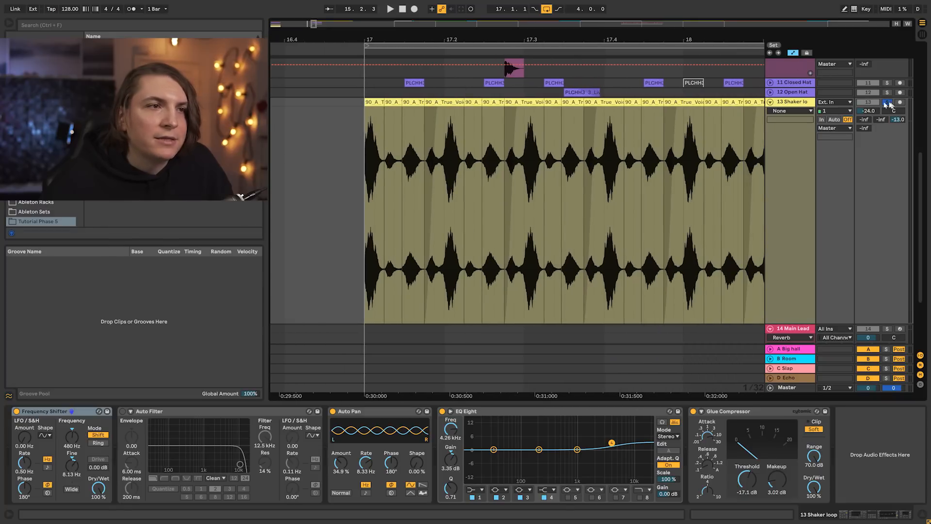
{"action": "key", "text": "space"}
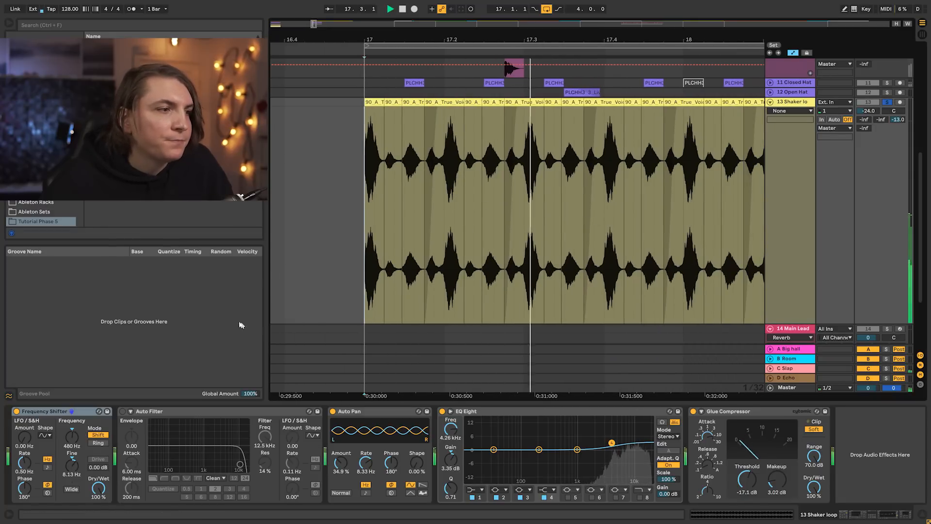
{"action": "key", "text": "space"}
Turn off the Frequency Shifter on the Shaker loop track and play the loop without it
{"action": "left_click", "coordinate": [25, 412]}
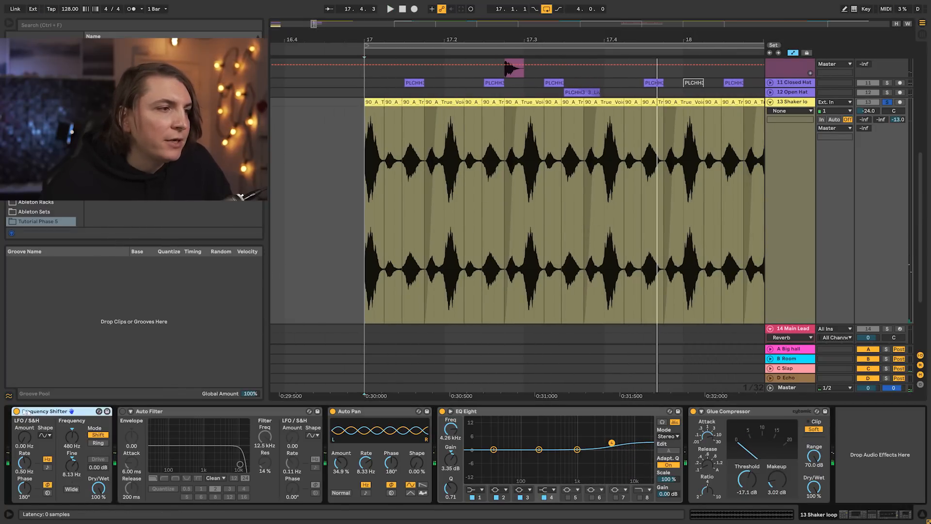
{"action": "left_click", "coordinate": [16, 411]}
{"action": "key", "text": "space"}
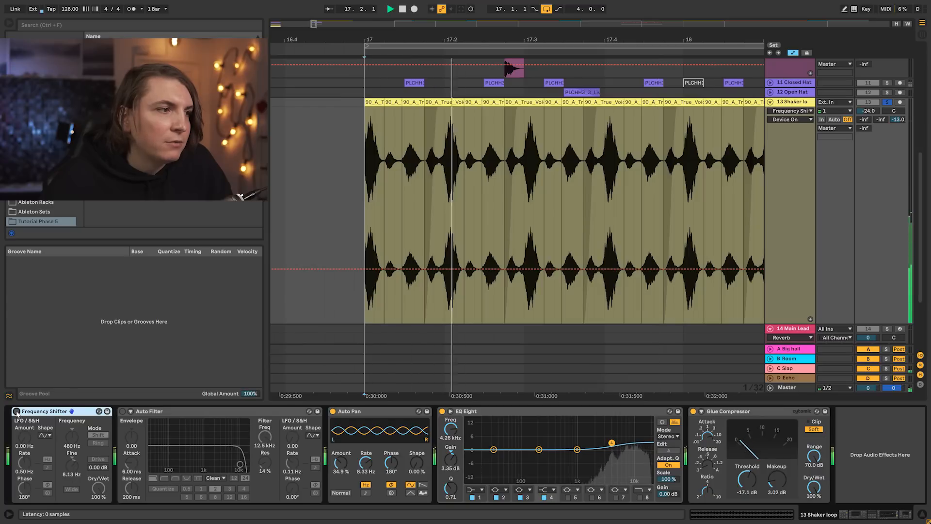
{"action": "key", "text": "space"}
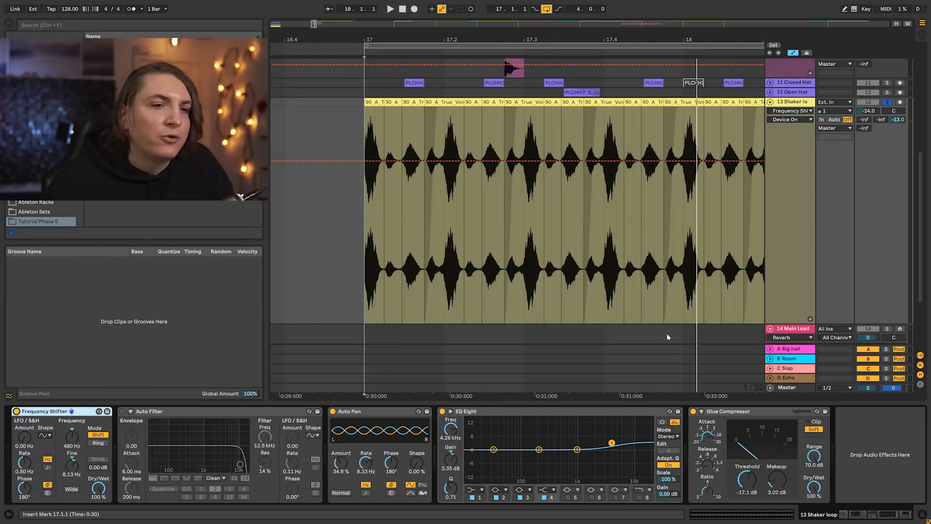
Unsolo the Shaker loop track and play it together with the other drums from 17.1.1
{"action": "left_click_drag", "start_coordinate": [509, 53], "coordinate": [406, 51]}
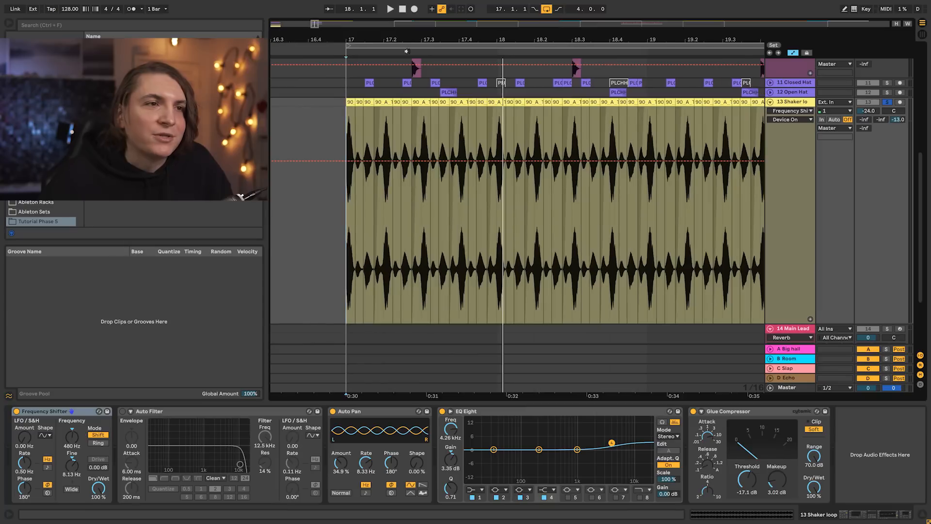
{"action": "left_click", "coordinate": [891, 102]}
{"action": "key", "text": "space"}
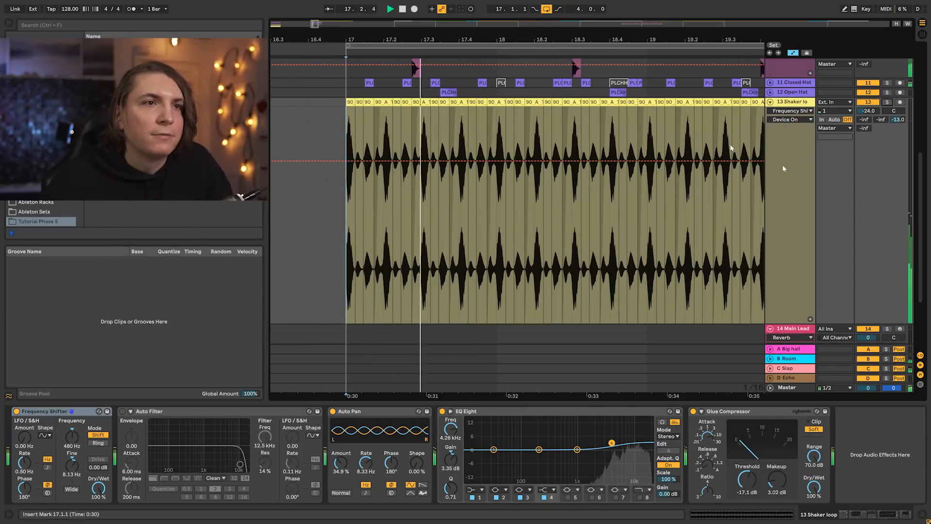
{"action": "left_click_drag", "start_coordinate": [505, 43], "coordinate": [479, 16]}
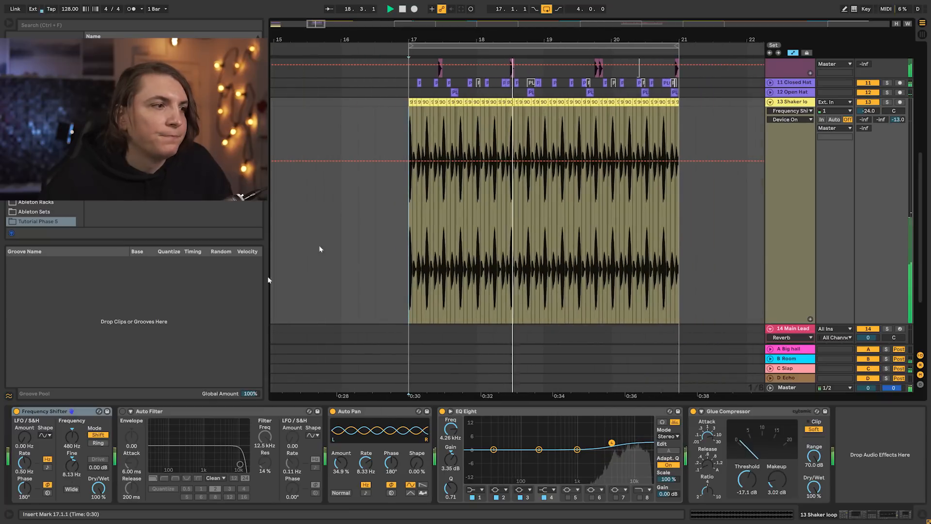
Compare the playing groove with the Shaker loop's Frequency Shifter switched off and on, leaving it switched on
{"action": "left_click", "coordinate": [17, 411]}
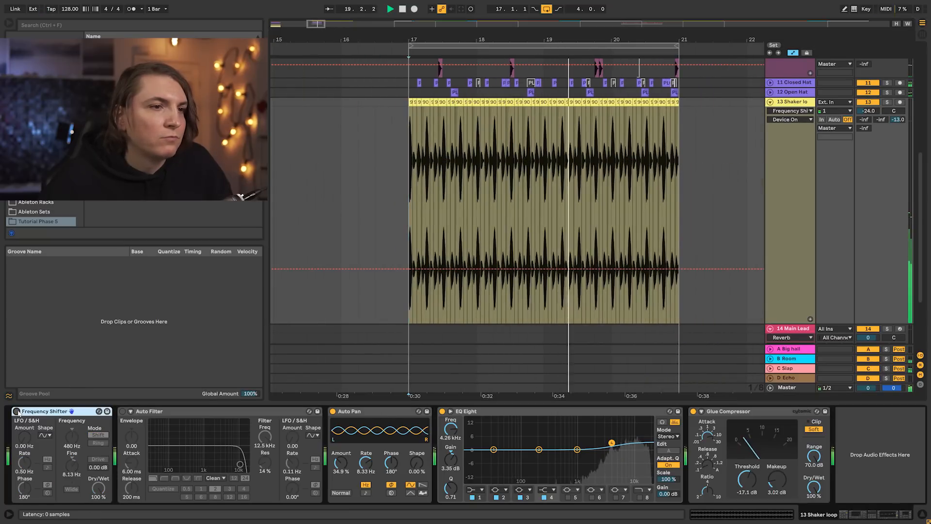
{"action": "left_click", "coordinate": [17, 411]}
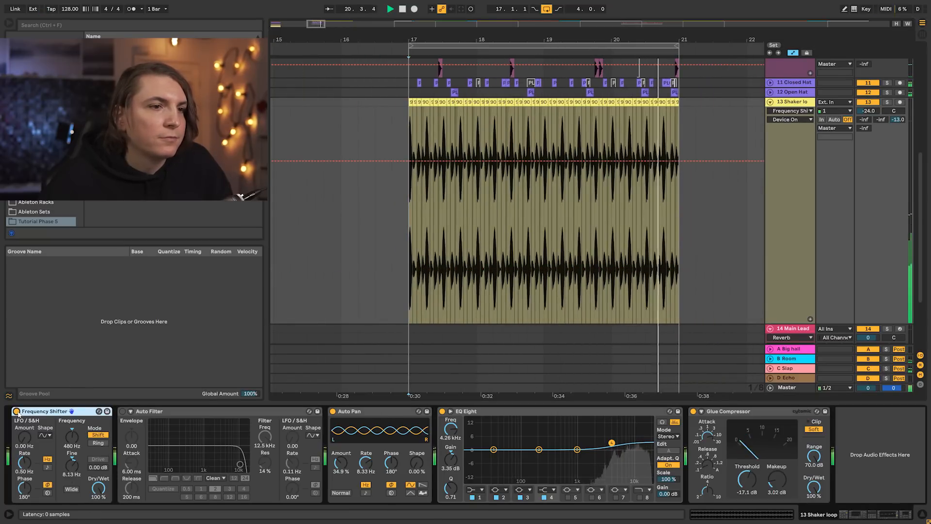
{"action": "left_click", "coordinate": [17, 411]}
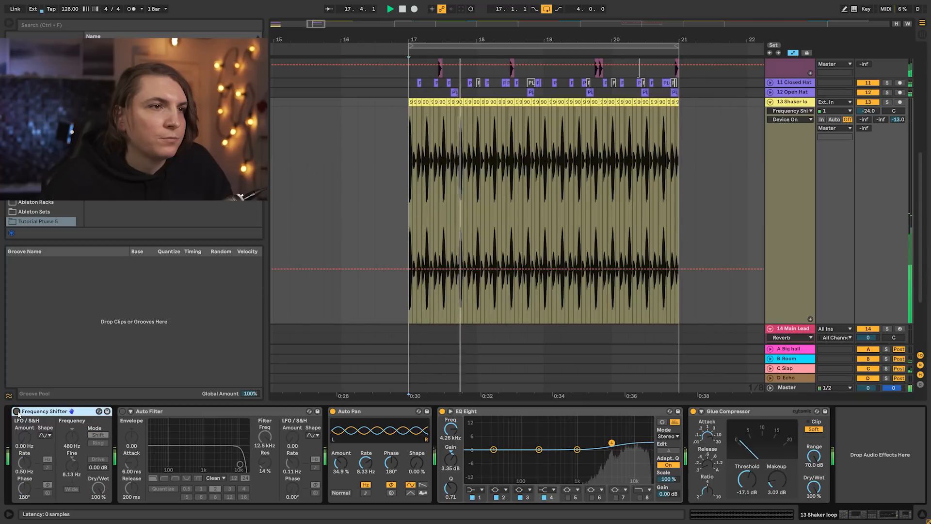
{"action": "left_click", "coordinate": [17, 412]}
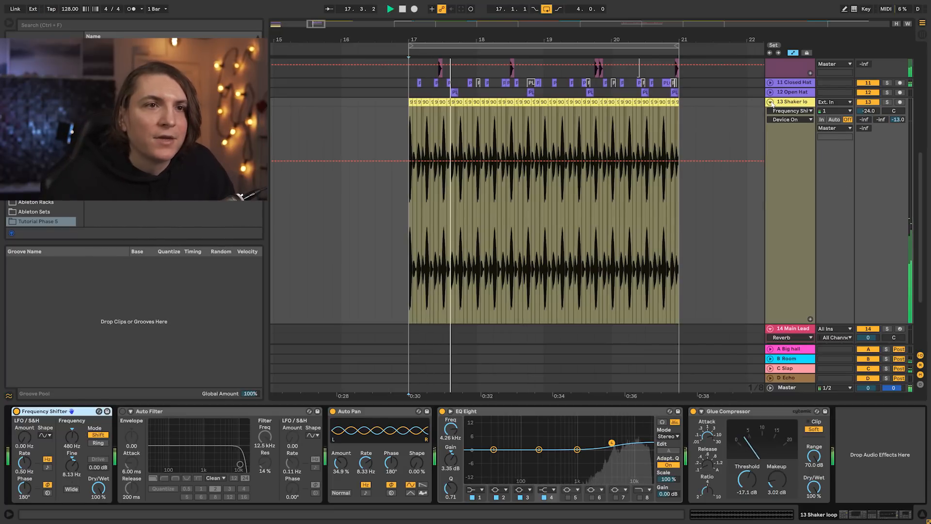
Fold all the track lanes and play the full groove from 17.1.1
{"action": "left_click", "coordinate": [770, 102]}
{"action": "key", "text": "h"}
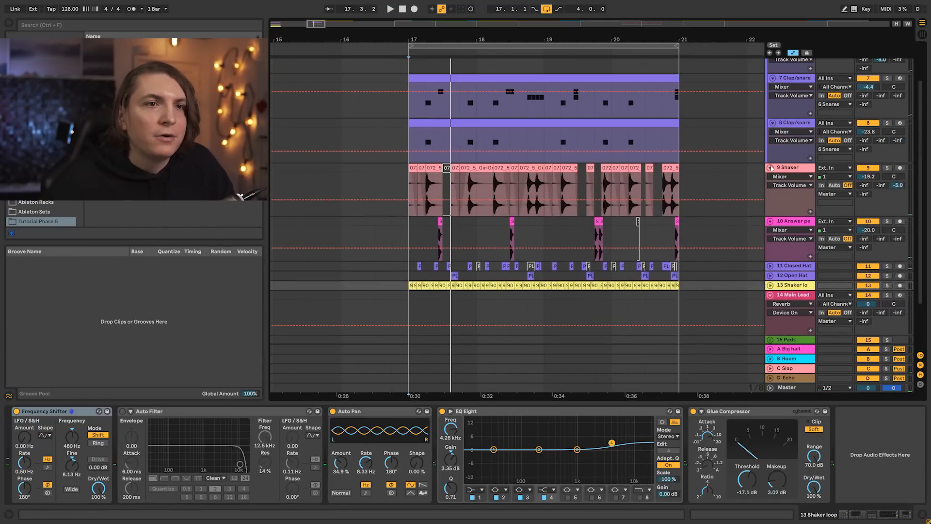
{"action": "left_click", "coordinate": [410, 73]}
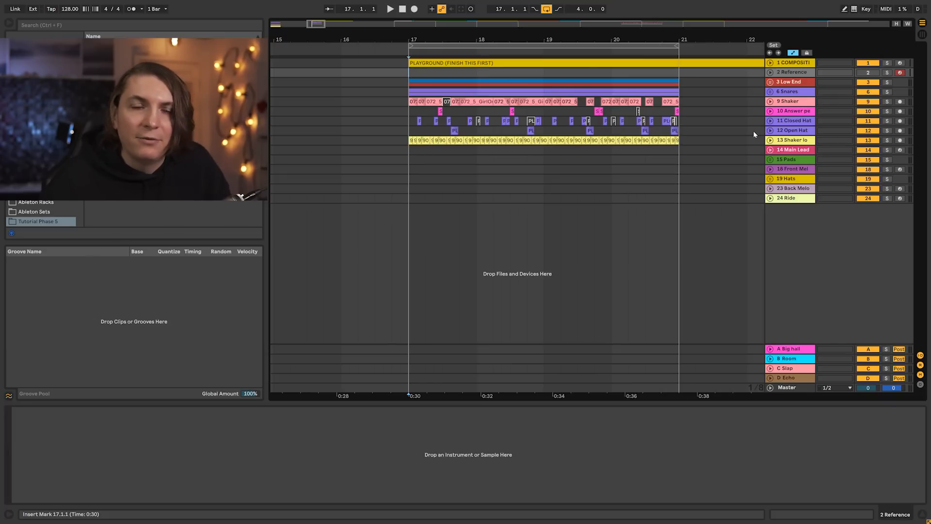
{"action": "key", "text": "space"}
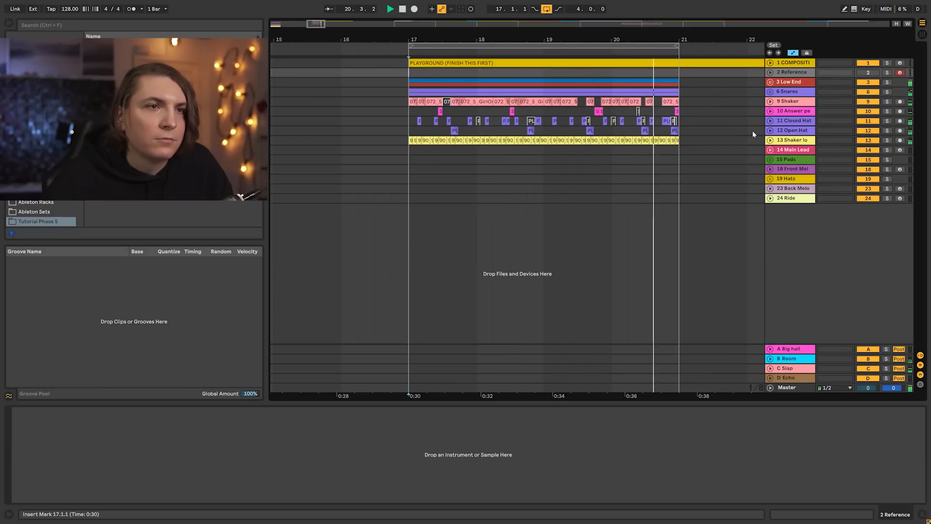
{"action": "key", "text": "space"}
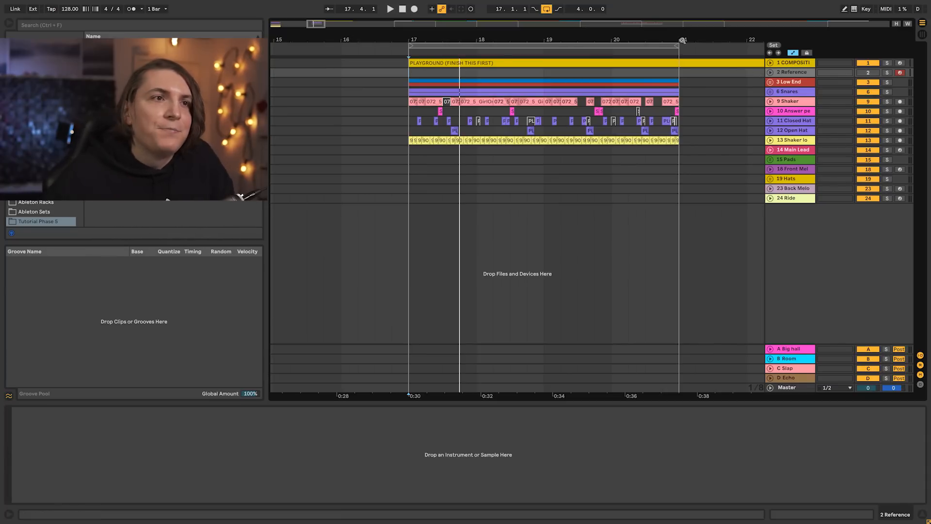
Find Serum_x64 in the browser, load it onto the Main Lead track and unfold that track
{"action": "left_click_drag", "start_coordinate": [598, 36], "coordinate": [596, 14]}
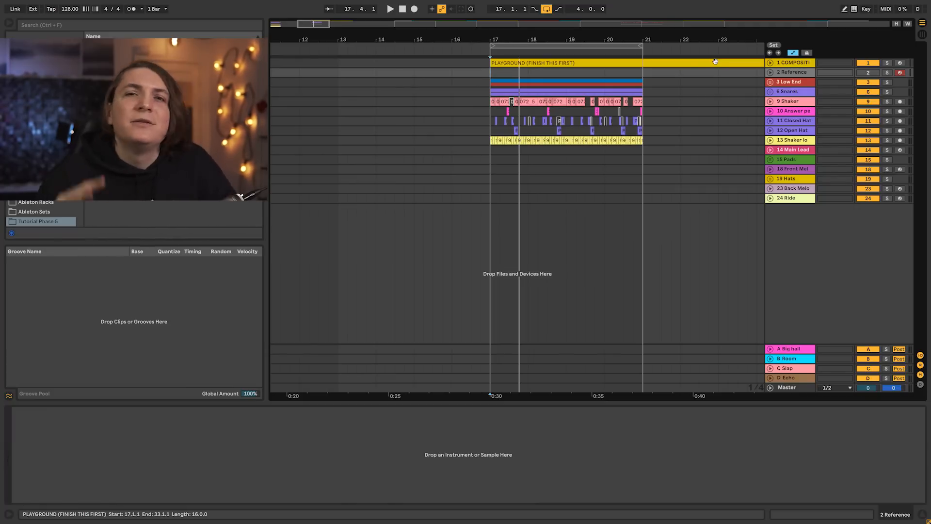
{"action": "left_click_drag", "start_coordinate": [626, 39], "coordinate": [625, 36]}
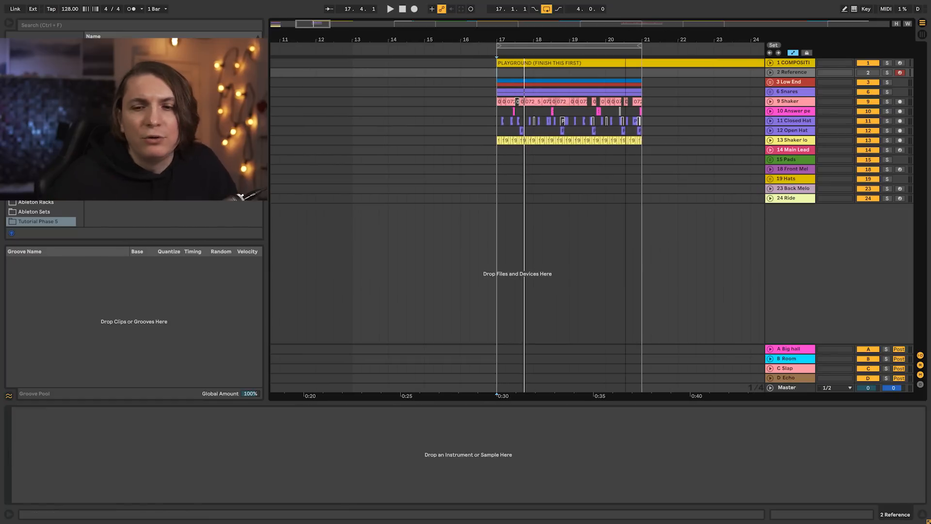
{"action": "left_click", "coordinate": [798, 152]}
{"action": "key", "text": "ctrl+f"}
{"action": "type", "text": "seru"}
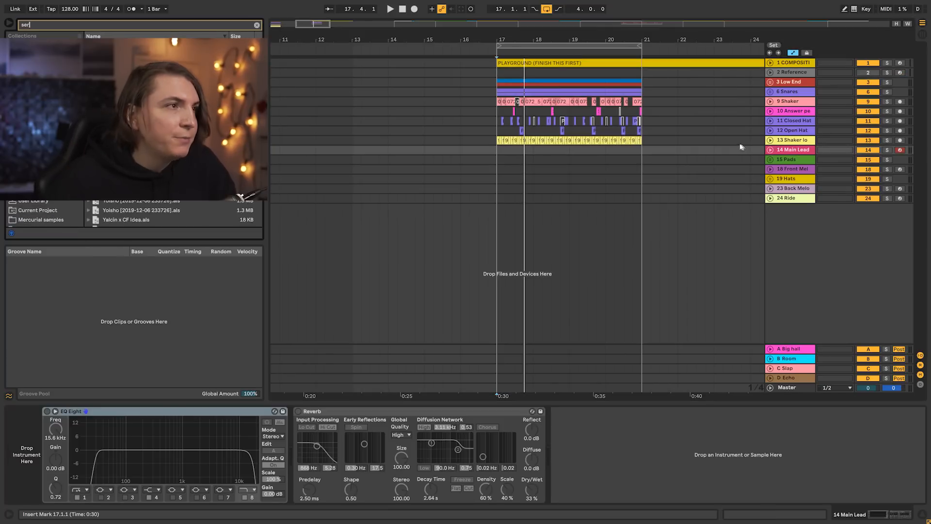
{"action": "key", "text": "Return"}
{"action": "left_click", "coordinate": [770, 150]}
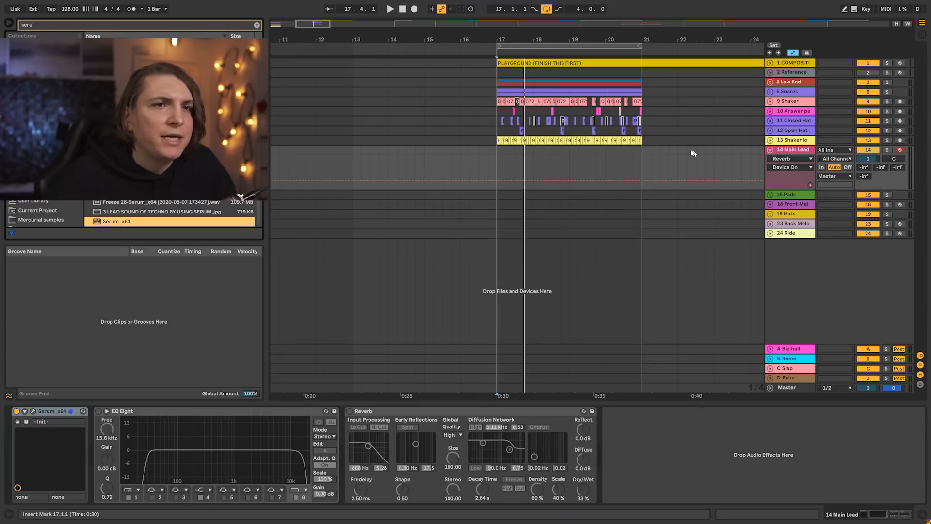
Place the Arp MIDI clip on the Main Lead track at 9.1.1 and loop its first four bars
{"action": "left_click_drag", "start_coordinate": [465, 40], "coordinate": [572, 38]}
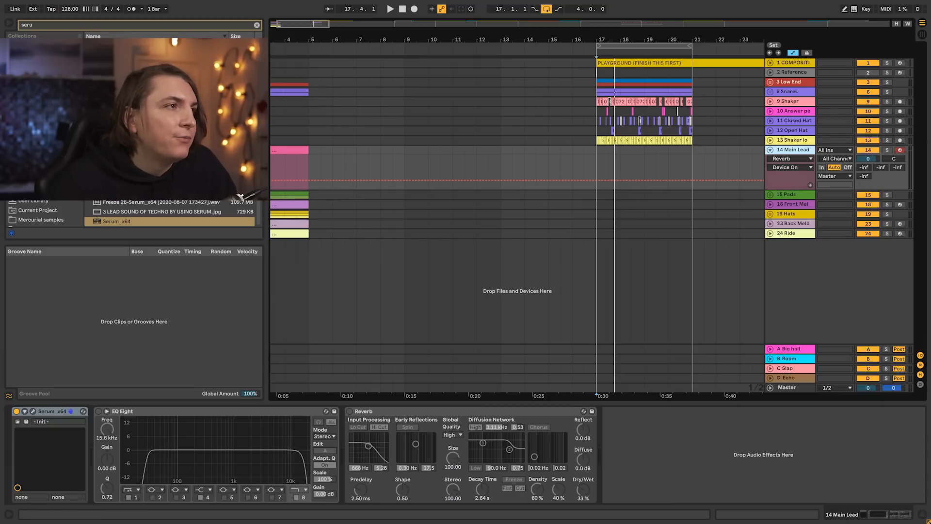
{"action": "left_click", "coordinate": [256, 26]}
{"action": "scroll", "coordinate": [51, 200], "scroll_direction": "down", "scroll_amount": 5}
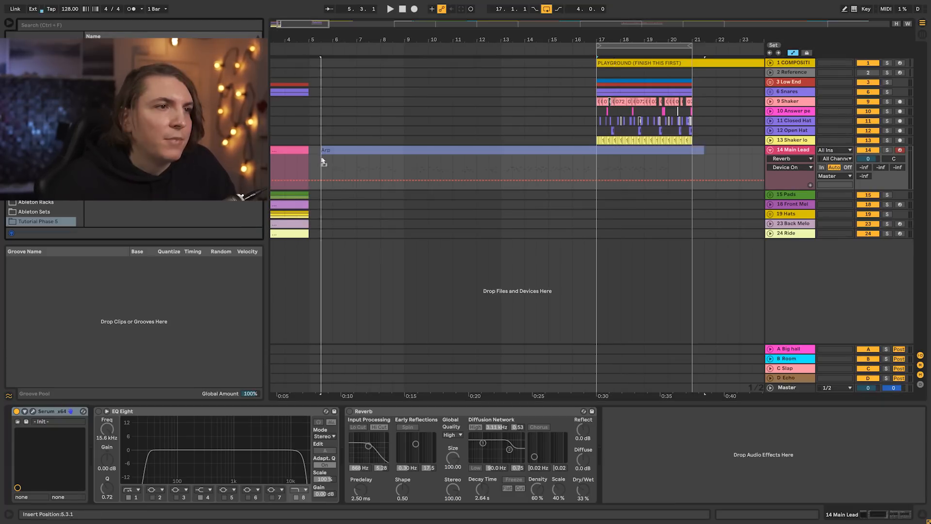
{"action": "mouse_move", "coordinate": [323, 161]}
{"action": "left_mouse_down"}
{"action": "mouse_move", "coordinate": [546, 167]}
{"action": "mouse_move", "coordinate": [501, 167]}
{"action": "left_mouse_up"}
{"action": "left_click", "coordinate": [518, 292]}
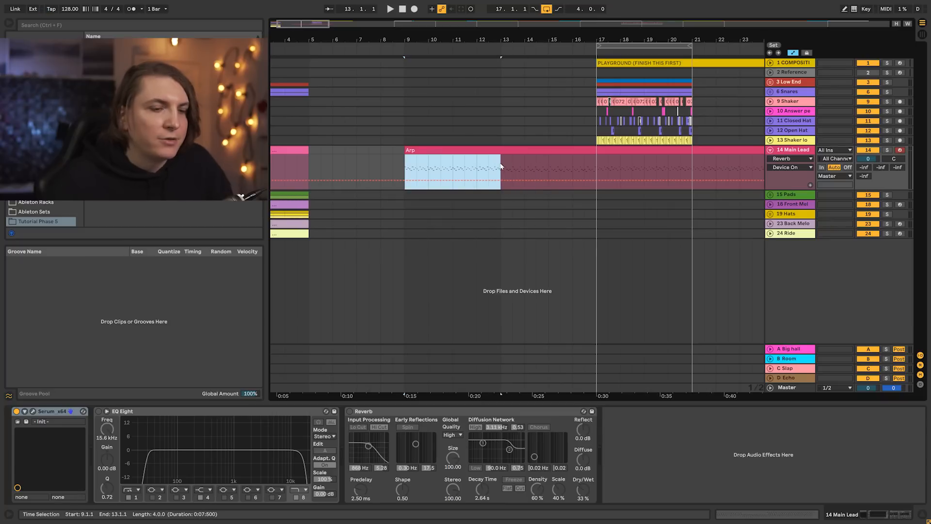
{"action": "key", "text": "ctrl+l"}
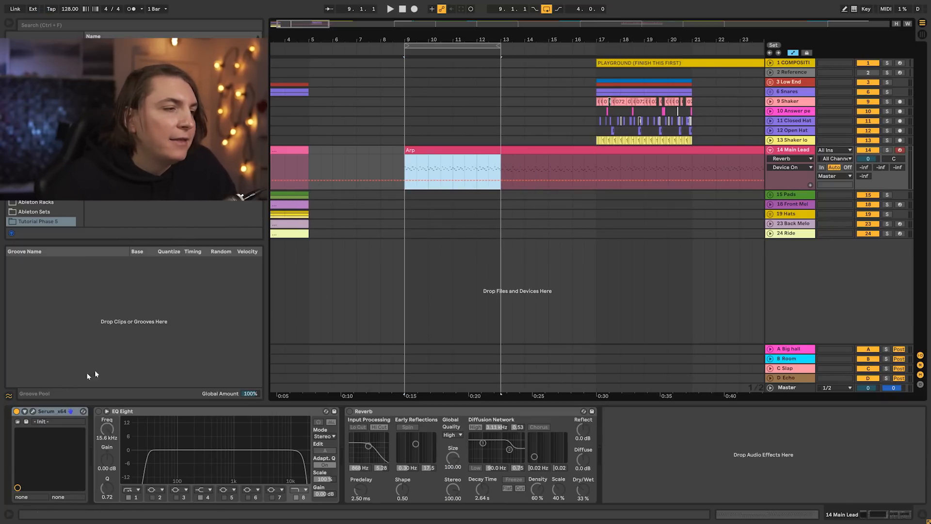
Open the Serum editor, enable the MG Low 12 filter and play the Arp clip
{"action": "left_click", "coordinate": [33, 410]}
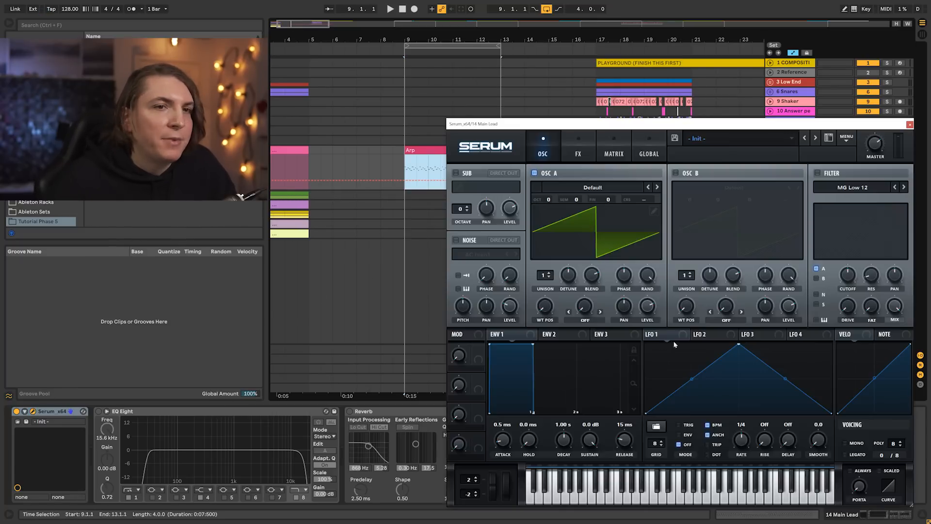
{"action": "left_click", "coordinate": [817, 173]}
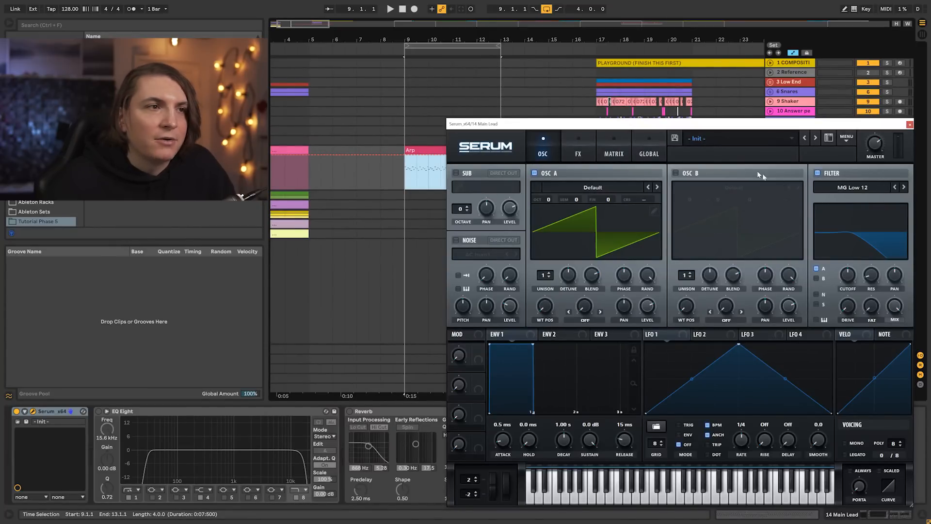
{"action": "key", "text": "space"}
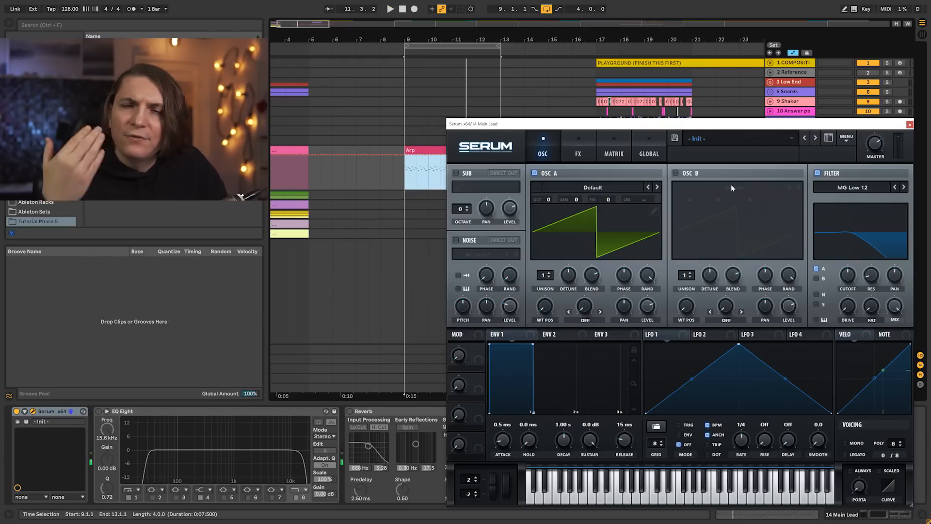
Enable oscillator B in Serum and set the wavetables of both oscillators A and B to Basic Mini
{"action": "left_click", "coordinate": [674, 174]}
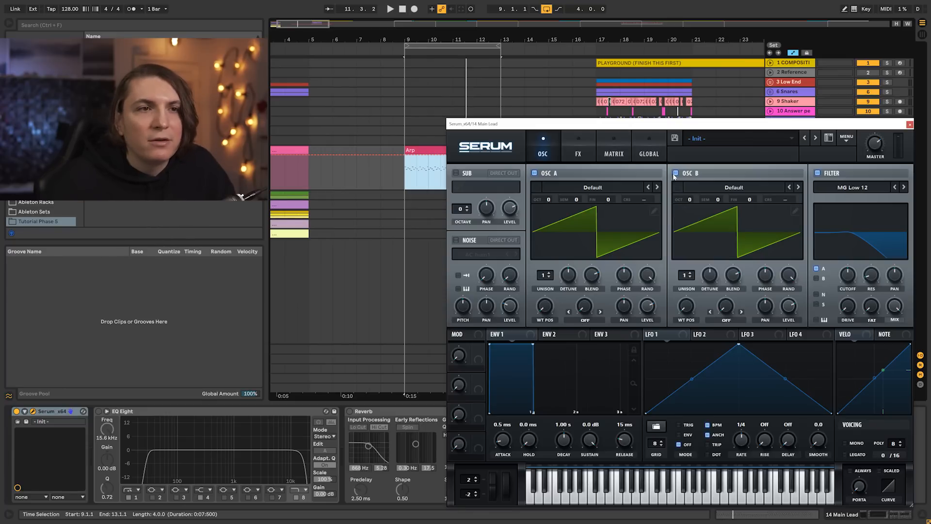
{"action": "left_click", "coordinate": [675, 174]}
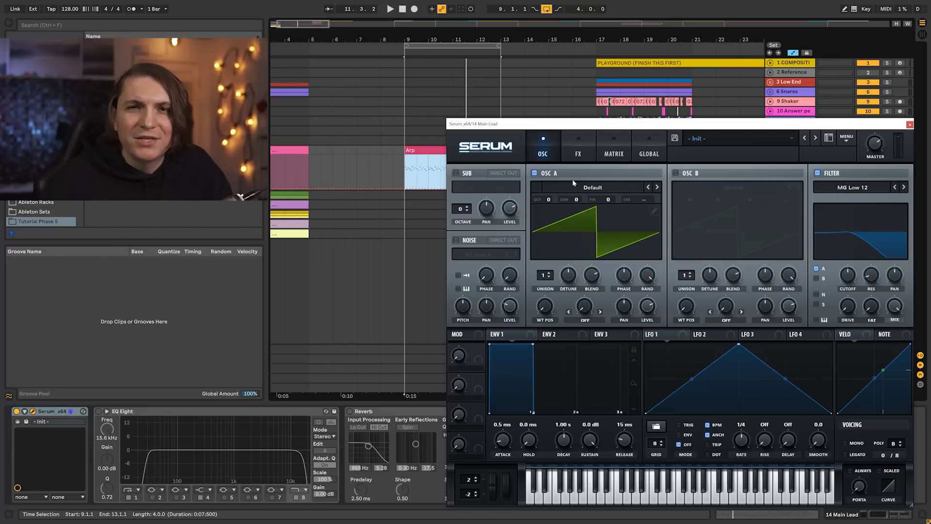
{"action": "left_click", "coordinate": [676, 174]}
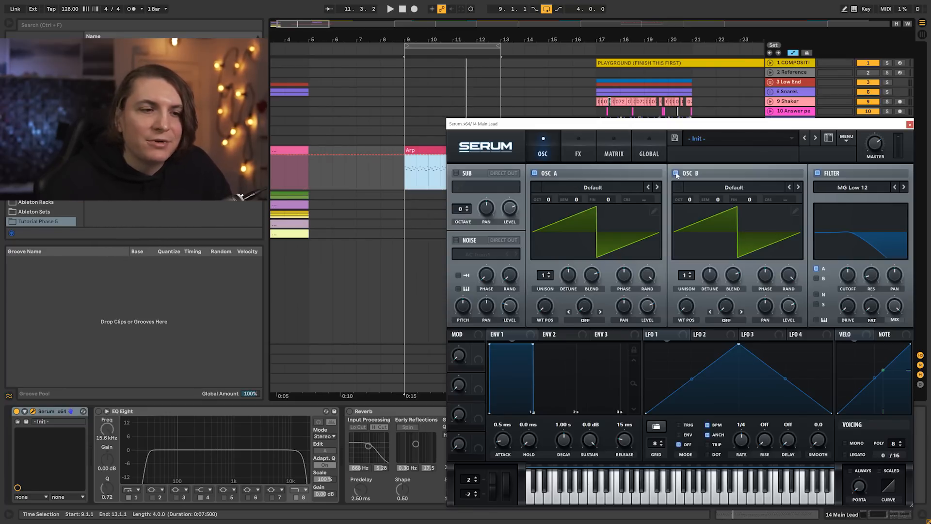
{"action": "left_click", "coordinate": [657, 187]}
{"action": "left_click", "coordinate": [657, 187]}
{"action": "left_click", "coordinate": [657, 187]}
{"action": "left_click", "coordinate": [657, 187]}
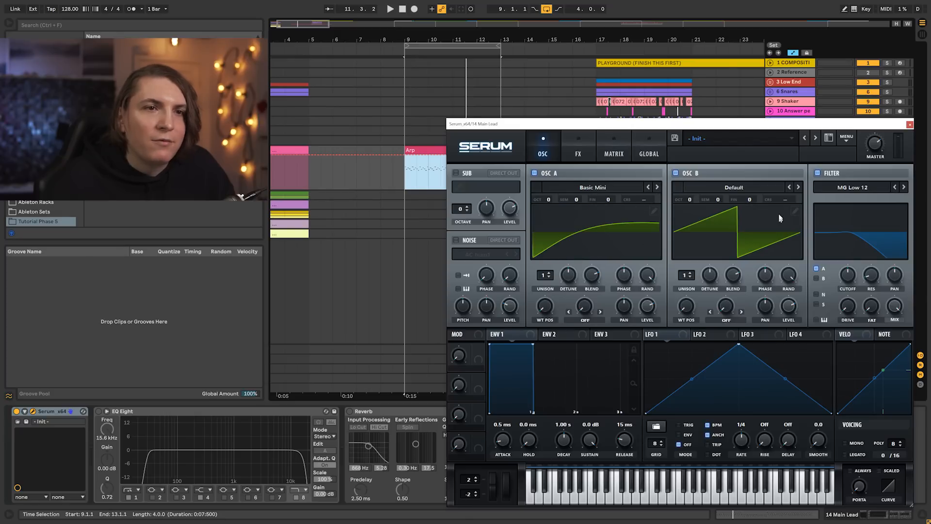
{"action": "left_click", "coordinate": [797, 188]}
{"action": "left_click", "coordinate": [797, 188]}
{"action": "left_click", "coordinate": [797, 187]}
{"action": "left_click", "coordinate": [798, 188]}
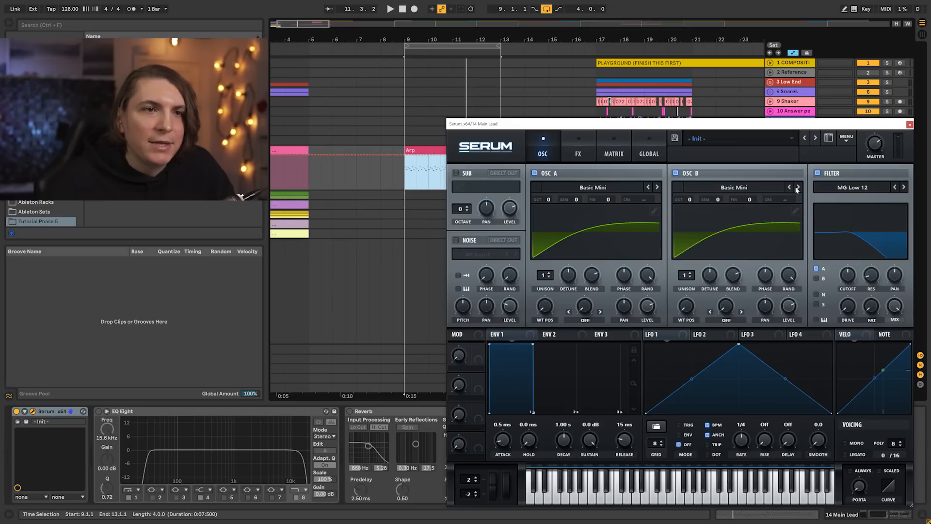
Fine-tune oscillator A to -4 cents and oscillator B to 4 cents, routing B through the filter and checking the sound in playback
{"action": "scroll", "coordinate": [610, 200], "scroll_direction": "down", "scroll_amount": 1}
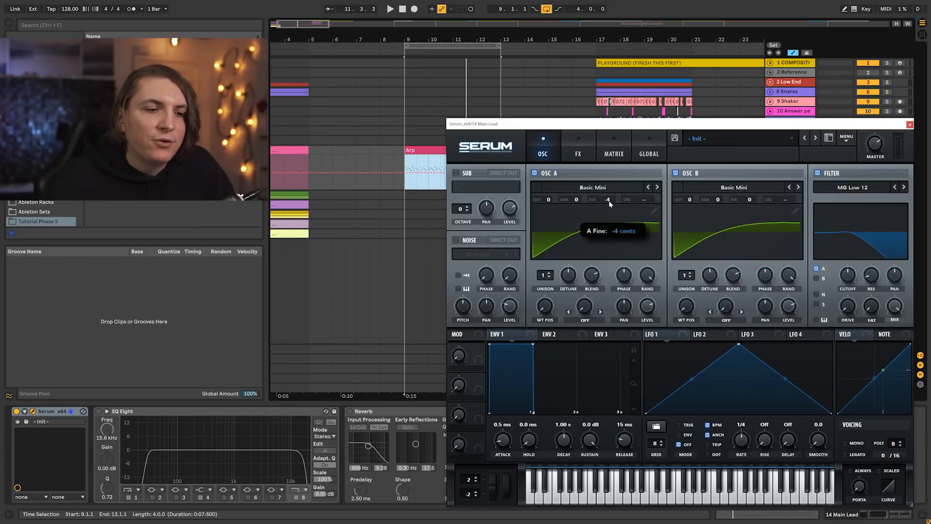
{"action": "scroll", "coordinate": [764, 196], "scroll_direction": "up", "scroll_amount": 5}
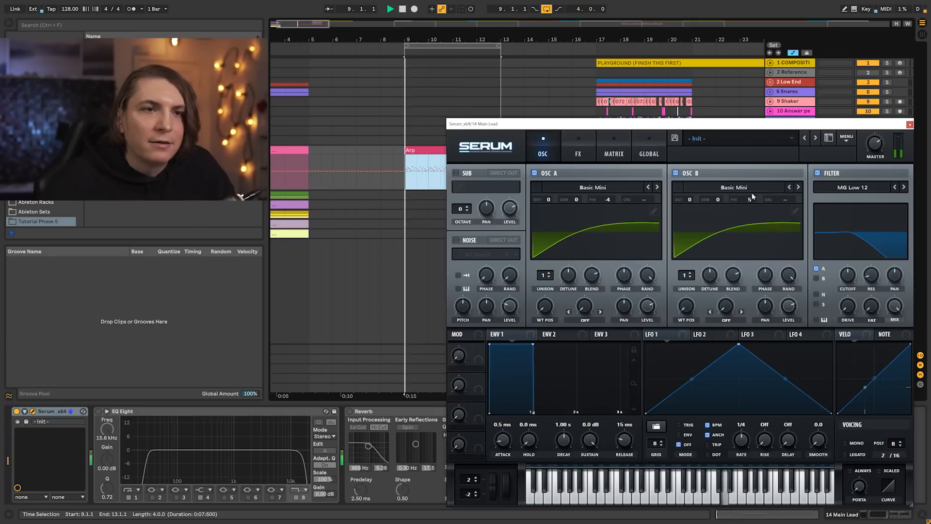
{"action": "key", "text": "space"}
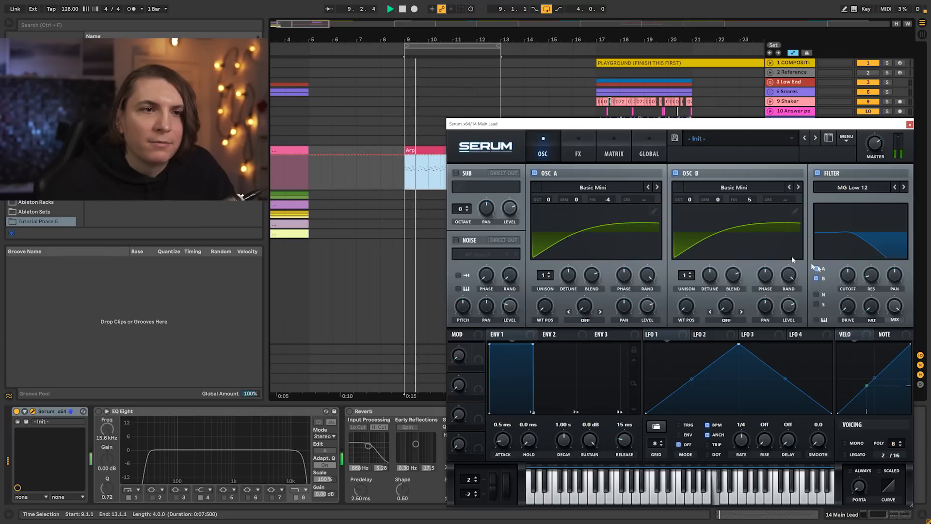
{"action": "key", "text": "space"}
{"action": "mouse_move", "coordinate": [748, 204]}
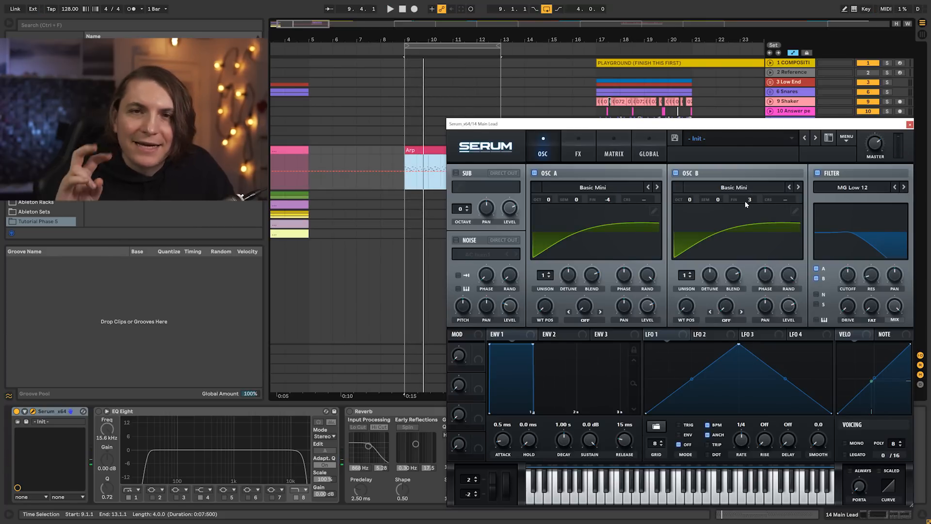
{"action": "key", "text": "space"}
{"action": "scroll", "coordinate": [748, 203], "scroll_direction": "down", "scroll_amount": 1}
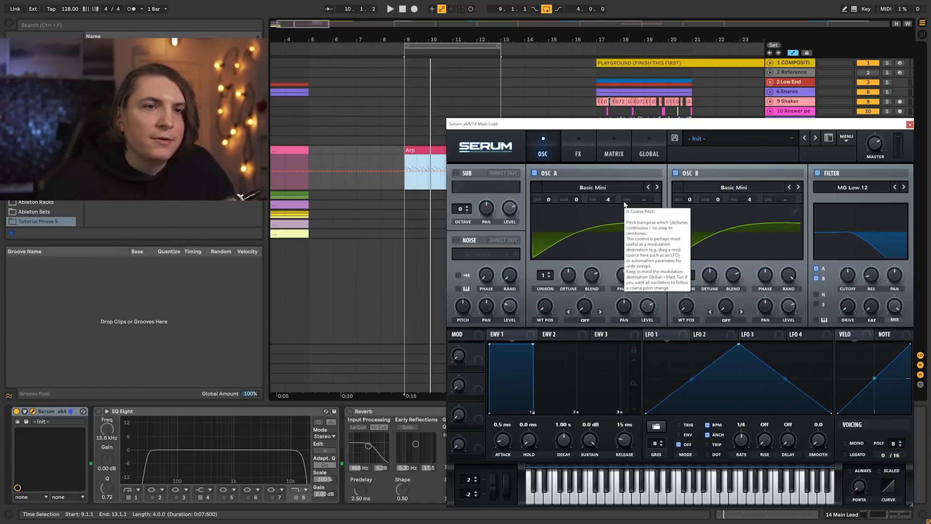
Shape Envelope 1 with sustain at -oo dB, a 575 ms decay and a steeper decay curve
{"action": "left_click_drag", "start_coordinate": [533, 344], "coordinate": [523, 413]}
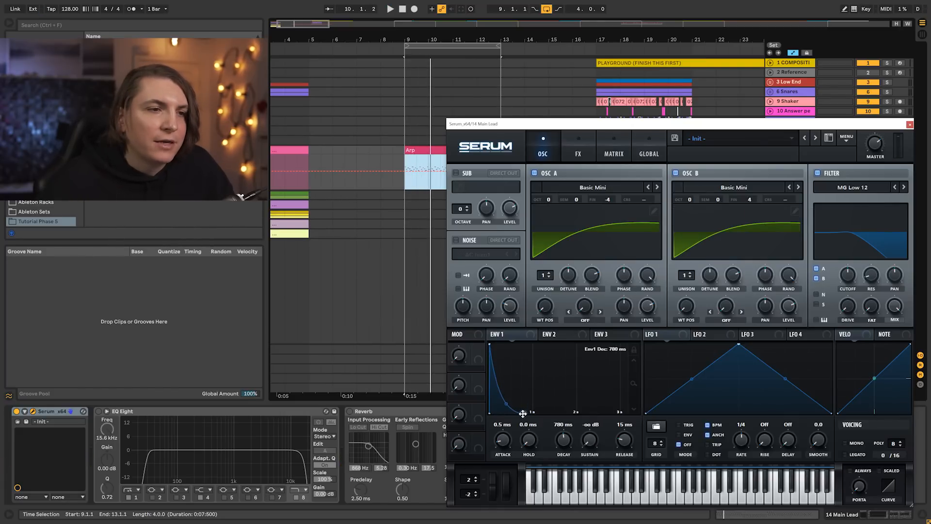
{"action": "left_click_drag", "start_coordinate": [563, 439], "coordinate": [569, 444]}
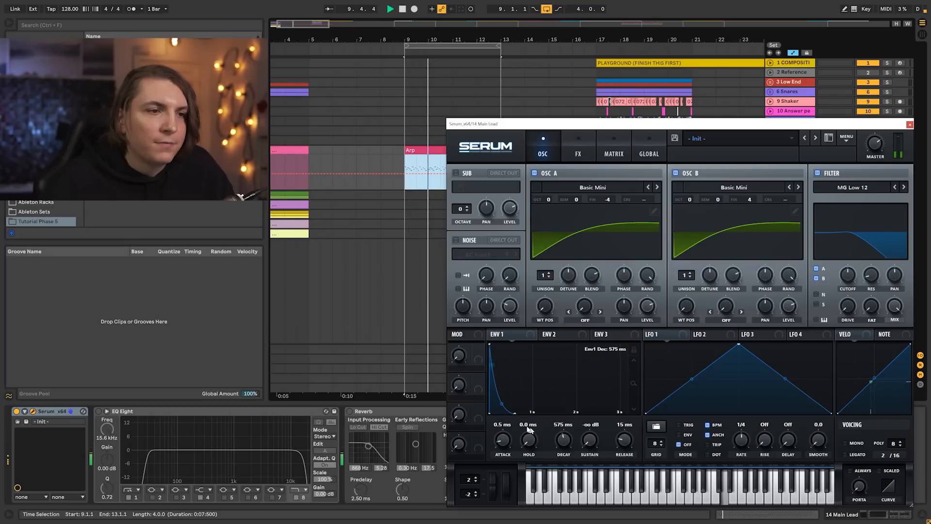
{"action": "mouse_move", "coordinate": [505, 405]}
{"action": "left_mouse_down"}
{"action": "mouse_move", "coordinate": [504, 388]}
{"action": "mouse_move", "coordinate": [502, 410]}
{"action": "left_mouse_up"}
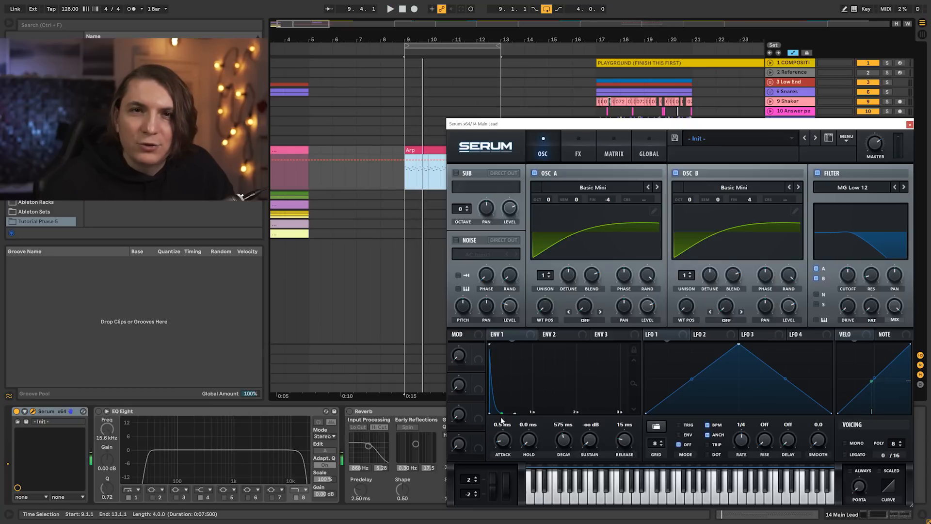
Set Envelope 1's decay to 604 ms and fine-tune its decay curve while auditioning the arp
{"action": "left_click_drag", "start_coordinate": [502, 413], "coordinate": [504, 381]}
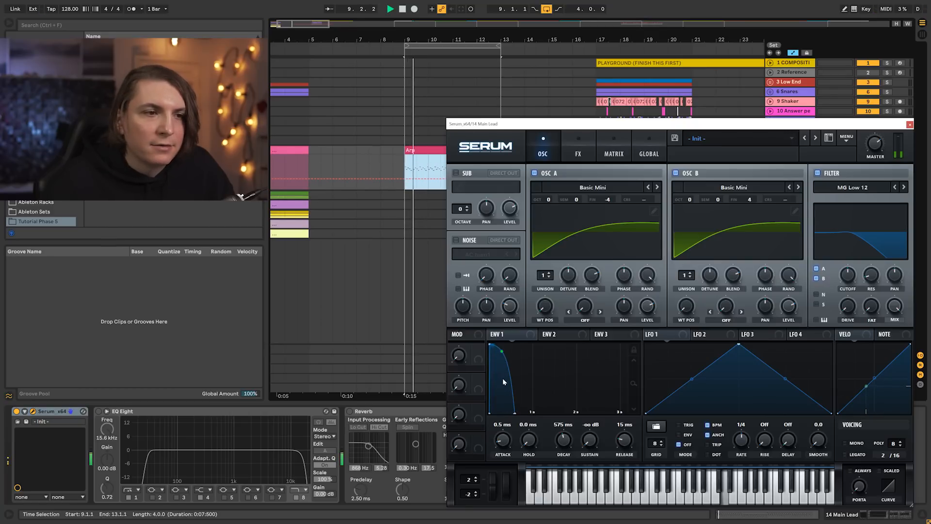
{"action": "left_click_drag", "start_coordinate": [503, 382], "coordinate": [502, 375]}
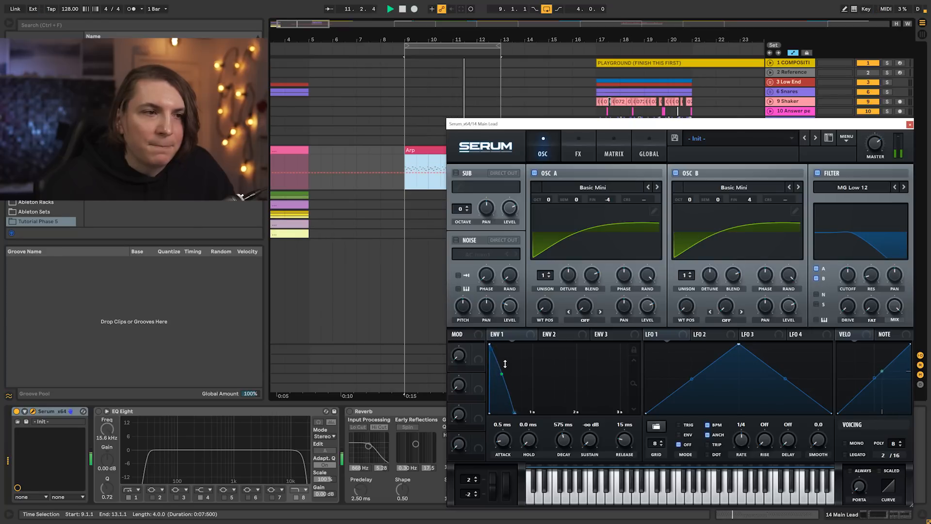
{"action": "left_click_drag", "start_coordinate": [504, 375], "coordinate": [503, 365]}
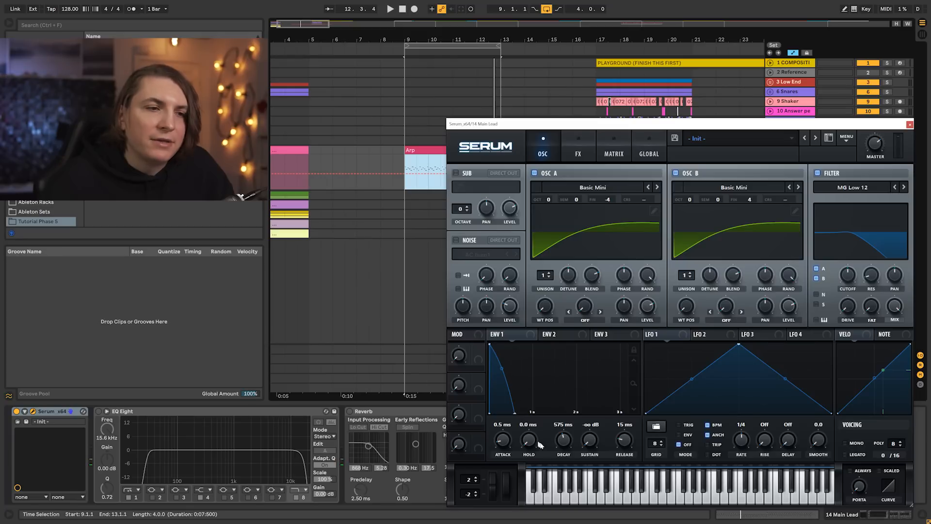
{"action": "mouse_move", "coordinate": [566, 444]}
{"action": "left_mouse_down"}
{"action": "mouse_move", "coordinate": [565, 479]}
{"action": "mouse_move", "coordinate": [563, 437]}
{"action": "left_mouse_up"}
{"action": "mouse_move", "coordinate": [503, 369]}
{"action": "left_mouse_down"}
{"action": "mouse_move", "coordinate": [505, 388]}
{"action": "mouse_move", "coordinate": [504, 378]}
{"action": "left_mouse_up"}
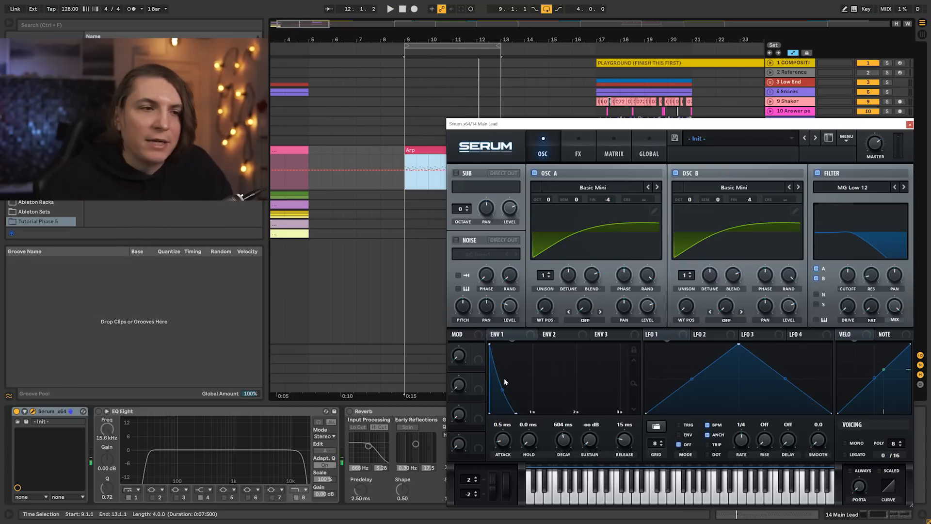
Shape Envelope 2 with 0% sustain and a 403 ms decay, and assign it to the filter cutoff
{"action": "left_click", "coordinate": [551, 336]}
{"action": "left_click_drag", "start_coordinate": [536, 343], "coordinate": [505, 424]}
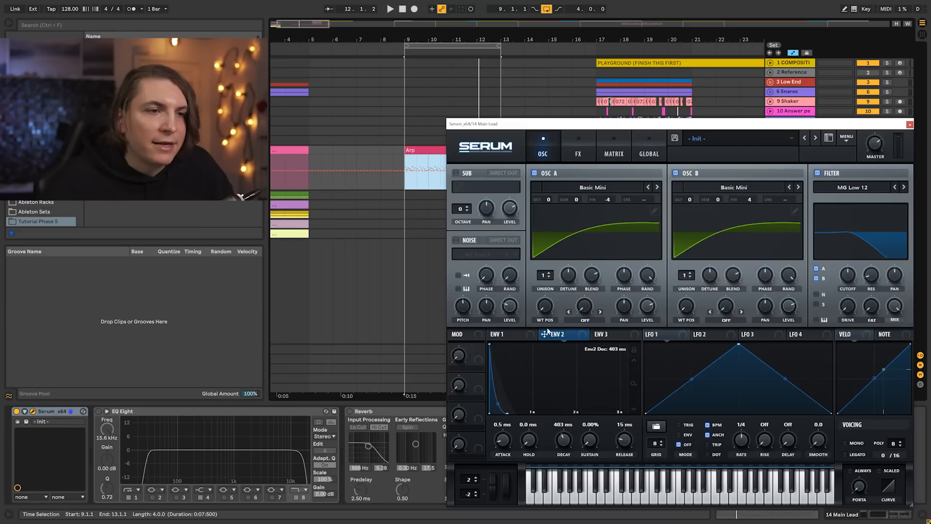
{"action": "left_click_drag", "start_coordinate": [866, 276], "coordinate": [854, 273]}
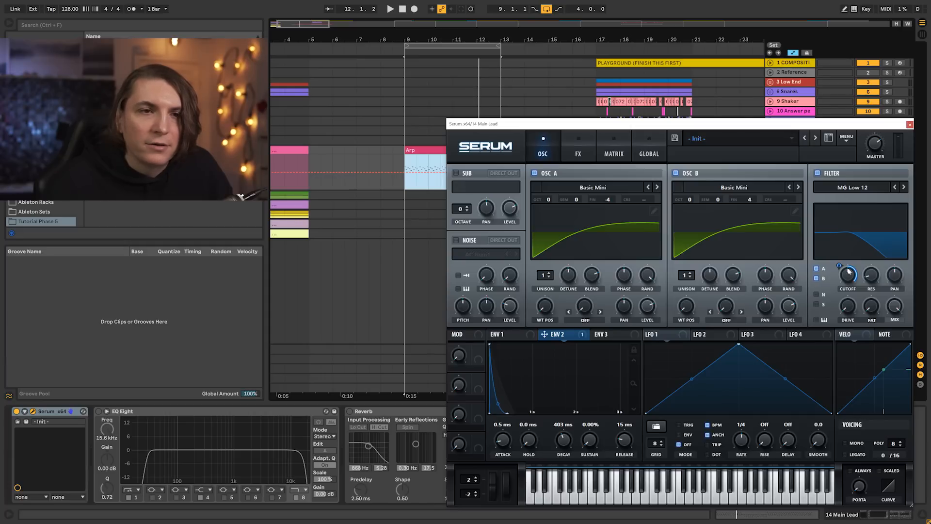
{"action": "left_click_drag", "start_coordinate": [840, 264], "coordinate": [842, 273]}
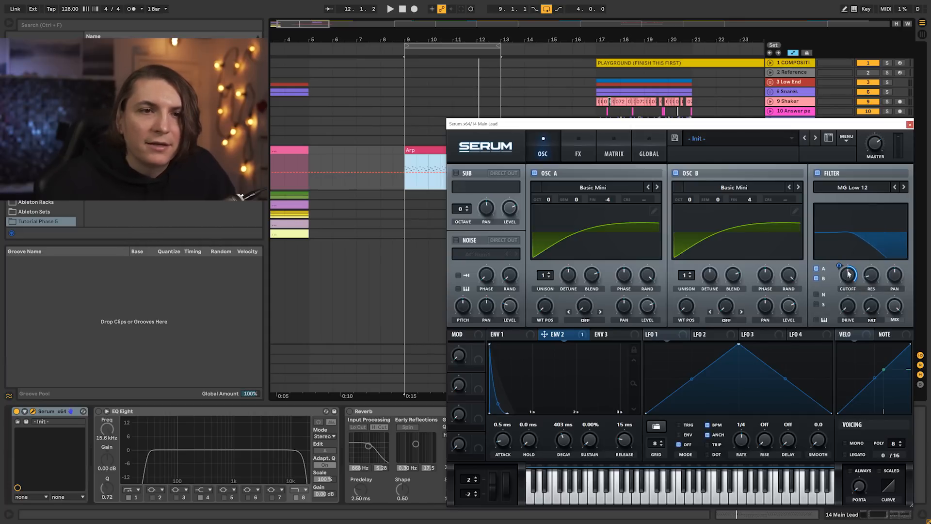
Lower the filter cutoff and adjust Envelope 2's modulation amount on it while playing the arp
{"action": "key", "text": "space"}
{"action": "left_click_drag", "start_coordinate": [840, 266], "coordinate": [844, 266]}
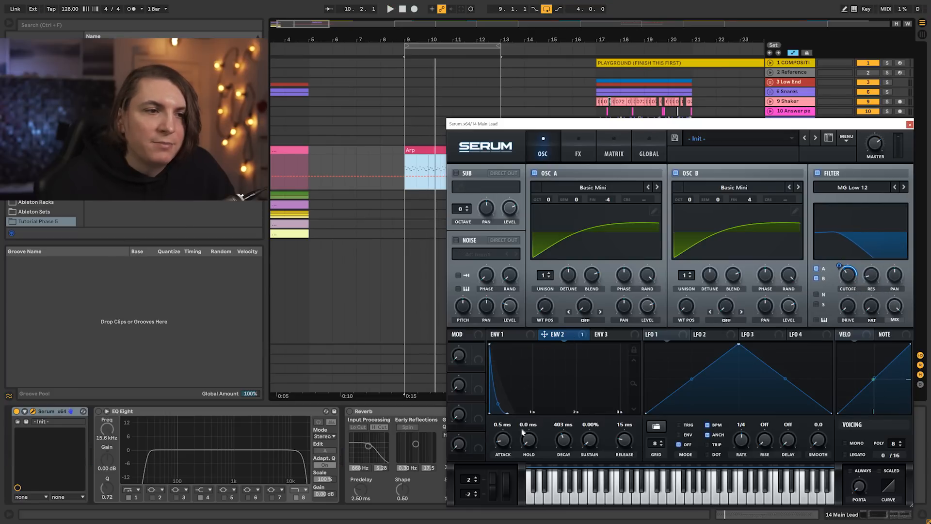
{"action": "right_click", "coordinate": [841, 284]}
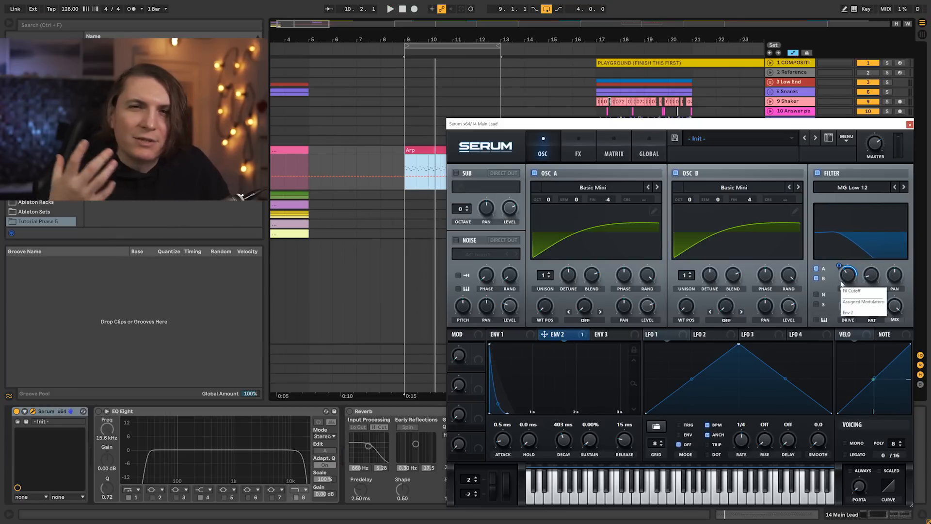
{"action": "left_click", "coordinate": [848, 276]}
{"action": "key", "text": "space"}
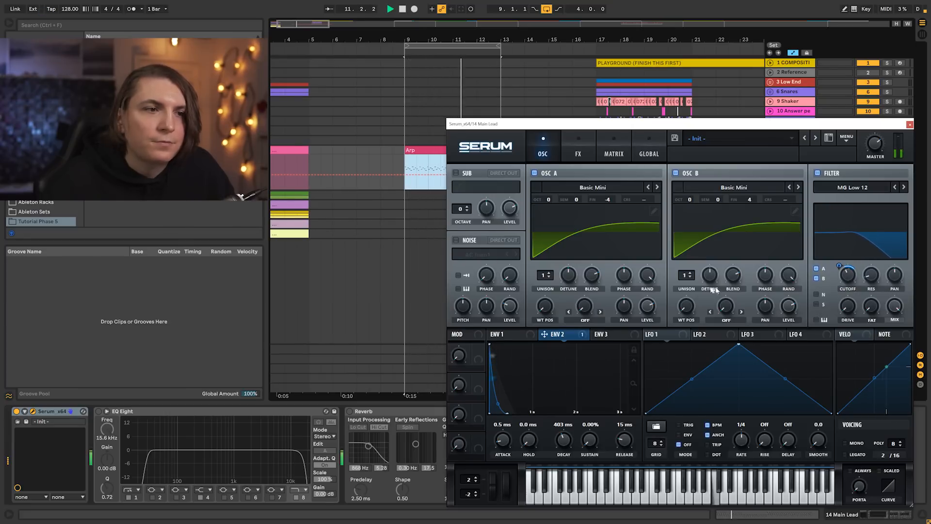
{"action": "left_click_drag", "start_coordinate": [849, 276], "coordinate": [851, 280]}
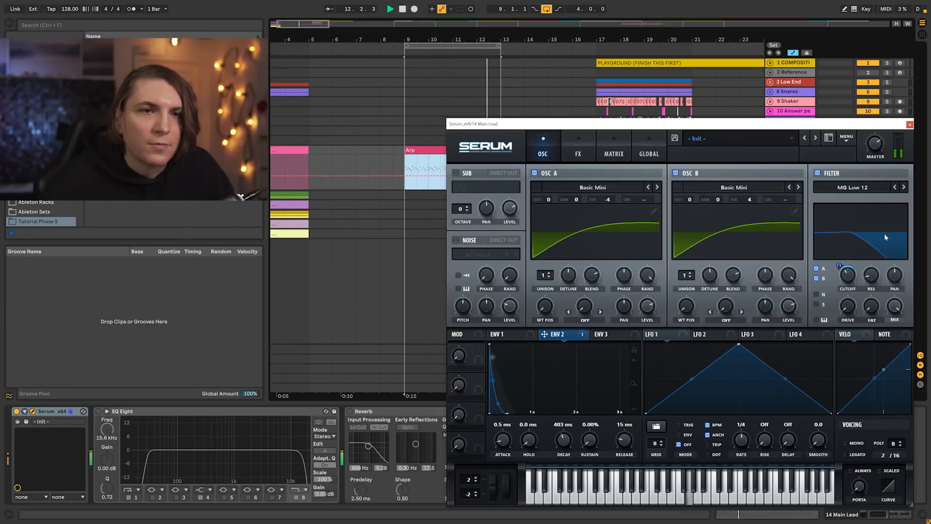
Compare the MG Low 24 filter in playback and set the filter type to MG Low 18
{"action": "left_click", "coordinate": [905, 189]}
{"action": "left_click", "coordinate": [905, 189]}
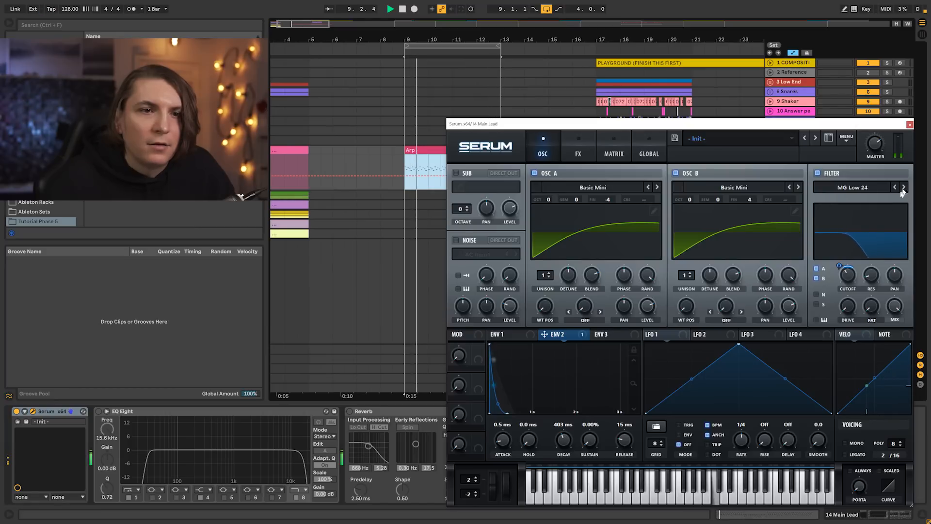
{"action": "key", "text": "space"}
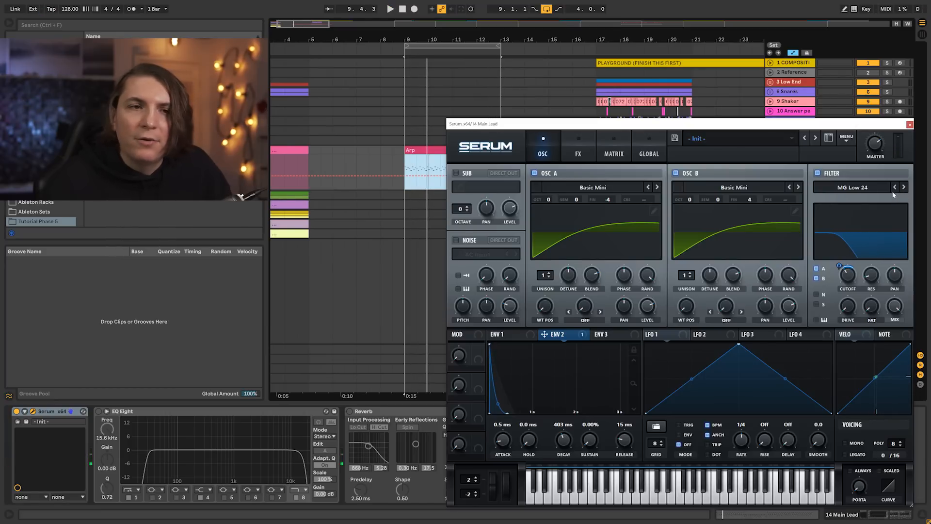
{"action": "left_click_drag", "start_coordinate": [861, 262], "coordinate": [861, 254]}
{"action": "key", "text": "space"}
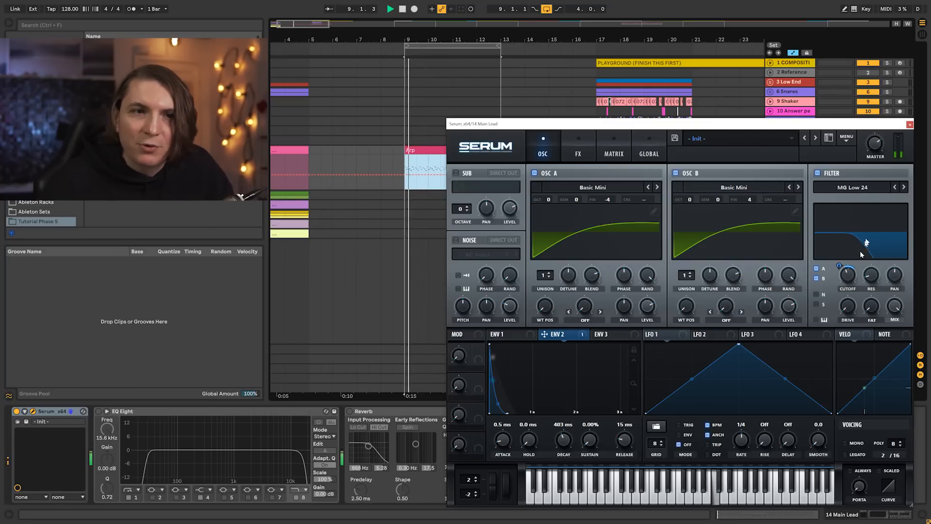
{"action": "left_click", "coordinate": [896, 188]}
{"action": "key", "text": "space"}
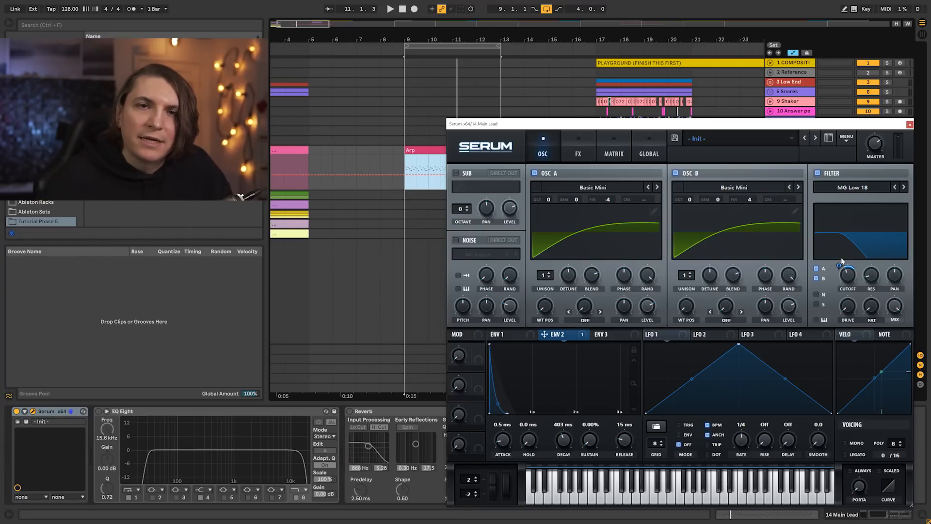
Enable Tube distortion in Serum's effects with the mix at 61%, and add a chorus with its mix reduced
{"action": "left_click", "coordinate": [571, 143]}
{"action": "left_click", "coordinate": [460, 191]}
{"action": "key", "text": "space"}
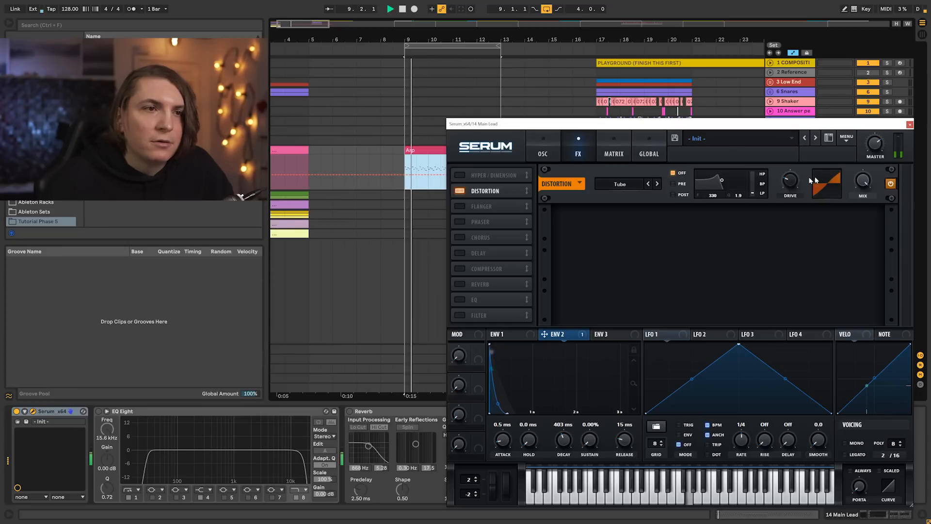
{"action": "left_click_drag", "start_coordinate": [863, 181], "coordinate": [863, 204]}
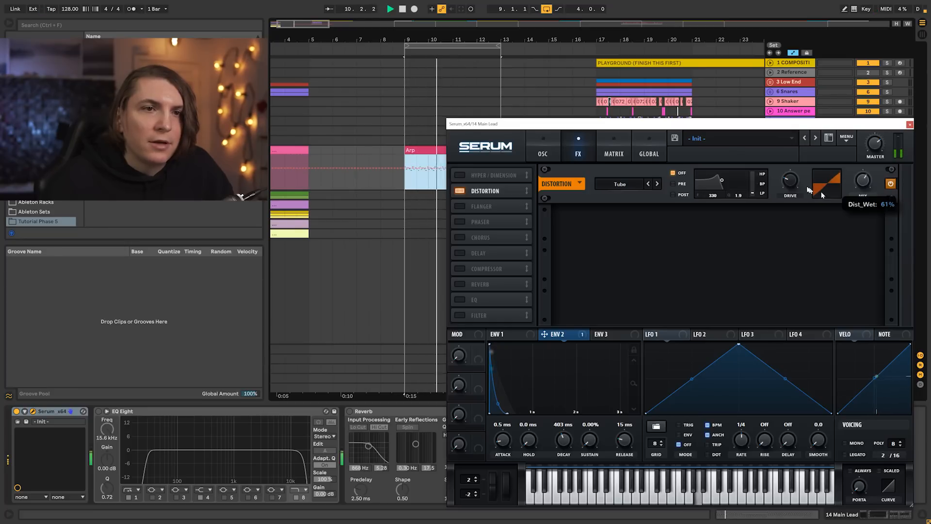
{"action": "left_click", "coordinate": [460, 237]}
{"action": "left_click_drag", "start_coordinate": [863, 251], "coordinate": [863, 254]}
{"action": "key", "text": "space"}
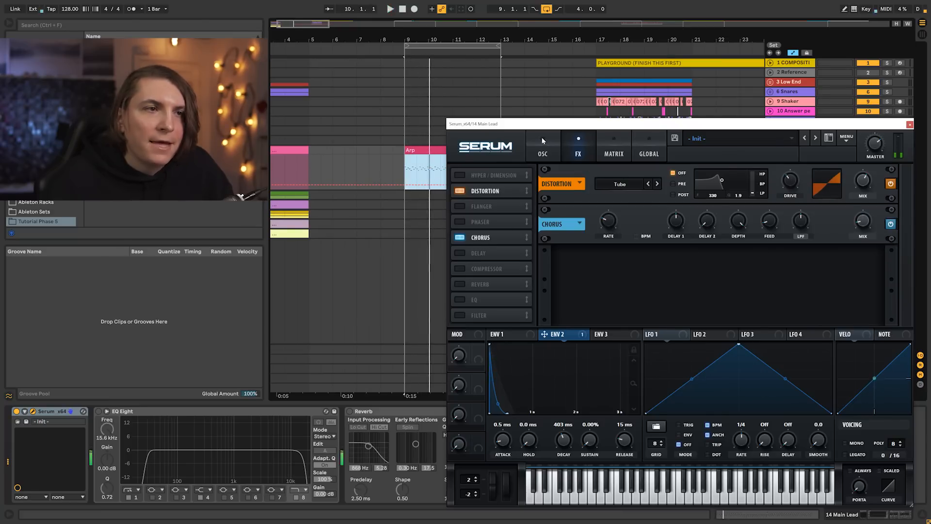
Try three unison voices on oscillator A and two on oscillator B with low detune during playback
{"action": "left_click", "coordinate": [542, 141]}
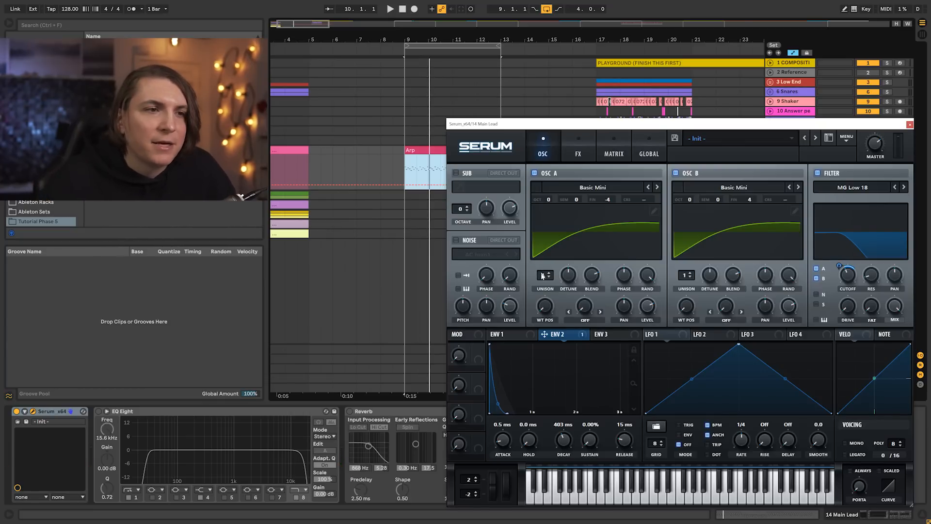
{"action": "left_click_drag", "start_coordinate": [543, 275], "coordinate": [543, 266]}
{"action": "key", "text": "space"}
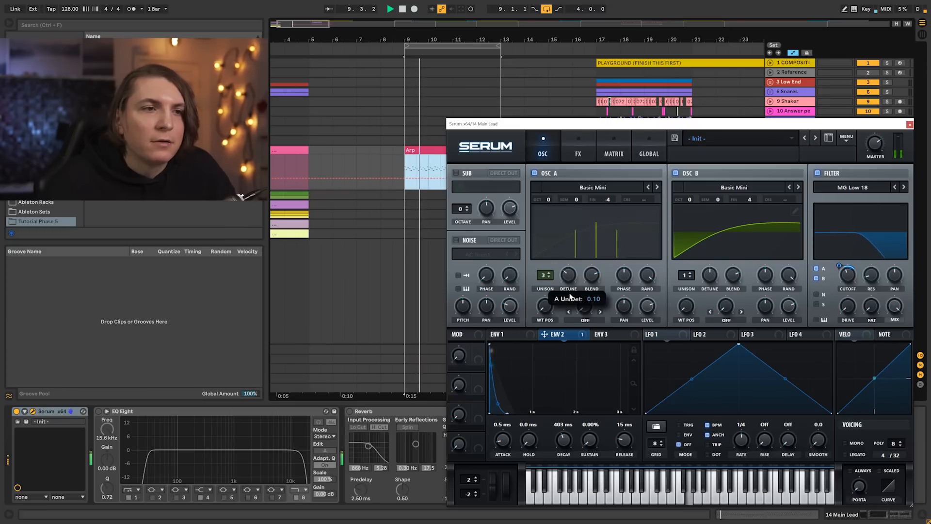
{"action": "key", "text": "space"}
{"action": "left_click_drag", "start_coordinate": [686, 273], "coordinate": [714, 314]}
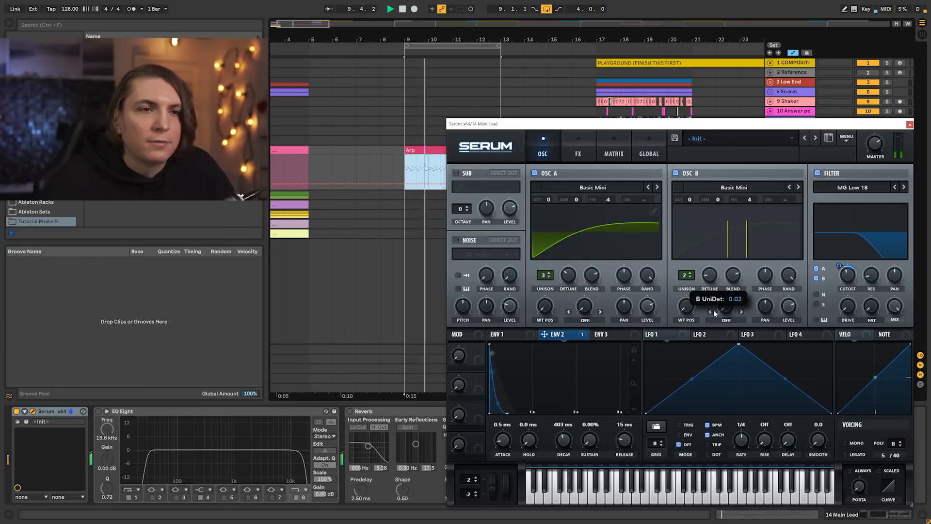
{"action": "left_click_drag", "start_coordinate": [688, 276], "coordinate": [690, 353]}
{"action": "left_click_drag", "start_coordinate": [545, 275], "coordinate": [550, 324]}
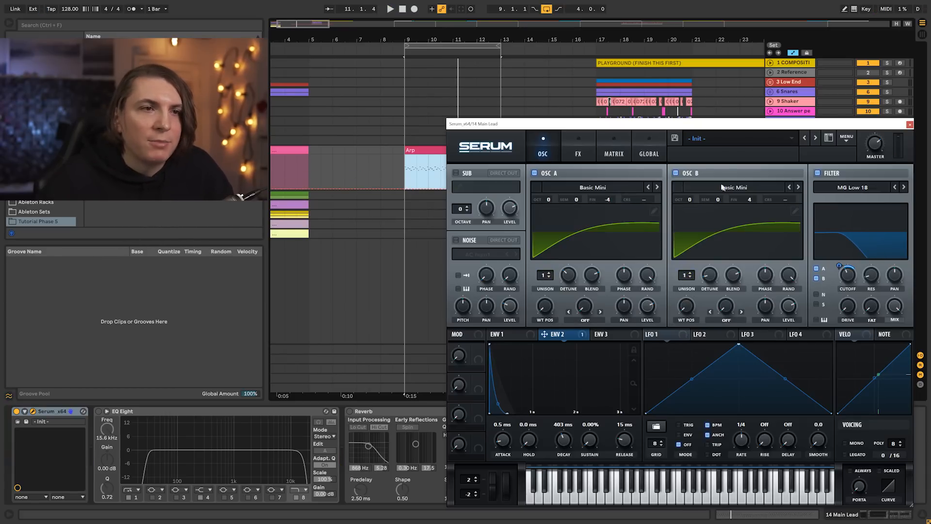
Enable Serum's EQ effect, cut the low end with its low-cut band, audition the arp and close the Serum editor
{"action": "left_click", "coordinate": [578, 148]}
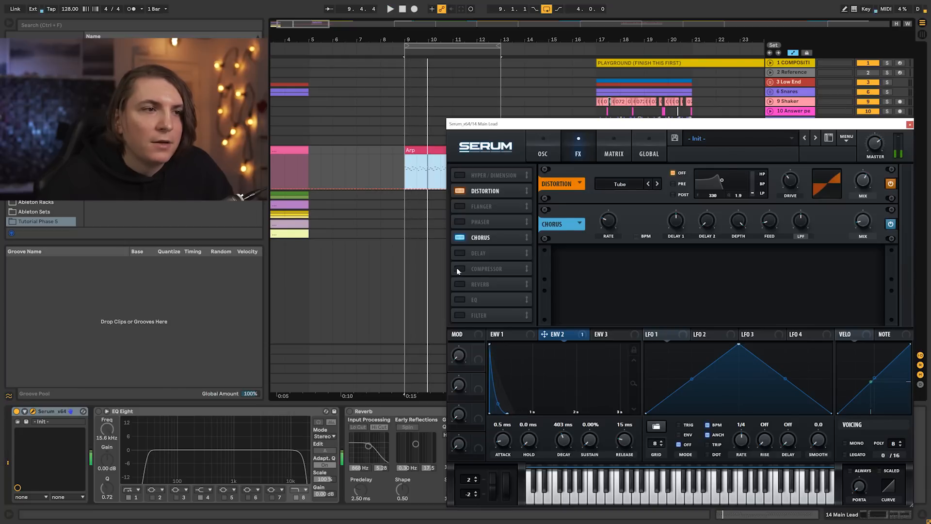
{"action": "left_click", "coordinate": [459, 284]}
{"action": "left_click", "coordinate": [459, 284]}
{"action": "left_click", "coordinate": [459, 299]}
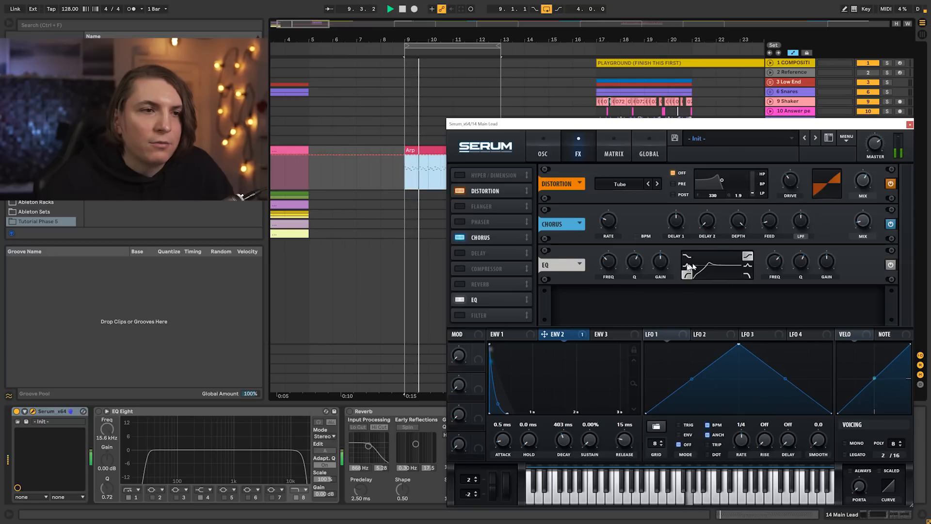
{"action": "left_click_drag", "start_coordinate": [657, 262], "coordinate": [603, 268]}
{"action": "key", "text": "space"}
{"action": "key", "text": "space"}
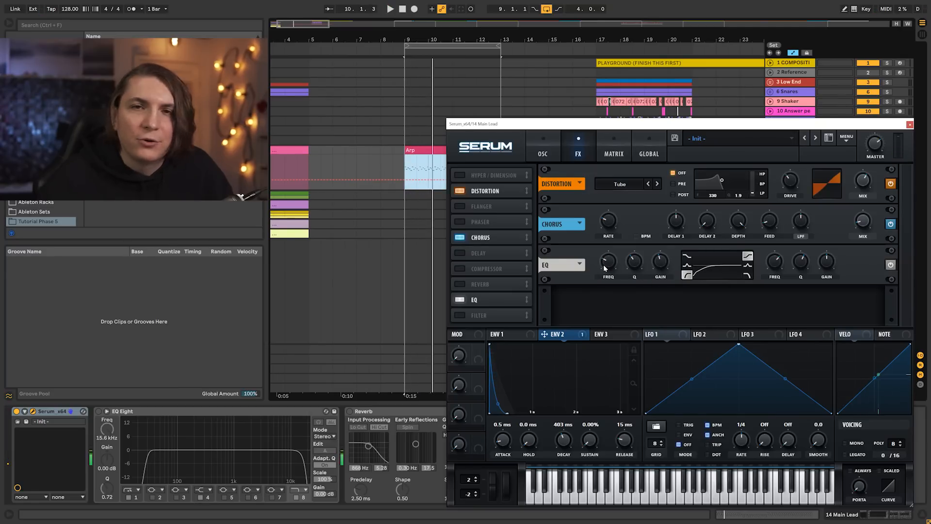
{"action": "key", "text": "space"}
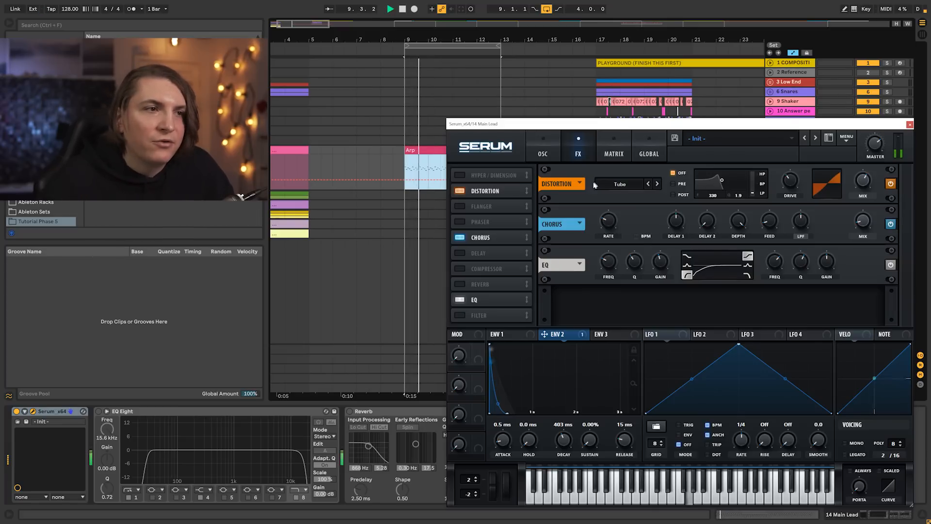
{"action": "left_click", "coordinate": [910, 124]}
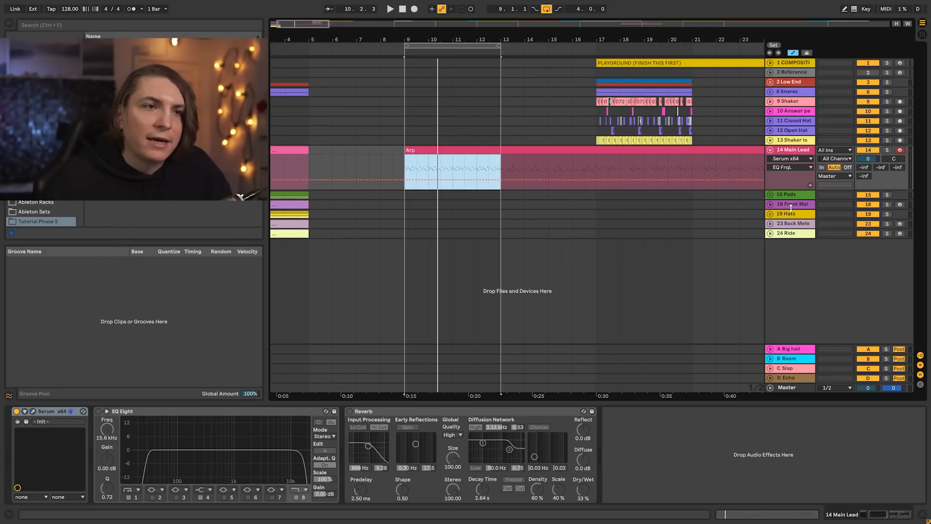
On the D Echo return, narrow Echo's filter, set the feedback to 18% and switch to Ping Pong mode
{"action": "left_click", "coordinate": [823, 378]}
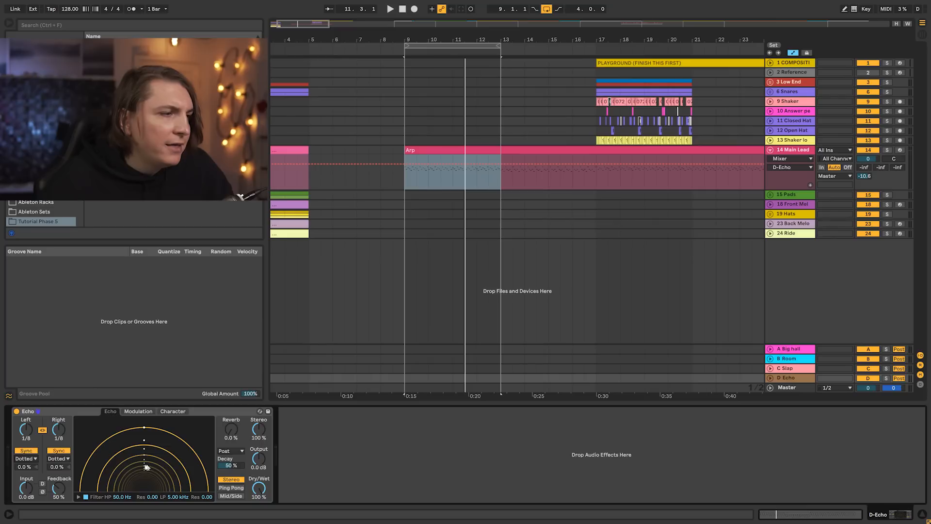
{"action": "left_click", "coordinate": [85, 495]}
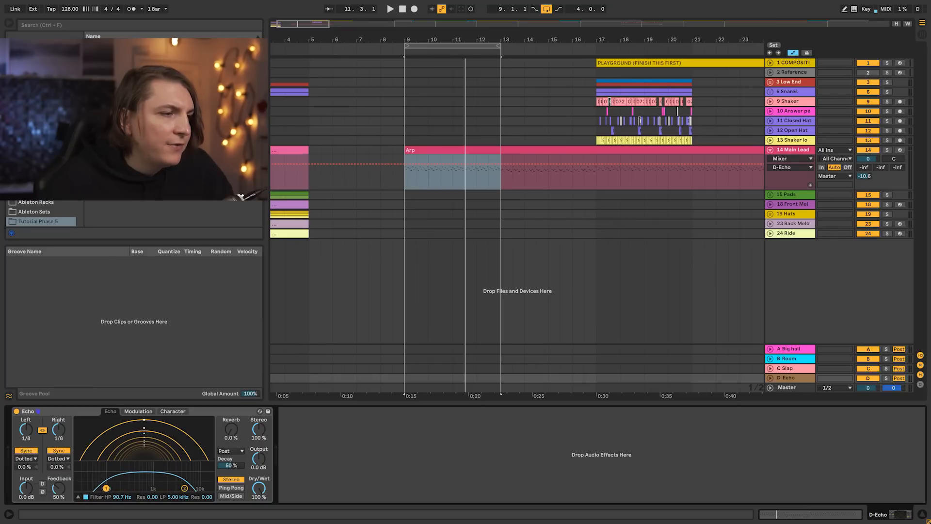
{"action": "key", "text": "space"}
{"action": "left_click_drag", "start_coordinate": [61, 493], "coordinate": [60, 504]}
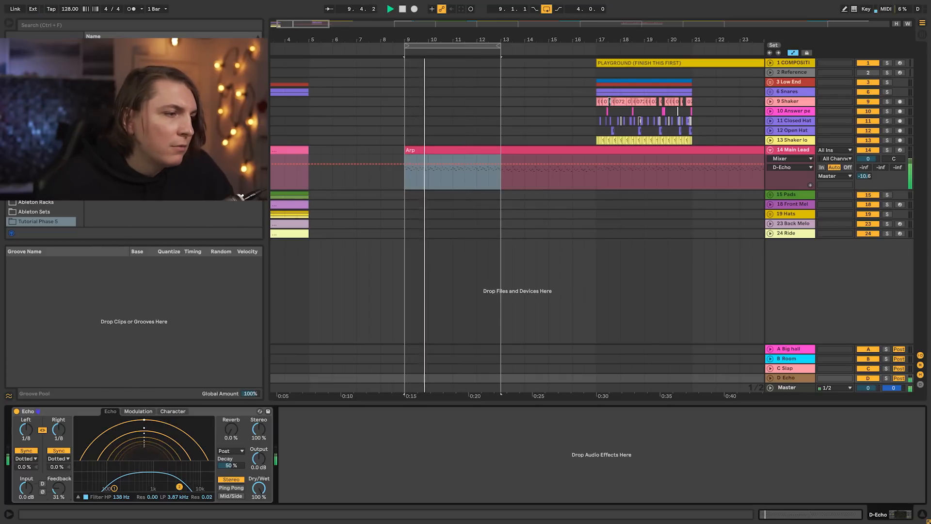
{"action": "left_click", "coordinate": [231, 487]}
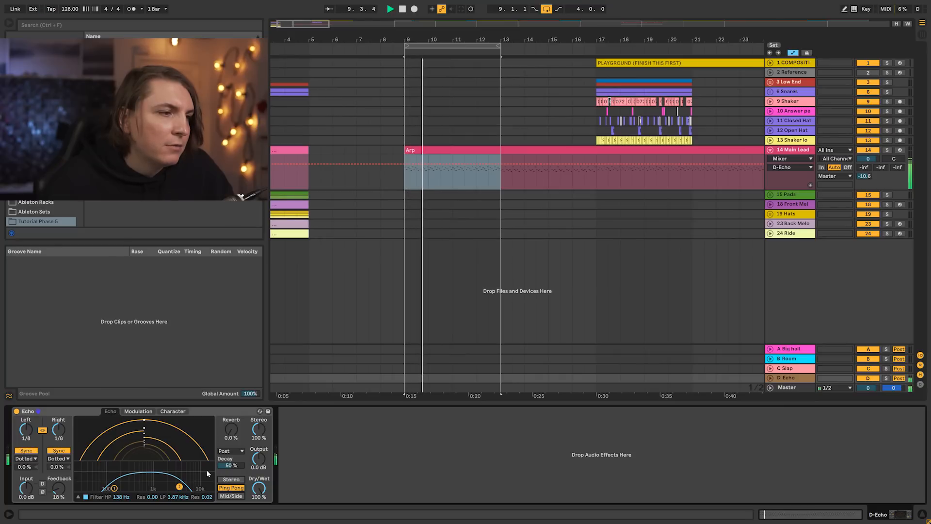
Set Echo's filter to a 170 Hz high-pass and 3.31 kHz low-pass, and its reverb to 26%
{"action": "left_click_drag", "start_coordinate": [180, 486], "coordinate": [177, 487]}
{"action": "left_click_drag", "start_coordinate": [115, 488], "coordinate": [118, 488]}
{"action": "left_click_drag", "start_coordinate": [231, 430], "coordinate": [231, 424]}
{"action": "key", "text": "space"}
{"action": "left_click_drag", "start_coordinate": [231, 430], "coordinate": [231, 431]}
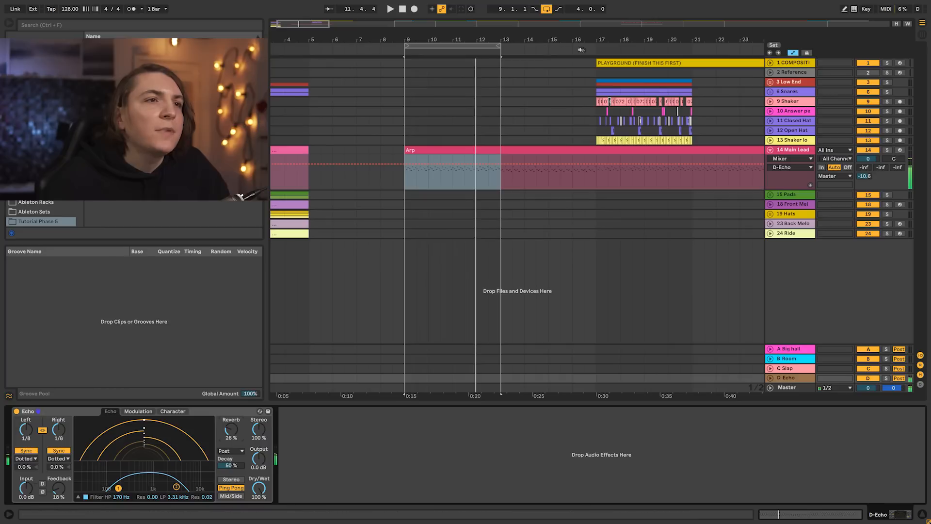
Extend the loop's end to bar 17 and reopen the Serum editor on the Main Lead track
{"action": "left_click_drag", "start_coordinate": [500, 45], "coordinate": [597, 45]}
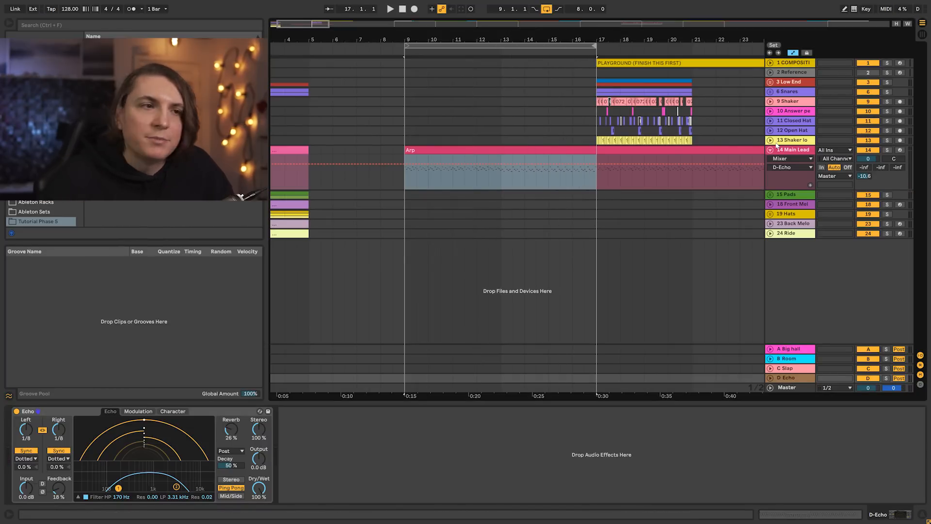
{"action": "left_click", "coordinate": [803, 148]}
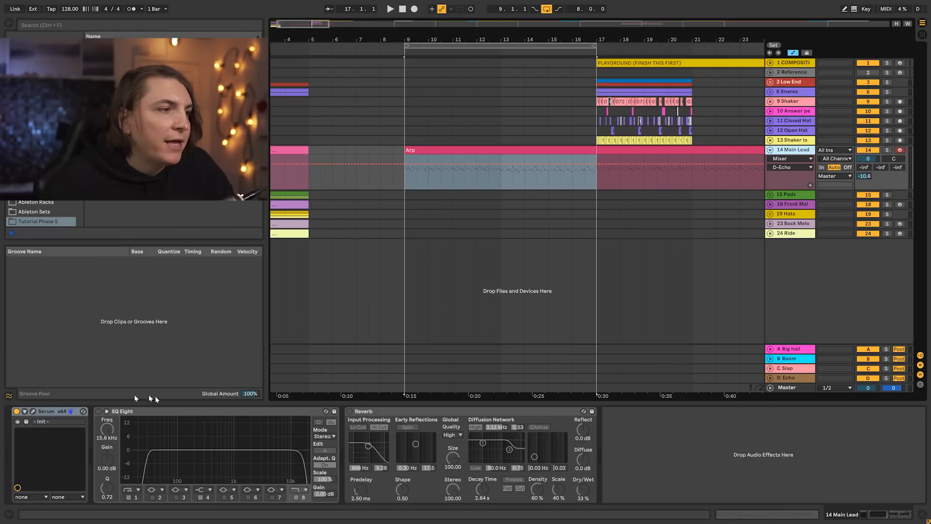
{"action": "left_click", "coordinate": [34, 411]}
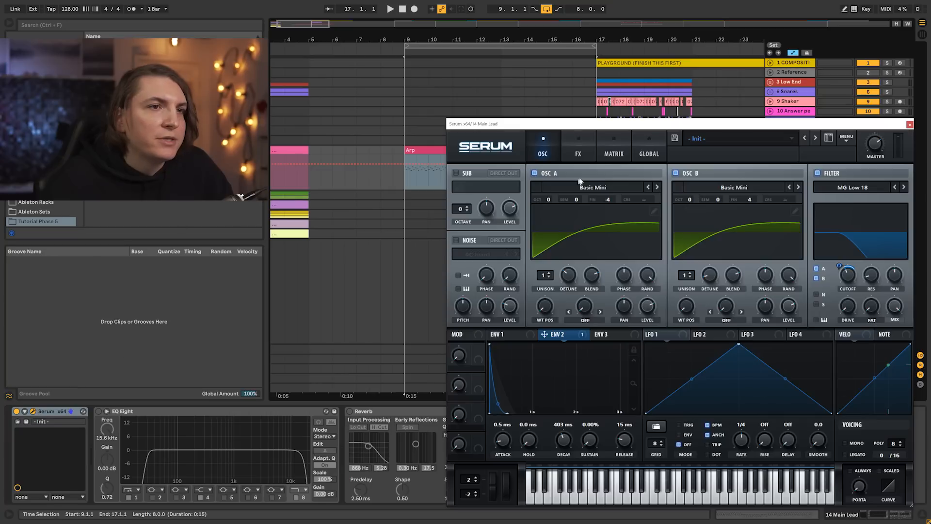
Turn down the mix of Serum's reverb effect, audition the arp and close the editor
{"action": "left_click", "coordinate": [585, 146]}
{"action": "left_click", "coordinate": [462, 286]}
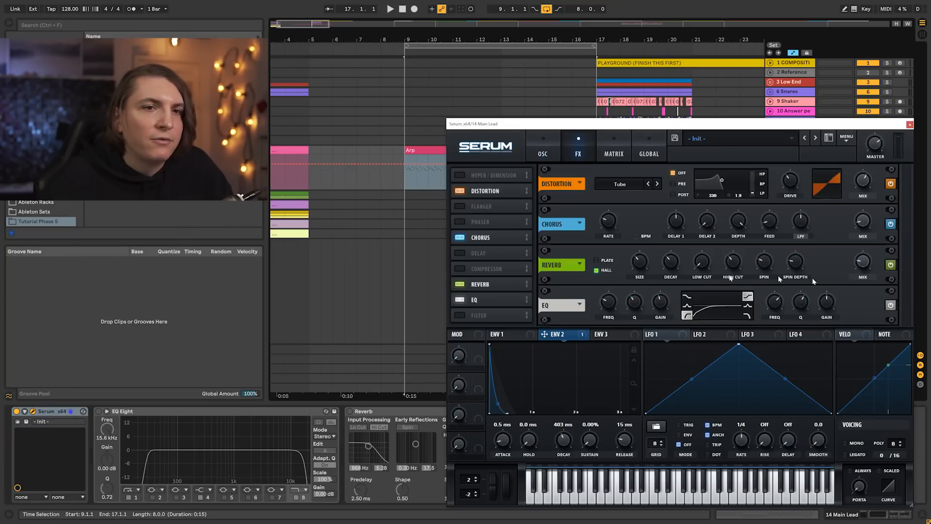
{"action": "left_click_drag", "start_coordinate": [869, 262], "coordinate": [861, 219]}
{"action": "key", "text": "space"}
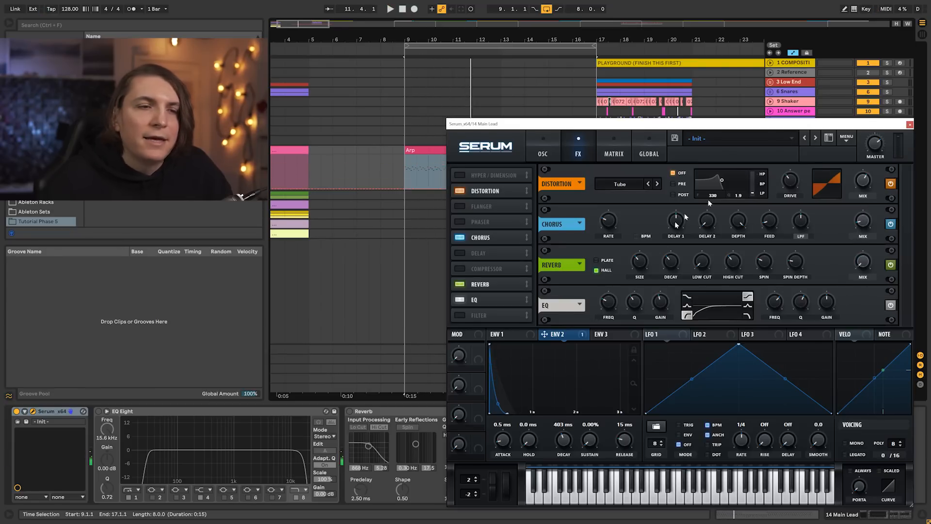
{"action": "left_click", "coordinate": [910, 124]}
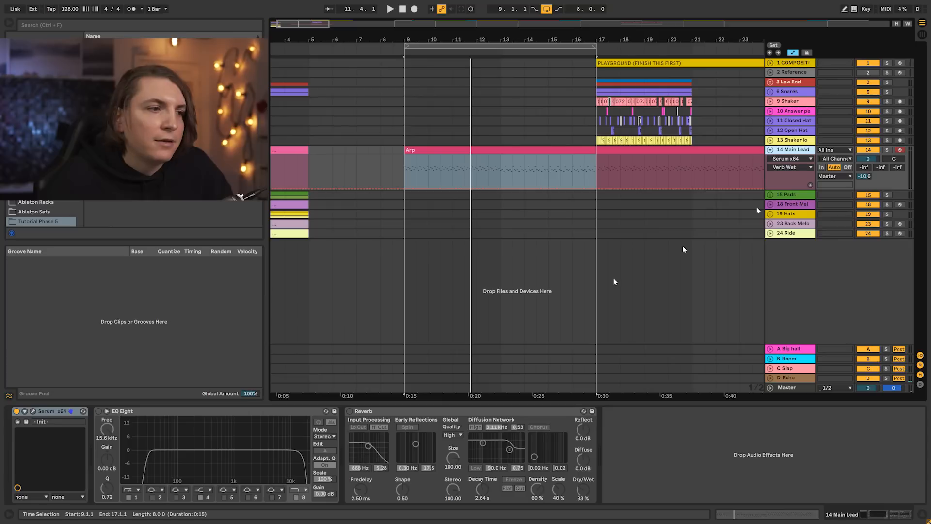
Enable the Main Lead's EQ Eight with its low-cut band at 156 Hz during playback, and fold the track
{"action": "left_click_drag", "start_coordinate": [150, 458], "coordinate": [174, 457]}
{"action": "key", "text": "space"}
{"action": "left_click_drag", "start_coordinate": [107, 429], "coordinate": [108, 421]}
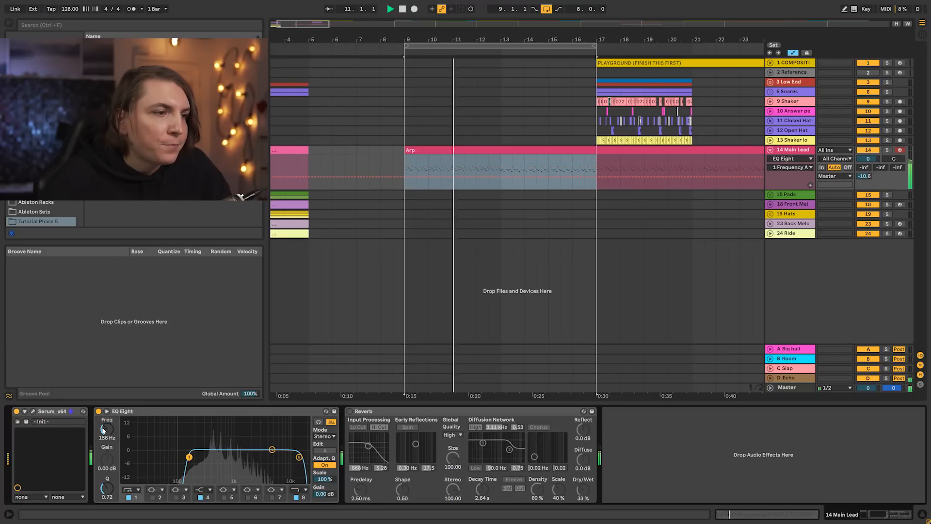
{"action": "key", "text": "space"}
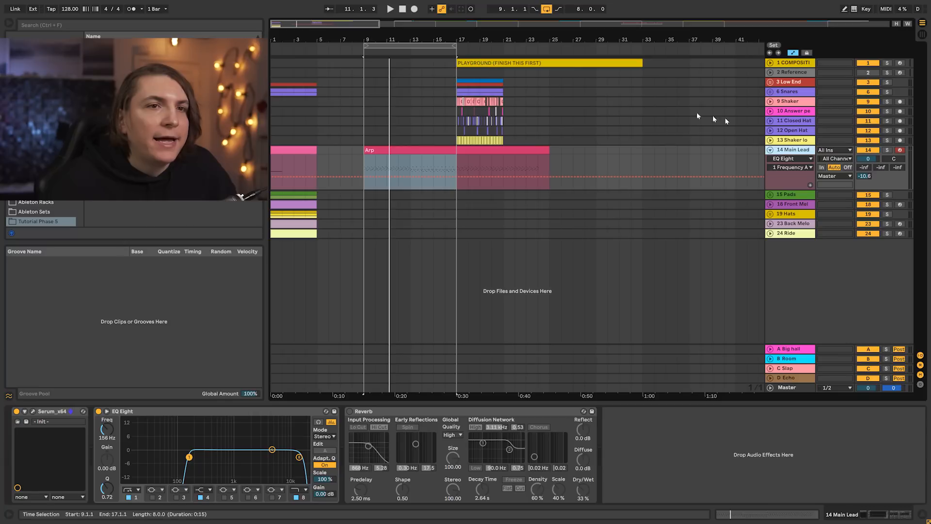
{"action": "left_click", "coordinate": [771, 151]}
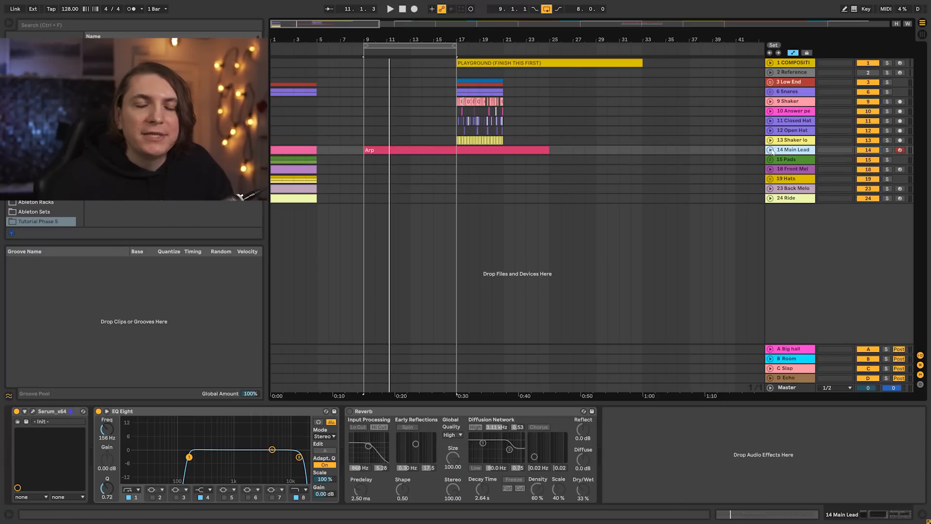
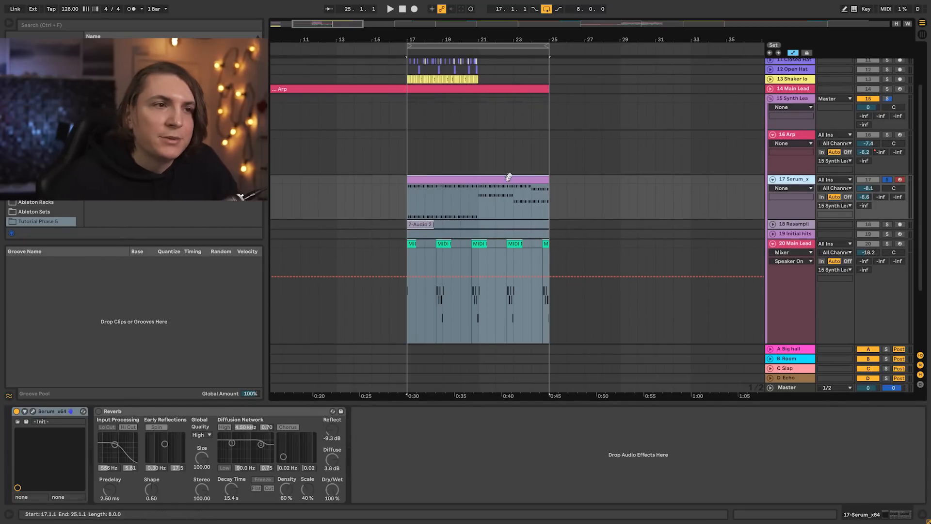
Audition the 17-Serum_x64 track from bar 17 and inspect the oscillator settings in its Serum editor
{"action": "left_click", "coordinate": [410, 196]}
{"action": "key", "text": "space"}
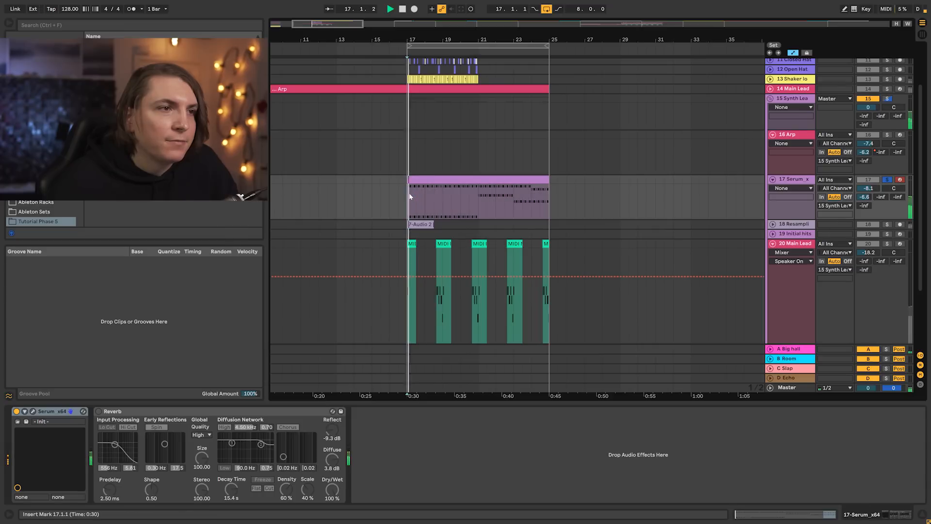
{"action": "left_click", "coordinate": [33, 411]}
{"action": "key", "text": "space"}
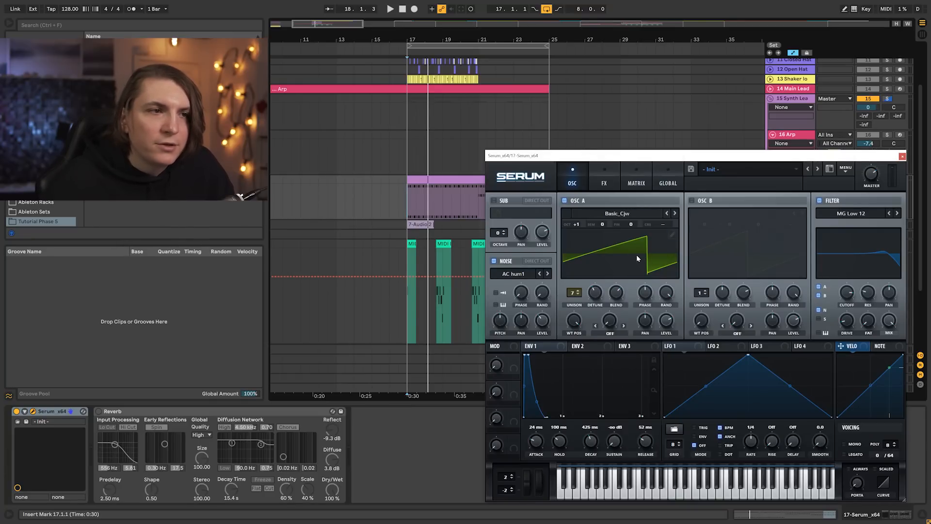
{"action": "key", "text": "space"}
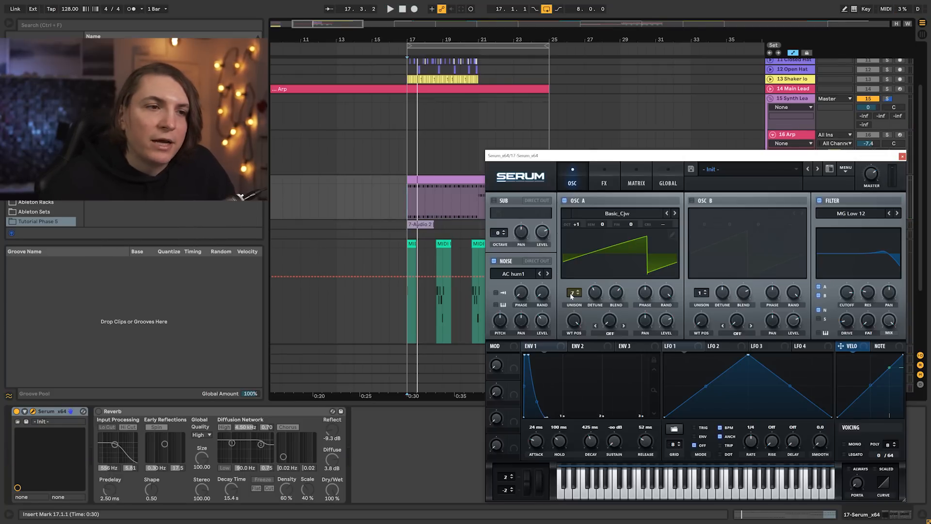
Compare the 17-Serum_x64 sound with Serum's distortion and chorus switched off and on, and close the editor
{"action": "left_click", "coordinate": [609, 169]}
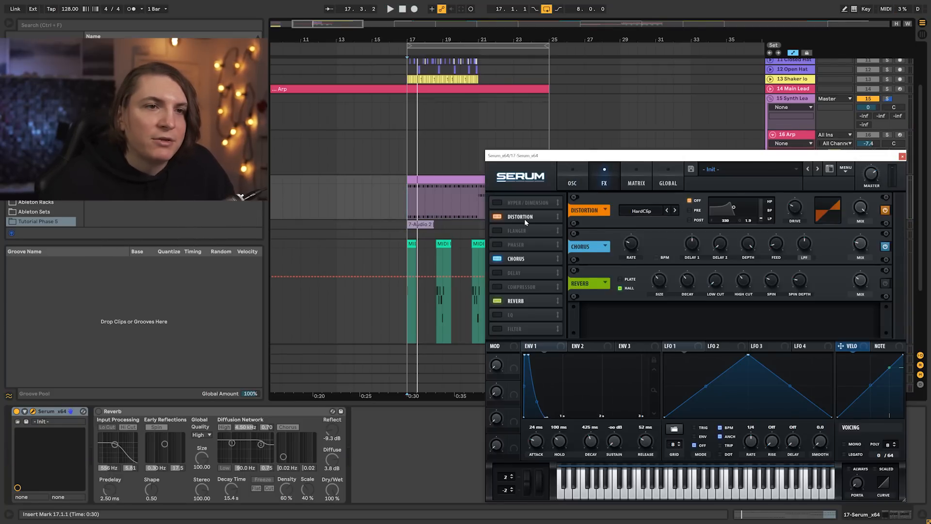
{"action": "left_click", "coordinate": [497, 216]}
{"action": "left_click", "coordinate": [496, 215]}
{"action": "left_click", "coordinate": [498, 259]}
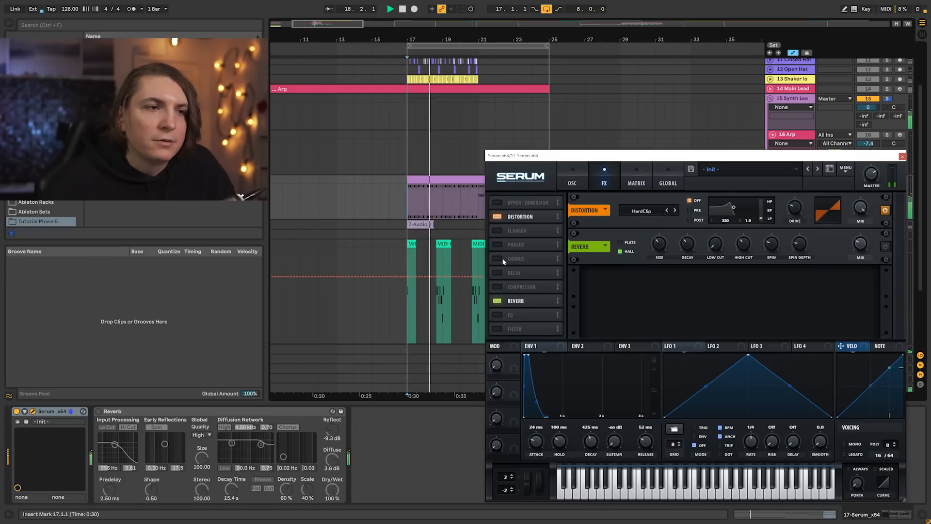
{"action": "left_click", "coordinate": [498, 259]}
{"action": "left_click", "coordinate": [498, 259]}
{"action": "left_click", "coordinate": [498, 259]}
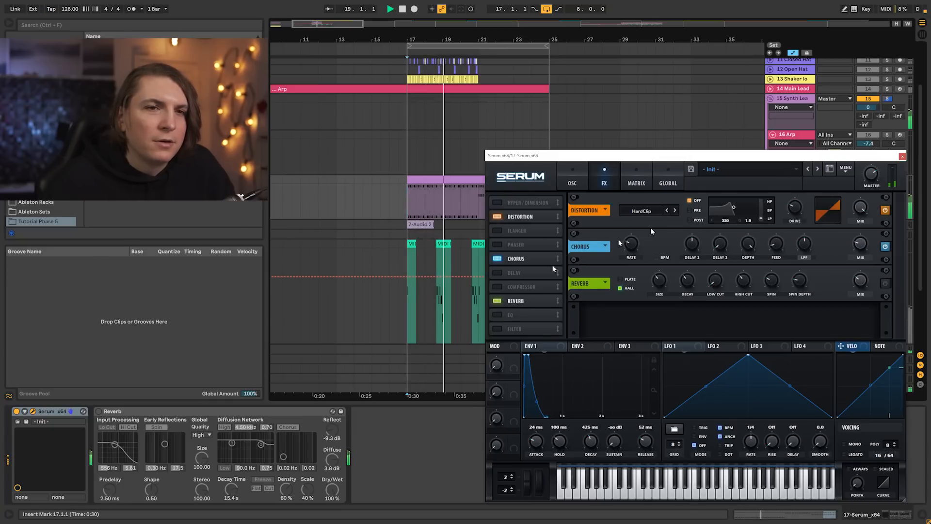
{"action": "left_click", "coordinate": [902, 156]}
{"action": "key", "text": "space"}
Examine the notes of the 17-Serum_x64 MIDI clip during playback and return to the arrangement
{"action": "double_click", "coordinate": [441, 179]}
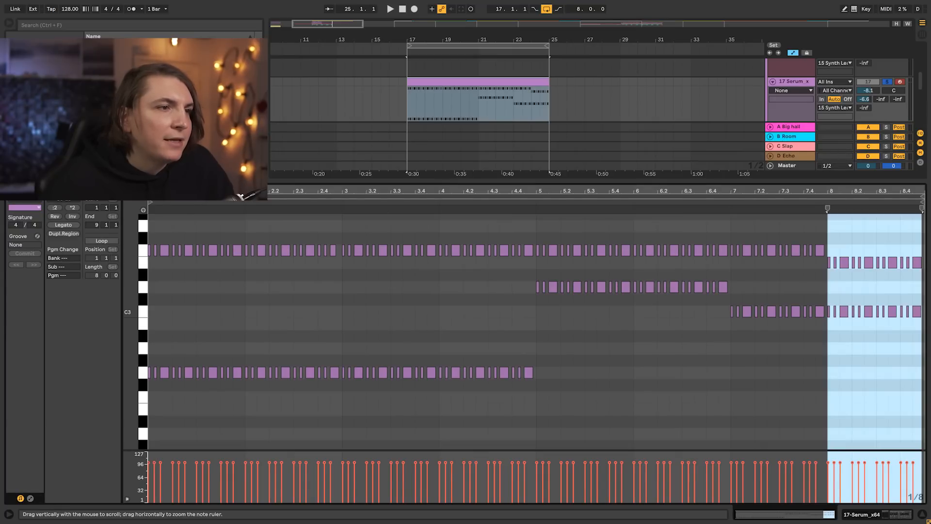
{"action": "key", "text": "space"}
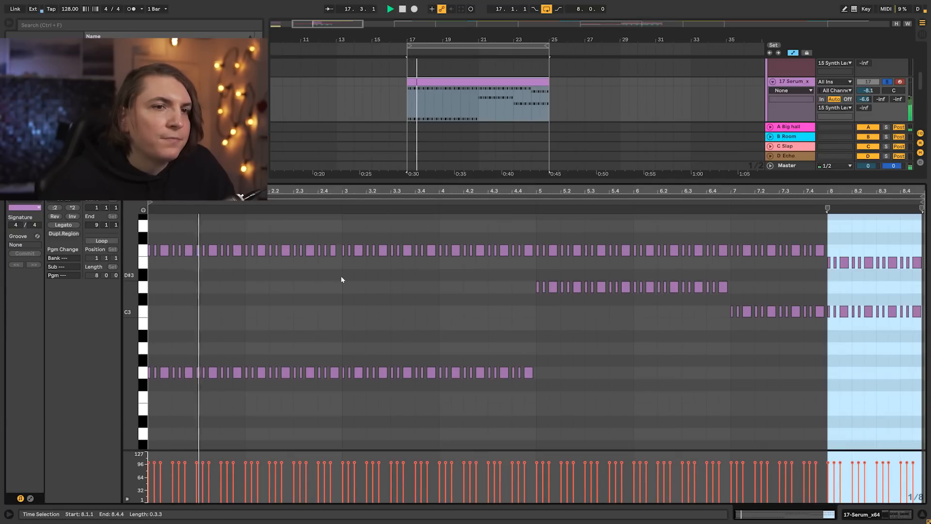
{"action": "left_click", "coordinate": [529, 268]}
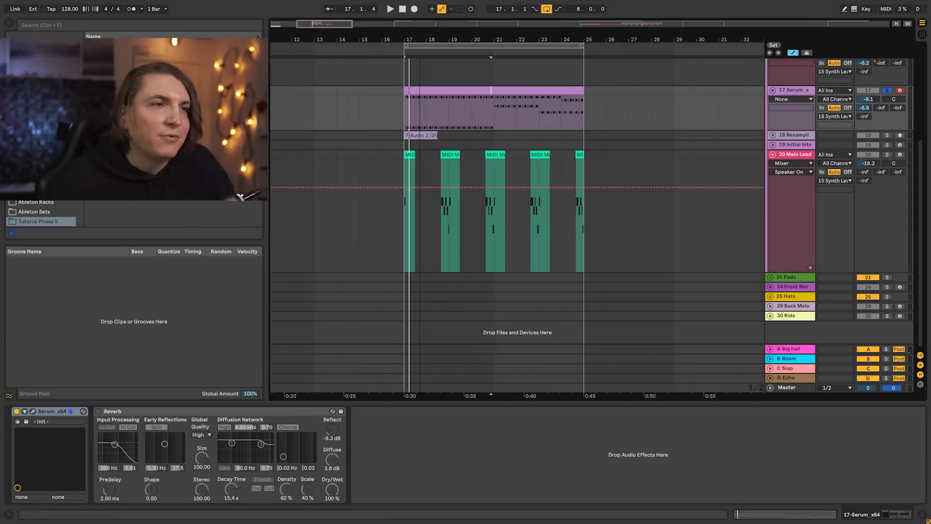
{"action": "left_click_drag", "start_coordinate": [419, 40], "coordinate": [421, 60]}
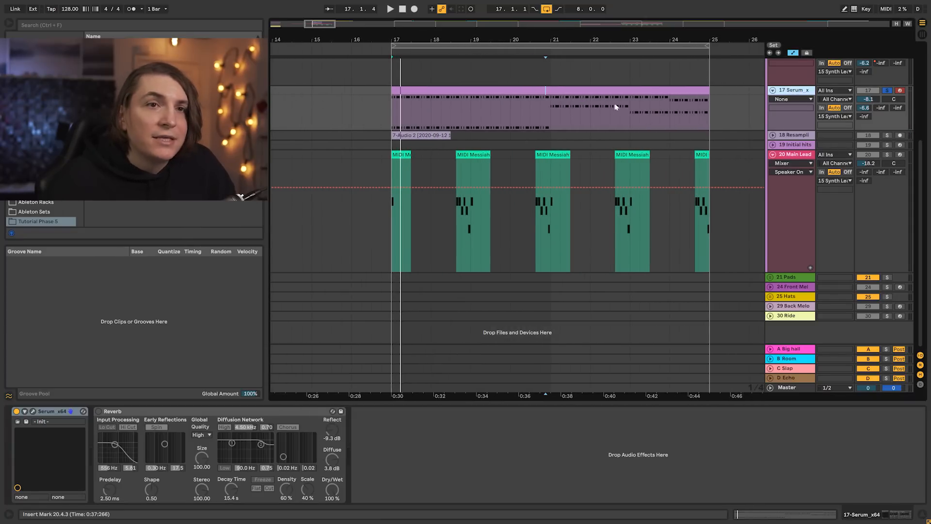
Audition the soloed 20 Main Lead track and inspect its Serum oscillator and effect settings
{"action": "left_click", "coordinate": [794, 153]}
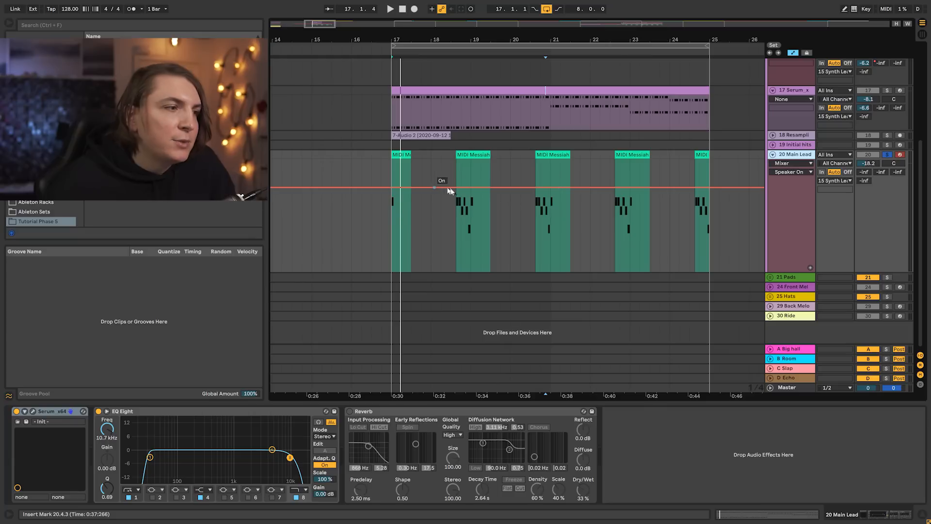
{"action": "left_click", "coordinate": [33, 411]}
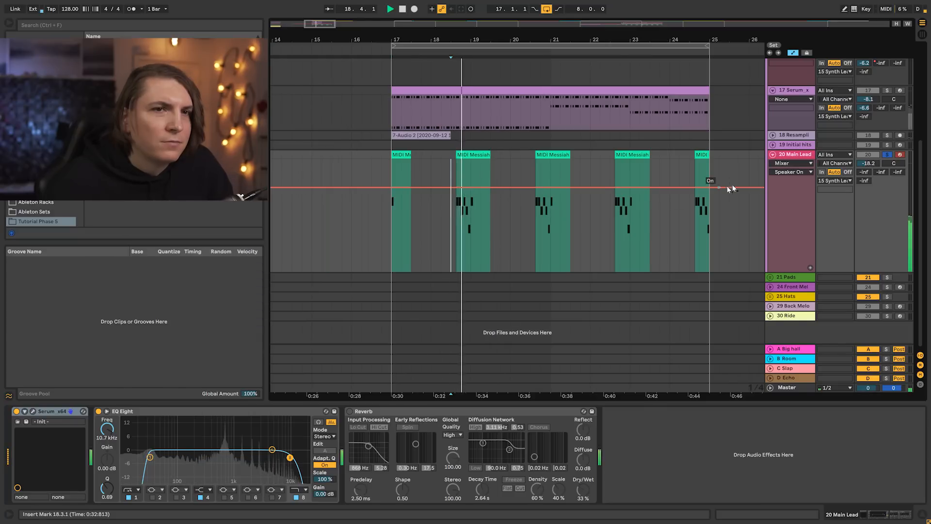
{"action": "left_click", "coordinate": [540, 235]}
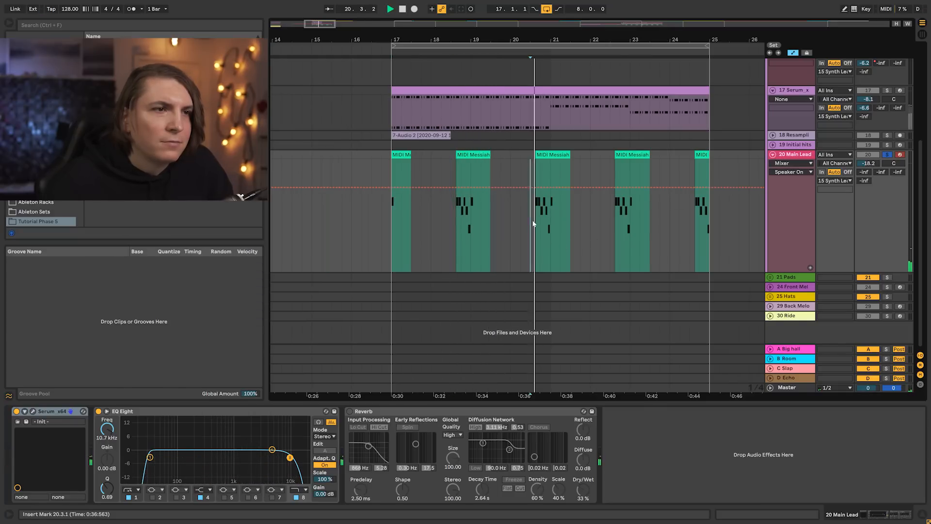
{"action": "key", "text": "space"}
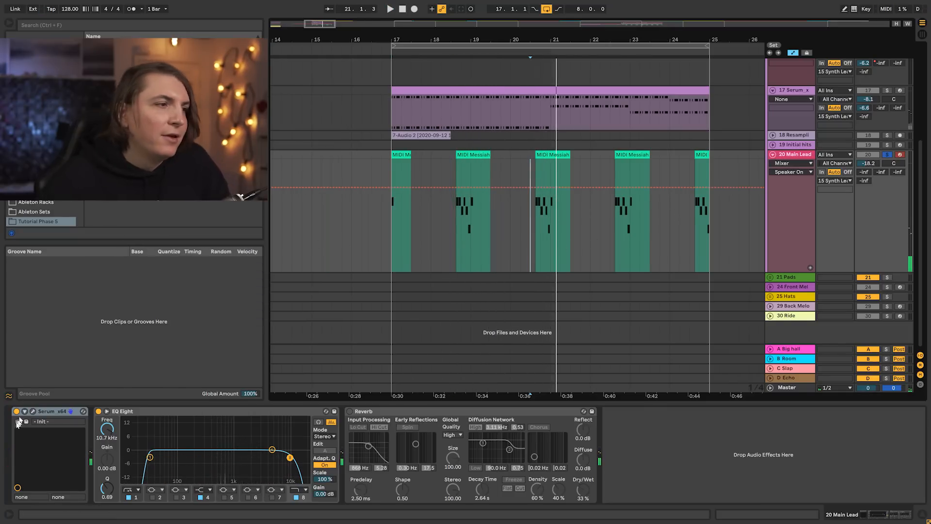
{"action": "left_click", "coordinate": [33, 411]}
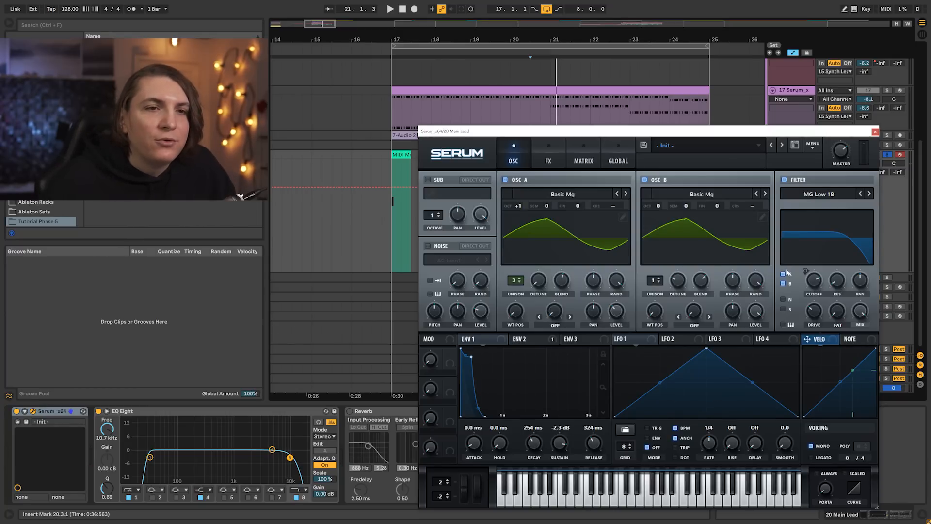
{"action": "left_click", "coordinate": [531, 160]}
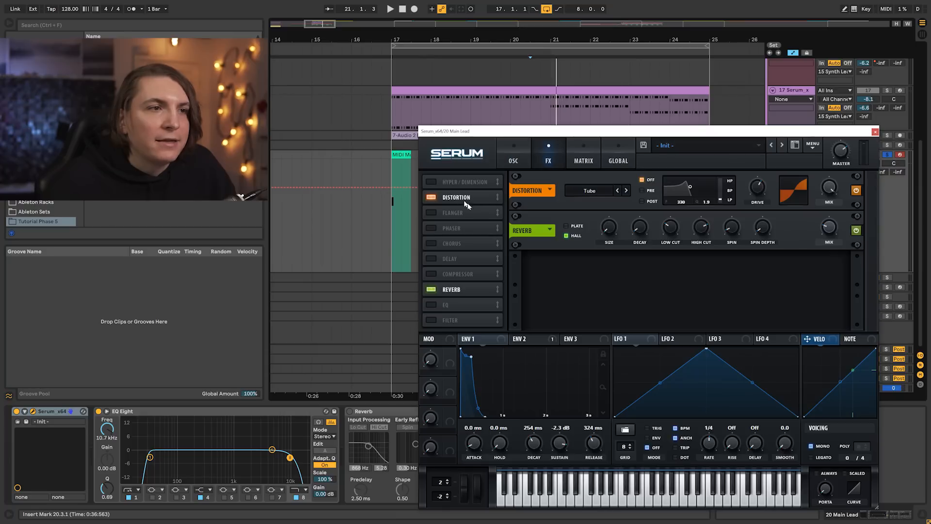
{"action": "left_click", "coordinate": [875, 132]}
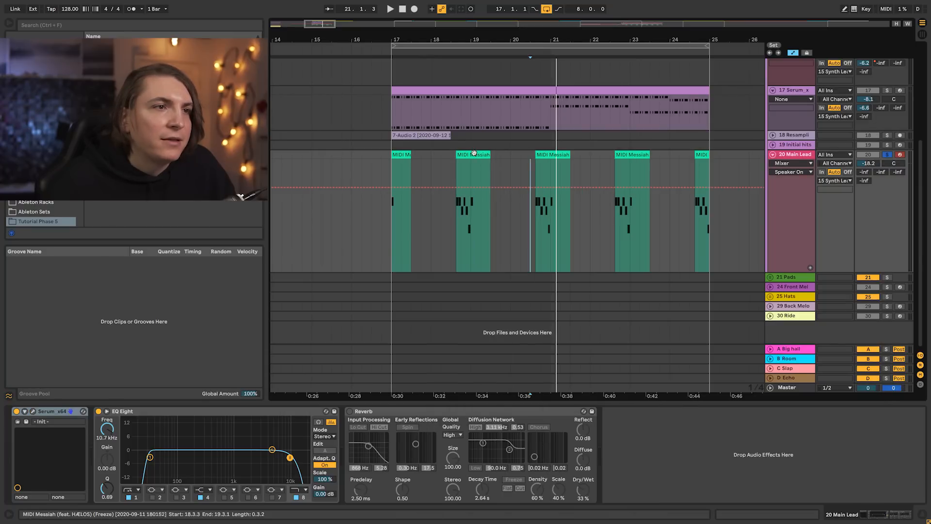
Examine and audition the notes of the second MIDI Messiah clip on the 20 Main Lead track
{"action": "double_click", "coordinate": [469, 218]}
{"action": "left_click_drag", "start_coordinate": [130, 251], "coordinate": [128, 295]}
{"action": "key", "text": "space"}
{"action": "key", "text": "space"}
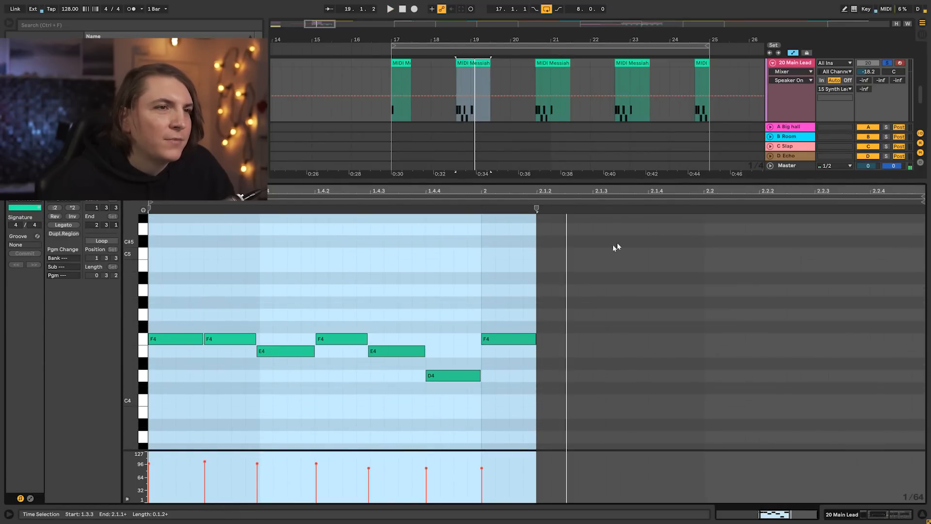
{"action": "key", "text": "shift+Tab"}
{"action": "scroll", "coordinate": [851, 163], "scroll_direction": "up", "scroll_amount": 2}
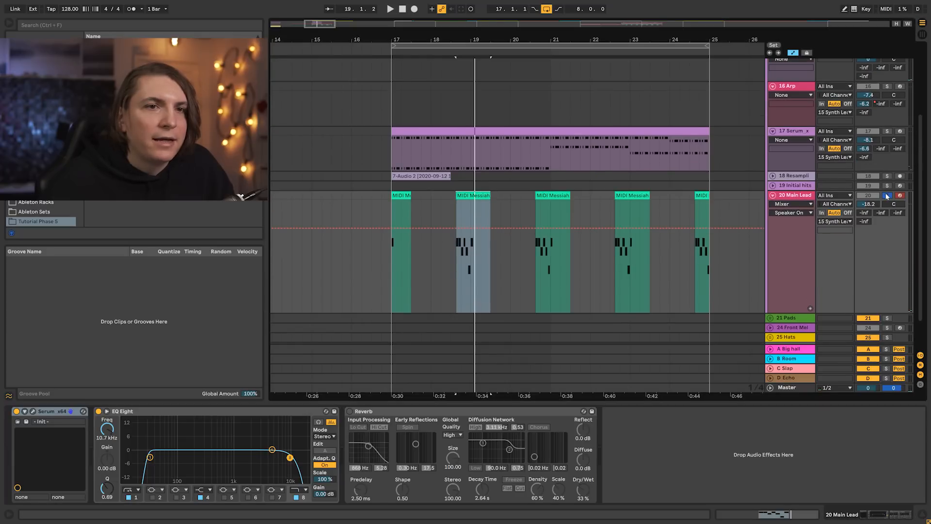
Solo the 18 Resampling track in place of 20 Main Lead and audition its audio clip from bar 17
{"action": "left_click", "coordinate": [887, 196]}
{"action": "left_click", "coordinate": [773, 176]}
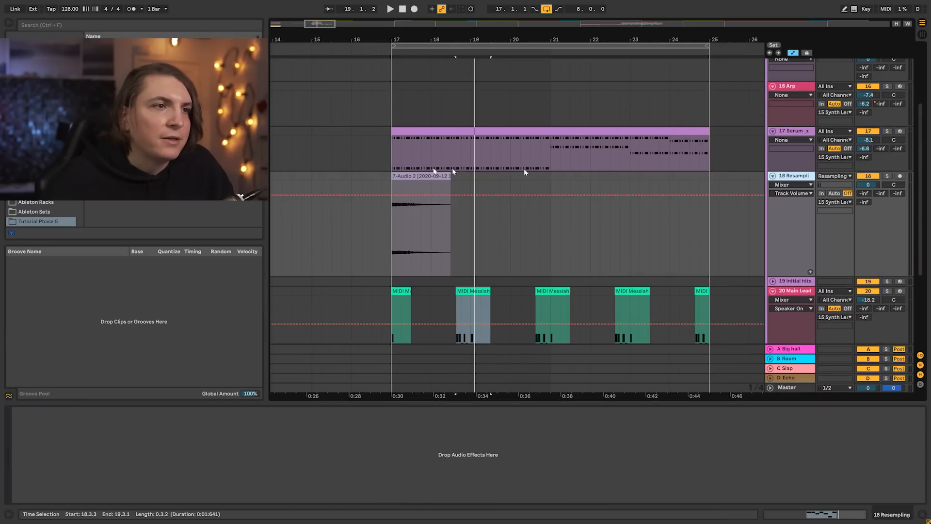
{"action": "left_click", "coordinate": [887, 176]}
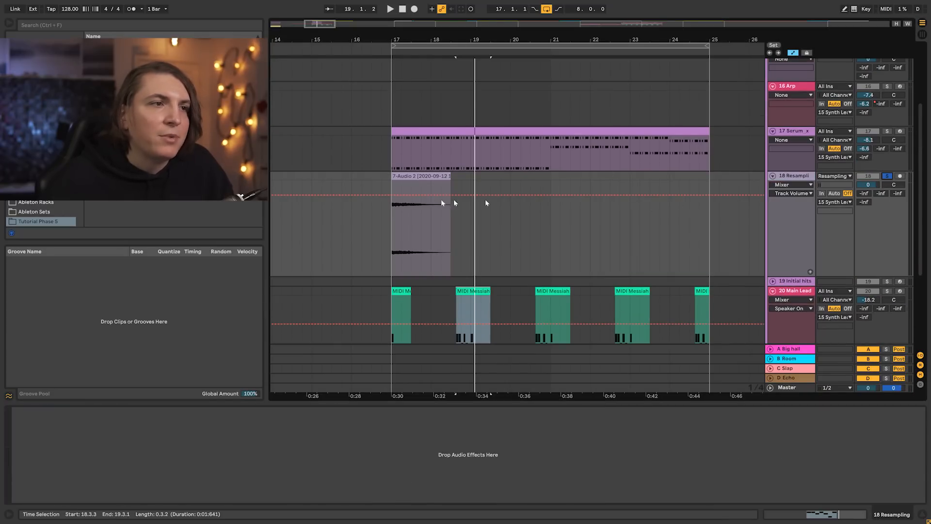
{"action": "left_click", "coordinate": [393, 228]}
{"action": "key", "text": "space"}
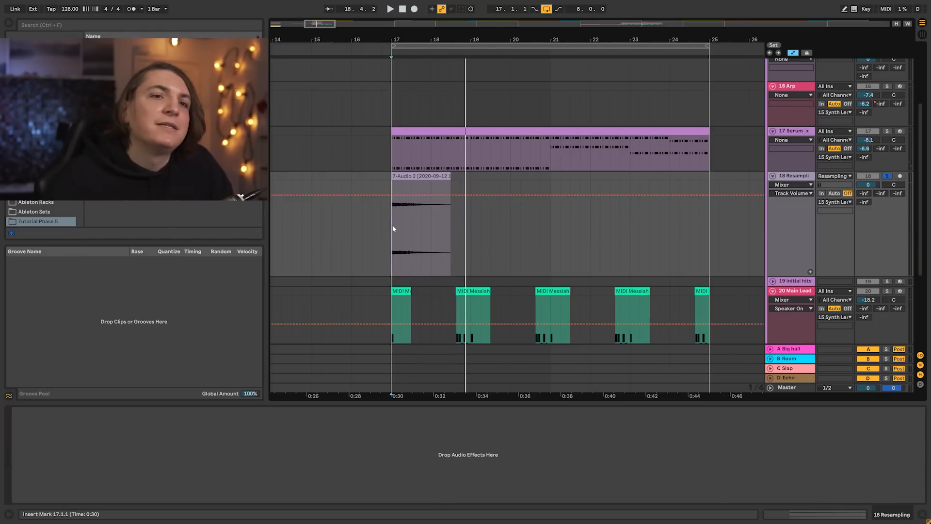
Unsolo the 18 Resampling track and set the loop to run from bar 17 to bar 21
{"action": "left_click", "coordinate": [887, 176]}
{"action": "scroll", "coordinate": [752, 141], "scroll_direction": "up", "scroll_amount": 2}
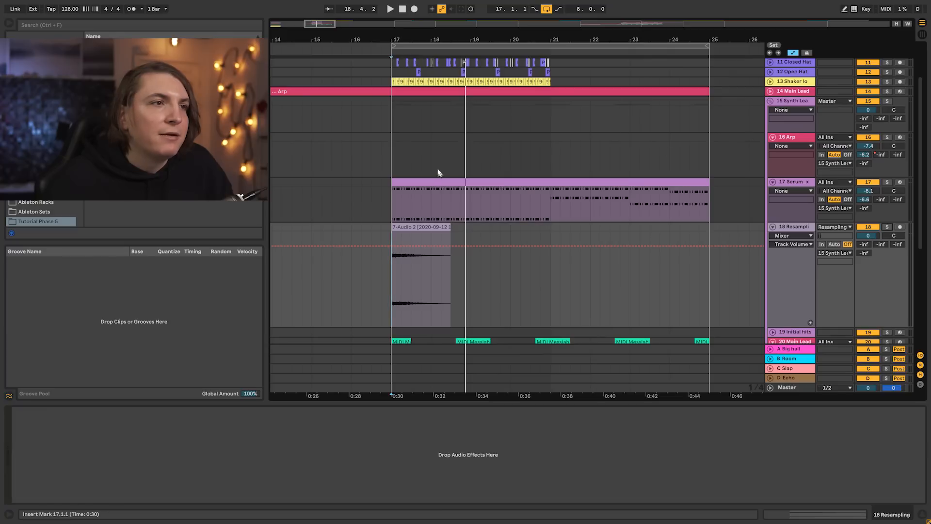
{"action": "left_click_drag", "start_coordinate": [392, 271], "coordinate": [551, 272]}
{"action": "scroll", "coordinate": [508, 274], "scroll_direction": "down", "scroll_amount": 5}
{"action": "scroll", "coordinate": [508, 142], "scroll_direction": "down", "scroll_amount": 2}
{"action": "scroll", "coordinate": [606, 141], "scroll_direction": "up", "scroll_amount": 4}
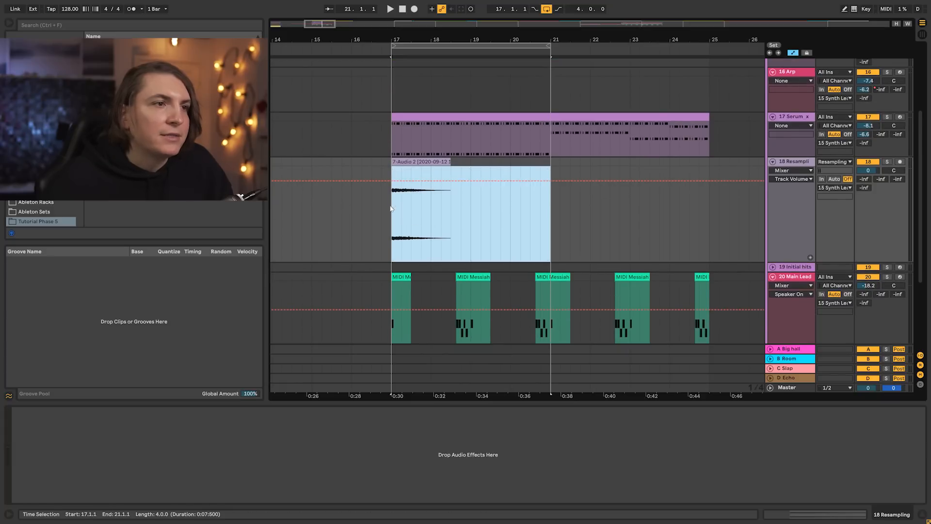
Play the loop, set the 20 Main Lead volume to -13.0 dB and fold the 18 Resampling and 20 Main Lead tracks
{"action": "left_click", "coordinate": [391, 209]}
{"action": "scroll", "coordinate": [485, 184], "scroll_direction": "up", "scroll_amount": 4}
{"action": "key", "text": "space"}
{"action": "scroll", "coordinate": [542, 161], "scroll_direction": "down", "scroll_amount": 2}
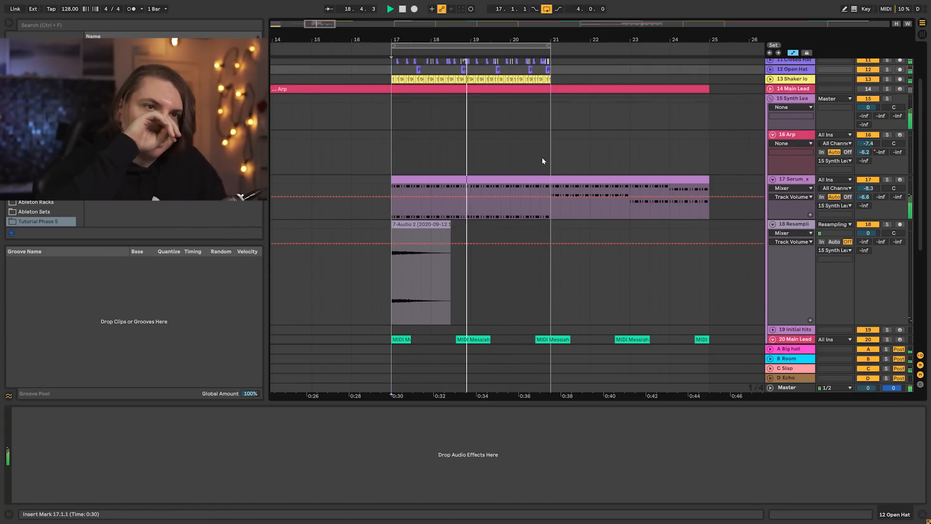
{"action": "scroll", "coordinate": [542, 158], "scroll_direction": "down", "scroll_amount": 3}
{"action": "left_click_drag", "start_coordinate": [864, 277], "coordinate": [864, 268]}
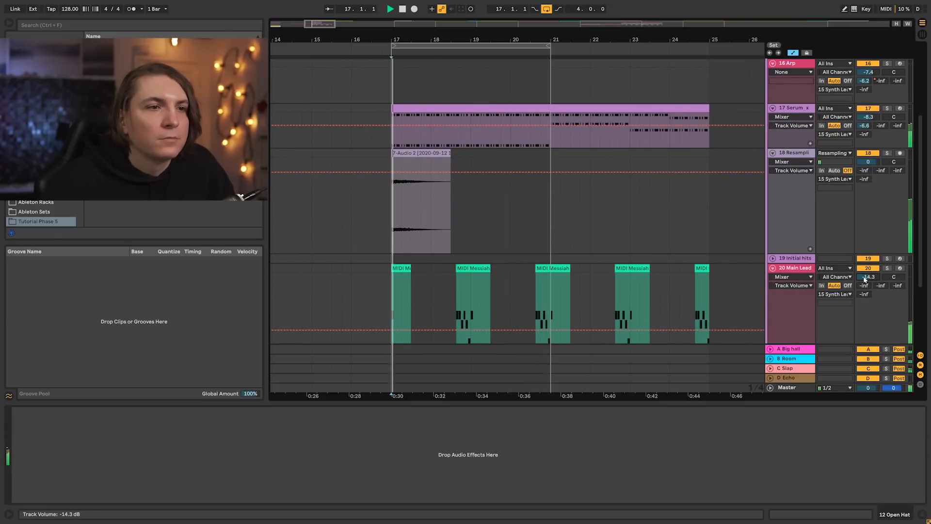
{"action": "scroll", "coordinate": [824, 263], "scroll_direction": "down", "scroll_amount": 2}
{"action": "left_click_drag", "start_coordinate": [873, 239], "coordinate": [873, 236]}
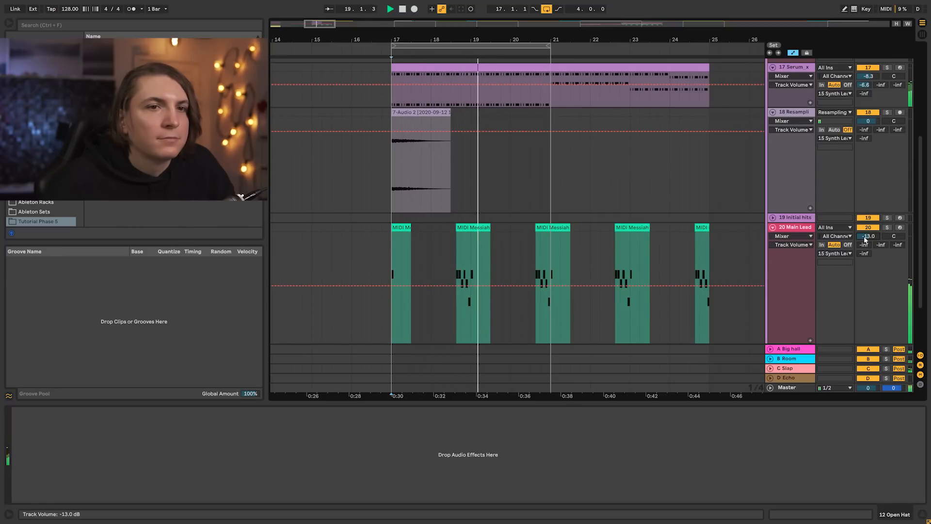
{"action": "left_click", "coordinate": [773, 112]}
{"action": "left_click", "coordinate": [773, 131]}
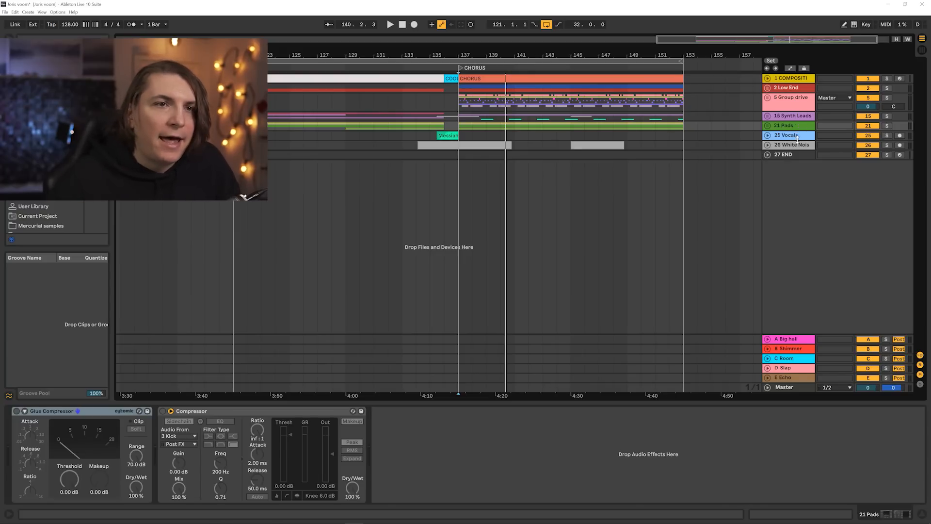
Unfold the 21 Pads group, then solo and audition the 22 Vocal Pad track in the chorus
{"action": "left_click", "coordinate": [768, 125]}
{"action": "left_click", "coordinate": [795, 153]}
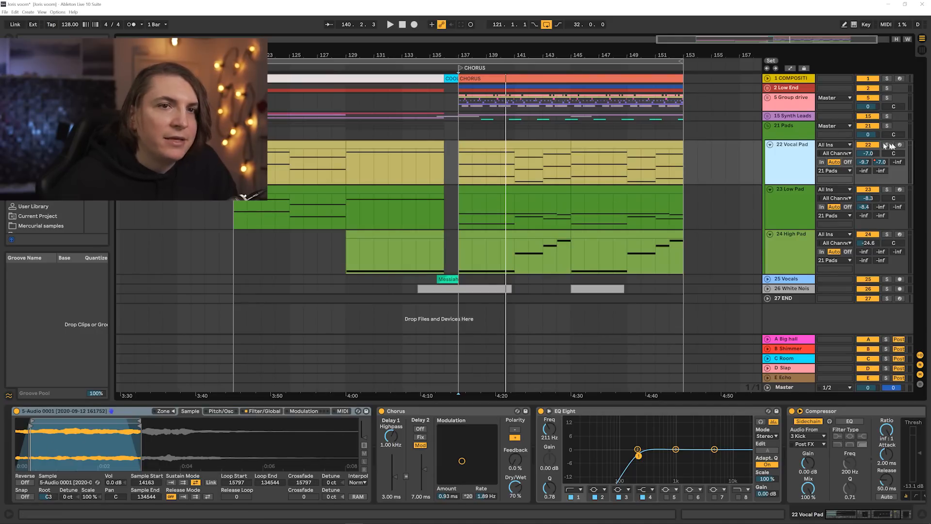
{"action": "left_click", "coordinate": [887, 144]}
{"action": "key", "text": "space"}
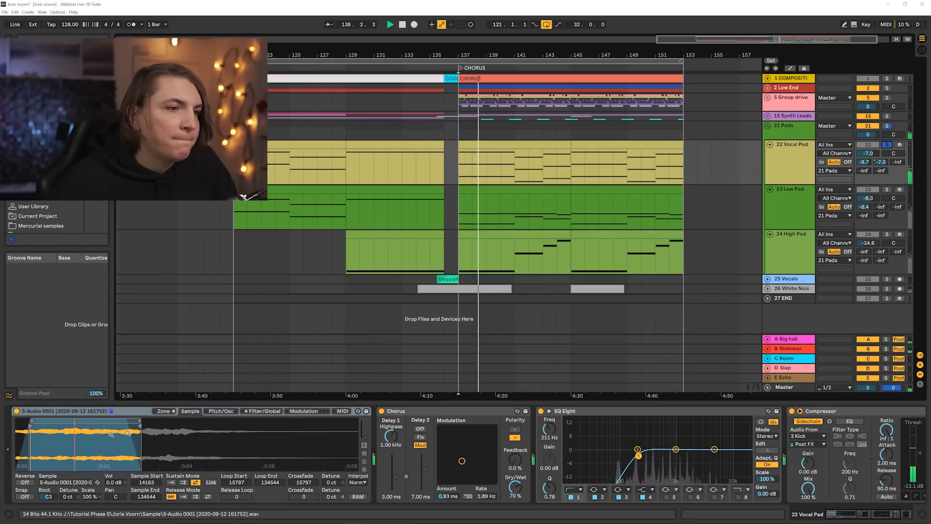
Compare the Vocal Pad with its Chorus, EQ Eight and Compressor bypassed and re-enabled during playback
{"action": "key", "text": "space"}
{"action": "left_click", "coordinate": [466, 412]}
{"action": "left_click", "coordinate": [827, 412], "text": "shift"}
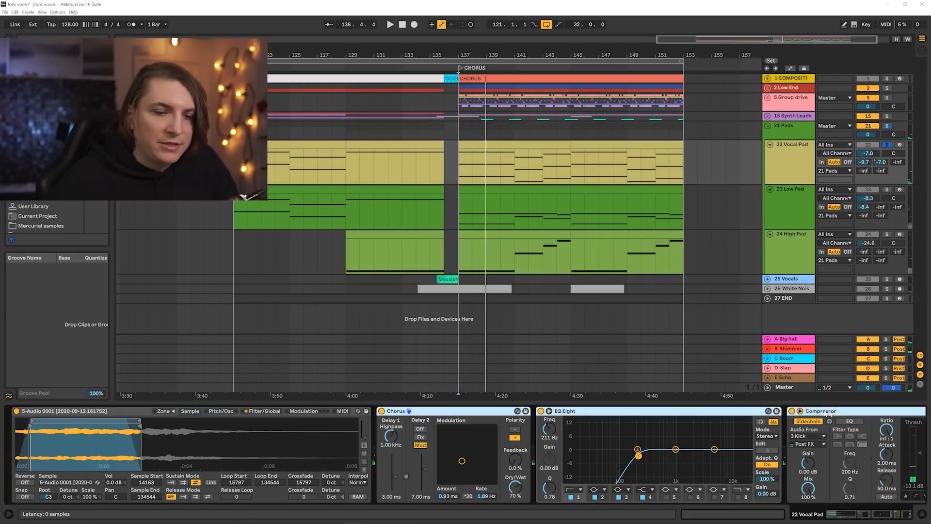
{"action": "key", "text": "0"}
{"action": "key", "text": "space"}
{"action": "key", "text": "0"}
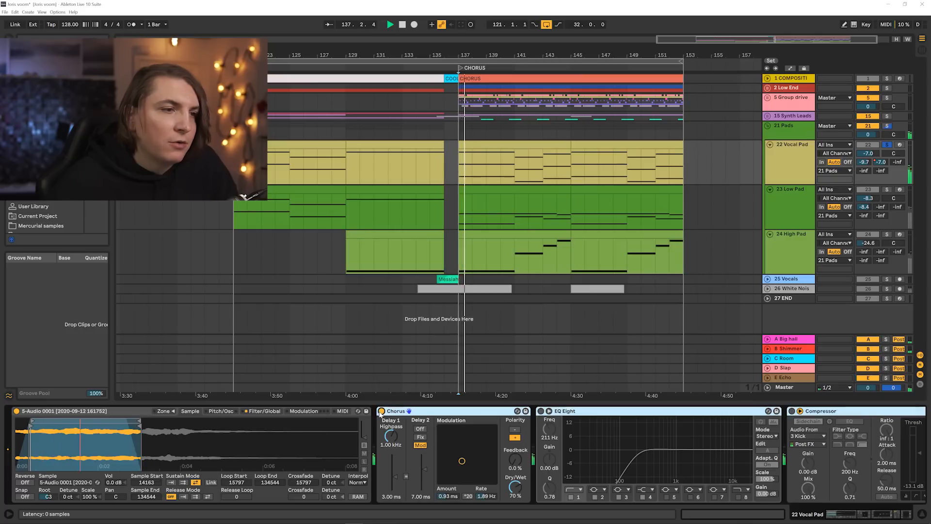
{"action": "left_click", "coordinate": [541, 411]}
{"action": "left_click", "coordinate": [792, 410]}
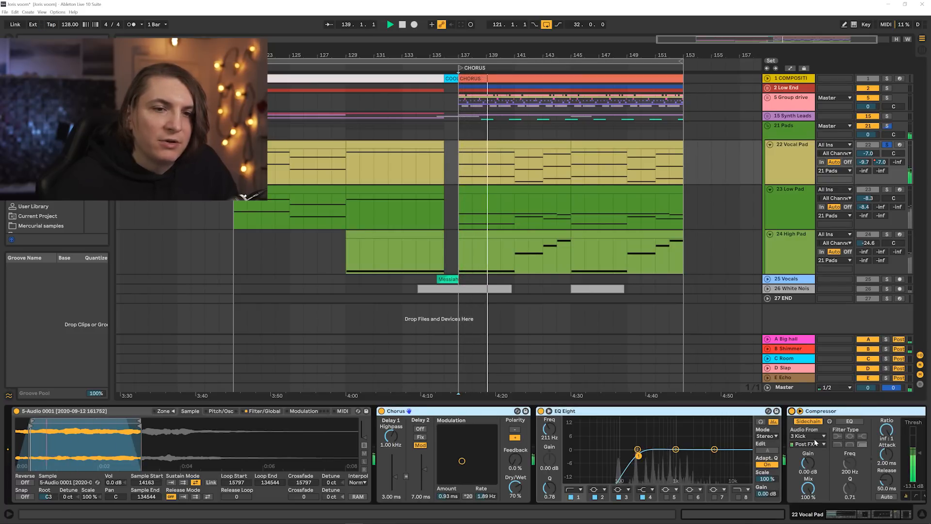
{"action": "left_click", "coordinate": [860, 515]}
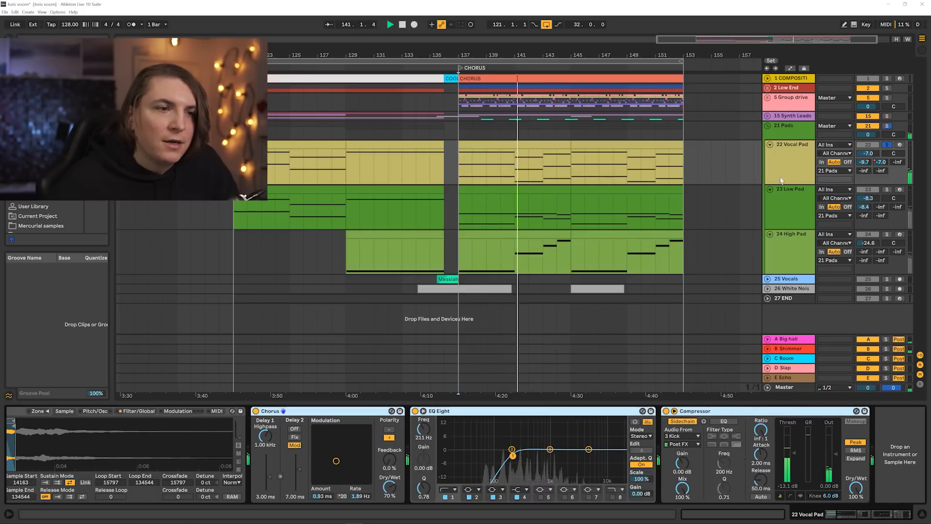
{"action": "key", "text": "space"}
{"action": "double_click", "coordinate": [557, 157]}
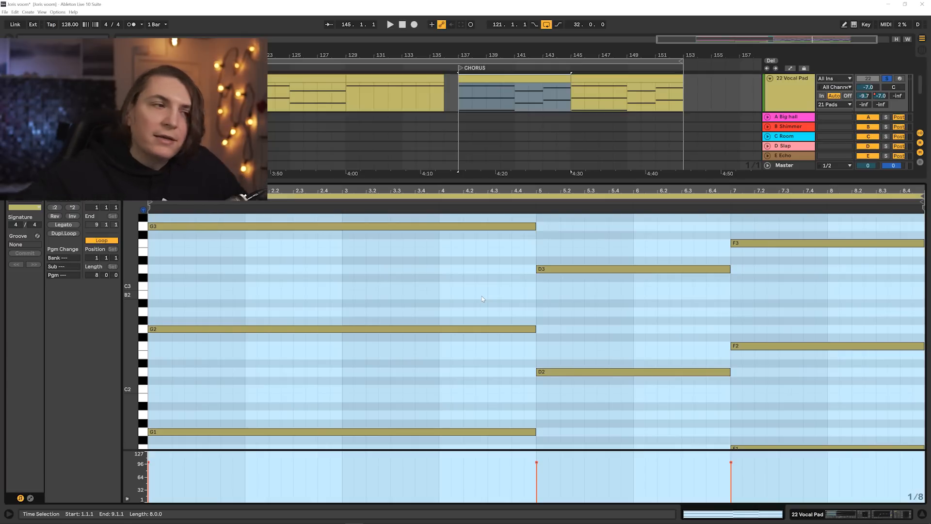
{"action": "key", "text": "shift+Tab"}
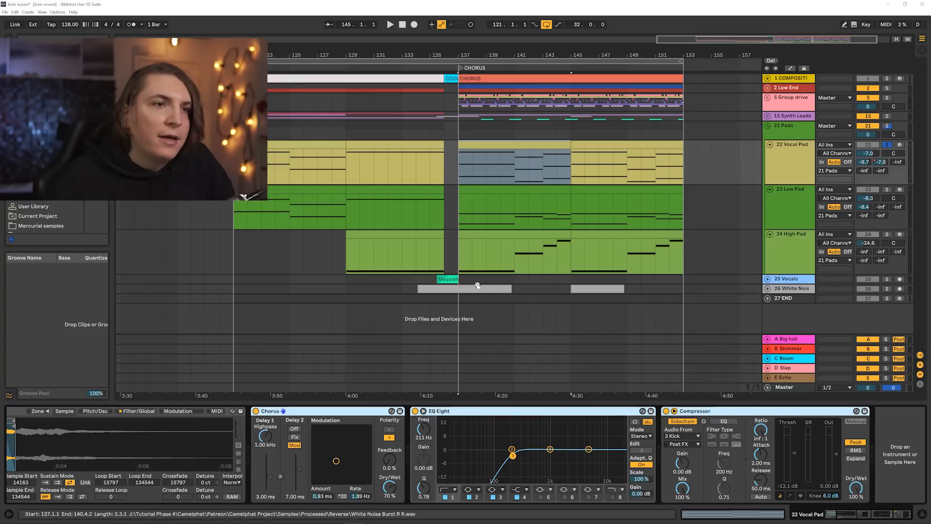
Solo the 23 Low Pad track and audition it while examining its Serum patch
{"action": "left_click", "coordinate": [887, 189]}
{"action": "left_click", "coordinate": [465, 206]}
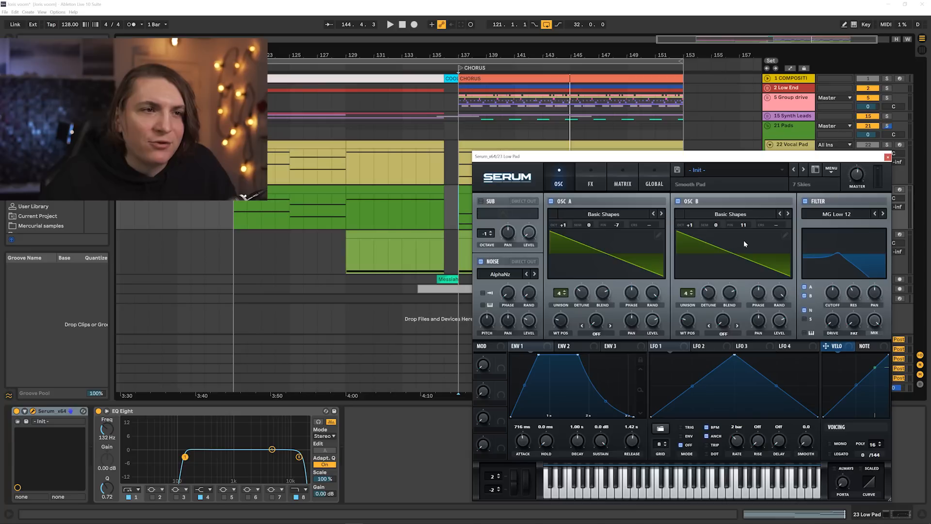
{"action": "key", "text": "space"}
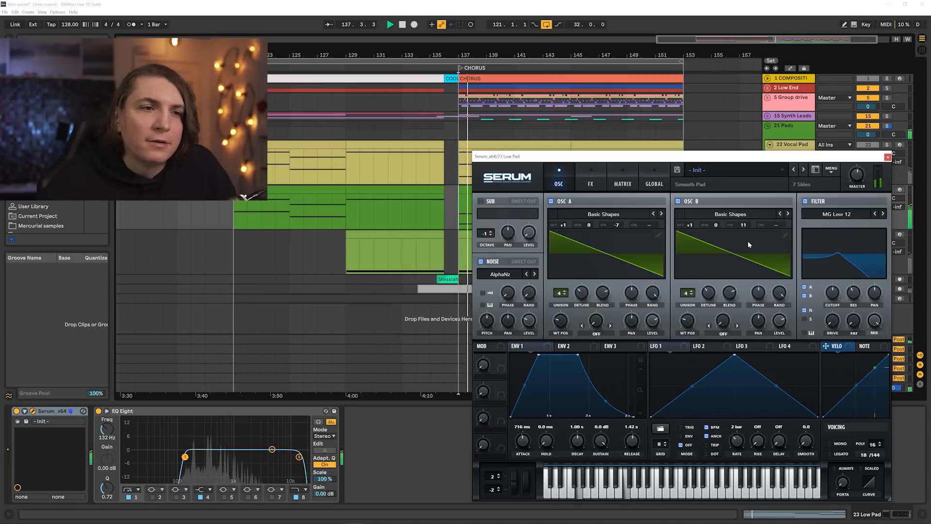
{"action": "left_click", "coordinate": [887, 158]}
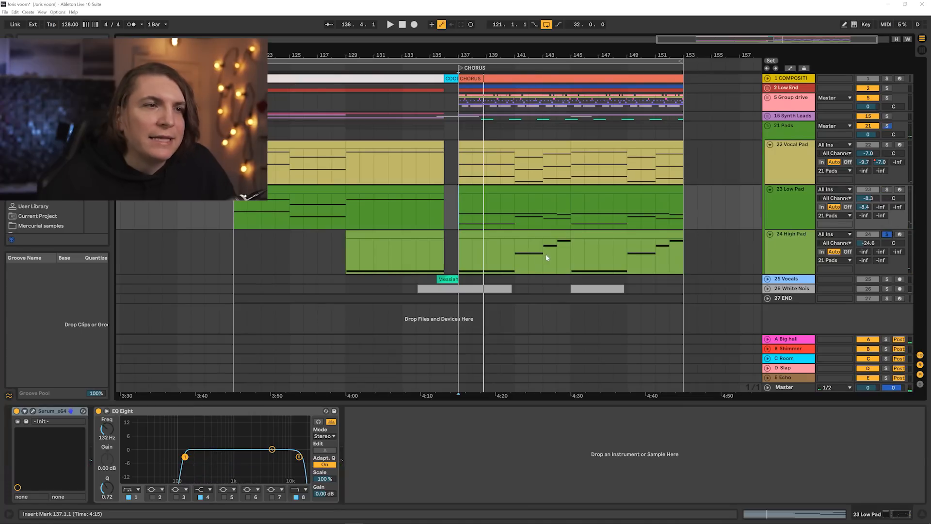
Audition the soloed 24 High Pad track from bar 137 and examine its LD Caliber Serum patch
{"action": "left_click", "coordinate": [450, 246]}
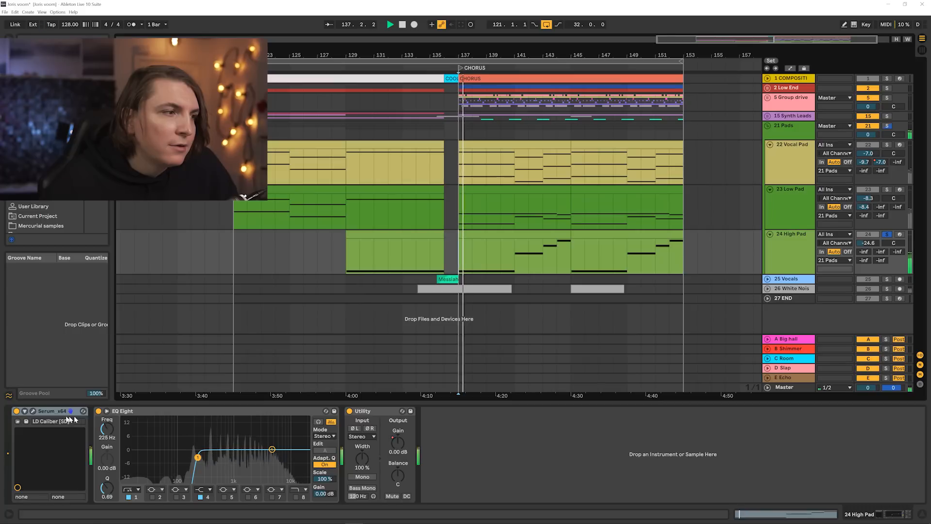
{"action": "left_click", "coordinate": [33, 411]}
{"action": "left_click_drag", "start_coordinate": [298, 238], "coordinate": [642, 165]}
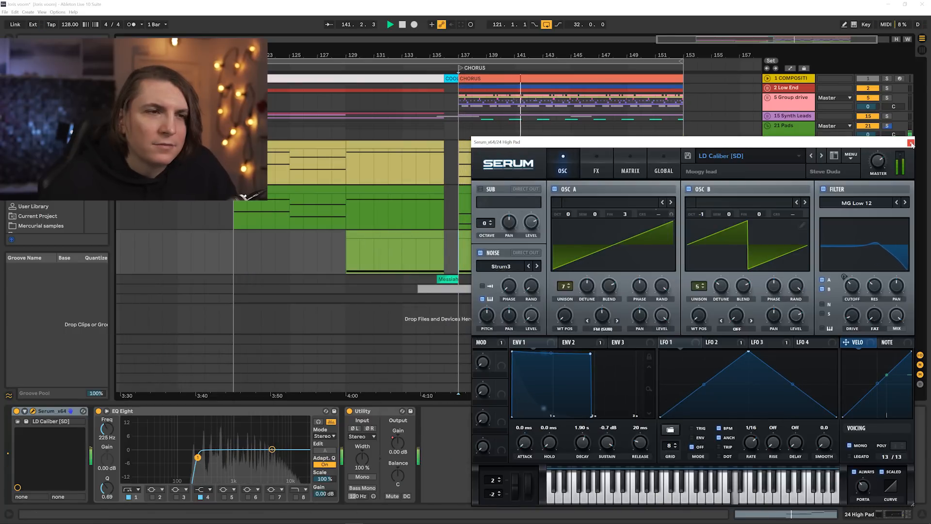
{"action": "left_click", "coordinate": [911, 143]}
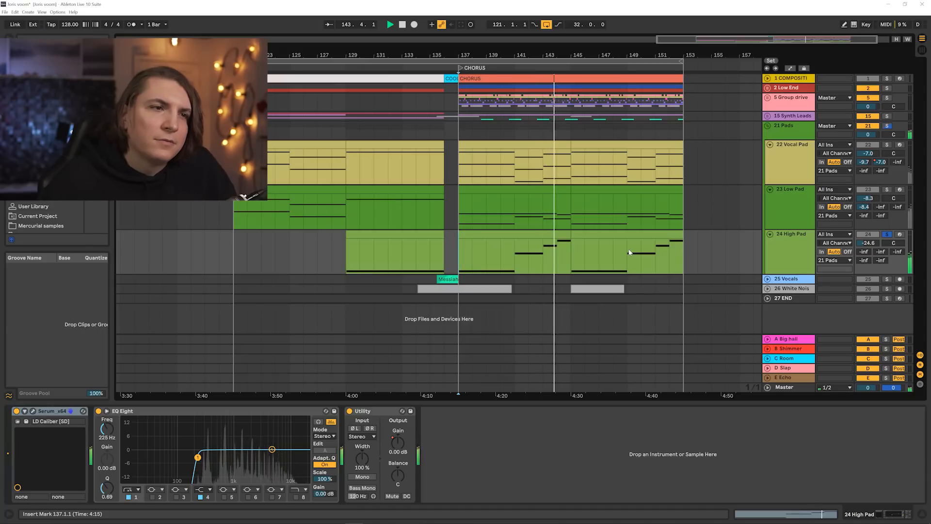
{"action": "key", "text": "space"}
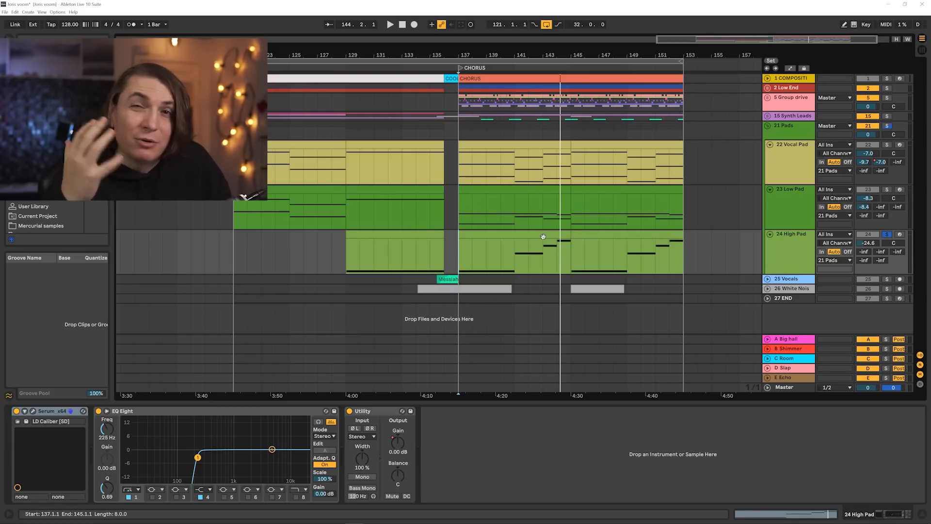
Fold the Pads group and show automation in the Synth Leads group with the Arp, Serum_x64 and Initial hits tracks unfolded
{"action": "left_click", "coordinate": [775, 100]}
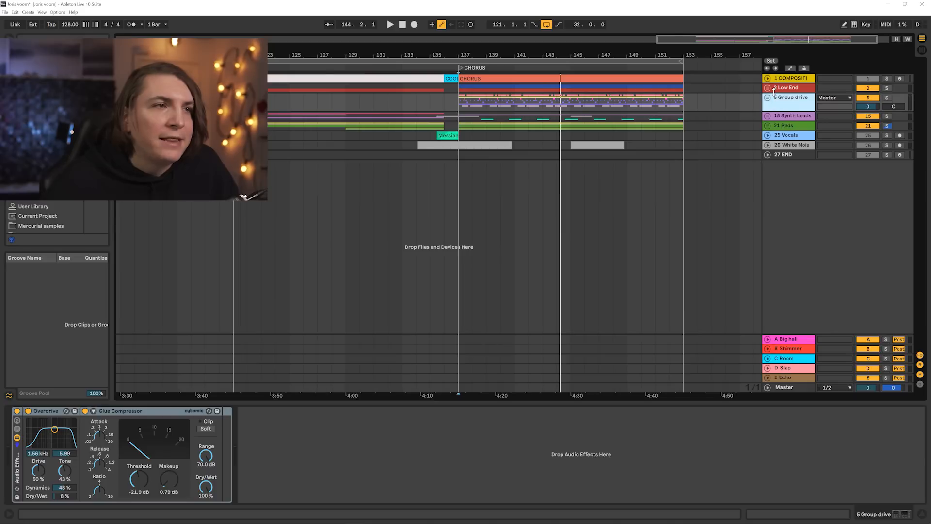
{"action": "left_click", "coordinate": [766, 116]}
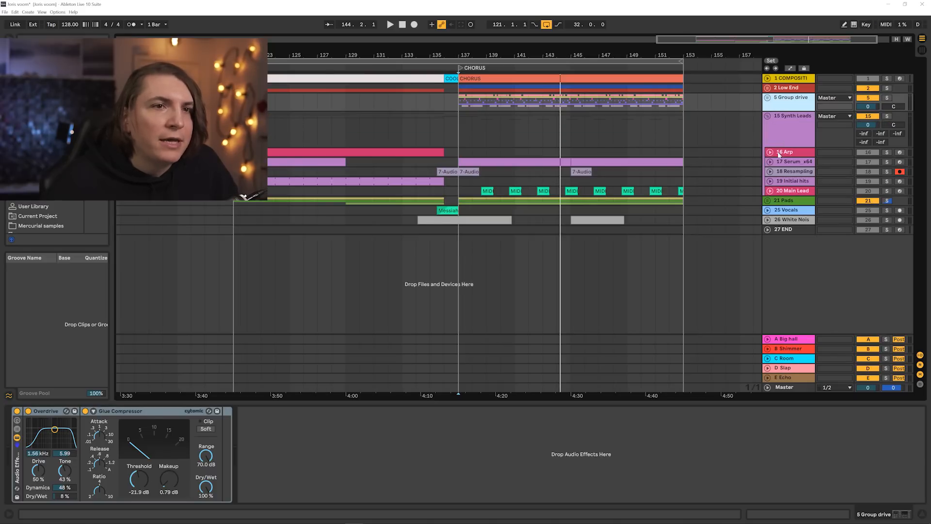
{"action": "left_click", "coordinate": [771, 152]}
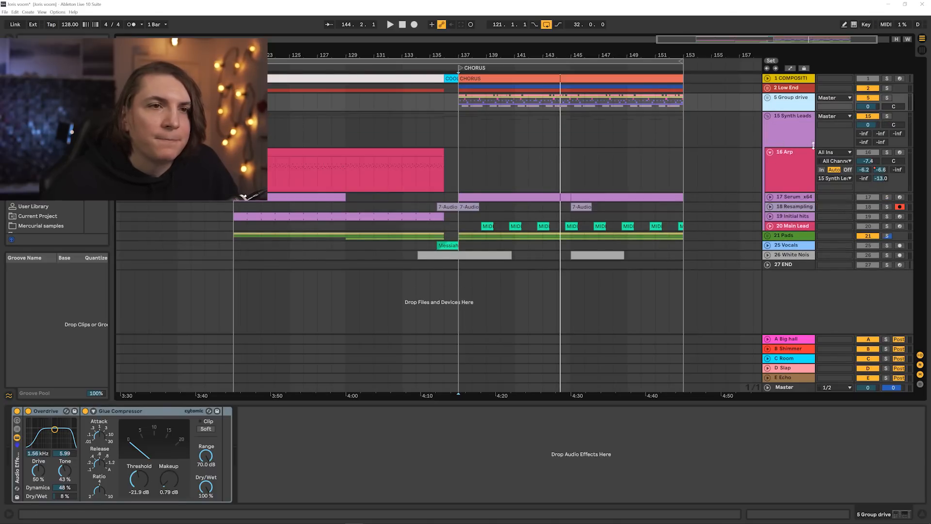
{"action": "key", "text": "a"}
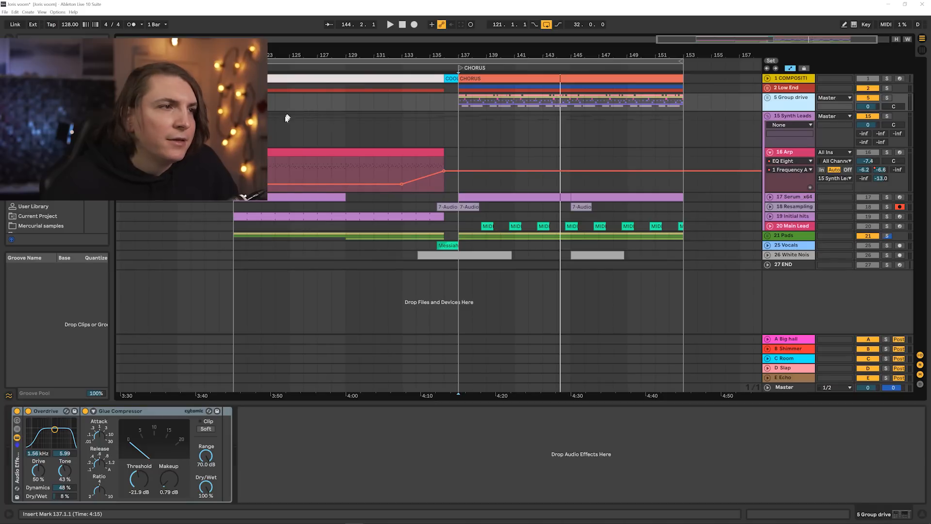
{"action": "left_click", "coordinate": [770, 197]}
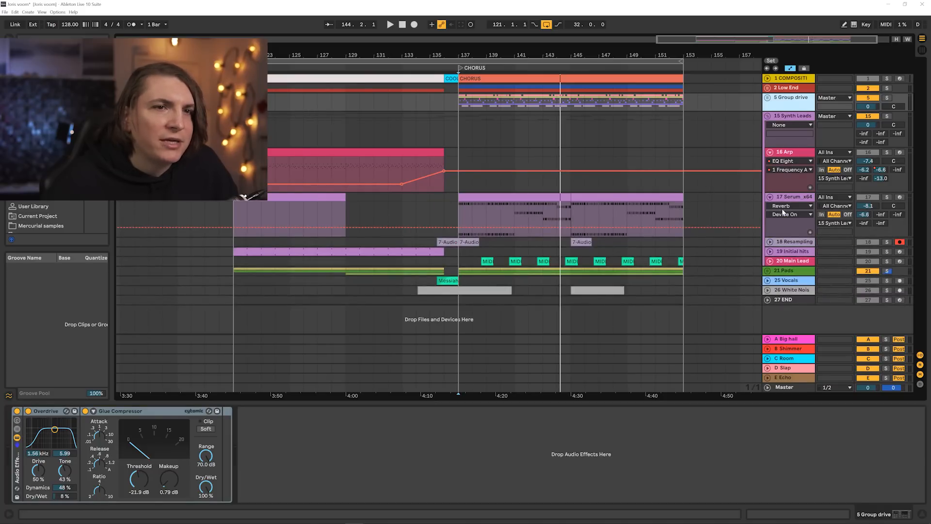
{"action": "left_click", "coordinate": [770, 242]}
{"action": "left_click", "coordinate": [770, 241]}
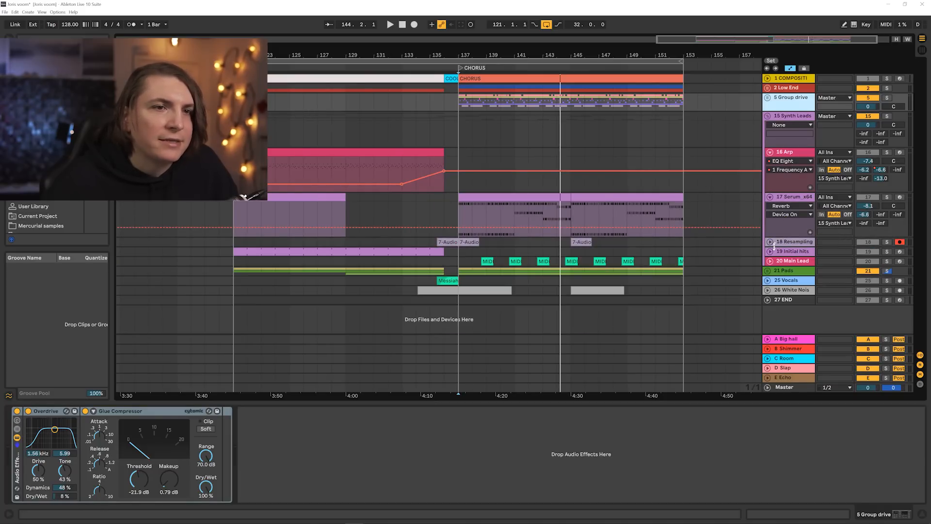
{"action": "left_click", "coordinate": [770, 252]}
Solo the 19 Initial hits track and audition it from the start of the break at bar 121
{"action": "scroll", "coordinate": [312, 239], "scroll_direction": "down", "scroll_amount": 3}
{"action": "mouse_move", "coordinate": [233, 55]}
{"action": "left_mouse_down"}
{"action": "mouse_move", "coordinate": [235, 150]}
{"action": "mouse_move", "coordinate": [331, 188]}
{"action": "left_mouse_up"}
{"action": "left_click_drag", "start_coordinate": [353, 53], "coordinate": [353, 24]}
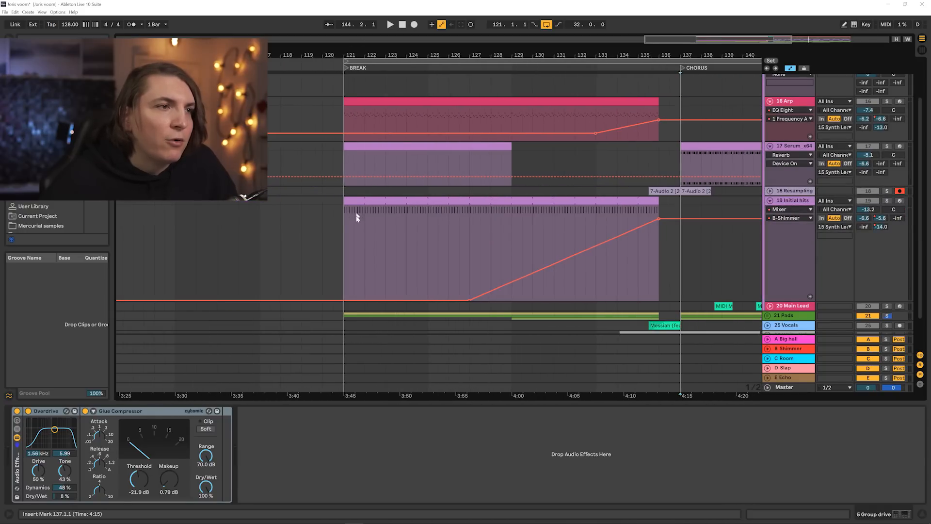
{"action": "left_click", "coordinate": [344, 224]}
{"action": "key", "text": "space"}
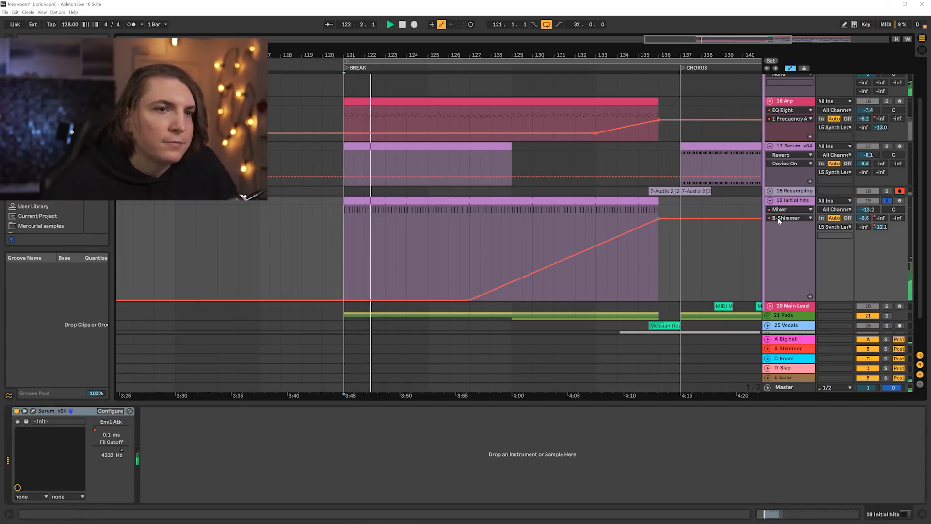
{"action": "key", "text": "space"}
Display the E-Echo send automation of the 19 Initial hits track and audition it in the break
{"action": "left_click", "coordinate": [799, 210]}
{"action": "left_click", "coordinate": [798, 211]}
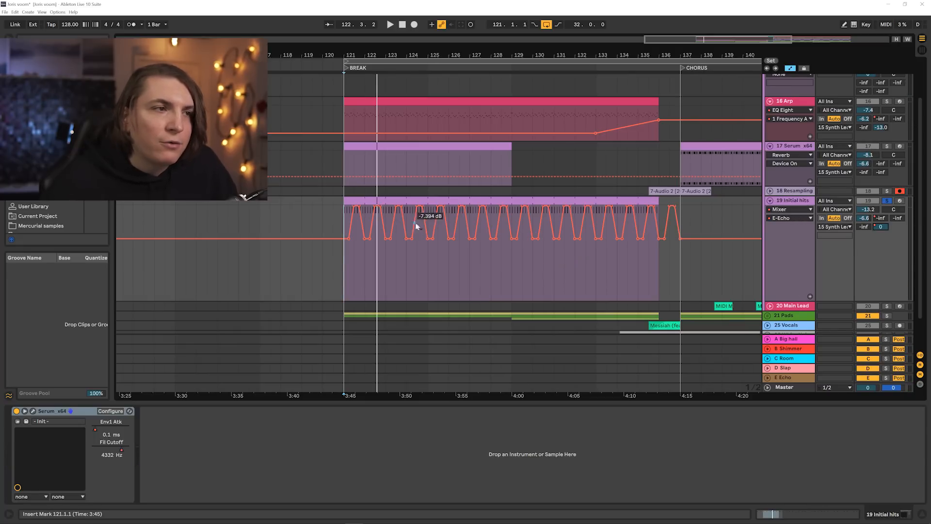
{"action": "key", "text": "space"}
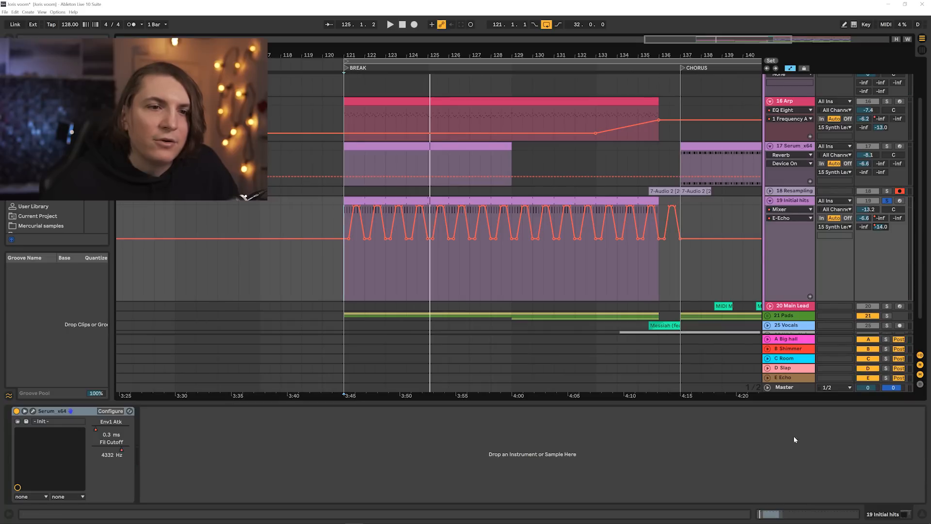
Examine the Serum patch of the 19 Initial hits track, including its Env 1 settings
{"action": "left_click", "coordinate": [789, 379]}
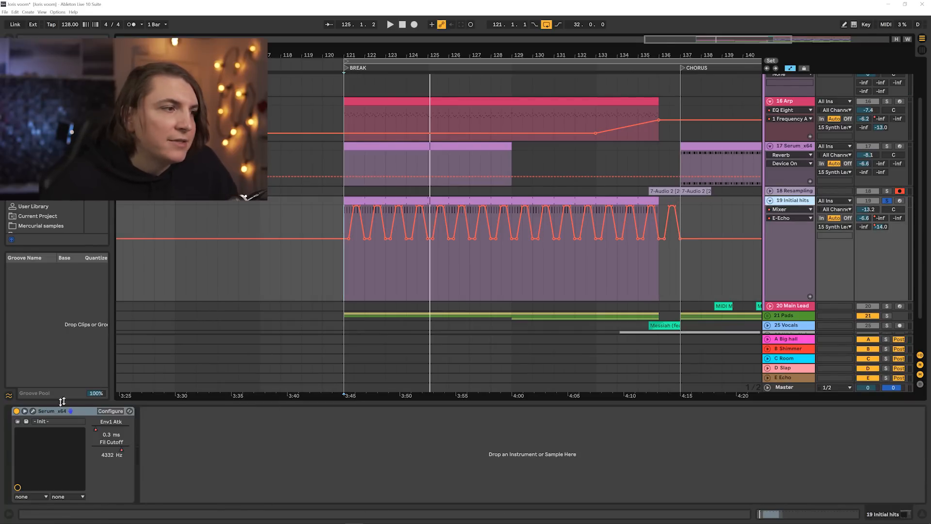
{"action": "left_click", "coordinate": [34, 411]}
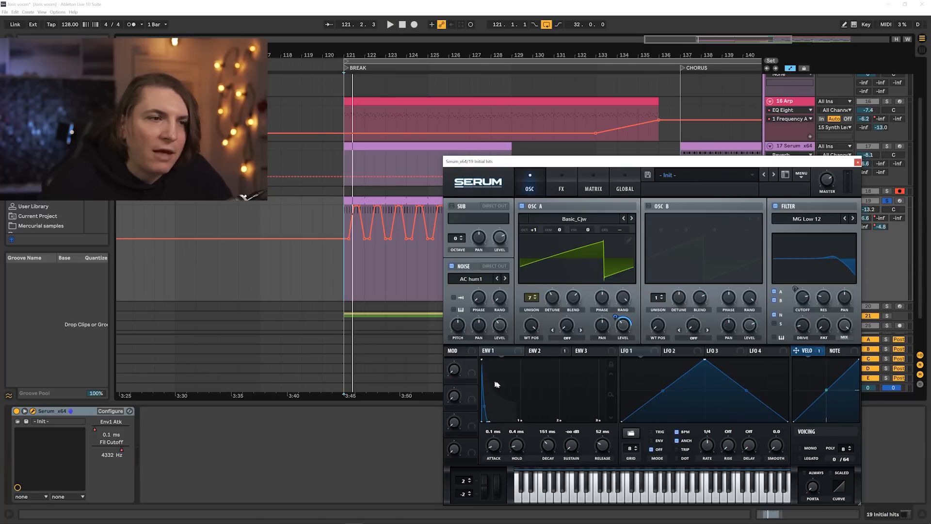
{"action": "left_click", "coordinate": [858, 162]}
Display the B-Shimmer send automation of the 19 Initial hits track and audition it from bar 132
{"action": "left_click", "coordinate": [792, 209]}
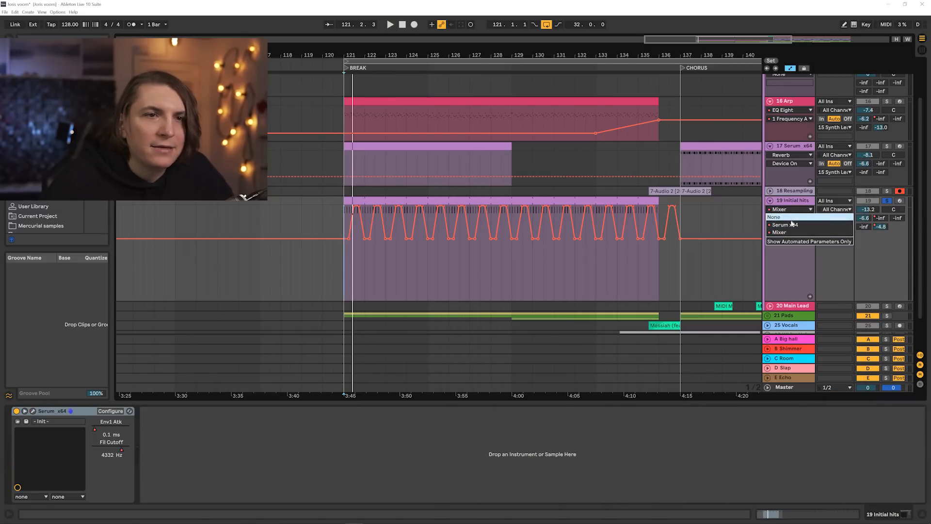
{"action": "left_click", "coordinate": [788, 232]}
{"action": "left_click", "coordinate": [793, 217]}
{"action": "left_click", "coordinate": [790, 265]}
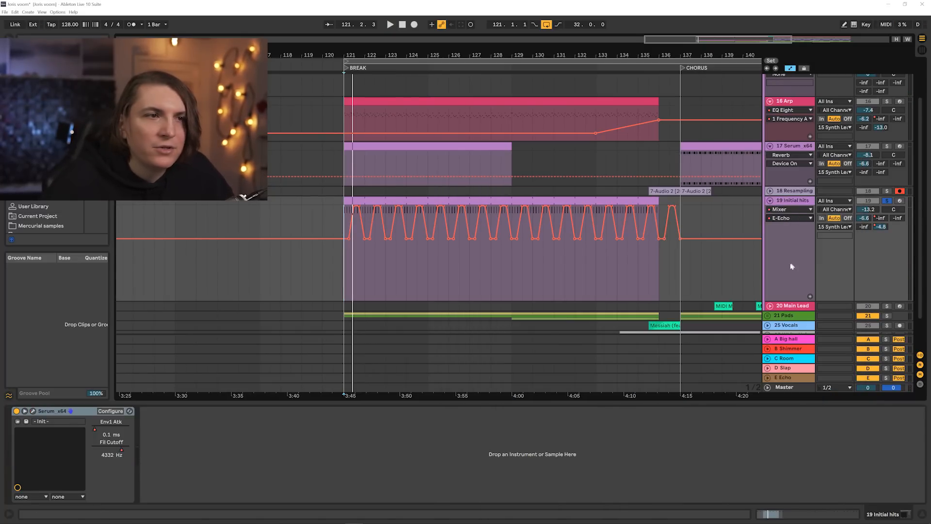
{"action": "left_click", "coordinate": [578, 226]}
{"action": "key", "text": "space"}
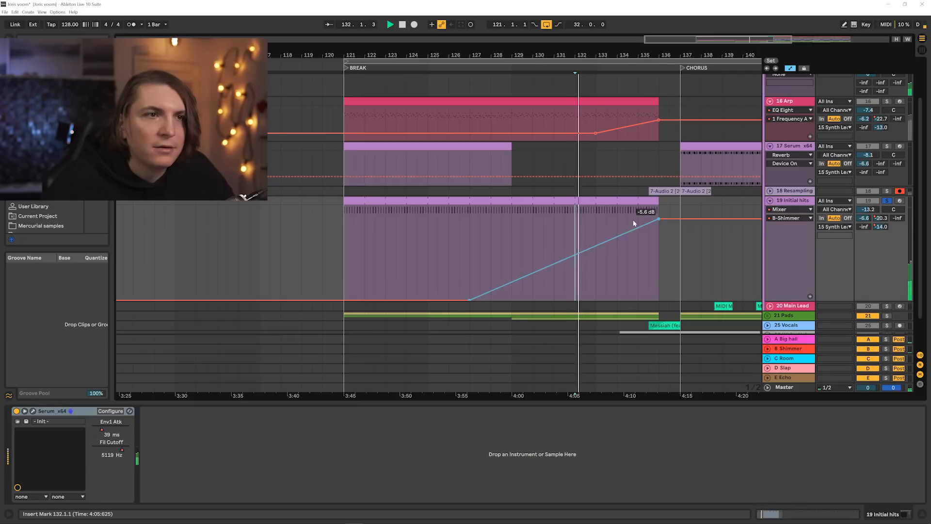
Display the Serum Env1 Atk automation of the 19 Initial hits track and audition it from bar 133
{"action": "left_click", "coordinate": [790, 210]}
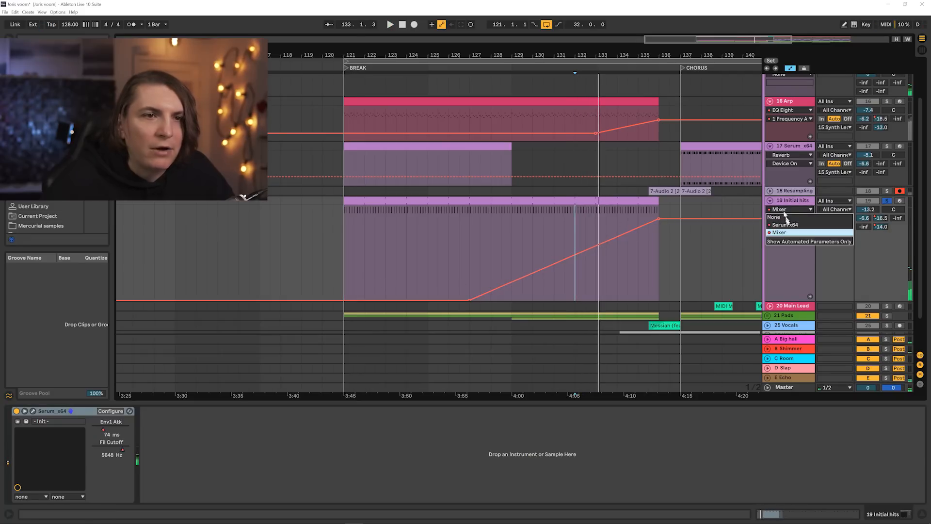
{"action": "left_click", "coordinate": [787, 223]}
{"action": "left_click", "coordinate": [785, 222]}
{"action": "left_click", "coordinate": [787, 236]}
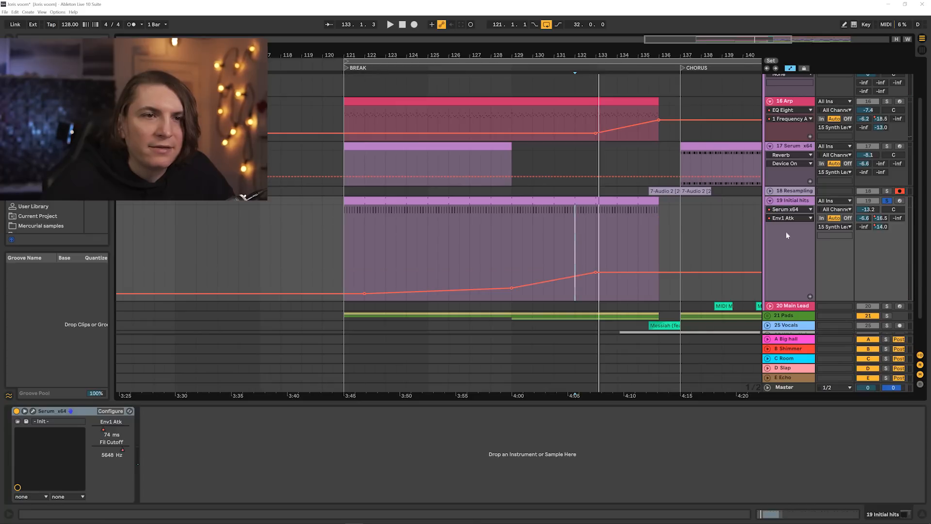
{"action": "left_click", "coordinate": [357, 249]}
{"action": "left_click", "coordinate": [598, 233]}
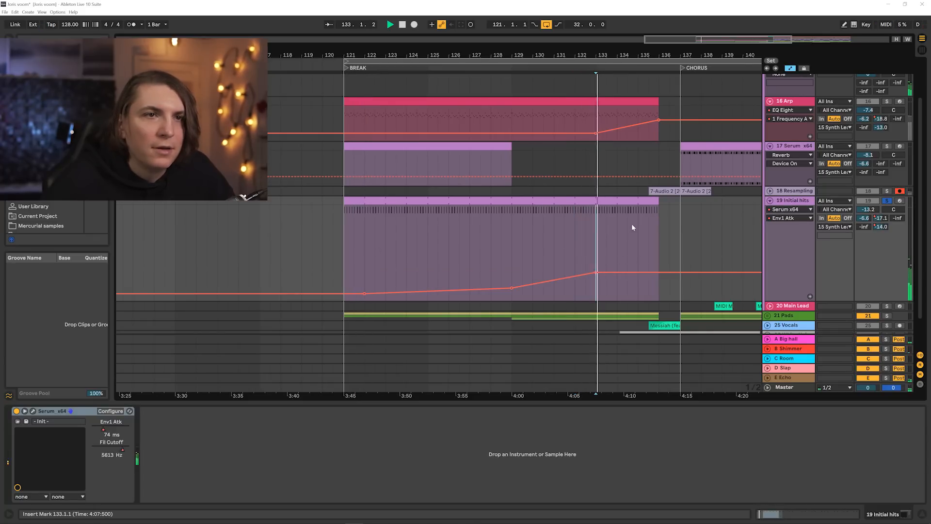
Review the EQ Eight frequency automation of the 16 Arp track and audition the break from bar 132.3
{"action": "scroll", "coordinate": [758, 147], "scroll_direction": "up", "scroll_amount": 3}
{"action": "left_click", "coordinate": [789, 154]}
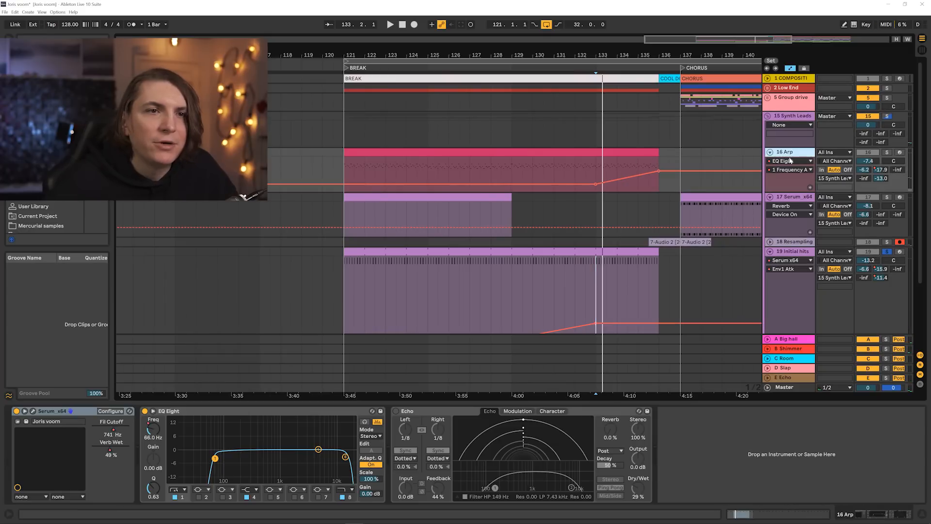
{"action": "left_click", "coordinate": [791, 161]}
{"action": "left_click", "coordinate": [793, 177]}
{"action": "left_click", "coordinate": [791, 171]}
{"action": "left_click", "coordinate": [787, 193]}
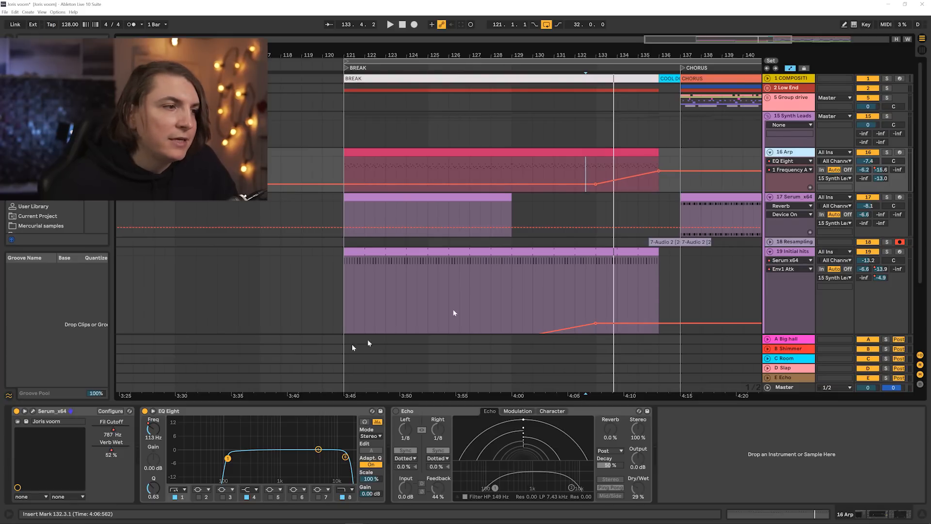
Review the 16 Arp's EQ Eight low cut at bar 134 and display the track's Serum Fil Cutoff automation
{"action": "left_click", "coordinate": [228, 459]}
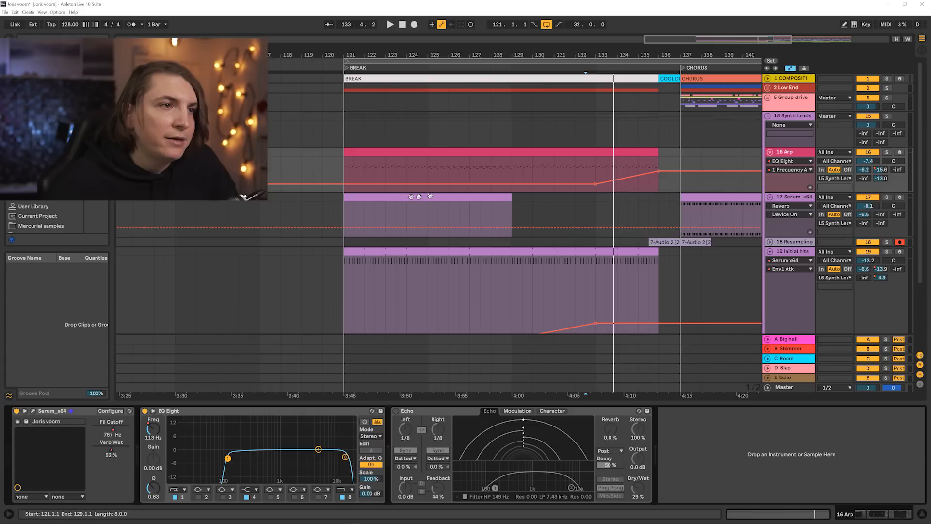
{"action": "left_click", "coordinate": [617, 165]}
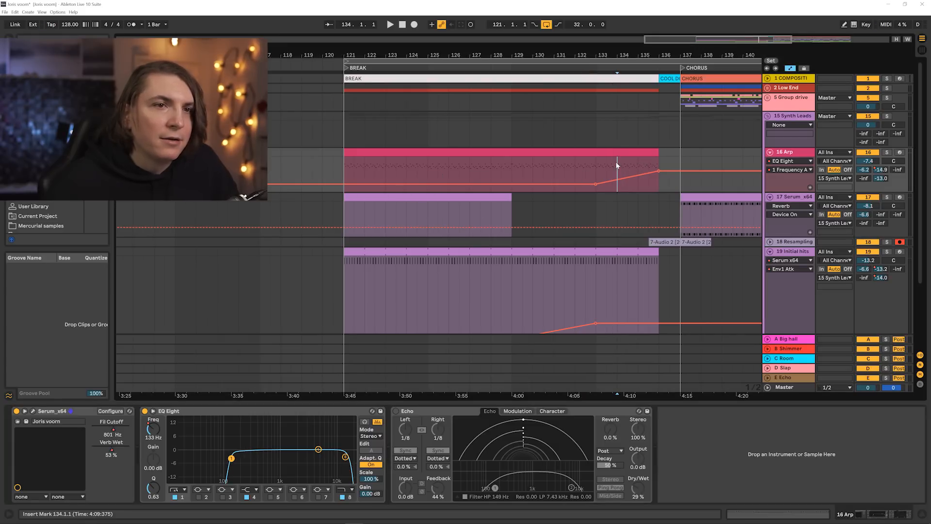
{"action": "left_click", "coordinate": [114, 432]}
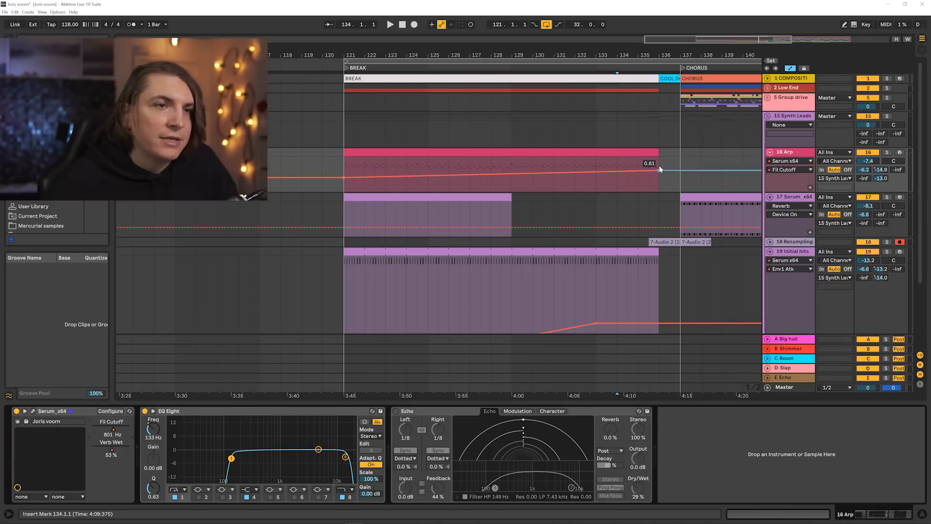
Display the Serum Verb Wet automation of the 16 Arp track and audition it soloed from bars 122, 134 and 128
{"action": "left_click", "coordinate": [112, 453]}
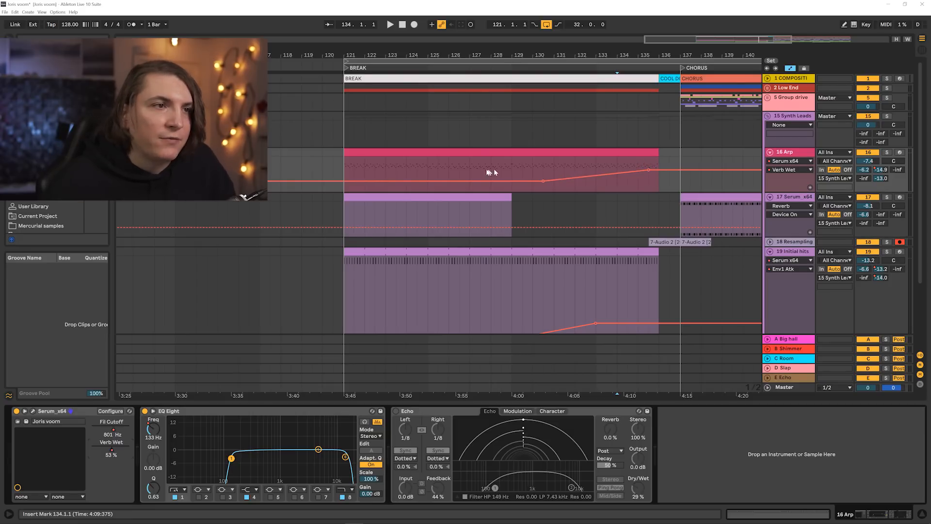
{"action": "left_click", "coordinate": [368, 166]}
{"action": "key", "text": "space"}
{"action": "left_click", "coordinate": [886, 152]}
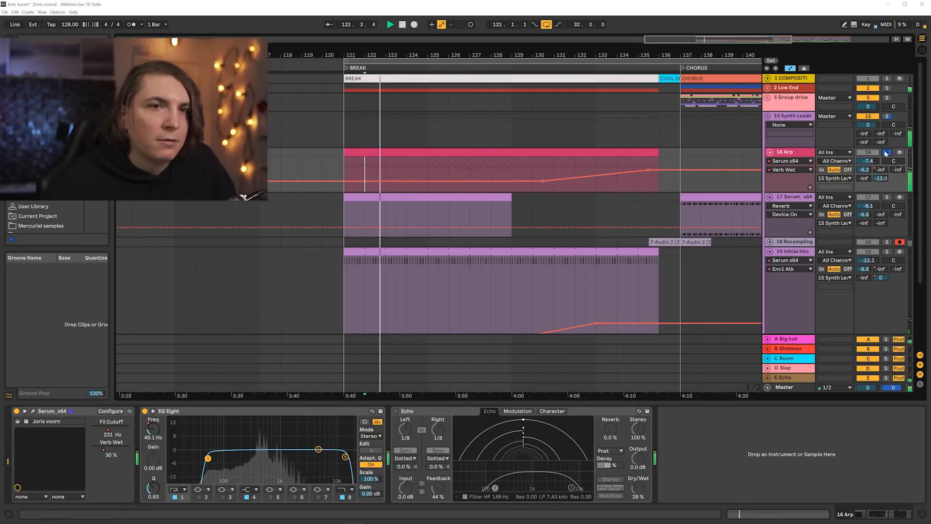
{"action": "left_click", "coordinate": [617, 161]}
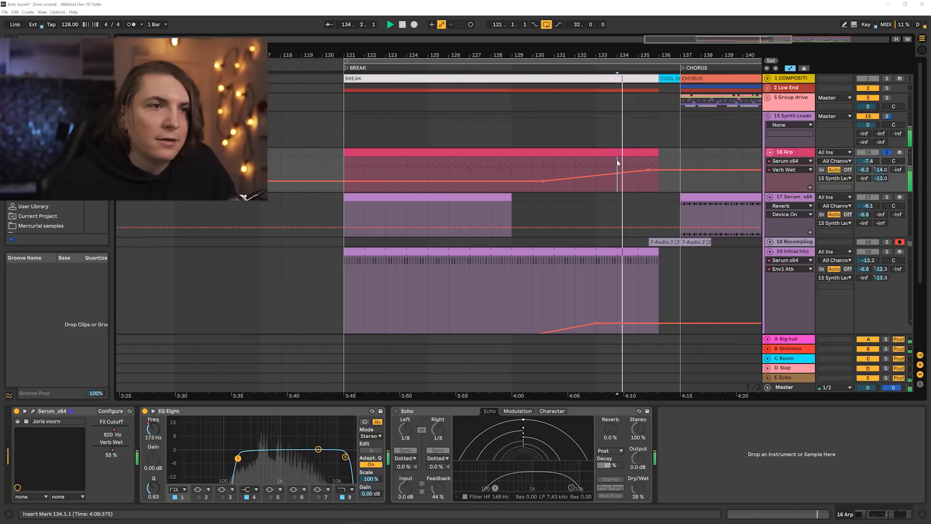
{"action": "left_click", "coordinate": [492, 166]}
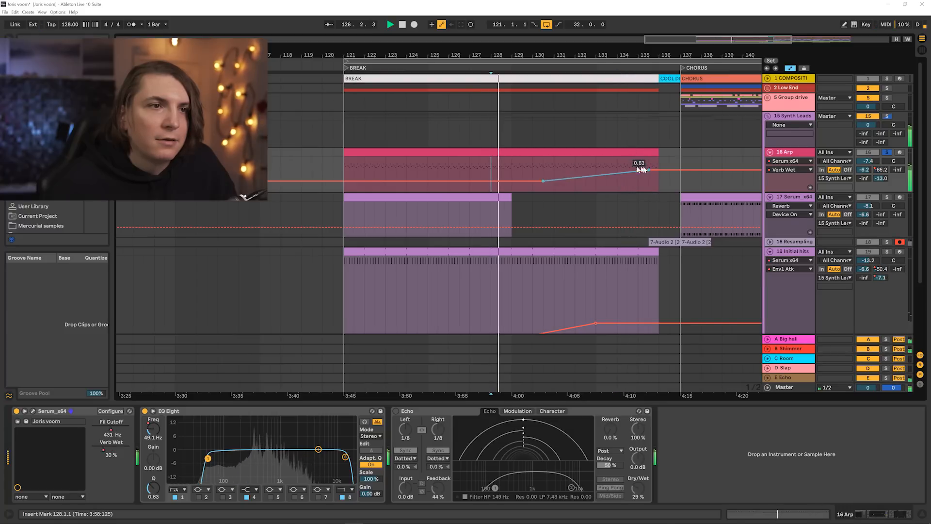
{"action": "key", "text": "space"}
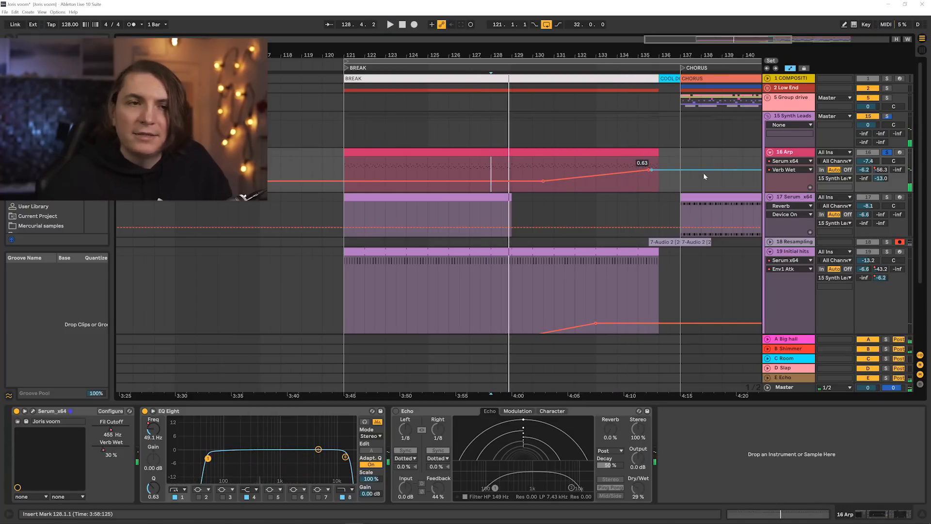
Display the 16 Arp's B-Shimmer send automation, inspect the B Shimmer return's Reverb and audition the arp from bar 134.3
{"action": "left_click", "coordinate": [877, 171]}
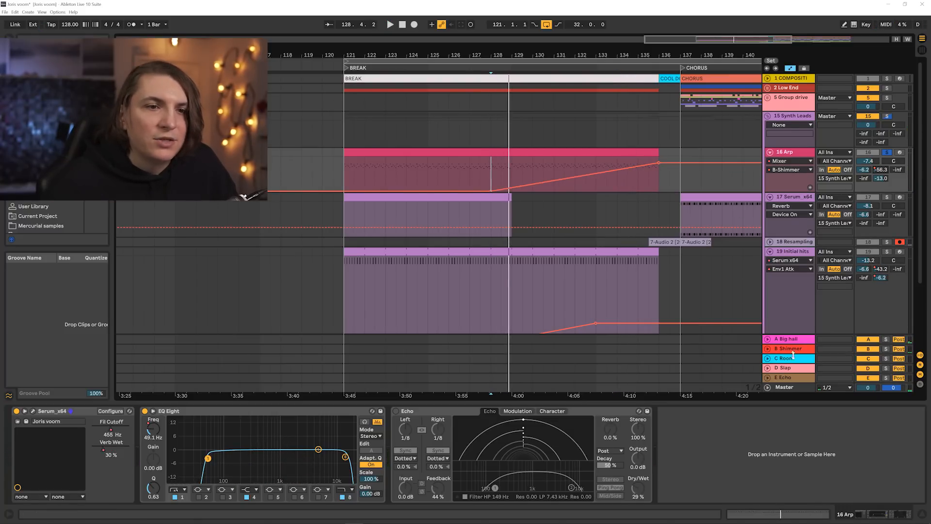
{"action": "left_click", "coordinate": [795, 349]}
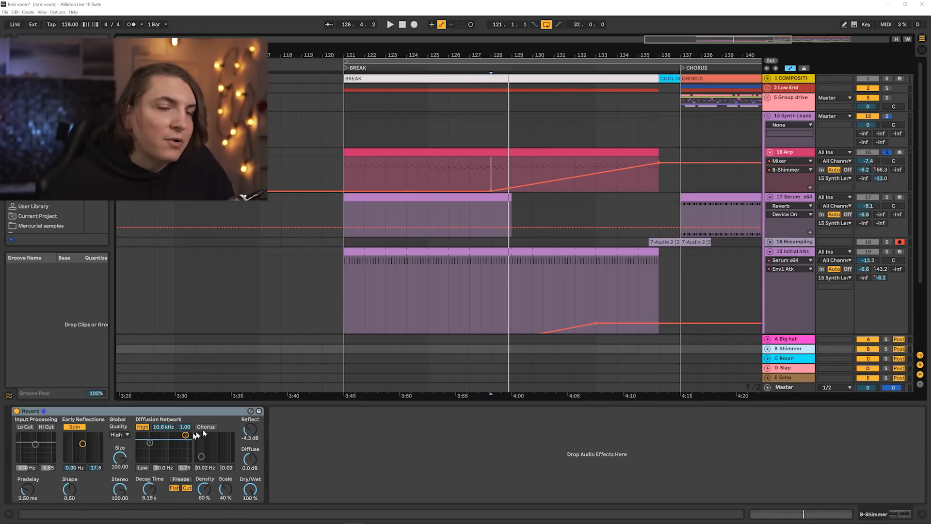
{"action": "left_click", "coordinate": [627, 165]}
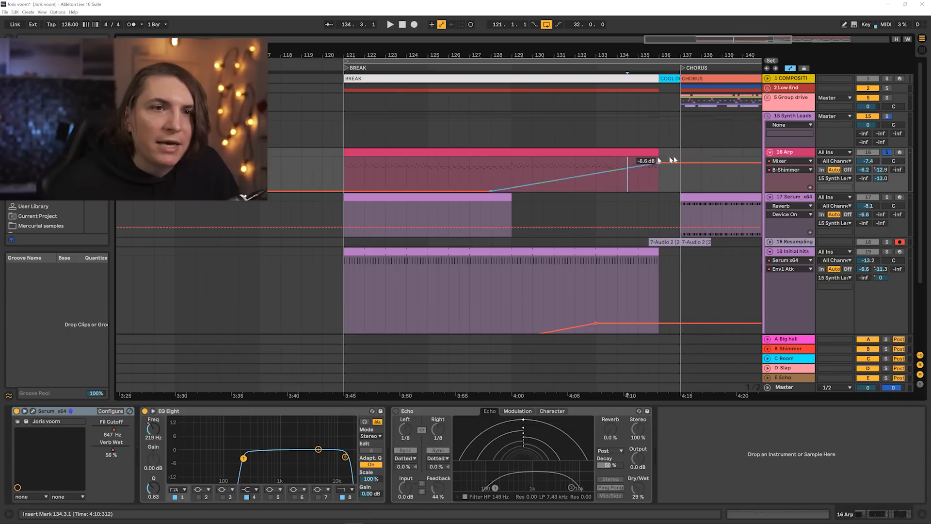
{"action": "key", "text": "space"}
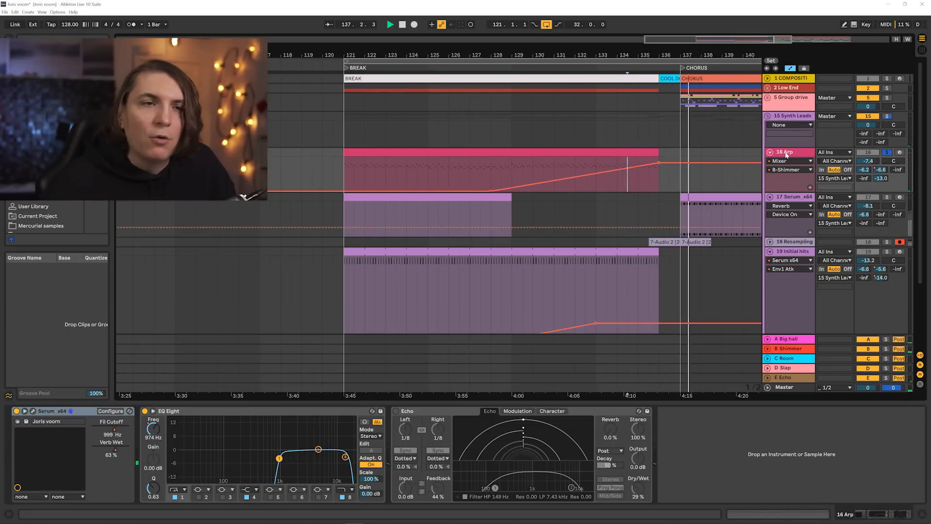
Collapse the 15 Synth Leads group and unfold the 26 White Noise track around the start of the chorus
{"action": "left_click", "coordinate": [768, 117]}
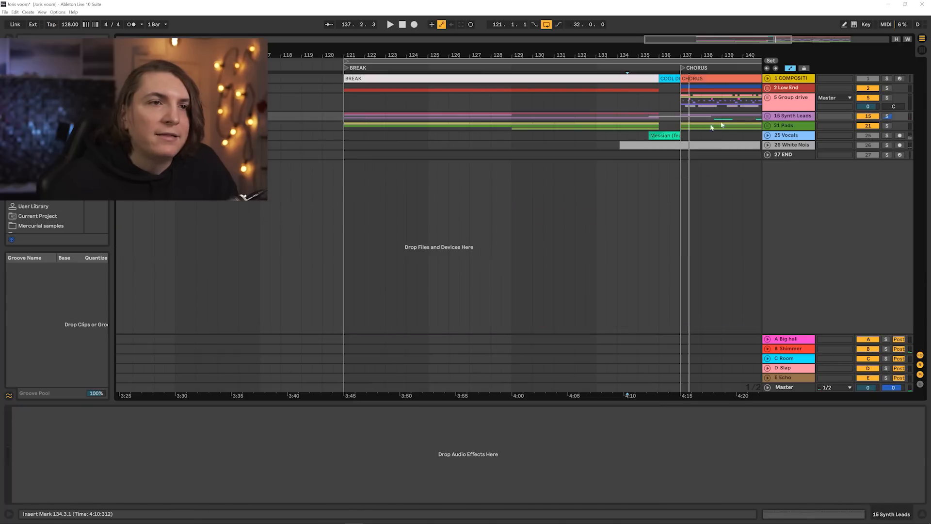
{"action": "left_click", "coordinate": [768, 135]}
{"action": "left_click", "coordinate": [768, 135]}
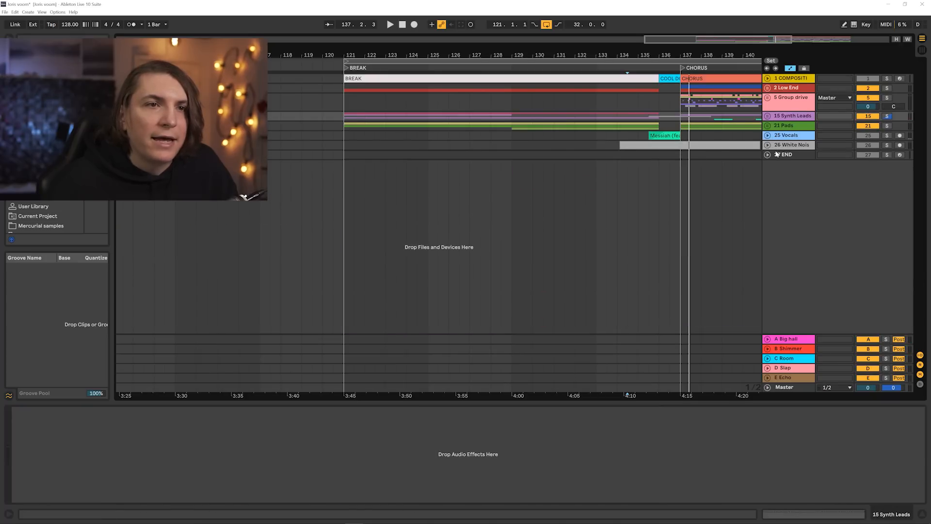
{"action": "left_click", "coordinate": [768, 144]}
{"action": "left_click_drag", "start_coordinate": [634, 58], "coordinate": [609, 45]}
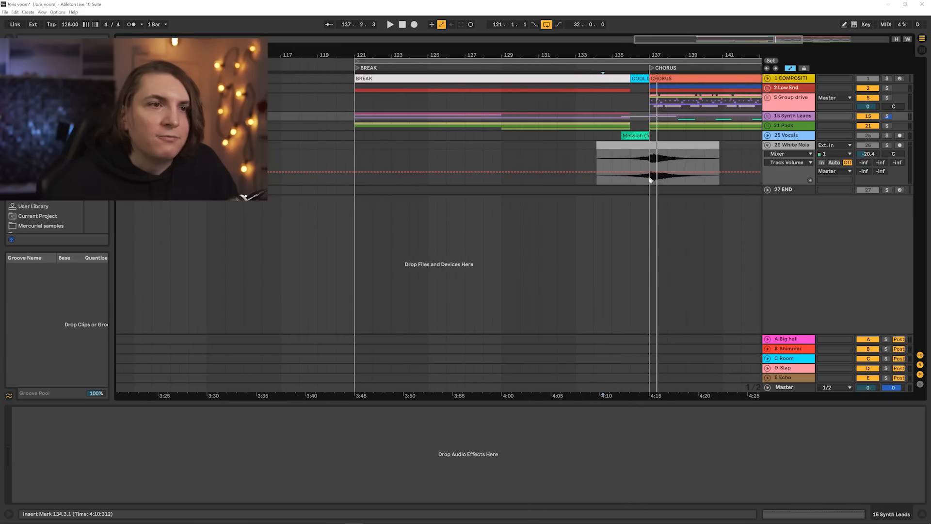
Audition the 26 White Noise burst on its own just before and after the chorus starts at bar 137
{"action": "left_click", "coordinate": [632, 157]}
{"action": "key", "text": "space"}
{"action": "left_click", "coordinate": [662, 157]}
{"action": "key", "text": "space"}
{"action": "key", "text": "space"}
{"action": "key", "text": "space"}
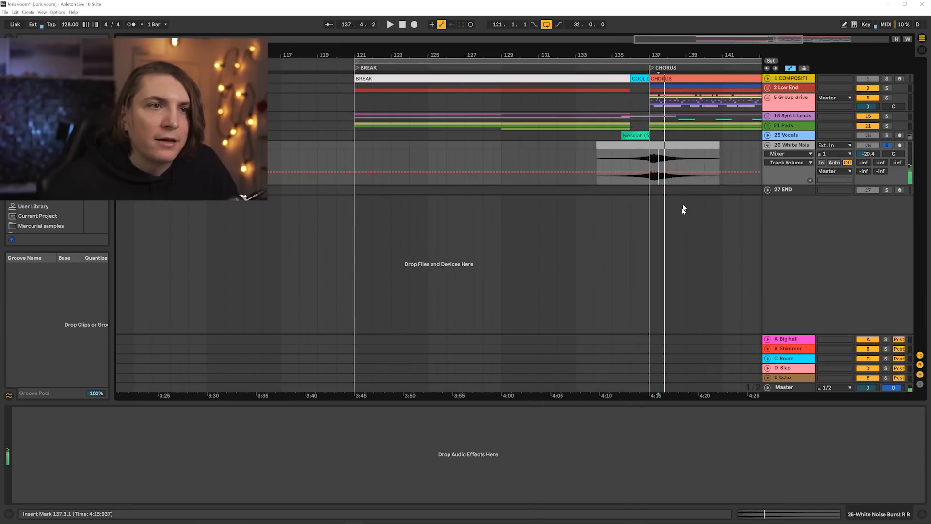
Examine the tracks inside the 21 Pads group and the 5 Group drive percussion group, leaving both groups collapsed
{"action": "left_click", "coordinate": [768, 125]}
{"action": "left_click_drag", "start_coordinate": [652, 52], "coordinate": [514, 54]}
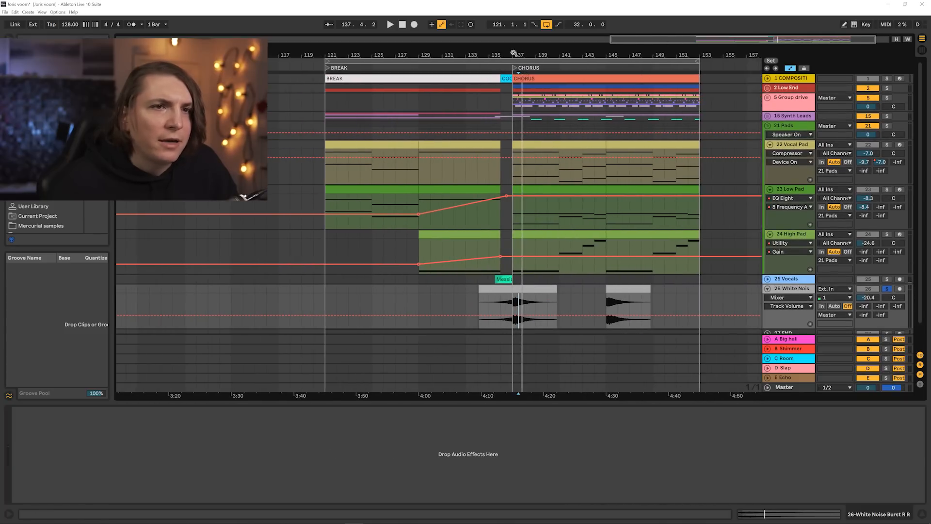
{"action": "left_click", "coordinate": [767, 127]}
{"action": "left_click", "coordinate": [775, 99]}
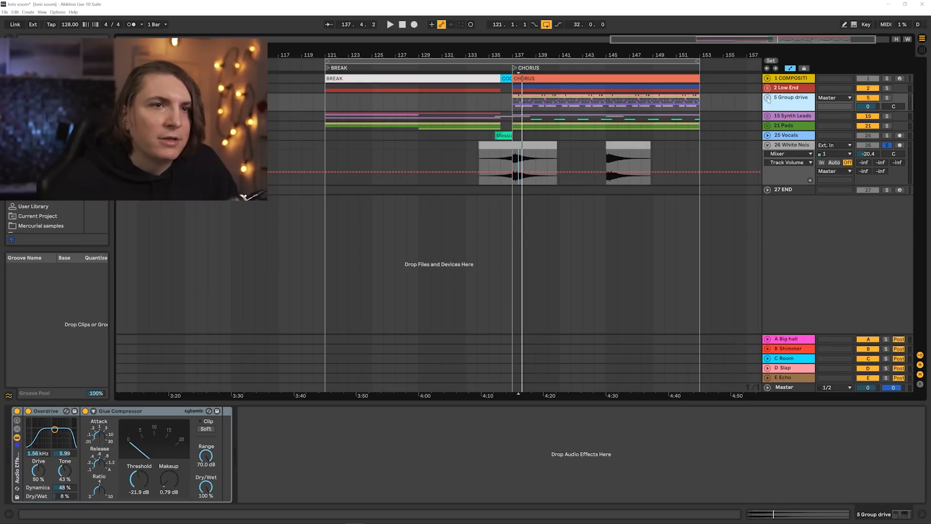
{"action": "left_click", "coordinate": [768, 97]}
{"action": "left_click", "coordinate": [769, 142]}
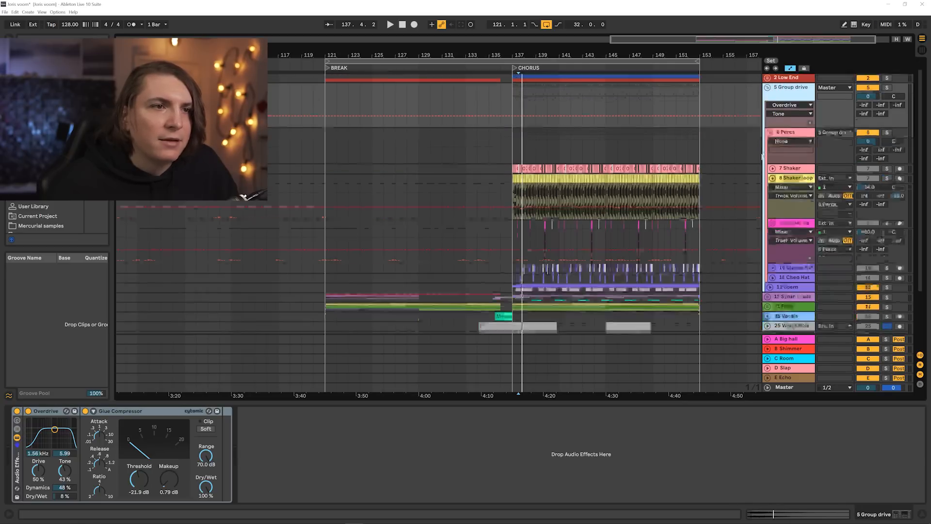
{"action": "scroll", "coordinate": [776, 169], "scroll_direction": "down", "scroll_amount": 3}
{"action": "scroll", "coordinate": [776, 203], "scroll_direction": "up", "scroll_amount": 3}
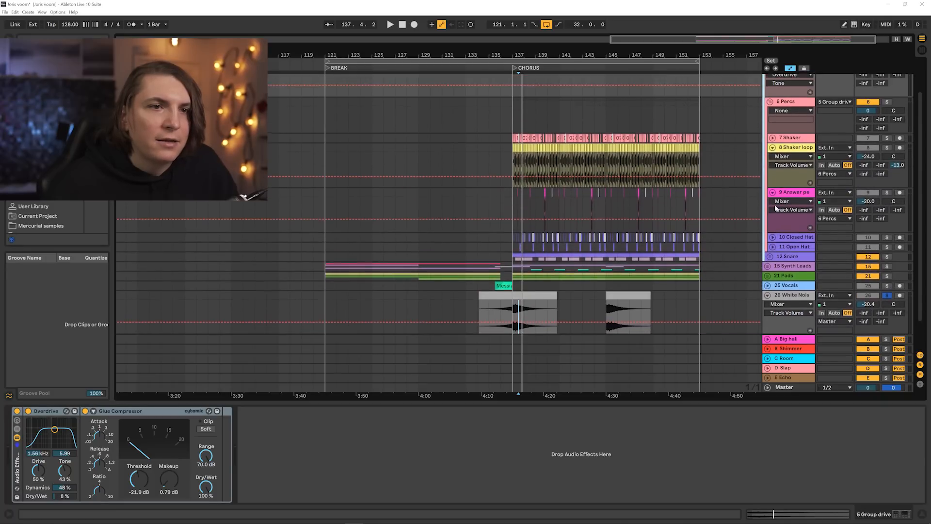
{"action": "left_click", "coordinate": [767, 97]}
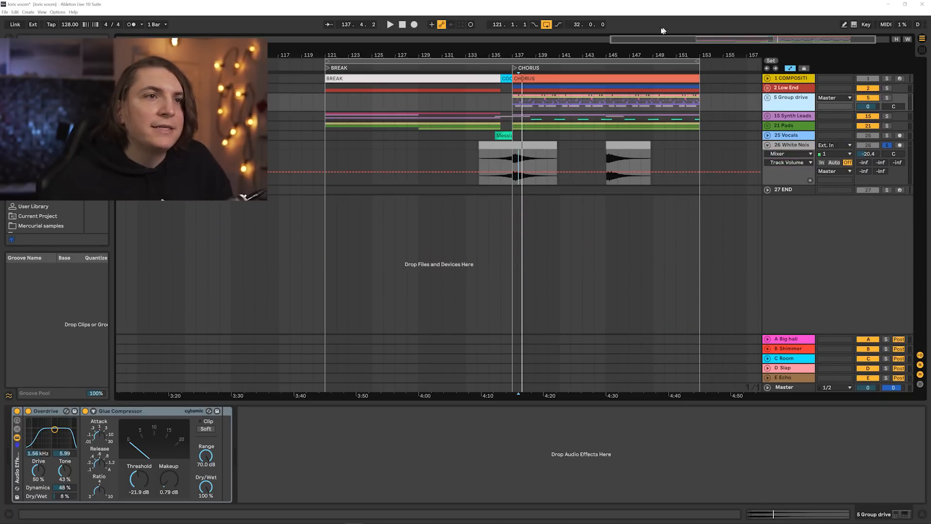
{"action": "left_click_drag", "start_coordinate": [639, 53], "coordinate": [639, 47]}
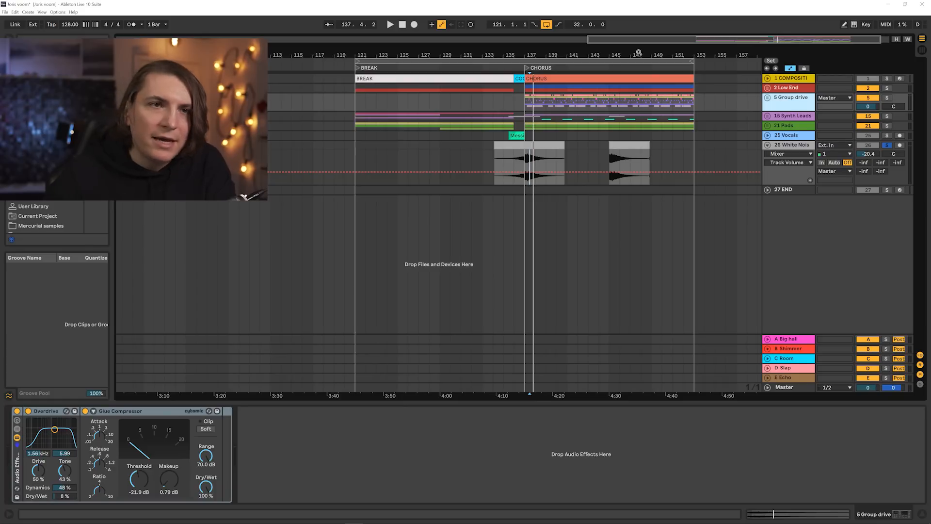
Turn off the solo on the 26 White Noise track and play the full arrangement from the break's start at bar 121
{"action": "left_click", "coordinate": [888, 145]}
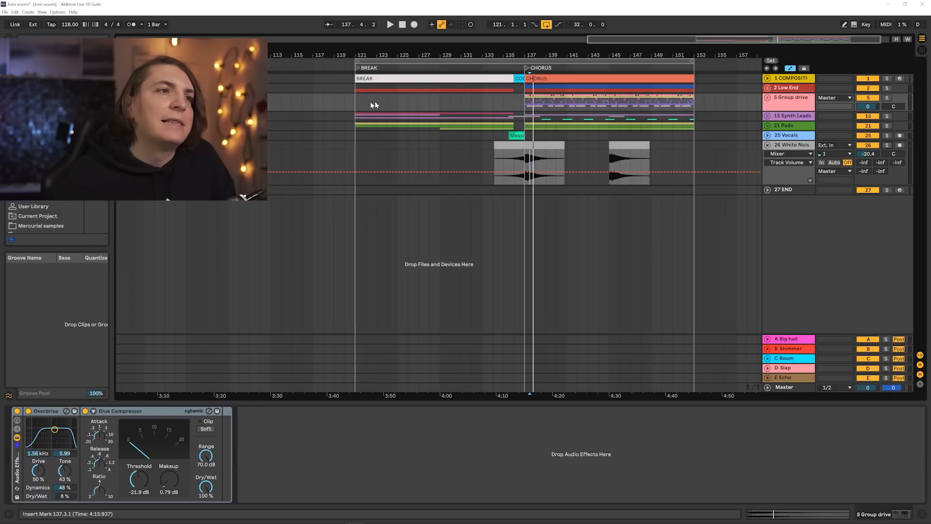
{"action": "left_click", "coordinate": [354, 103]}
{"action": "key", "text": "space"}
Expand the 2 Low End group and display the Utility Gain automation of the 4 Bass track
{"action": "left_click", "coordinate": [767, 87]}
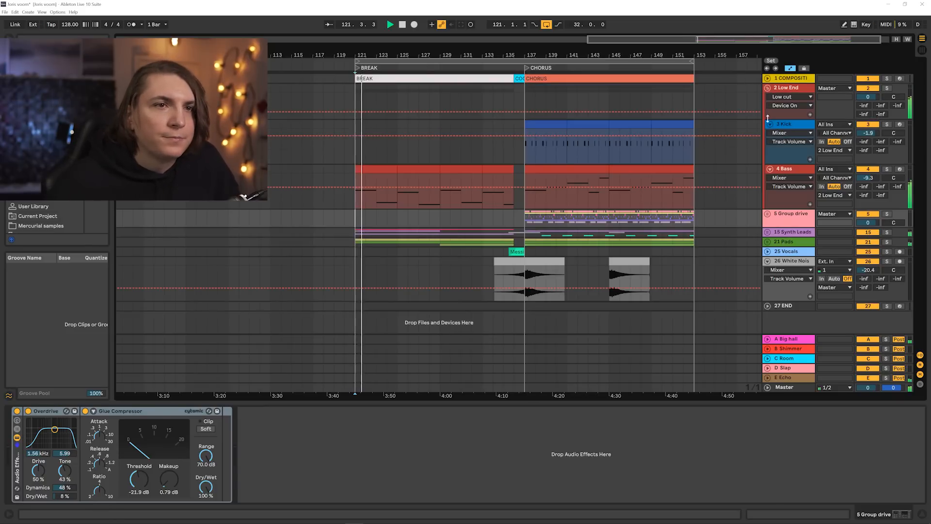
{"action": "left_click", "coordinate": [794, 170]}
{"action": "left_click", "coordinate": [791, 177]}
{"action": "left_click", "coordinate": [786, 210]}
{"action": "left_click", "coordinate": [790, 177]}
{"action": "left_click", "coordinate": [780, 224]}
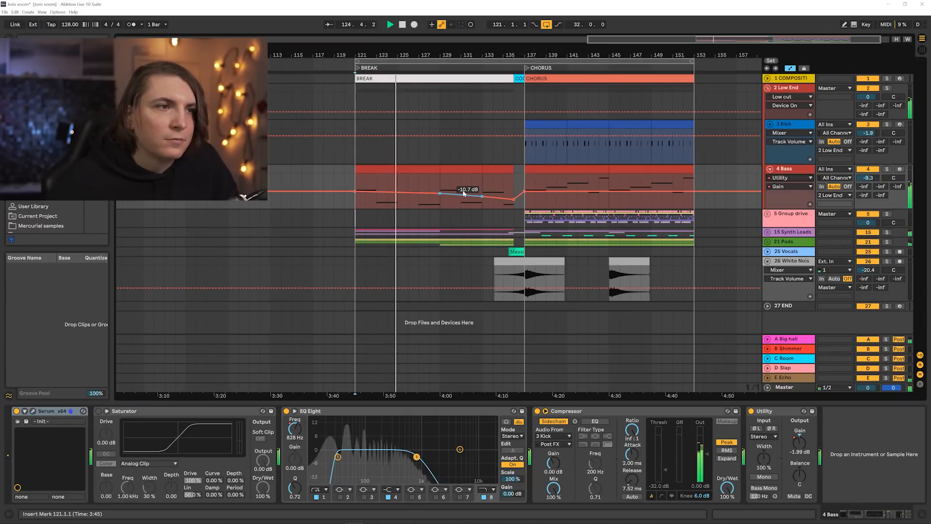
Switch from the 2 Low End group to the 15 Synth Leads group and review the 16 Arp's Verb Wet and Fil Cutoff automation
{"action": "left_click", "coordinate": [767, 88]}
{"action": "left_click", "coordinate": [767, 116]}
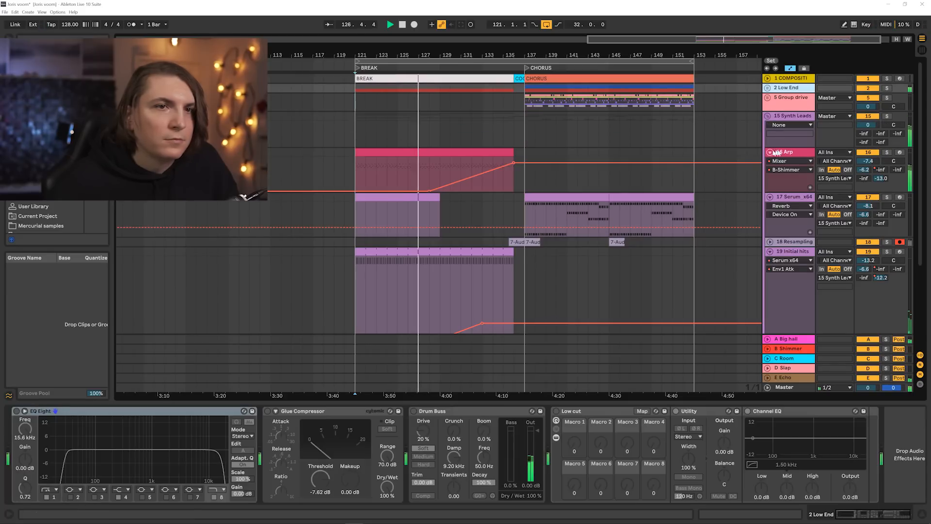
{"action": "left_click", "coordinate": [794, 161]}
{"action": "left_click", "coordinate": [785, 176]}
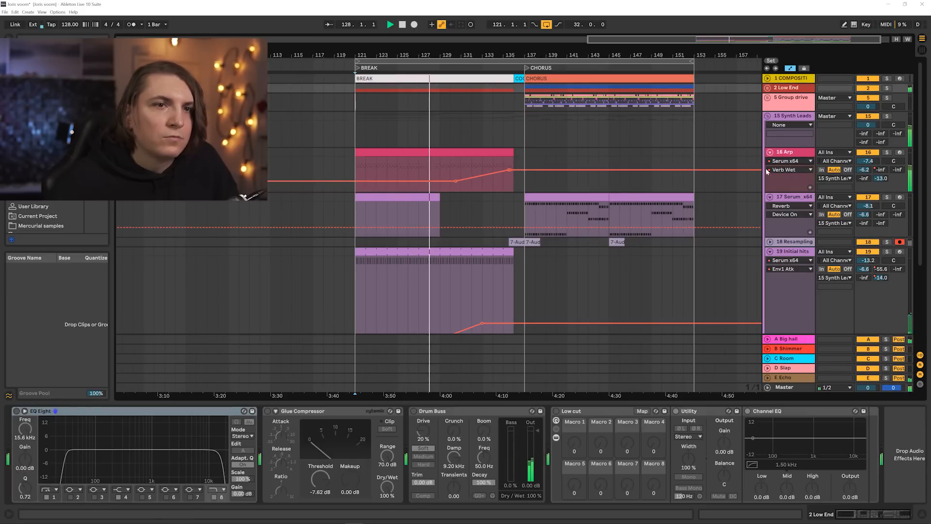
{"action": "left_click", "coordinate": [791, 170]}
{"action": "left_click", "coordinate": [784, 185]}
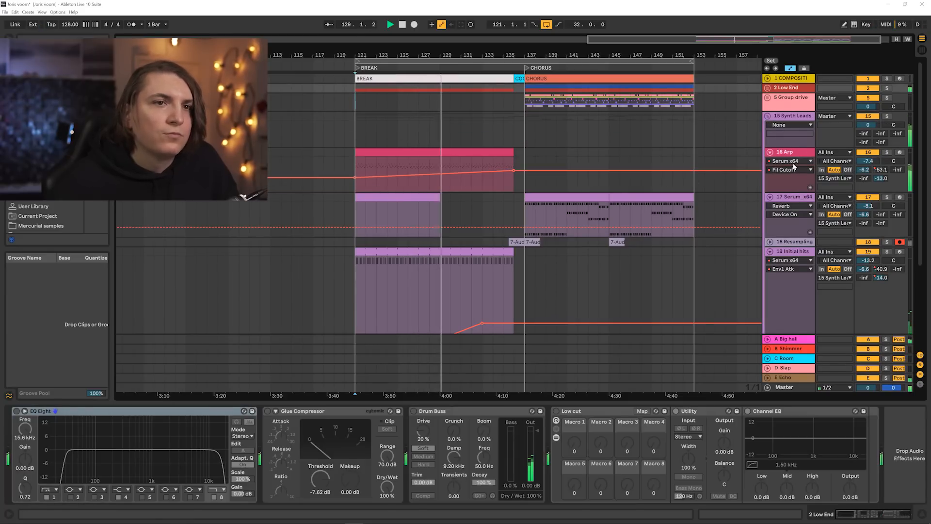
Extend the loop to 36 bars and display the 16 Arp's EQ Eight 1 Frequency A automation
{"action": "left_click_drag", "start_coordinate": [694, 61], "coordinate": [736, 62]}
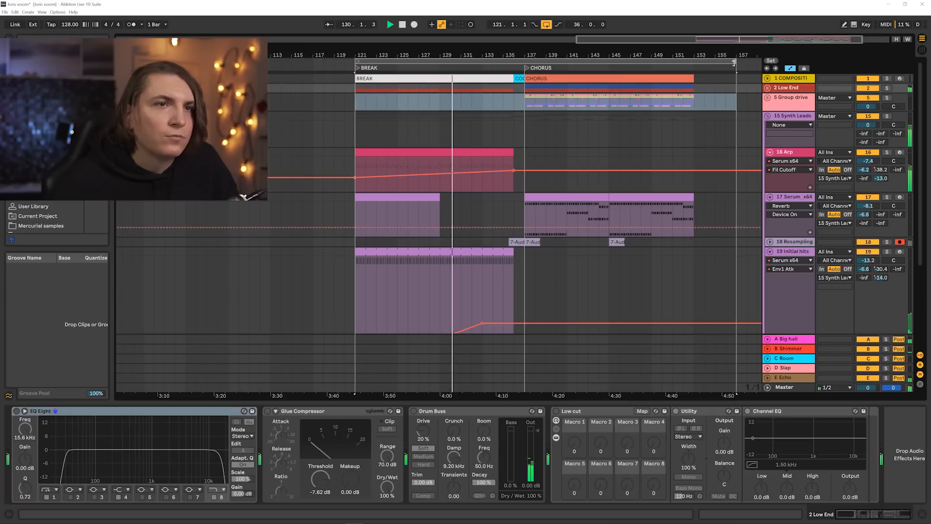
{"action": "left_click", "coordinate": [785, 162]}
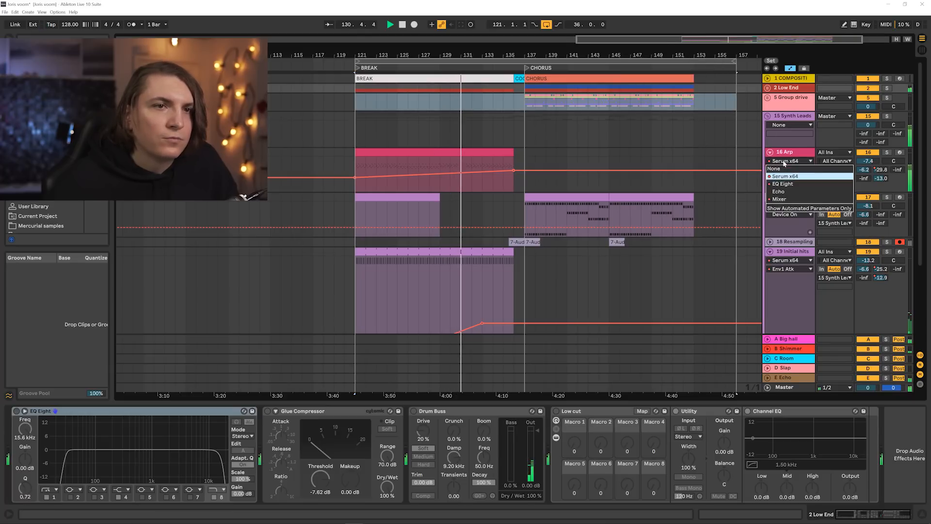
{"action": "left_click", "coordinate": [786, 183]}
{"action": "left_click", "coordinate": [789, 172]}
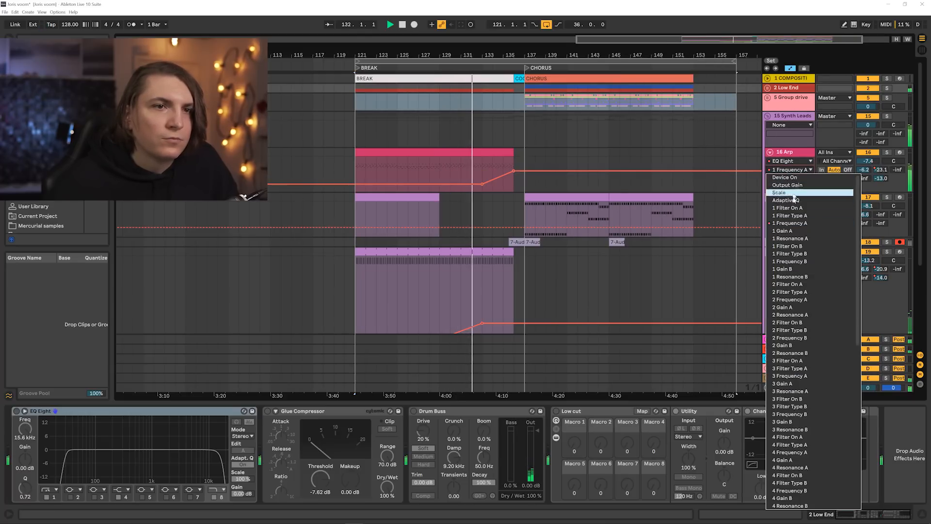
{"action": "left_click", "coordinate": [793, 224]}
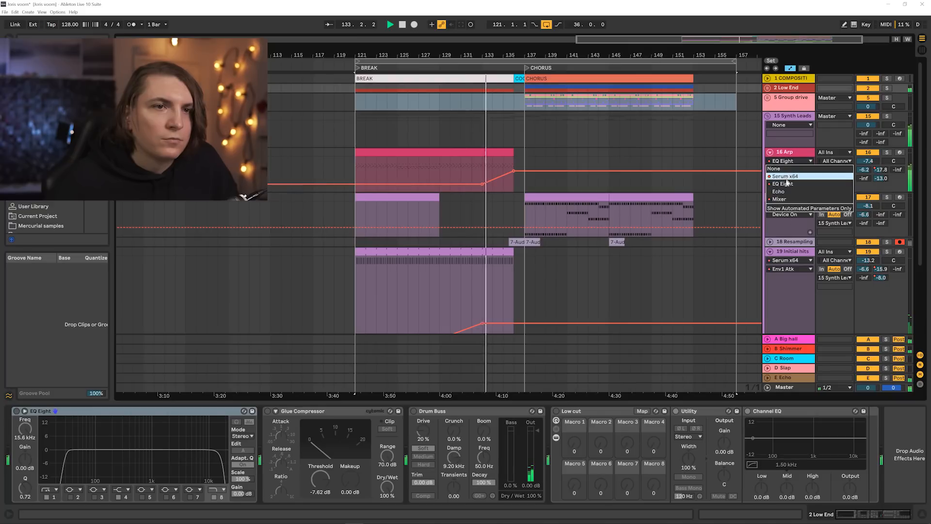
Display the E-Echo send automation of the 19 Initial hits track, then fold that track
{"action": "scroll", "coordinate": [717, 256], "scroll_direction": "down", "scroll_amount": 3}
{"action": "left_click", "coordinate": [882, 169]}
{"action": "left_click", "coordinate": [883, 177]}
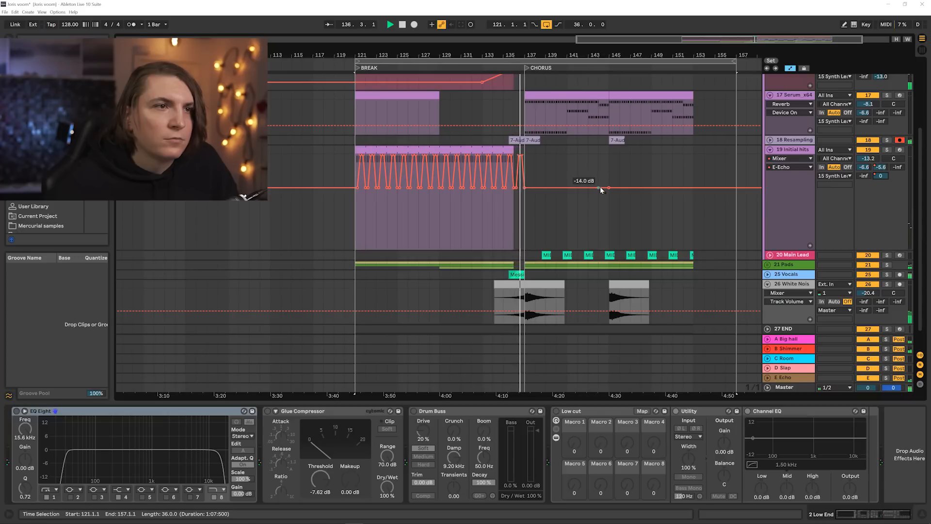
{"action": "left_click", "coordinate": [770, 150]}
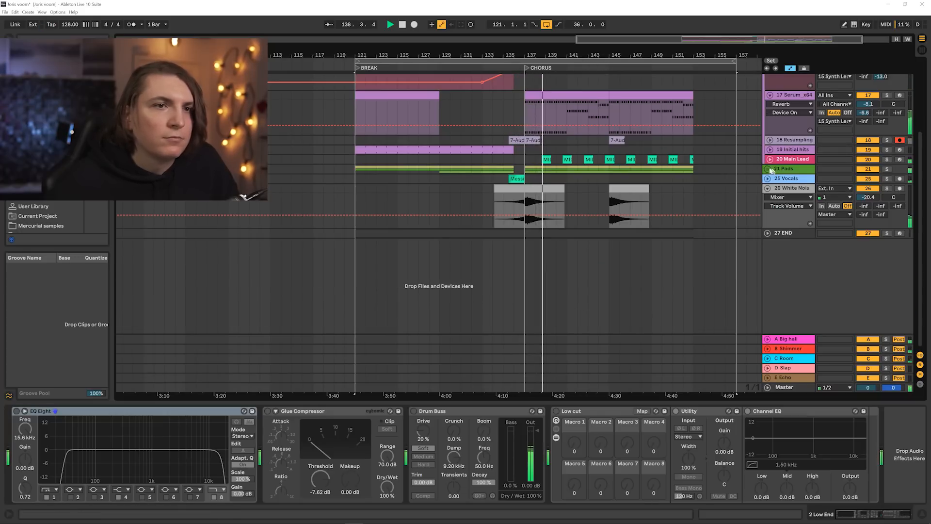
Expand the 21 Pads group and open the 23 Low Pad's first chorus MIDI clip to view its notes
{"action": "left_click", "coordinate": [767, 169]}
{"action": "scroll", "coordinate": [724, 196], "scroll_direction": "down", "scroll_amount": 3}
{"action": "left_click", "coordinate": [584, 128]}
{"action": "double_click", "coordinate": [583, 128]}
{"action": "left_click", "coordinate": [620, 239]}
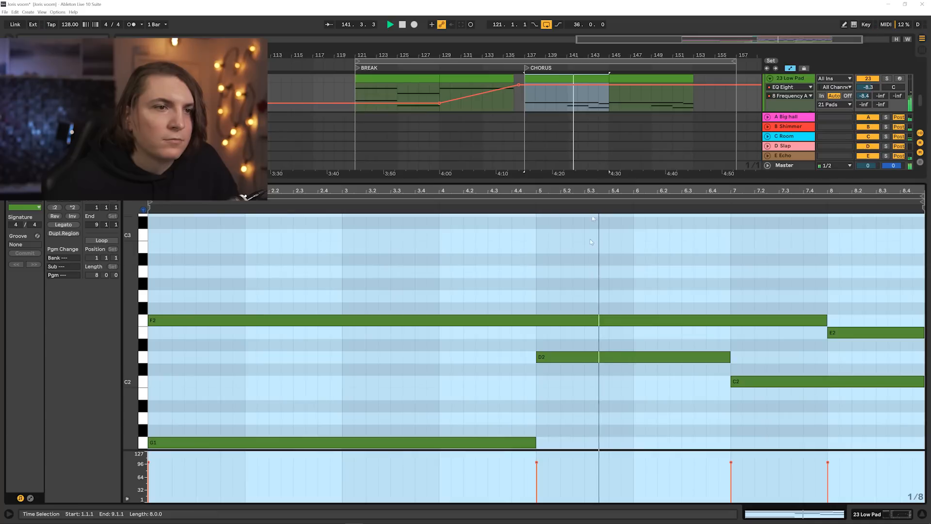
View the notes of the 24 High Pad's first chorus MIDI clip and return to the track's device chain
{"action": "scroll", "coordinate": [610, 294], "scroll_direction": "down", "scroll_amount": 3}
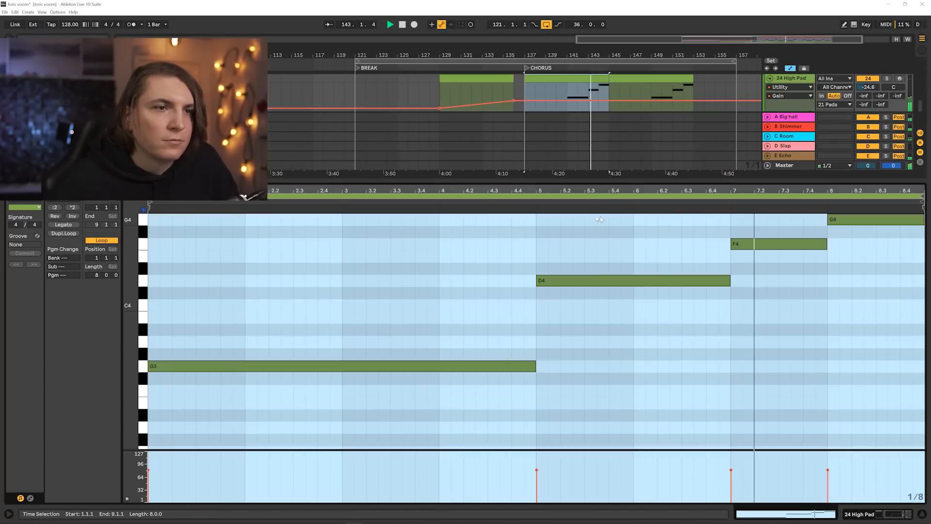
{"action": "left_click", "coordinate": [640, 245]}
{"action": "key", "text": "shift+Tab"}
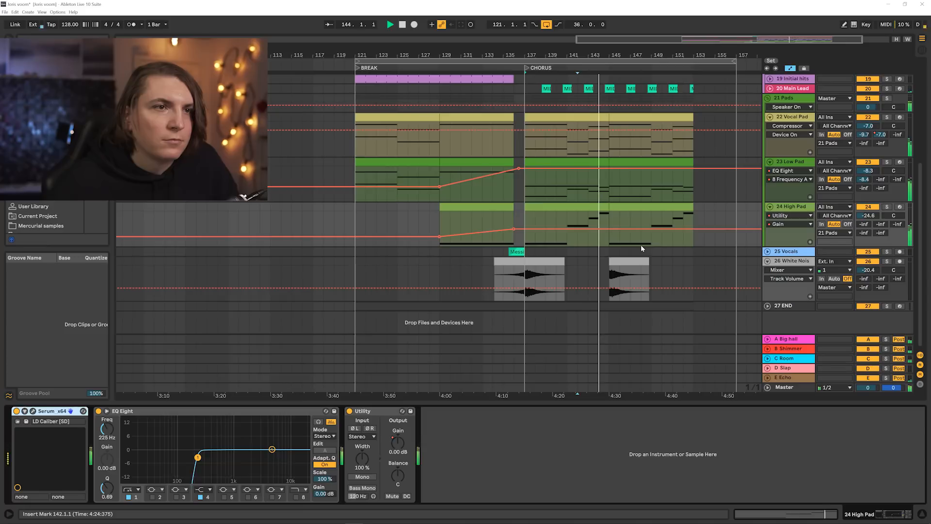
Inspect the notes of the 17 Serum_x64 track's second chorus MIDI clip, then show that track's devices
{"action": "scroll", "coordinate": [676, 232], "scroll_direction": "up", "scroll_amount": 5}
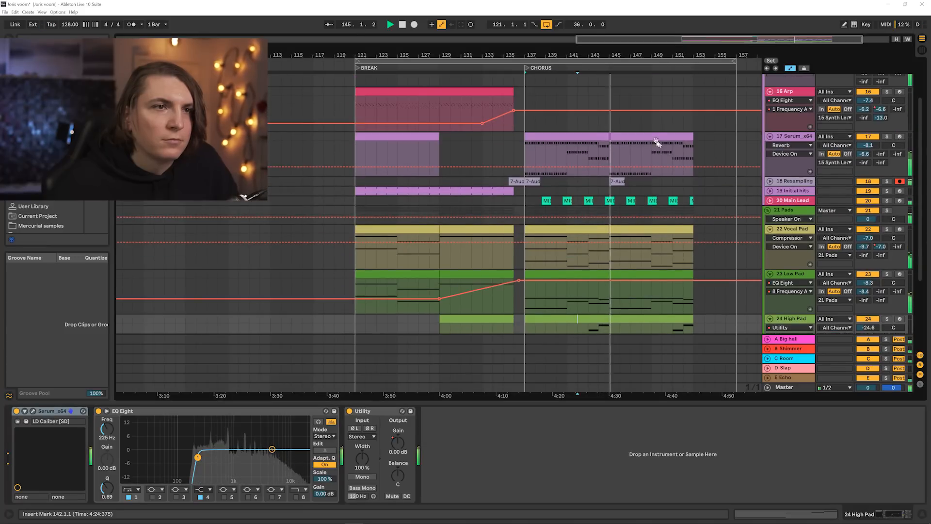
{"action": "double_click", "coordinate": [650, 139]}
{"action": "mouse_move", "coordinate": [129, 280]}
{"action": "left_mouse_down"}
{"action": "mouse_move", "coordinate": [121, 280]}
{"action": "mouse_move", "coordinate": [141, 287]}
{"action": "left_mouse_up"}
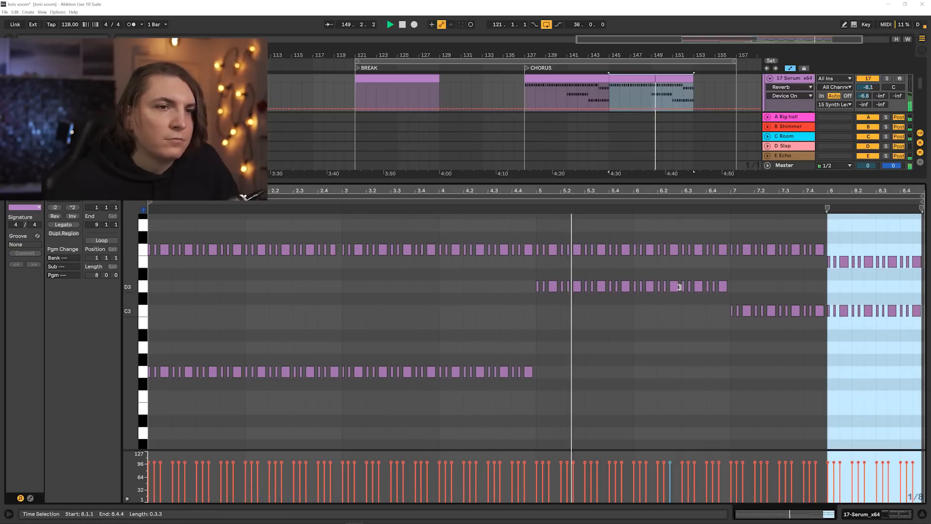
{"action": "key", "text": "shift+Tab"}
Expand the 2 Low End group, view the notes of the 4 Bass's second chorus clip, and show its device chain
{"action": "scroll", "coordinate": [688, 273], "scroll_direction": "up", "scroll_amount": 5}
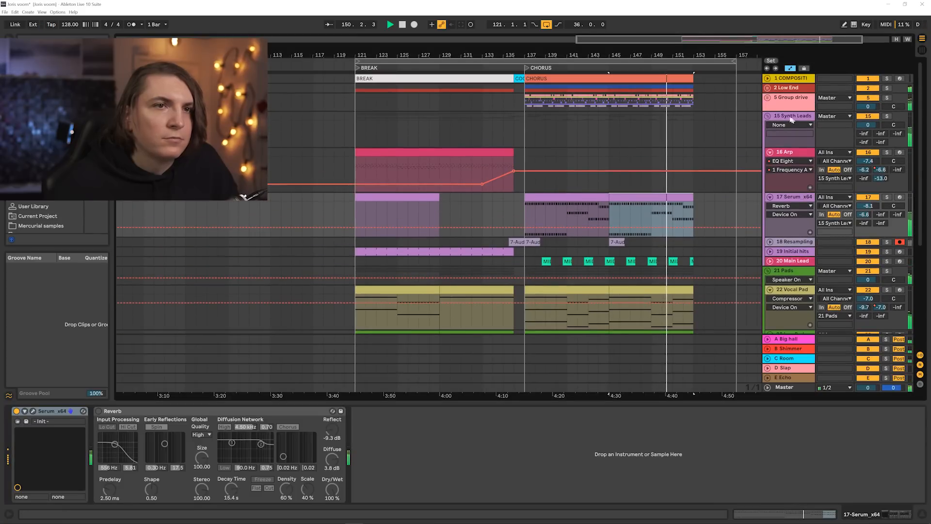
{"action": "left_click", "coordinate": [768, 88]}
{"action": "double_click", "coordinate": [676, 166]}
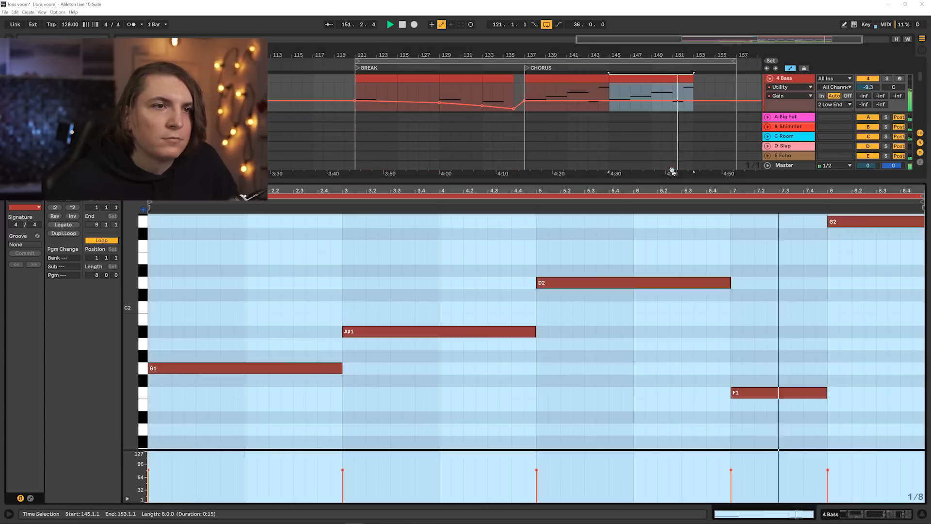
{"action": "left_click", "coordinate": [639, 244]}
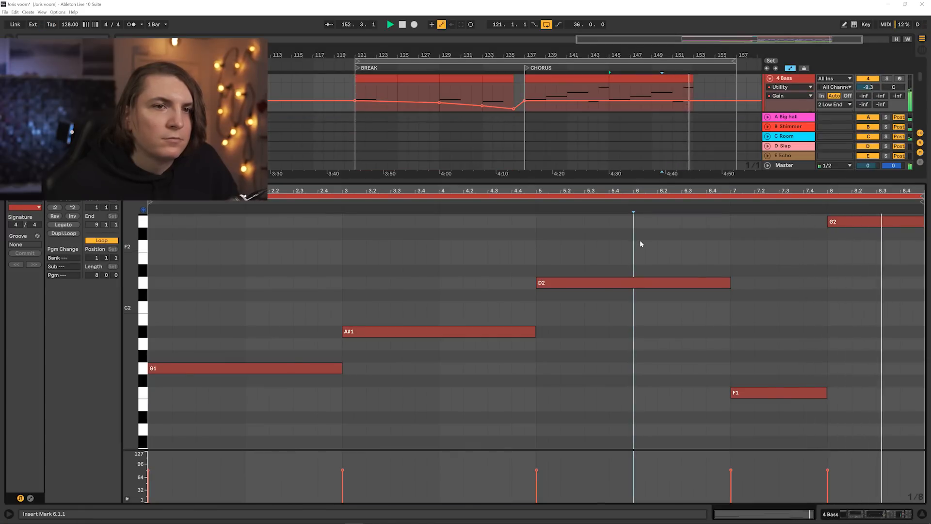
{"action": "key", "text": "shift+Tab"}
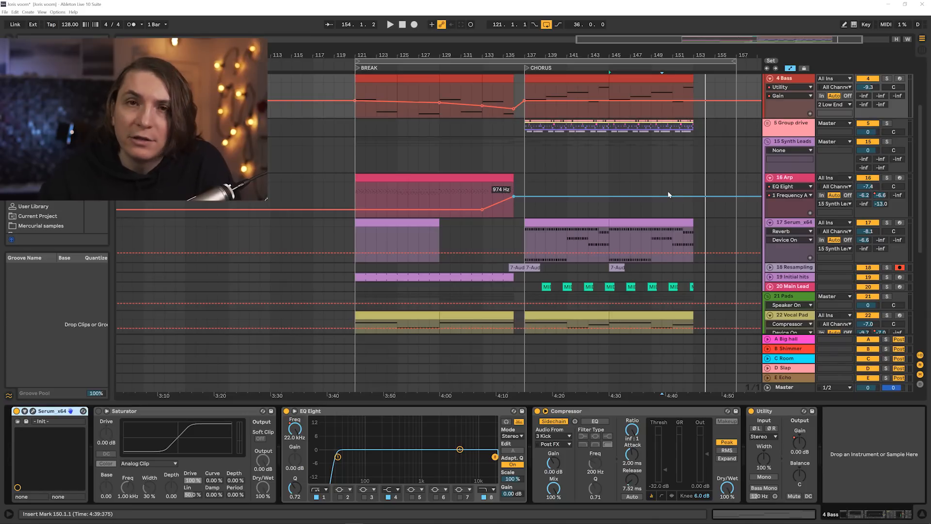
{"action": "scroll", "coordinate": [659, 185], "scroll_direction": "down", "scroll_amount": 10}
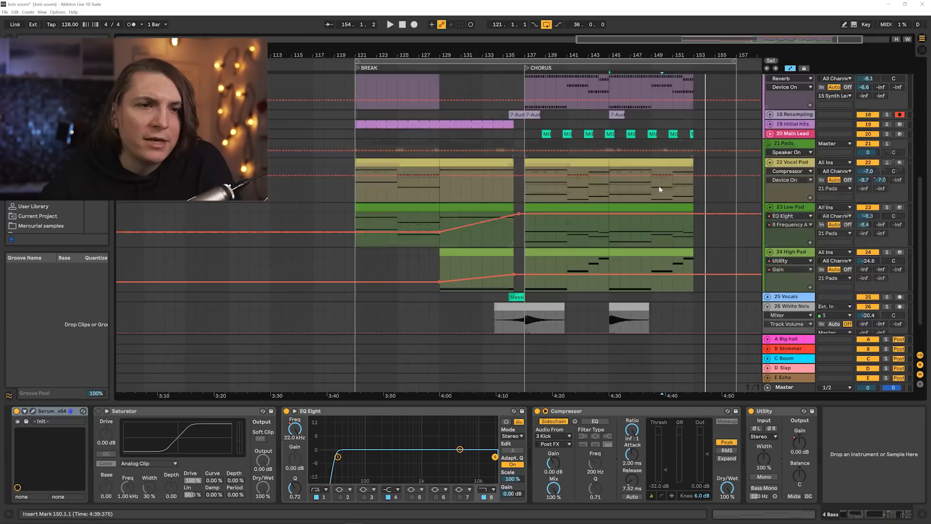